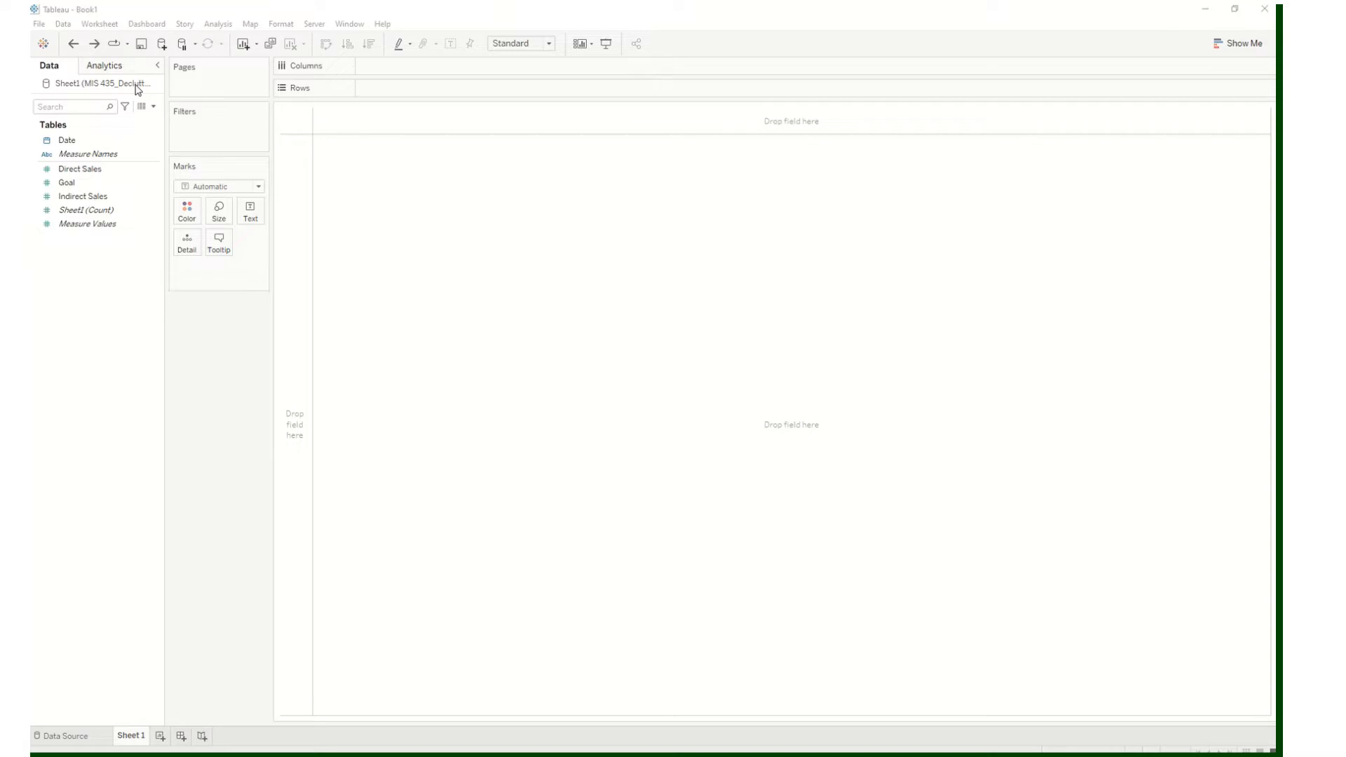
click(123, 140)
click(117, 173)
click(201, 163)
click(120, 177)
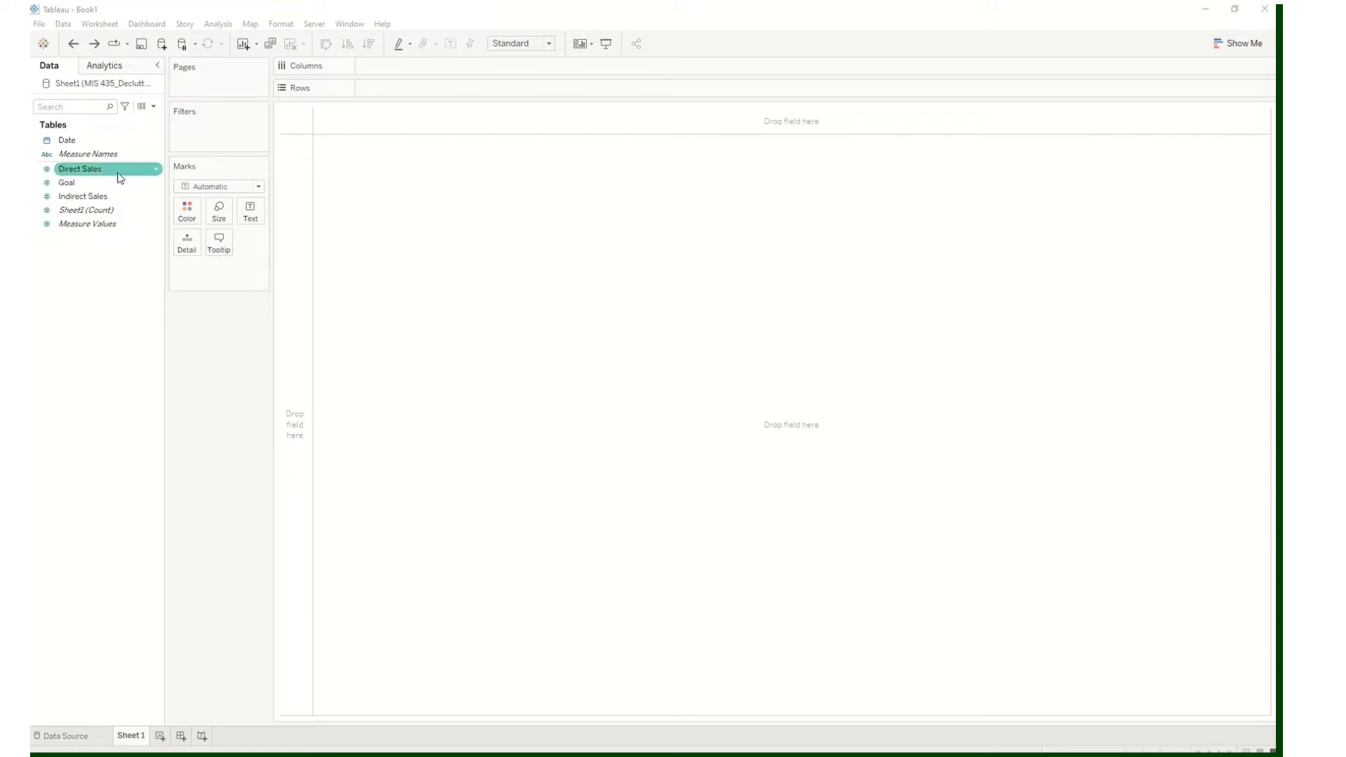
click(120, 202)
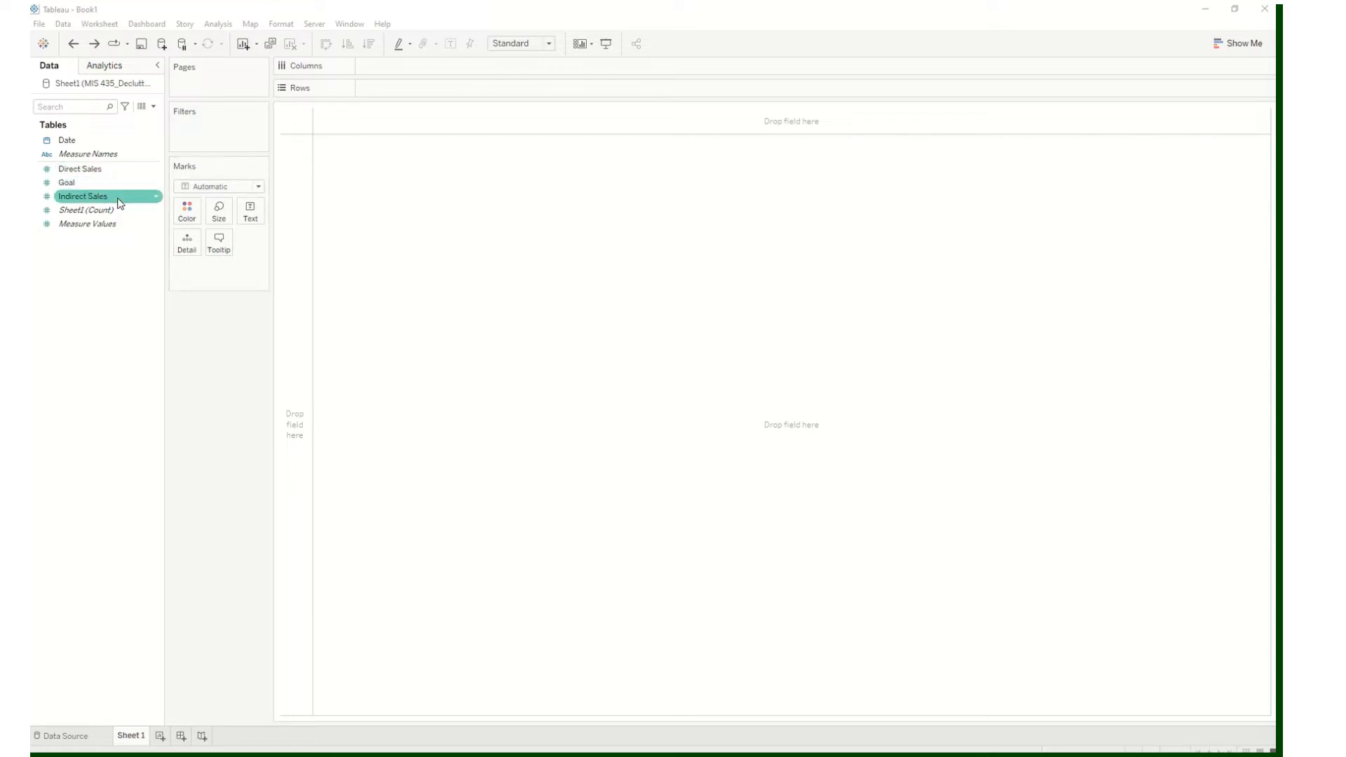
click(112, 183)
Lay out Date across the columns by year and month without the quarter level, and bring up the chart type suggestions
click(100, 142)
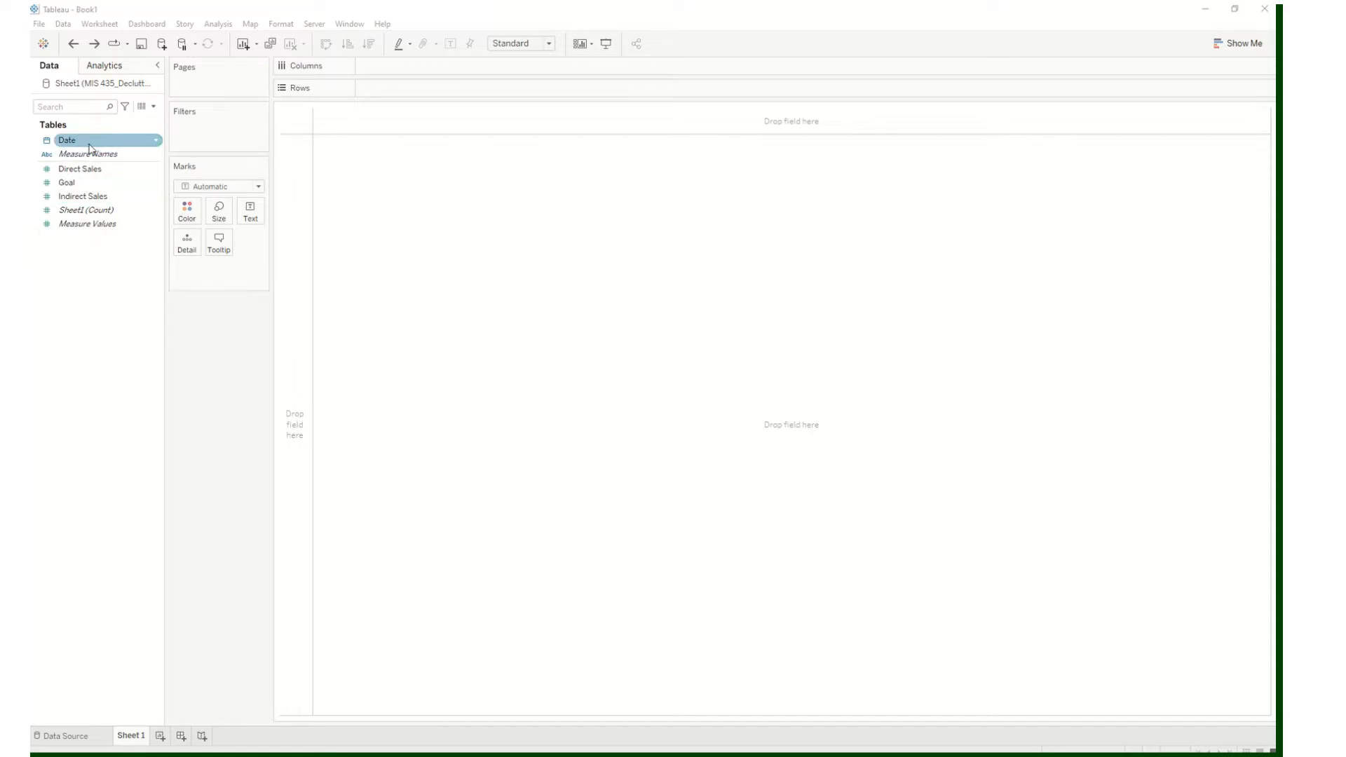
double_click(89, 141)
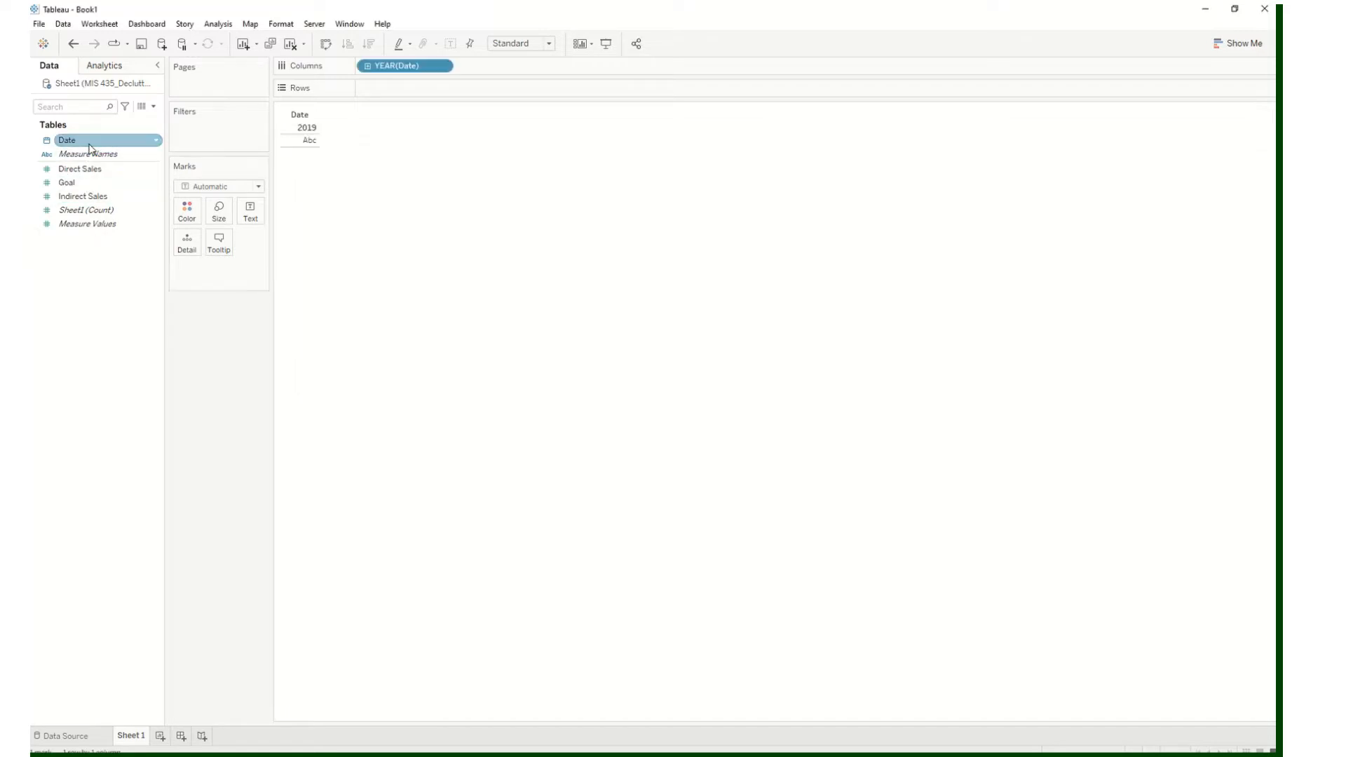
click(367, 67)
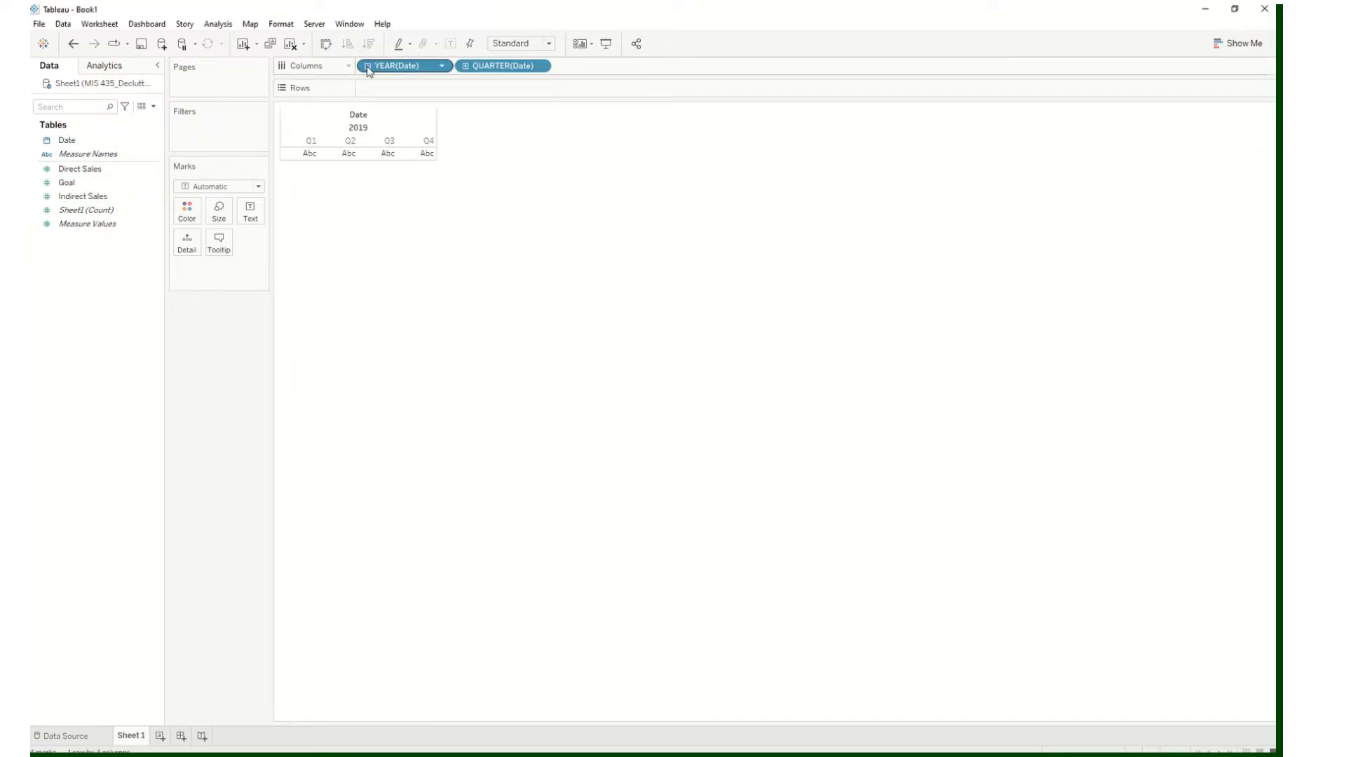
click(465, 68)
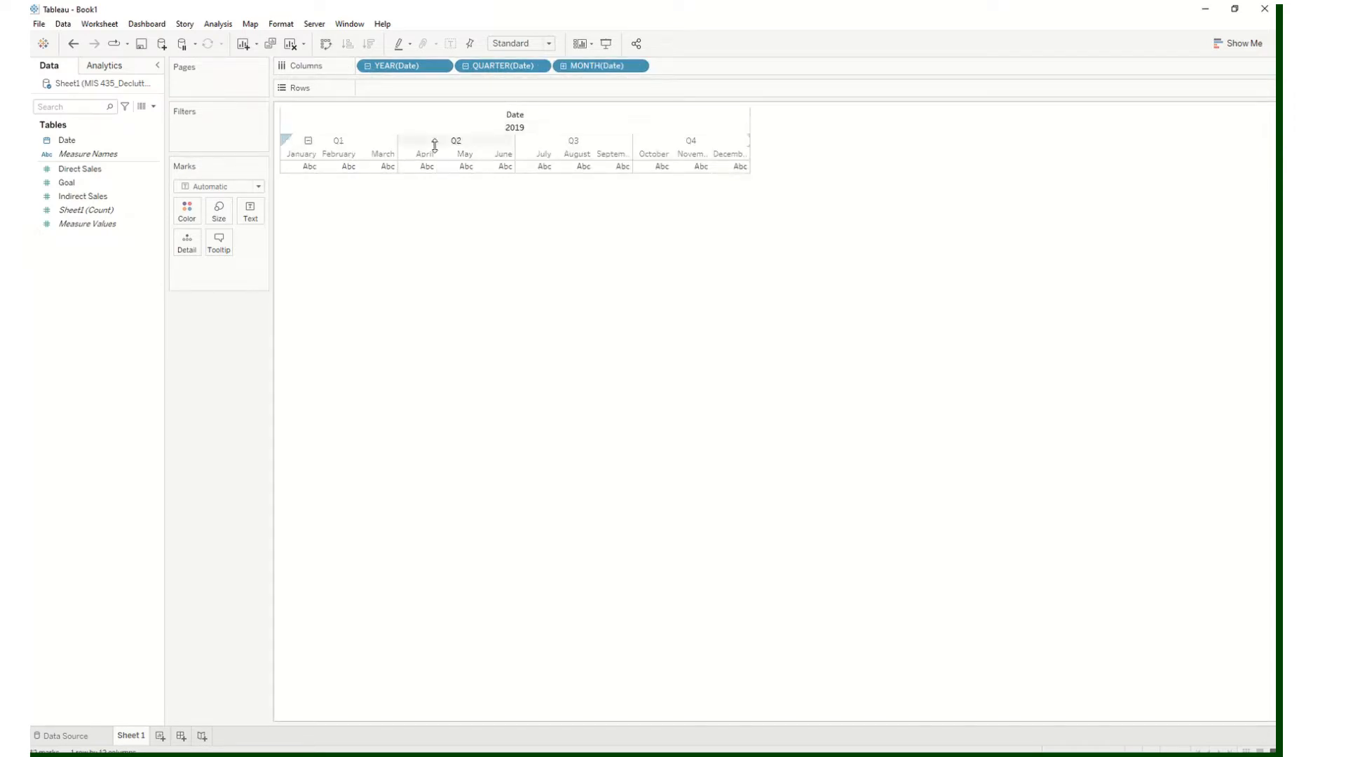
drag(492, 76, 111, 299)
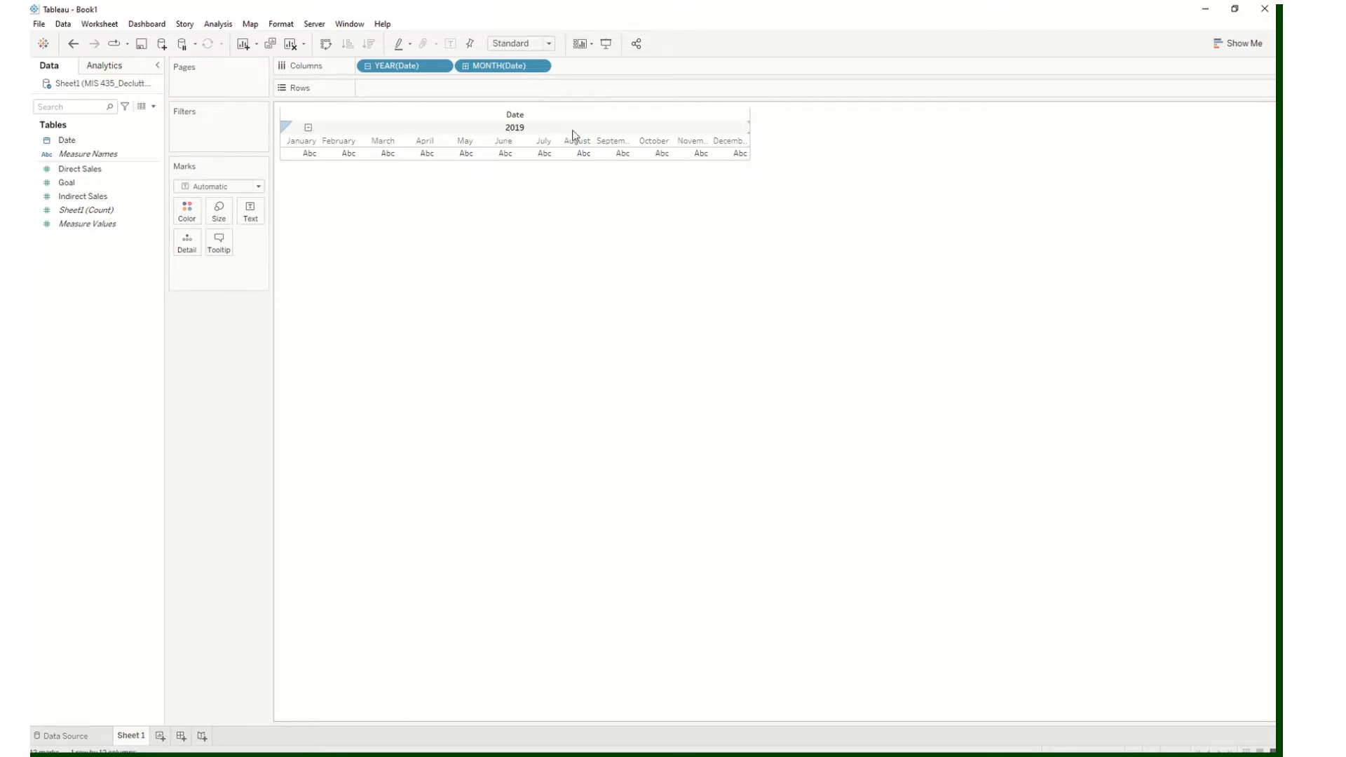
click(1225, 45)
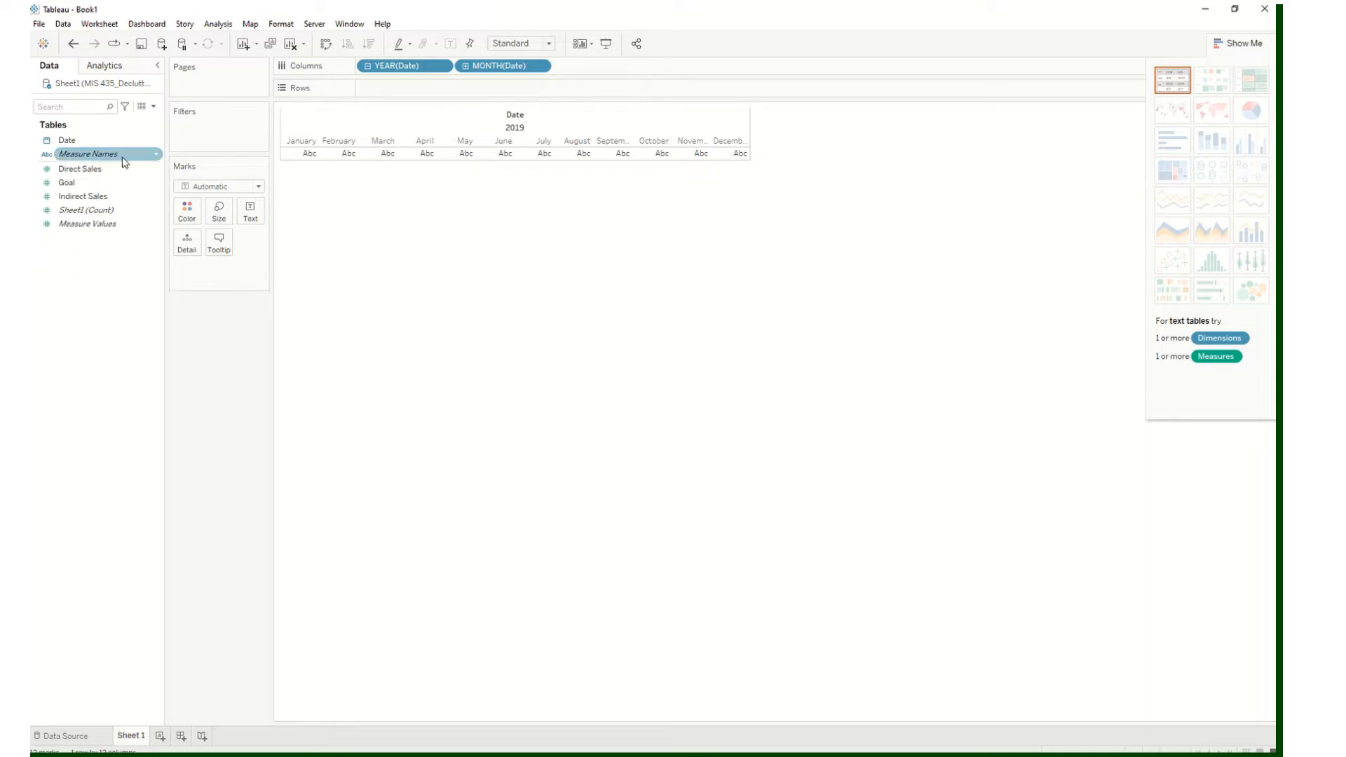
Try a text table of Direct Sales and Indirect Sales by month, and undo it
double_click(91, 173)
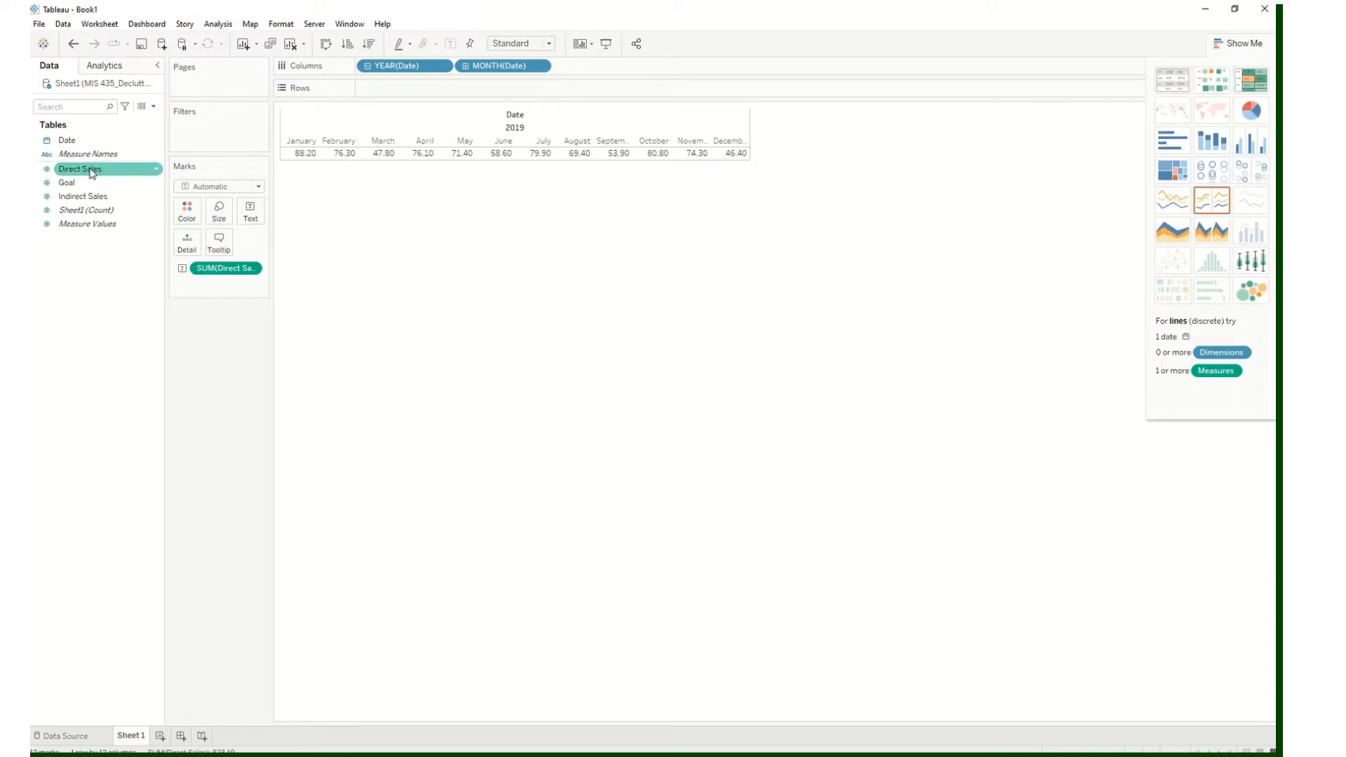
double_click(100, 199)
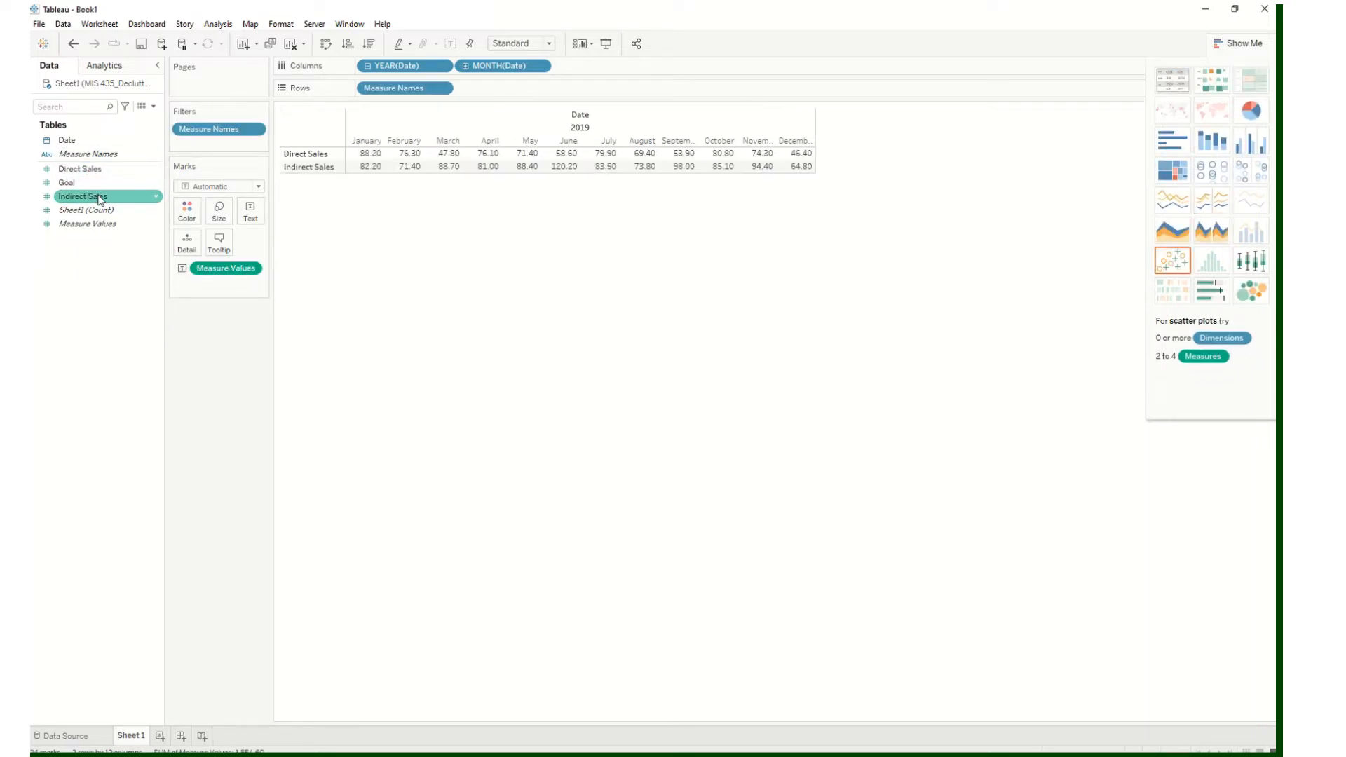
key(ctrl+z)
key(ctrl+z)
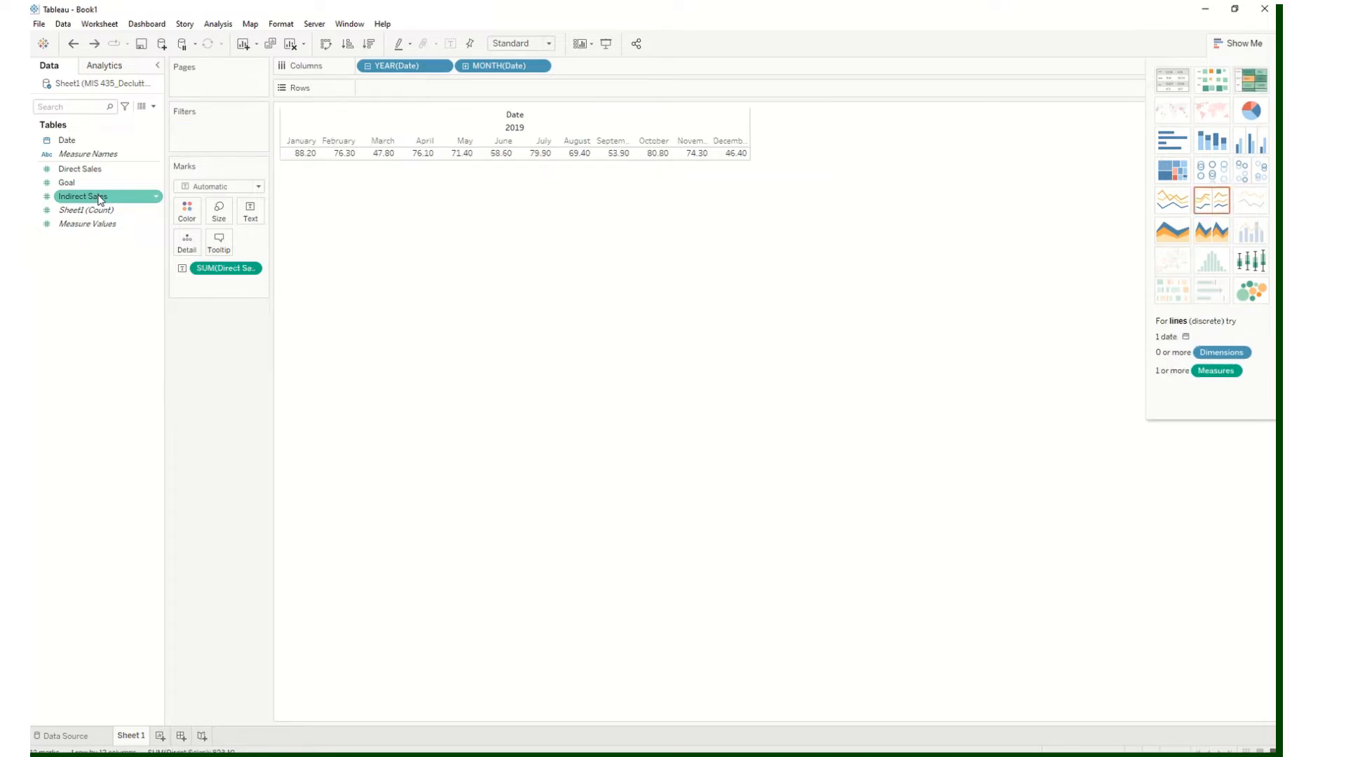
Try Direct Sales and Indirect Sales on the rows as separate line charts, and undo both placements
drag(80, 168, 385, 85)
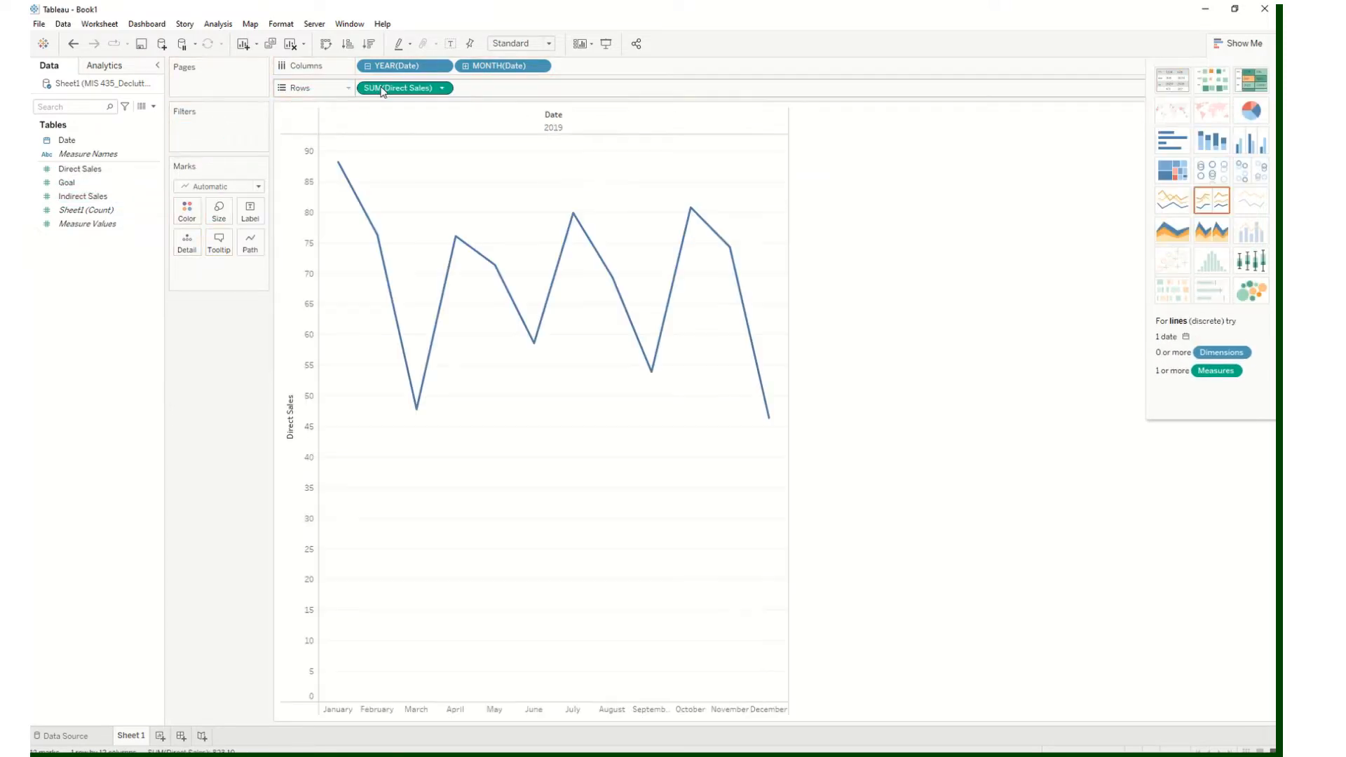
drag(82, 197, 484, 86)
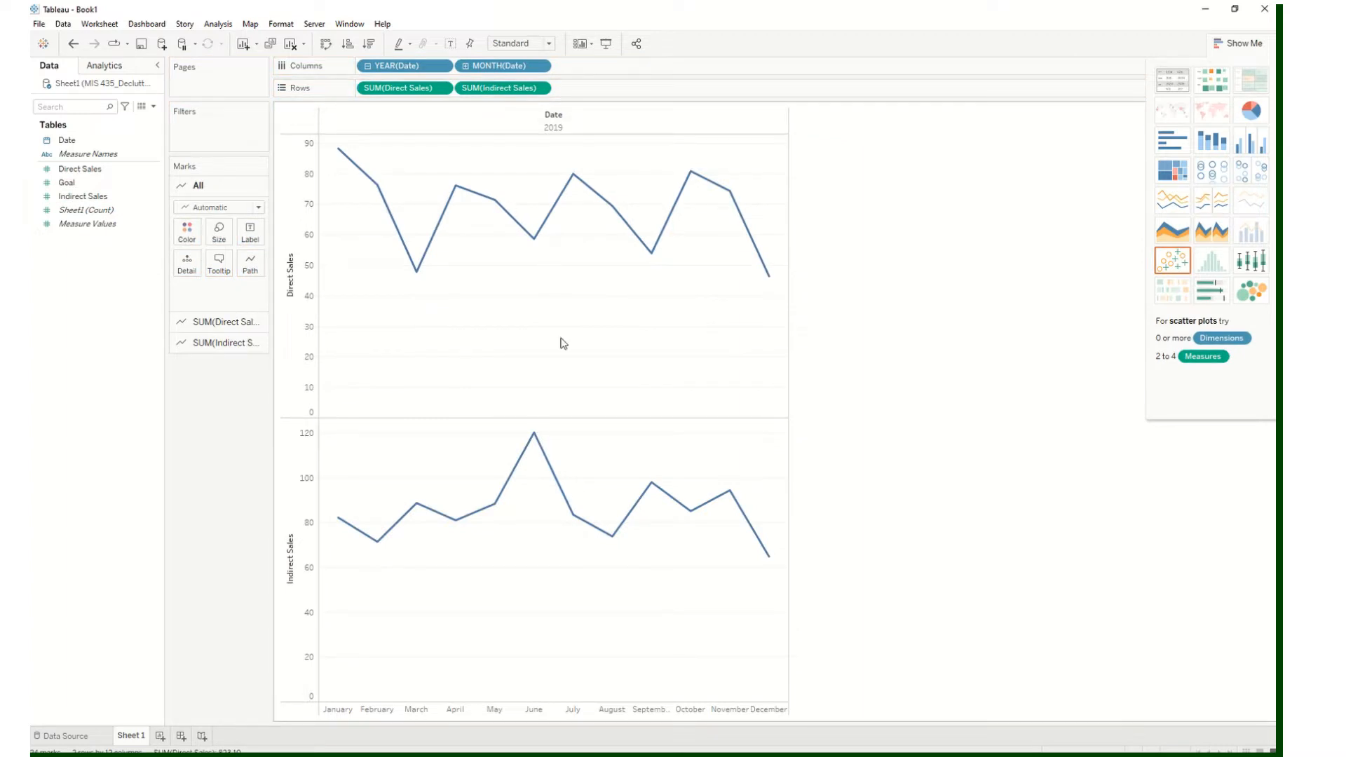
key(ctrl+z)
key(ctrl+z)
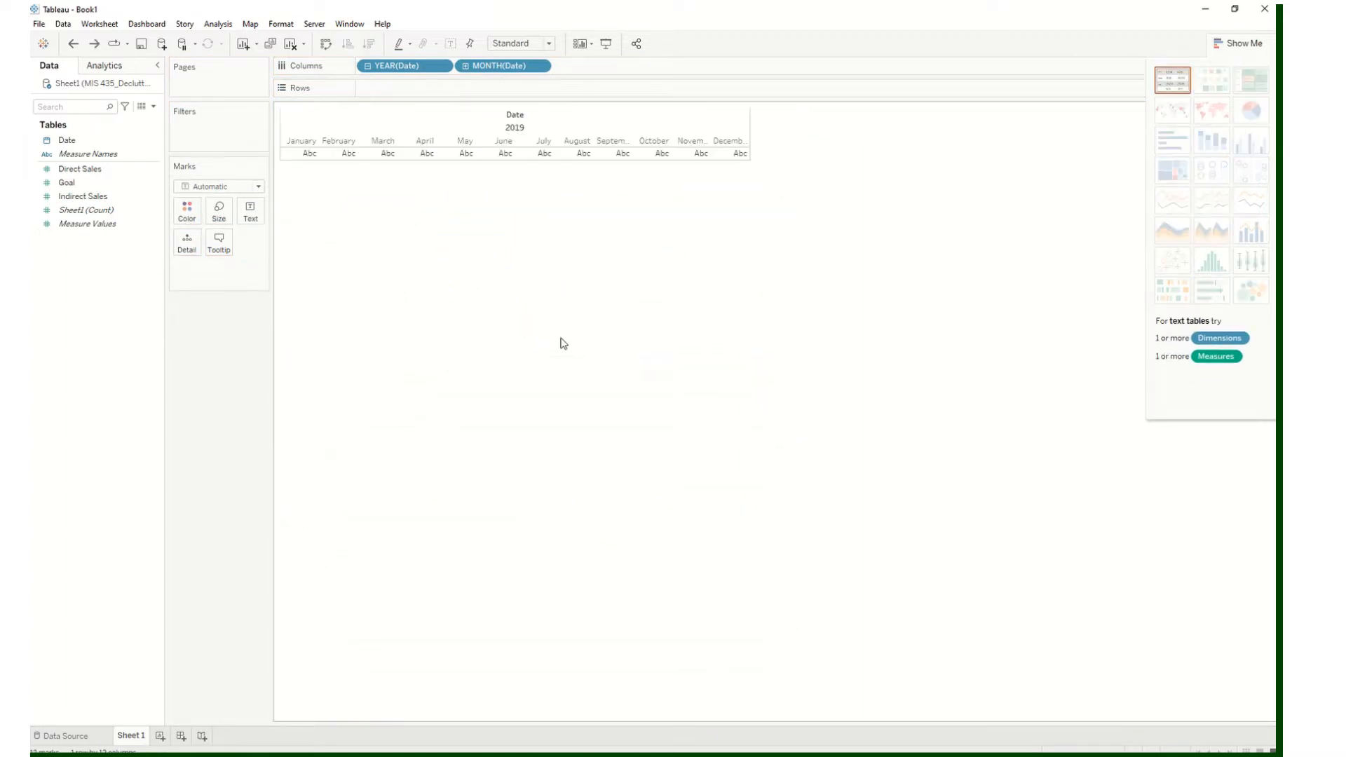
Add Direct Sales and Indirect Sales to the monthly view, display them as side-by-side bars, and close the chart suggestions
click(98, 171)
double_click(99, 171)
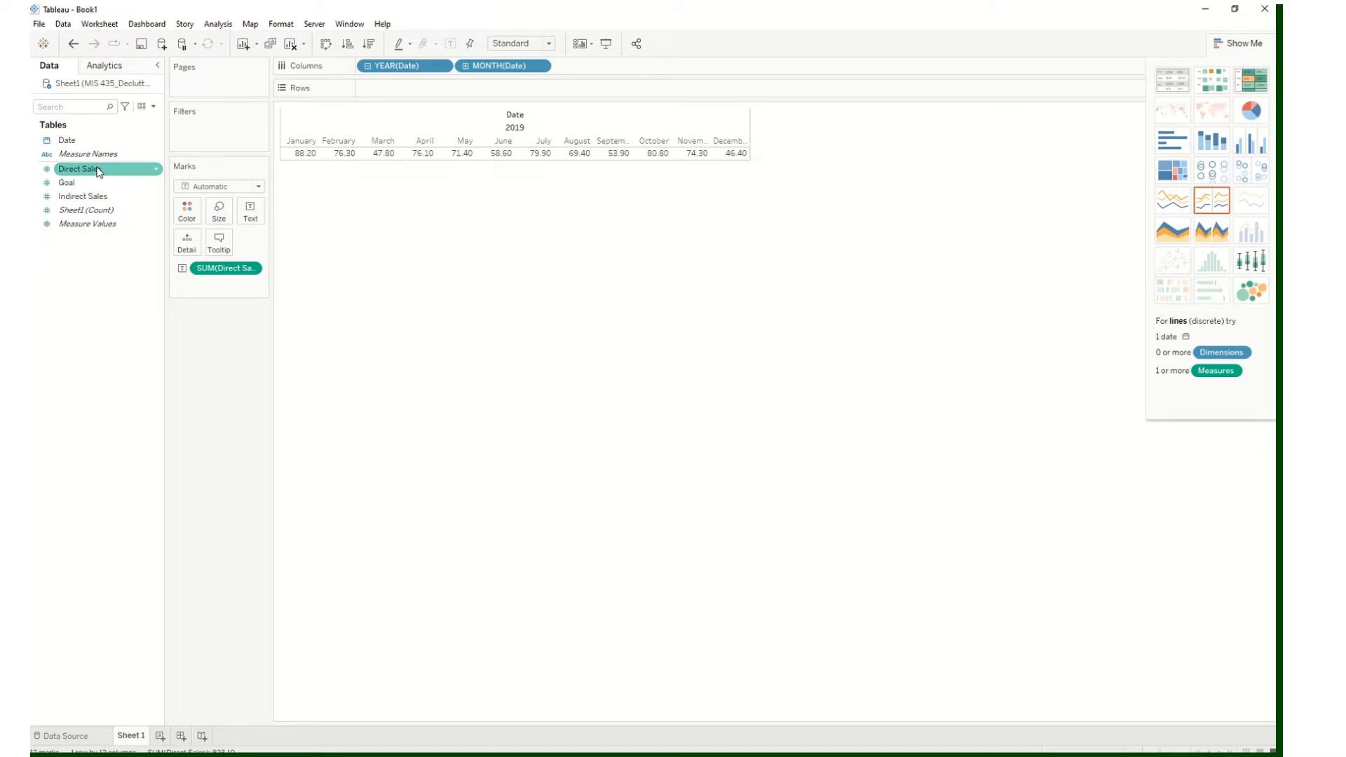
double_click(101, 197)
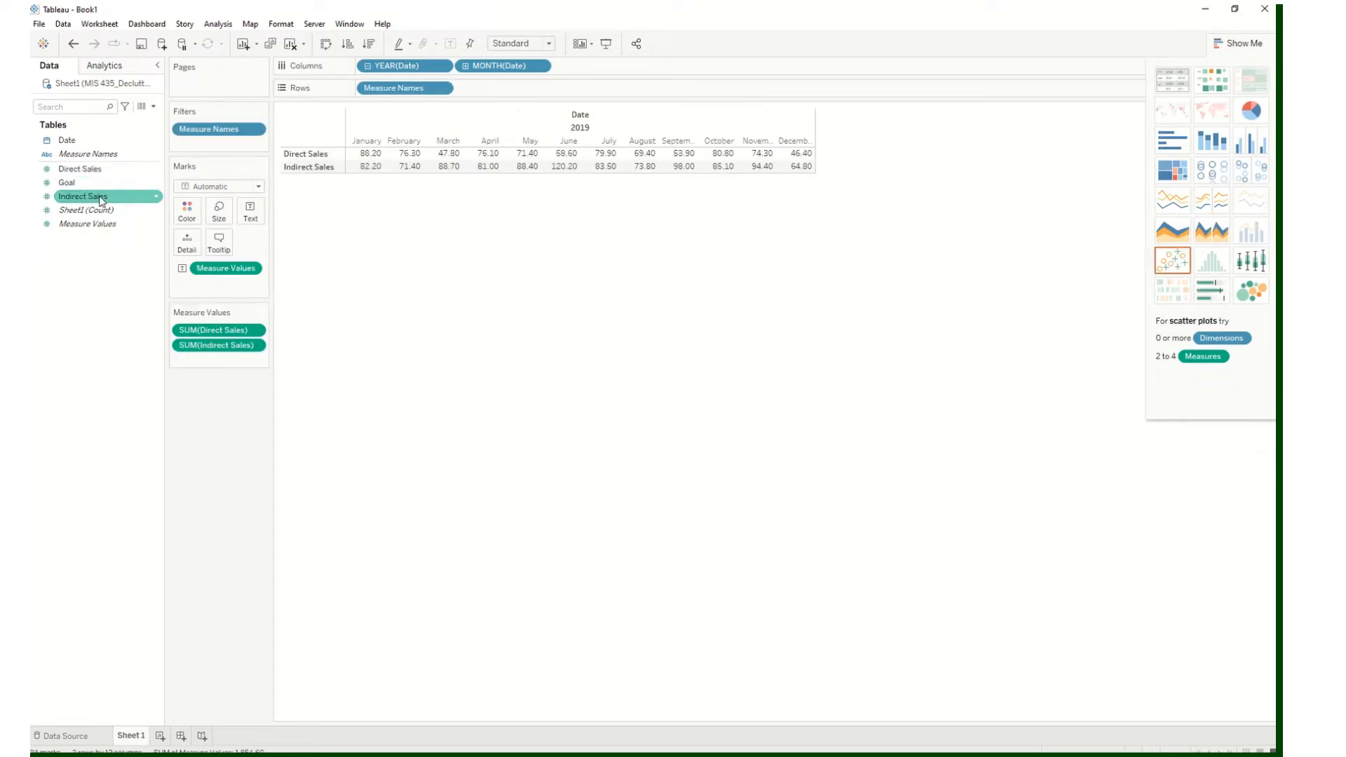
mouse_move(364, 156)
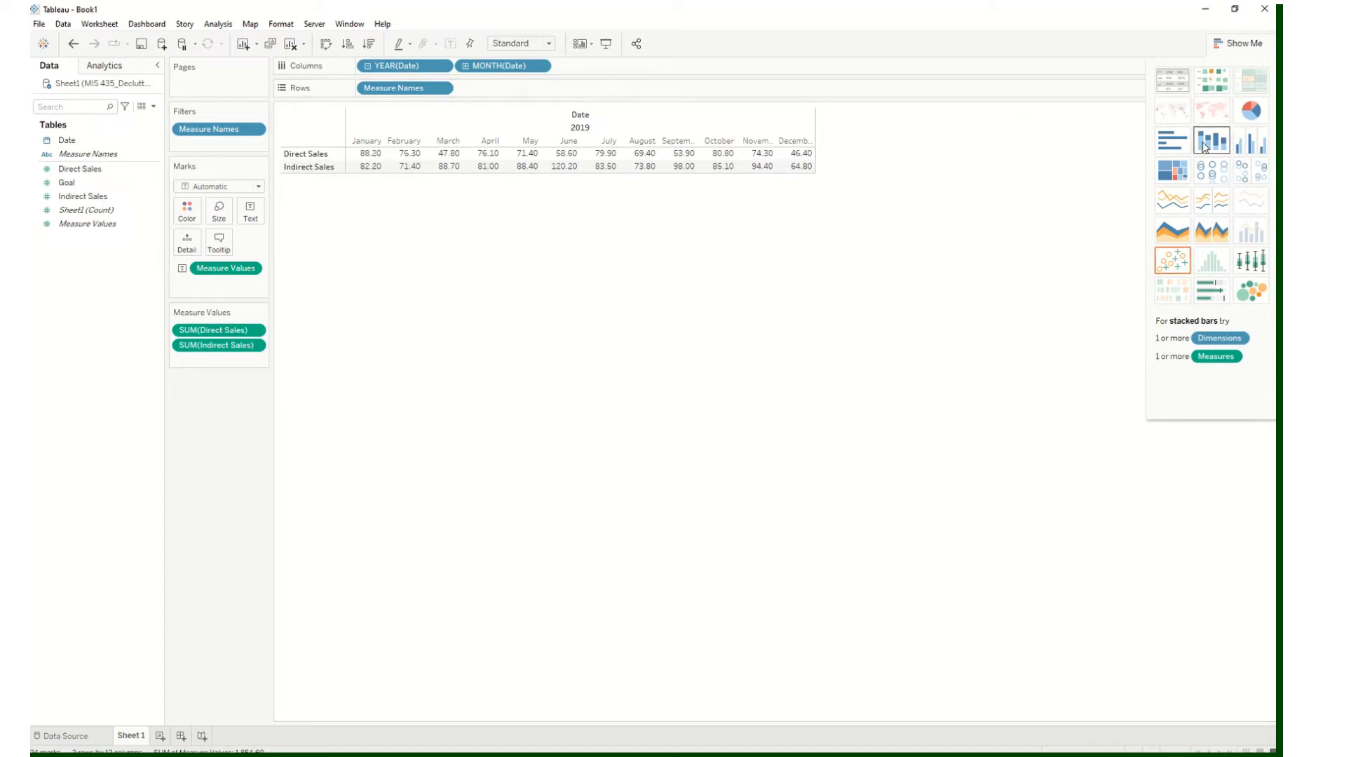
click(1245, 151)
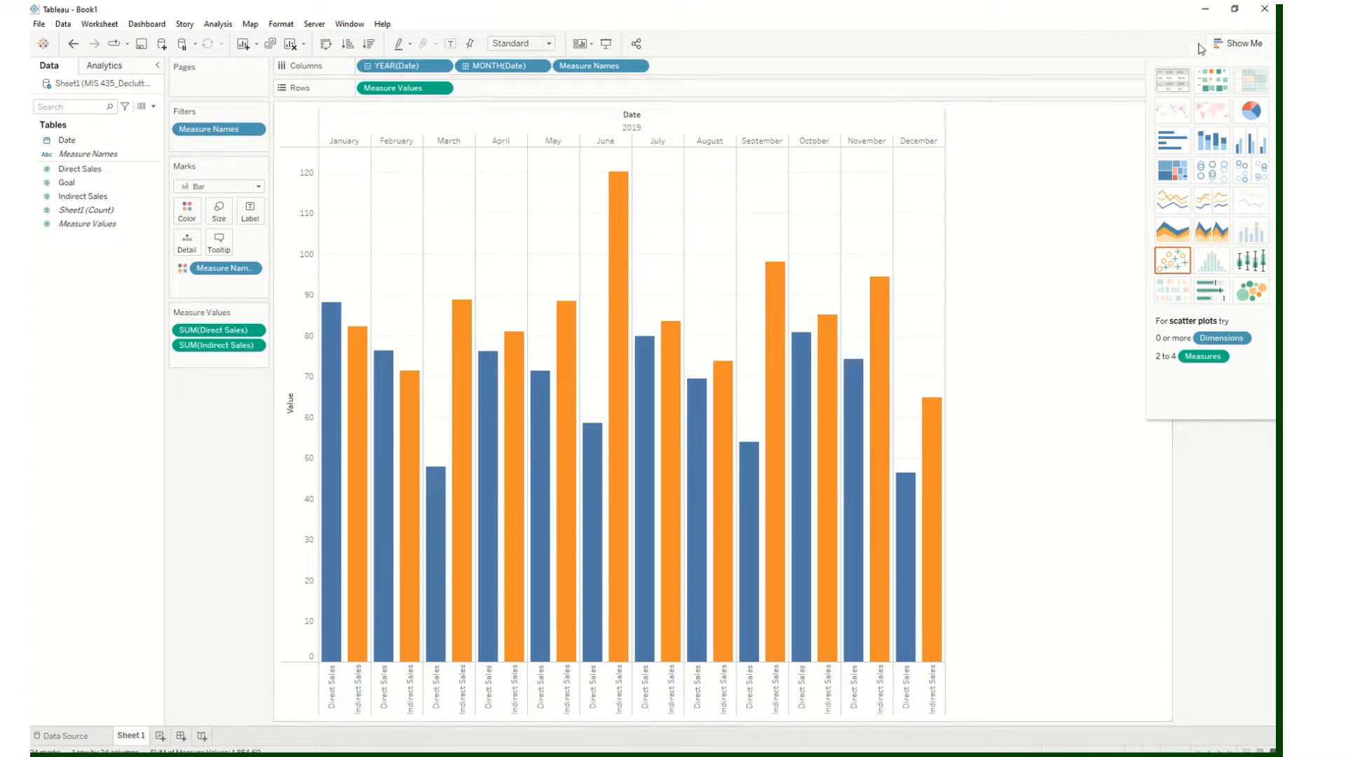
click(1223, 45)
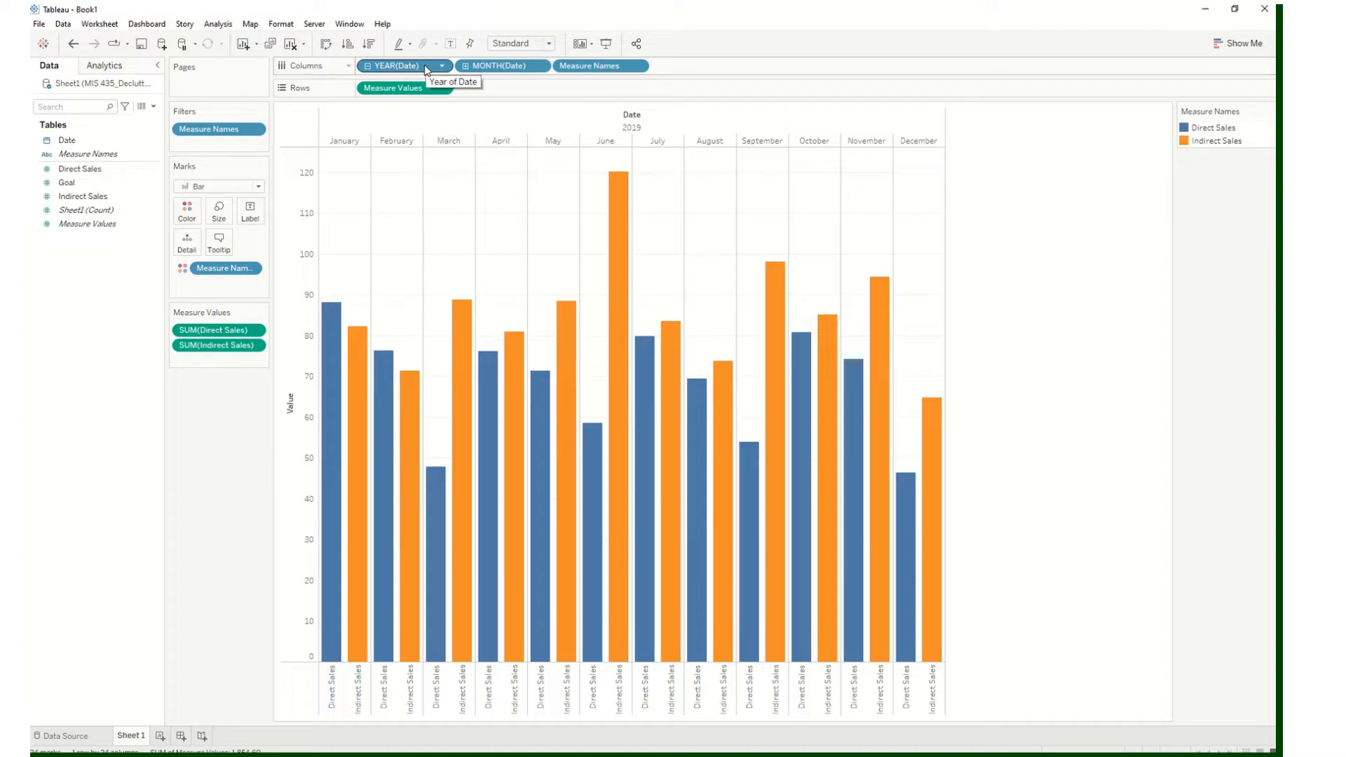
Create a second worksheet and lay out Date across its columns by year and month without the quarter level
click(161, 736)
click(112, 186)
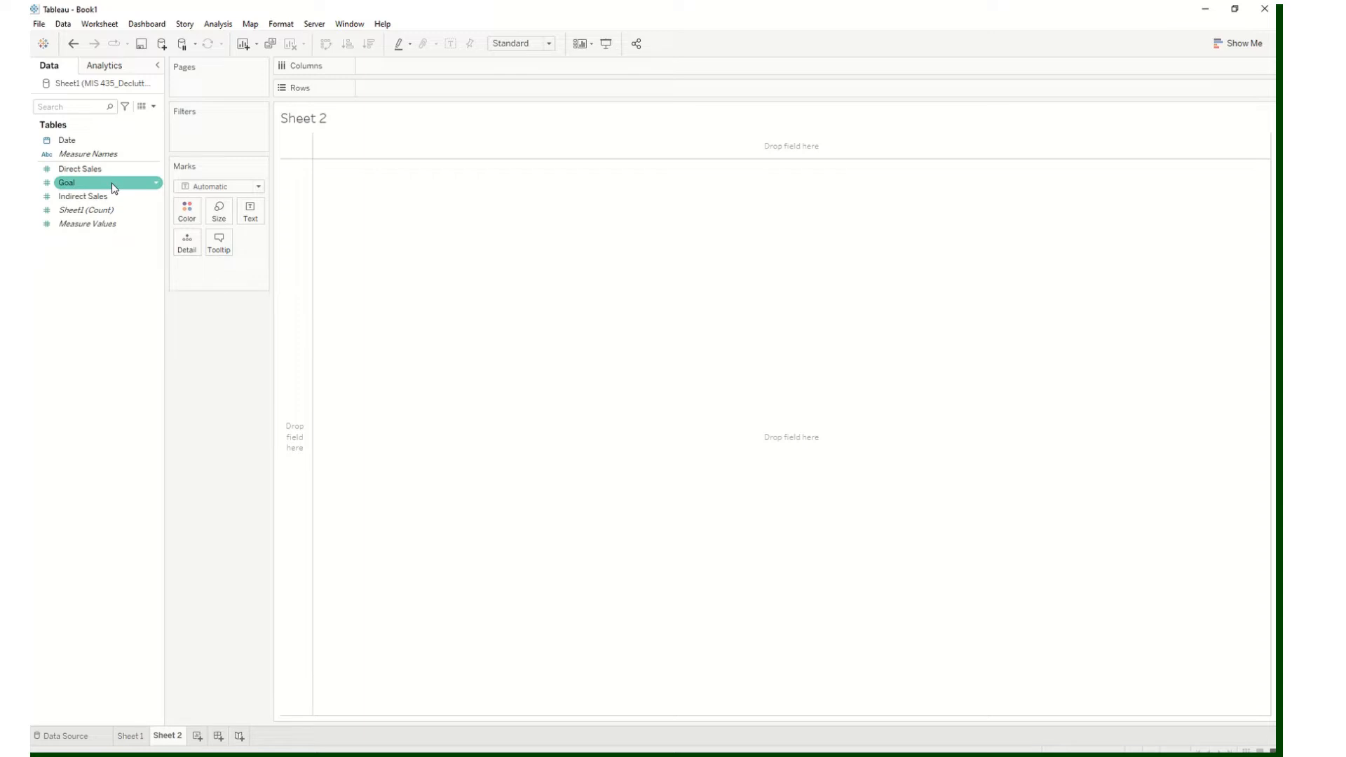
click(70, 145)
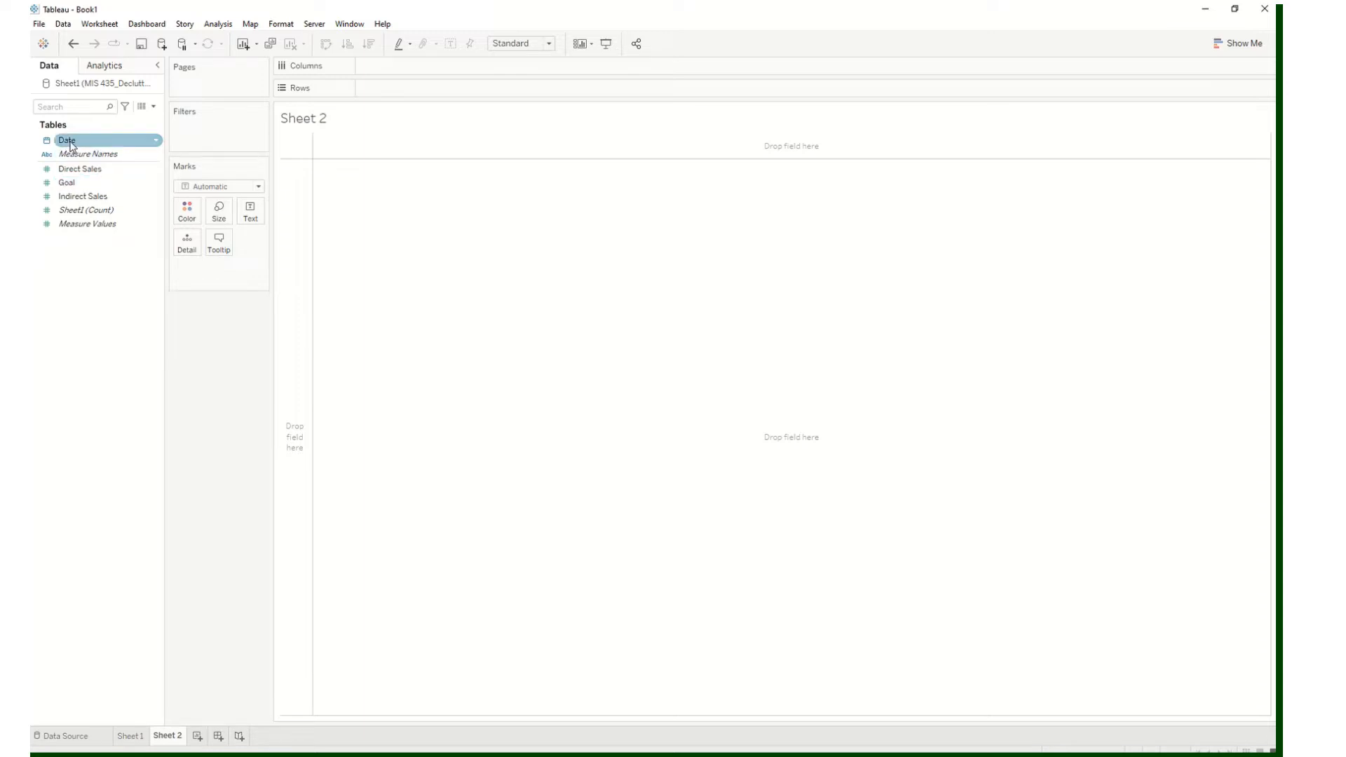
double_click(70, 145)
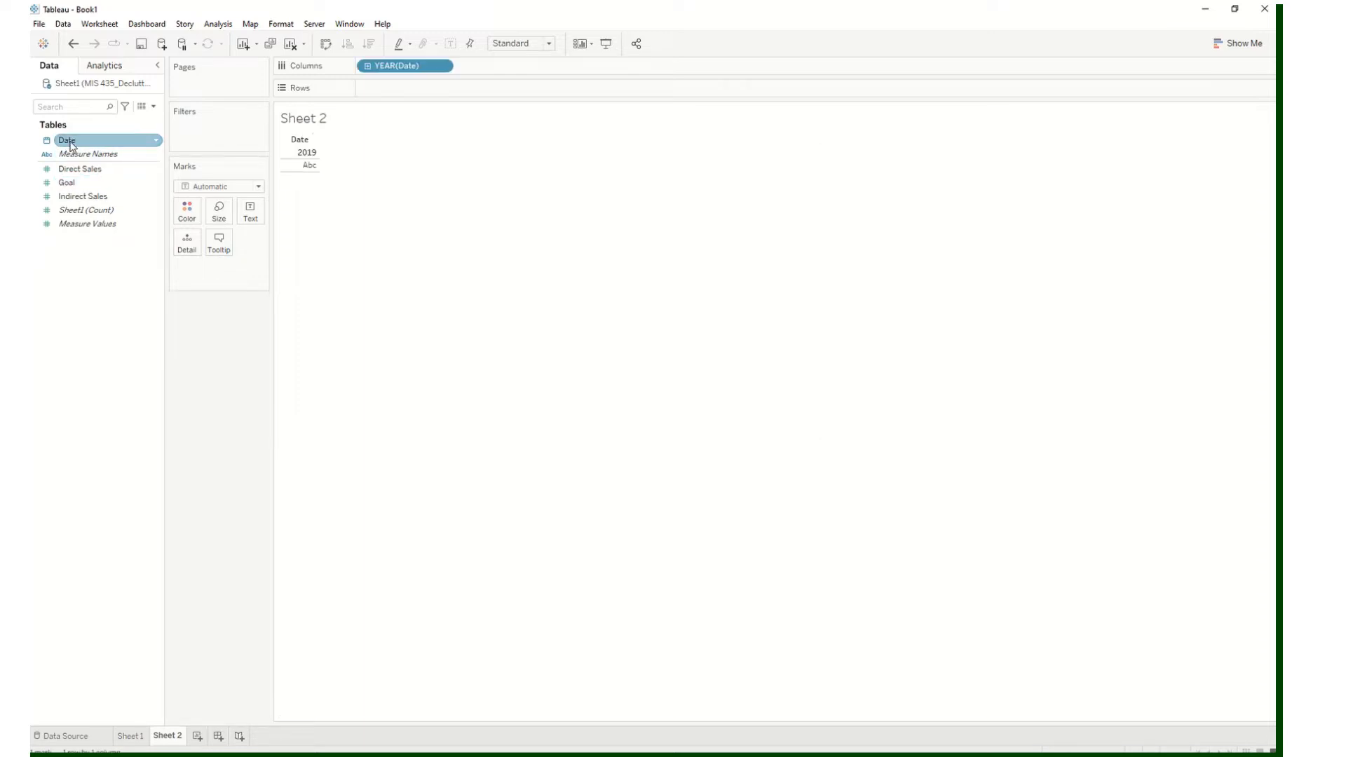
click(367, 66)
click(464, 65)
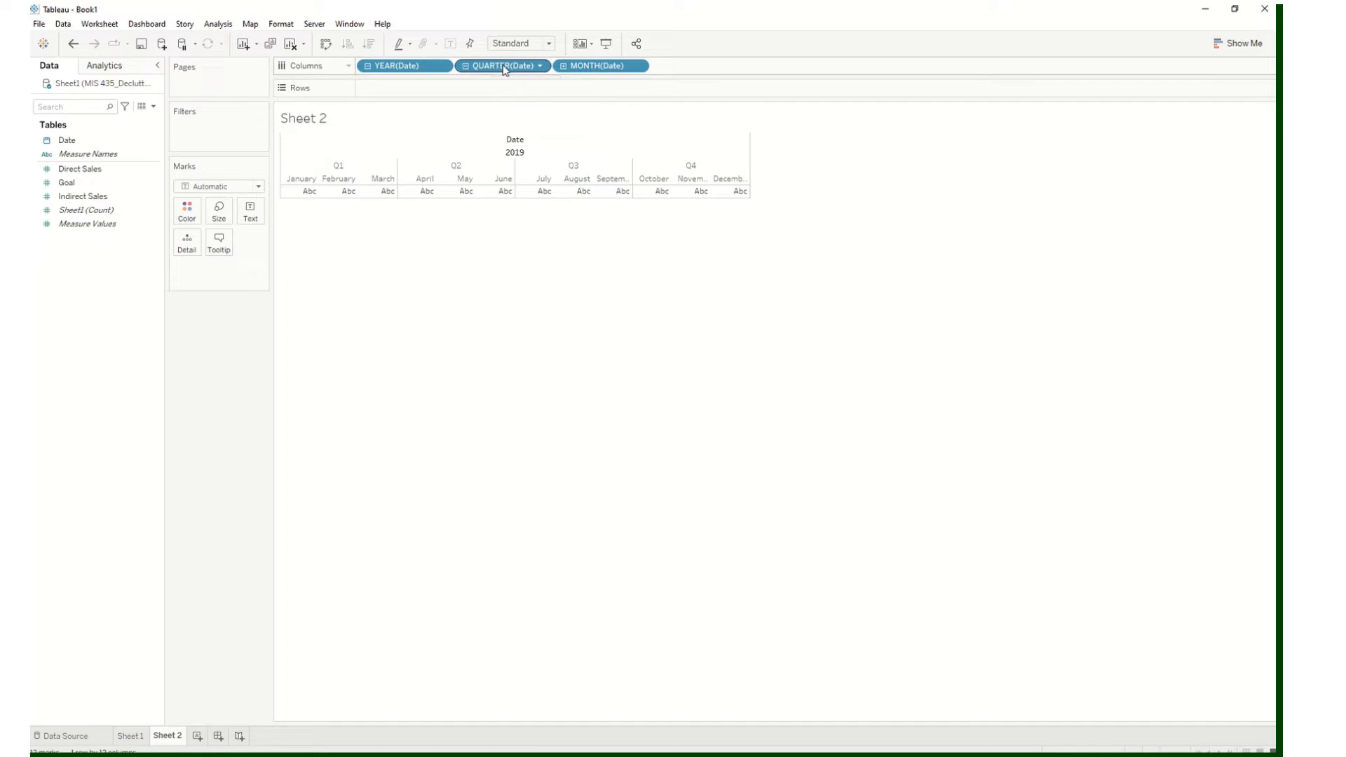
drag(499, 67, 117, 291)
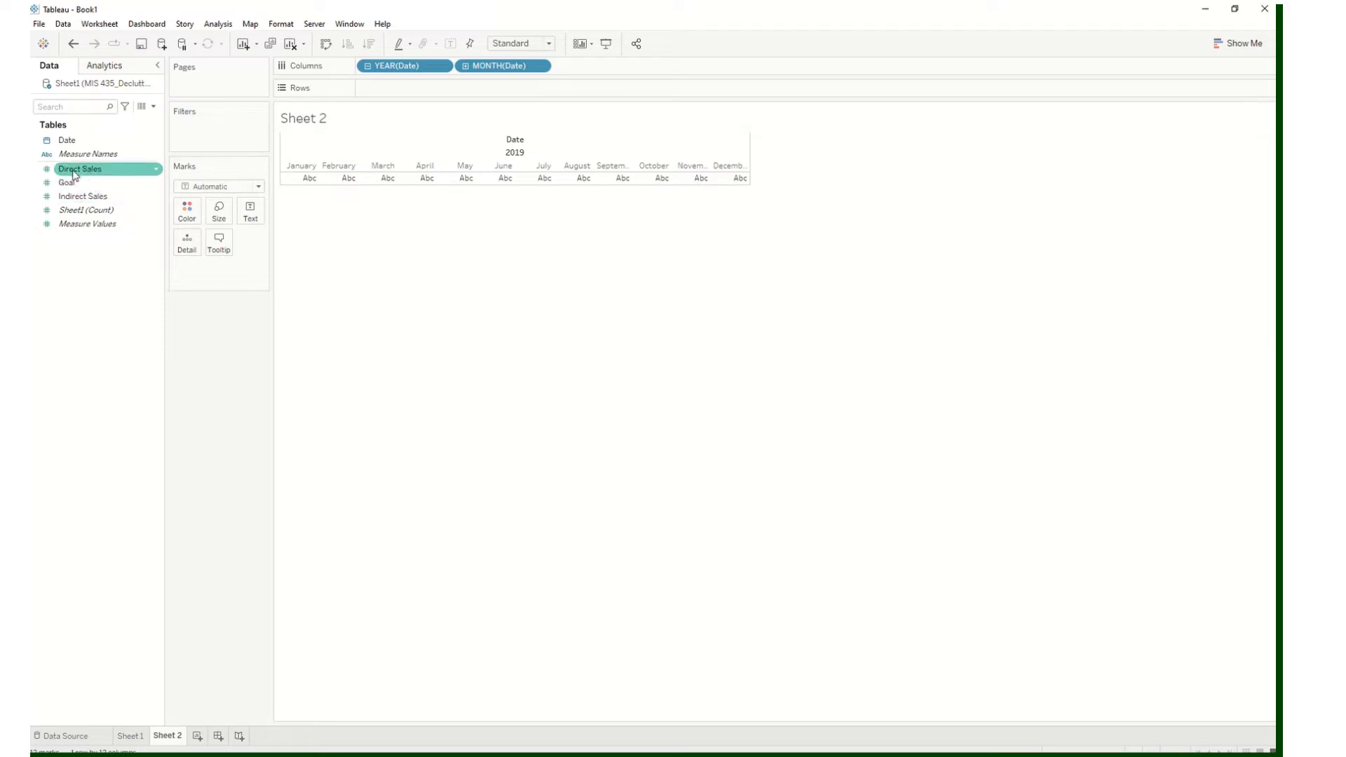
Plot Direct Sales and Indirect Sales on the rows and combine them into one chart with a dual axis
drag(84, 172, 395, 98)
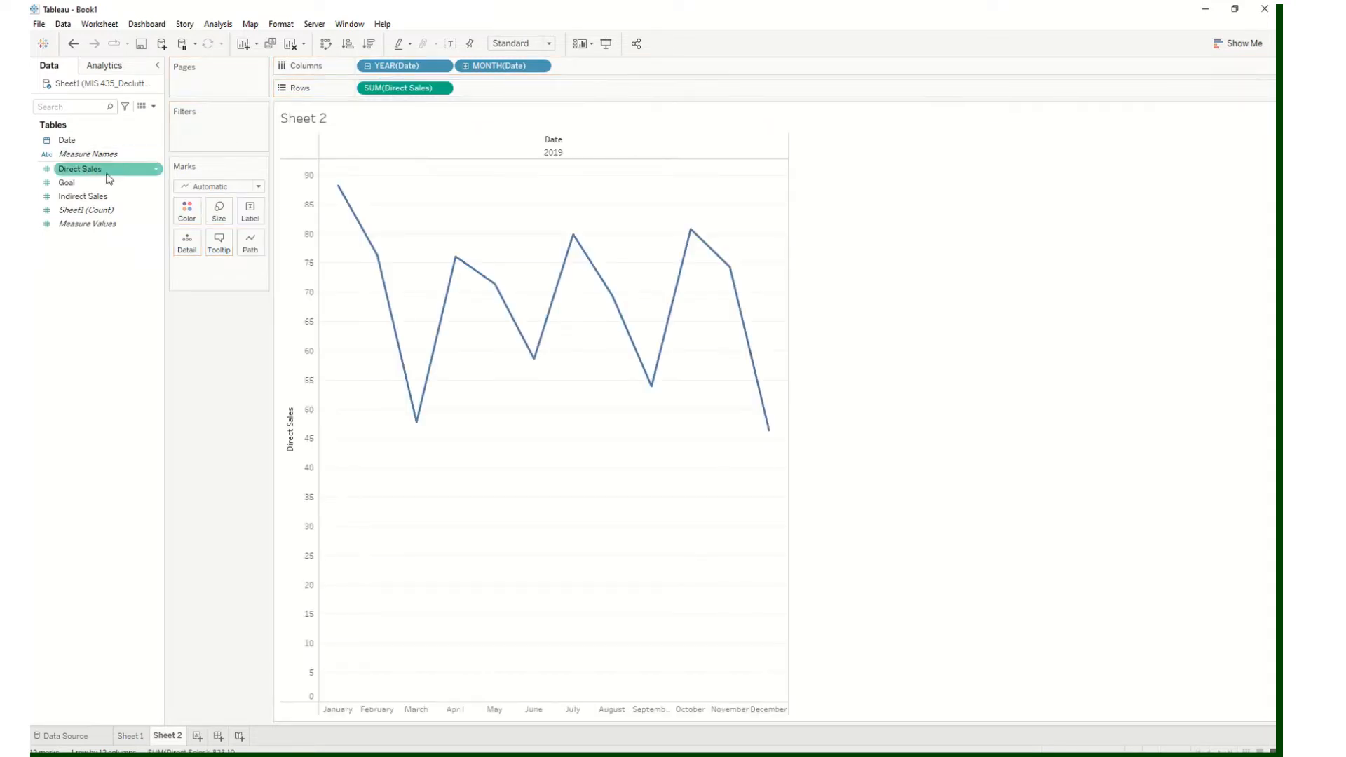
drag(129, 199, 507, 94)
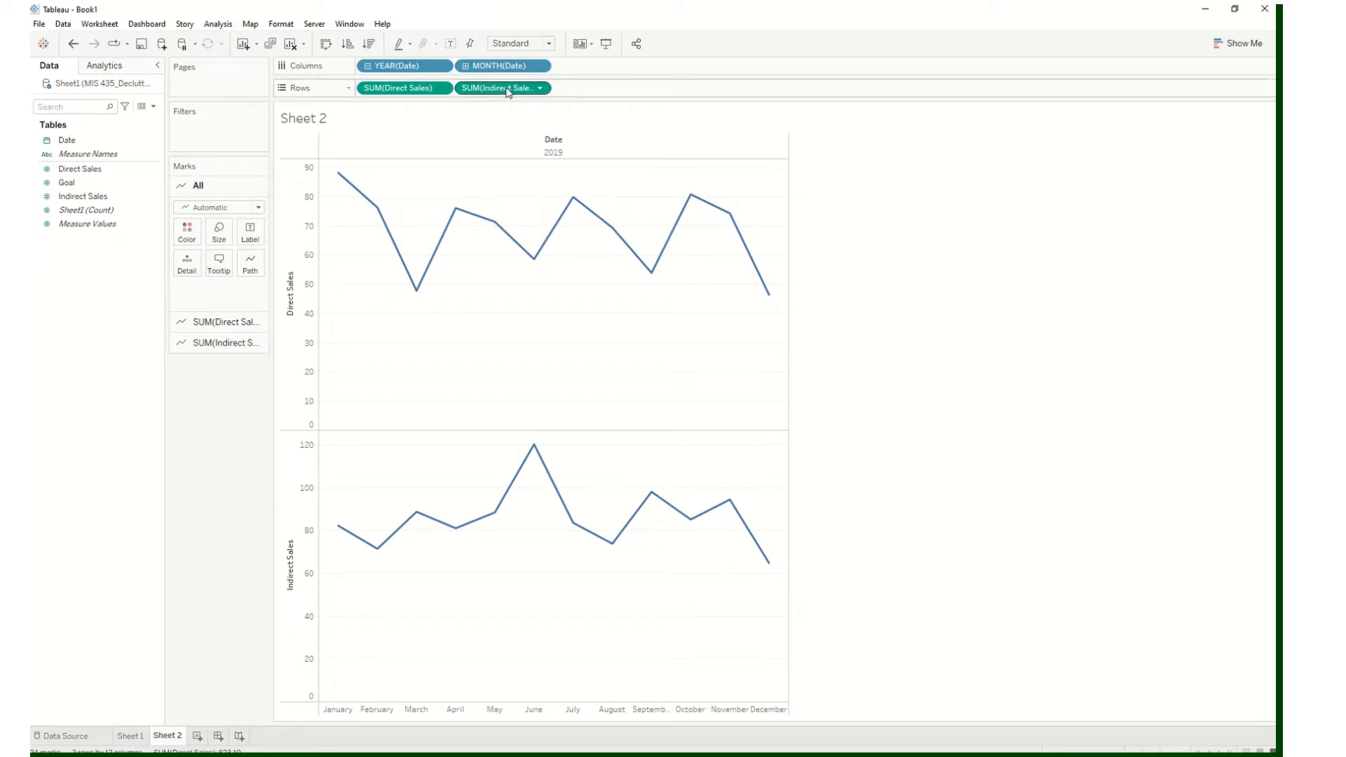
click(540, 89)
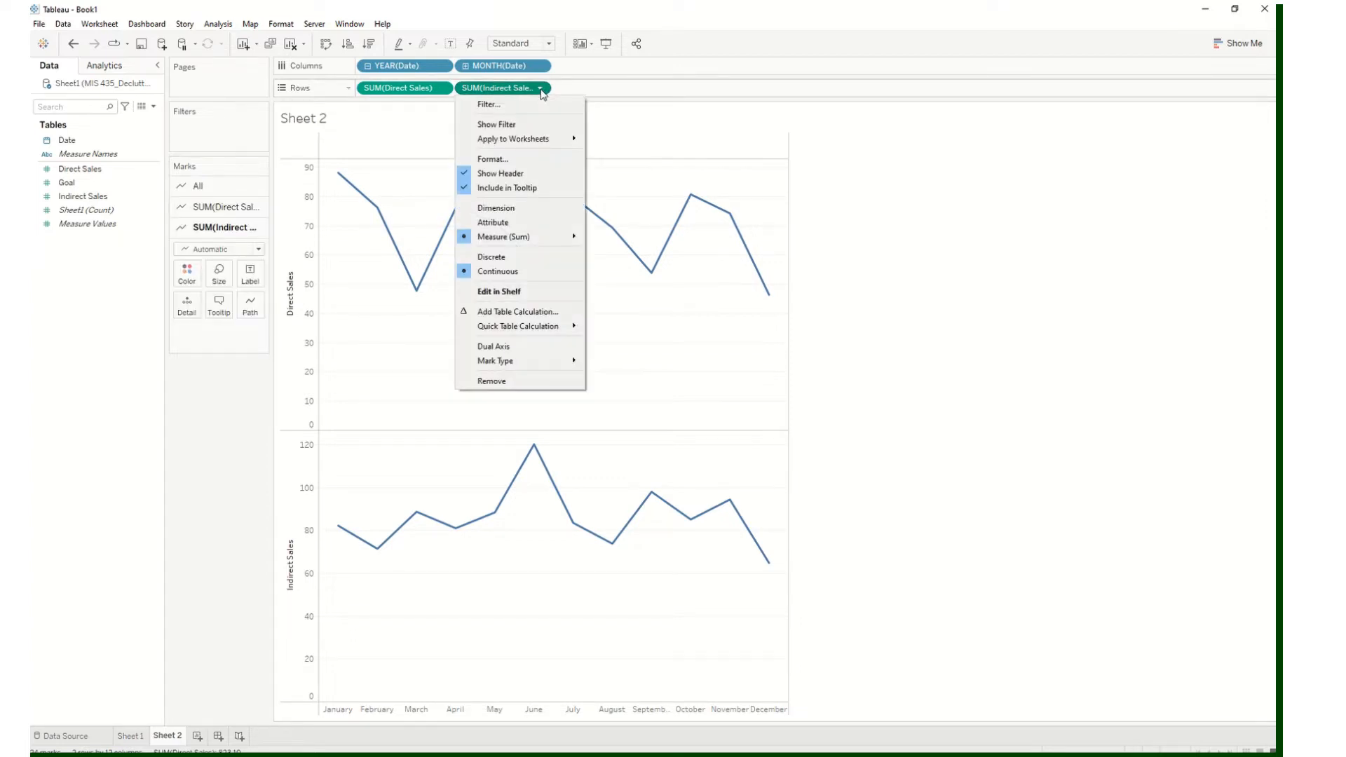
click(514, 349)
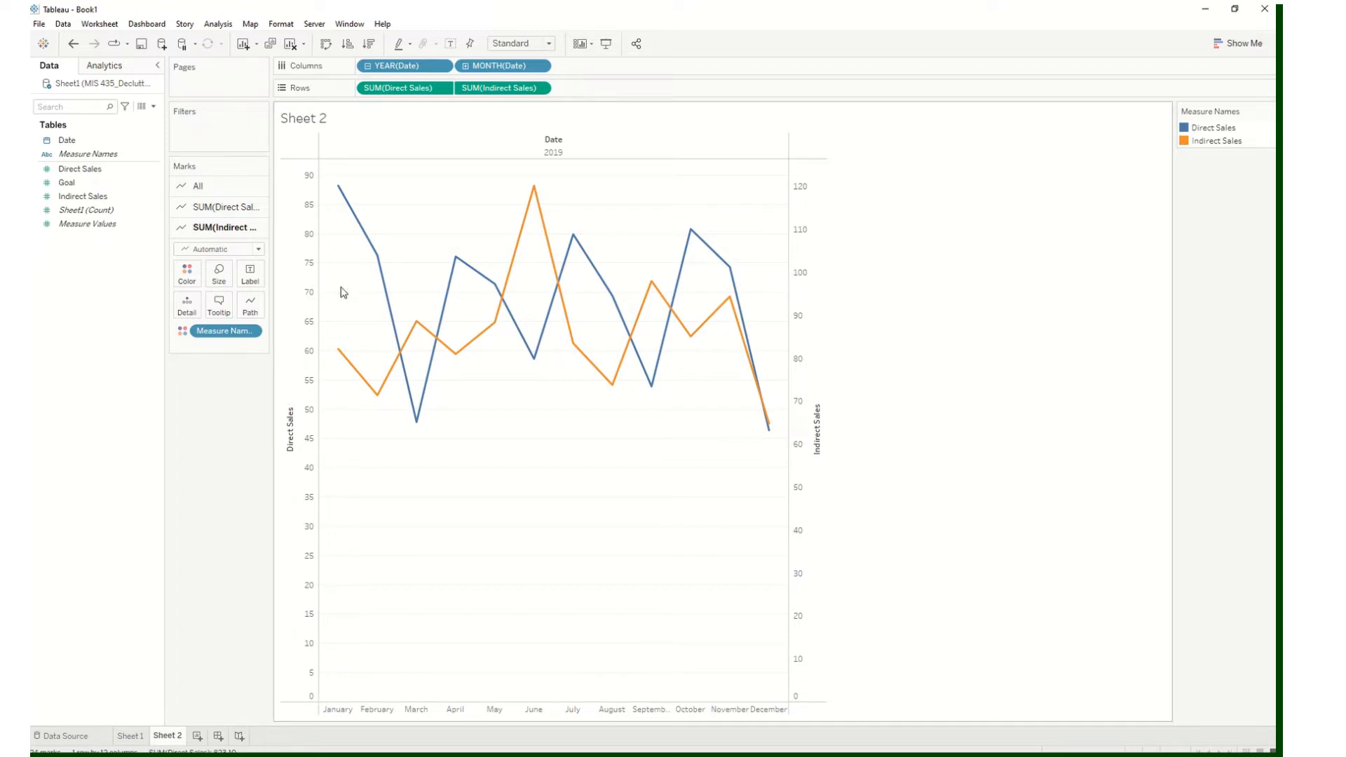
Undo the dual axis to separate the two line charts, and reapply the dual axis to Indirect Sales
mouse_move(676, 319)
click(73, 44)
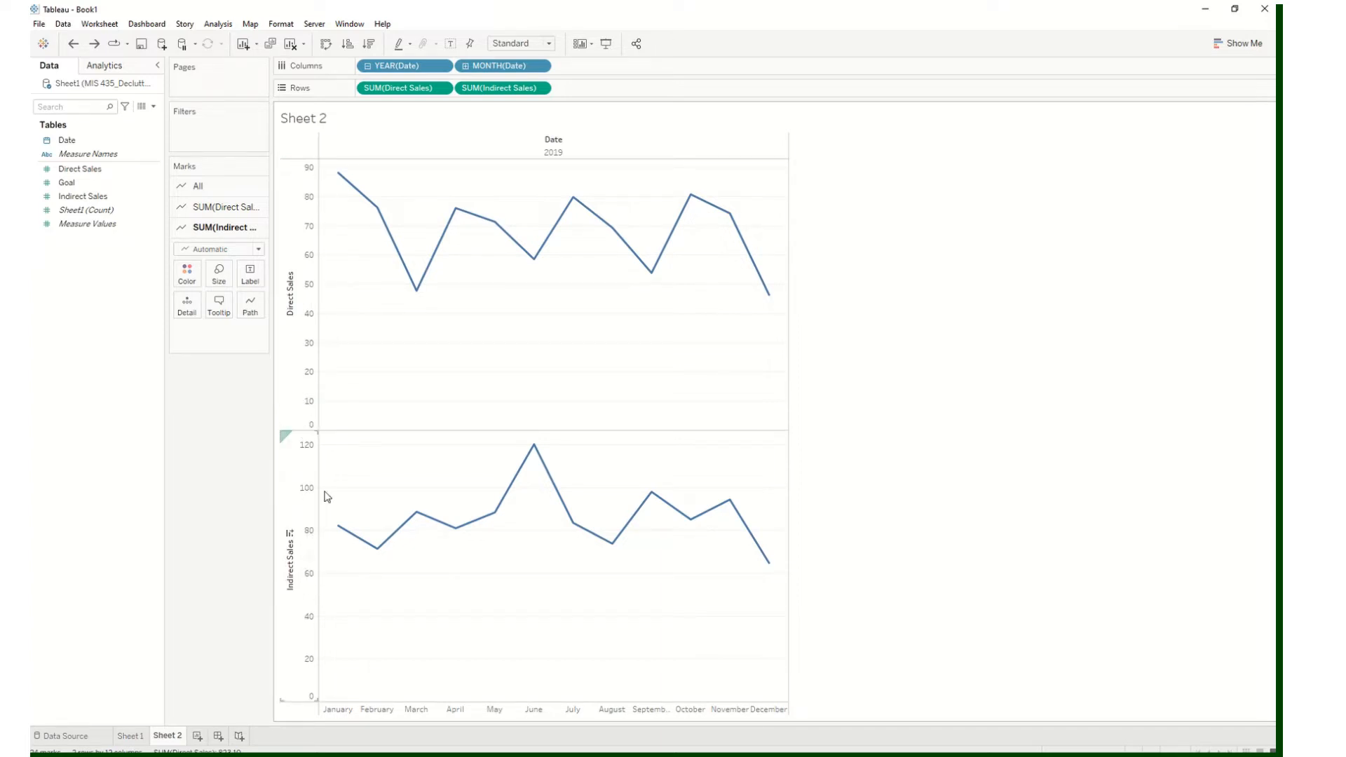
click(540, 88)
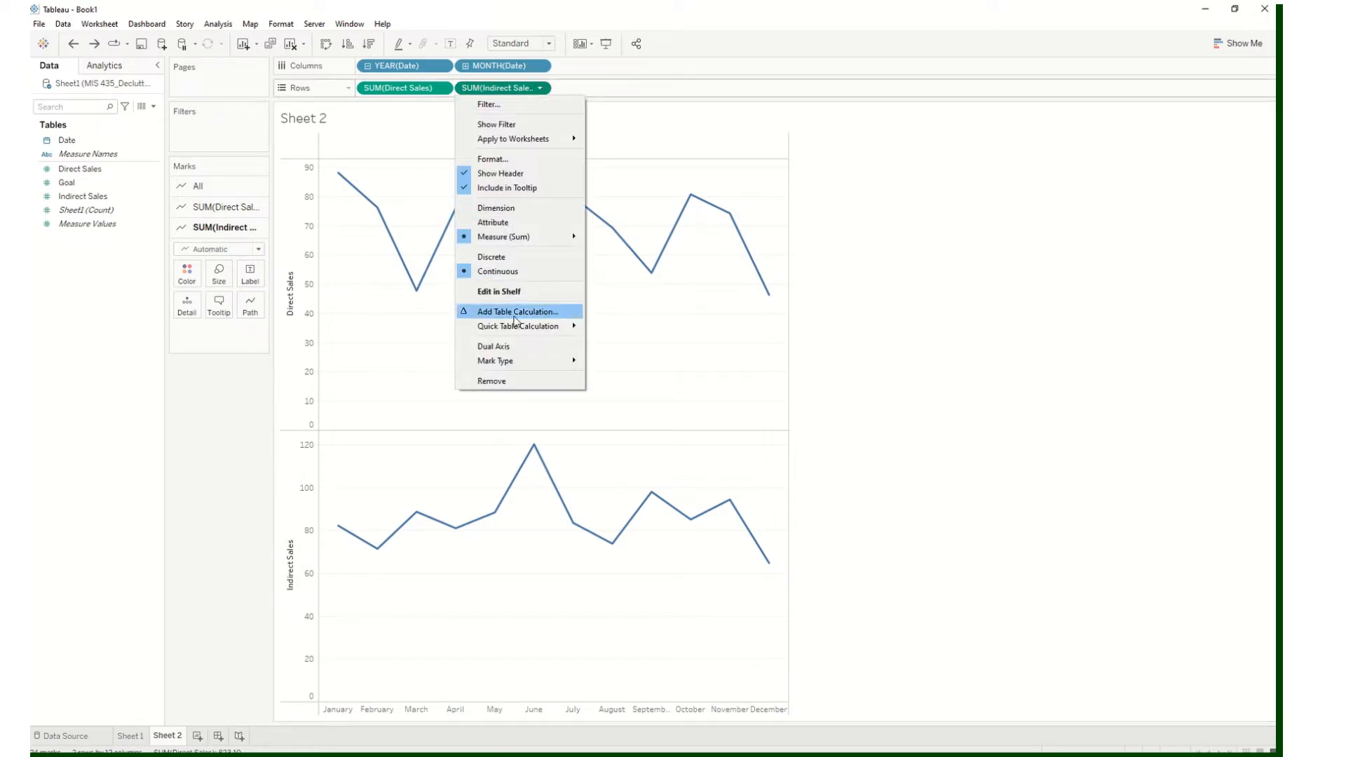
click(517, 344)
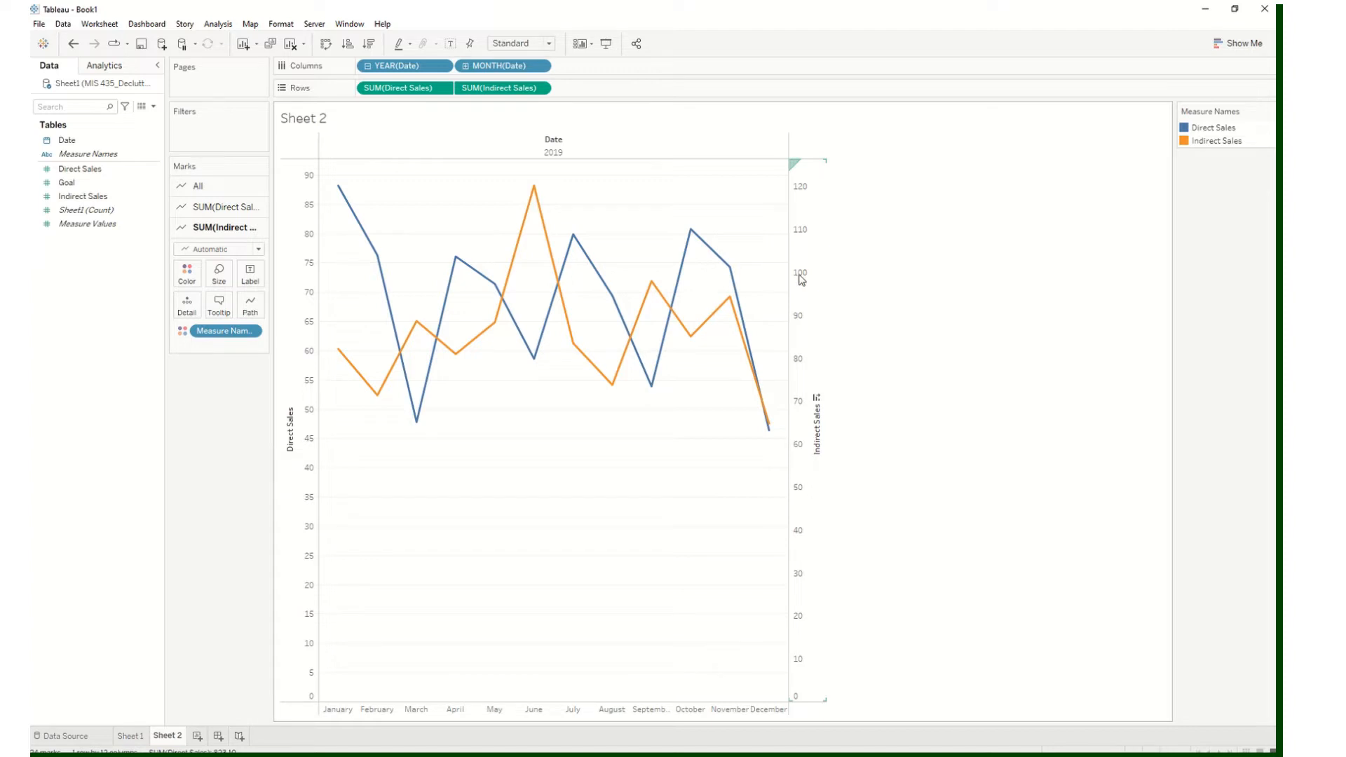
mouse_move(619, 349)
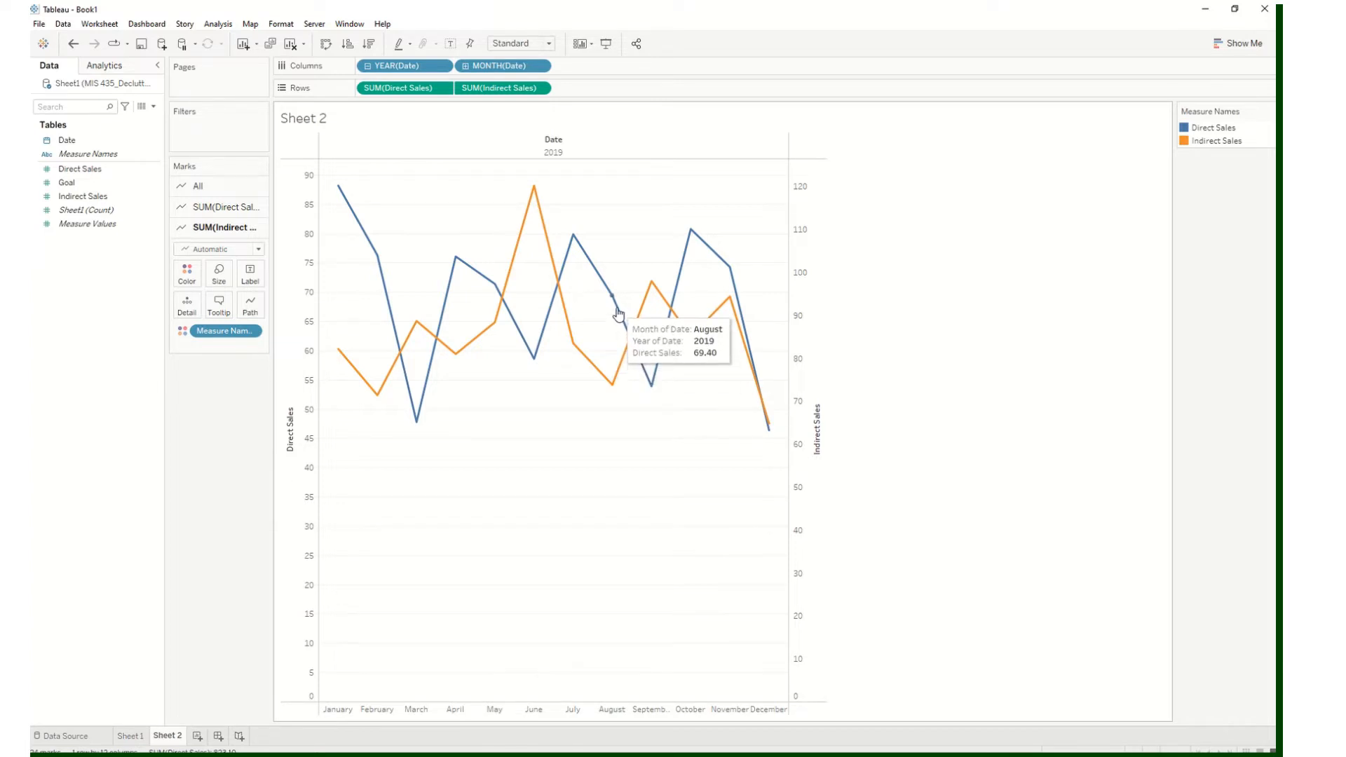
Examine the mark settings for all measures, SUM(Direct Sales) and SUM(Indirect Sales) in the dual-axis chart
click(114, 141)
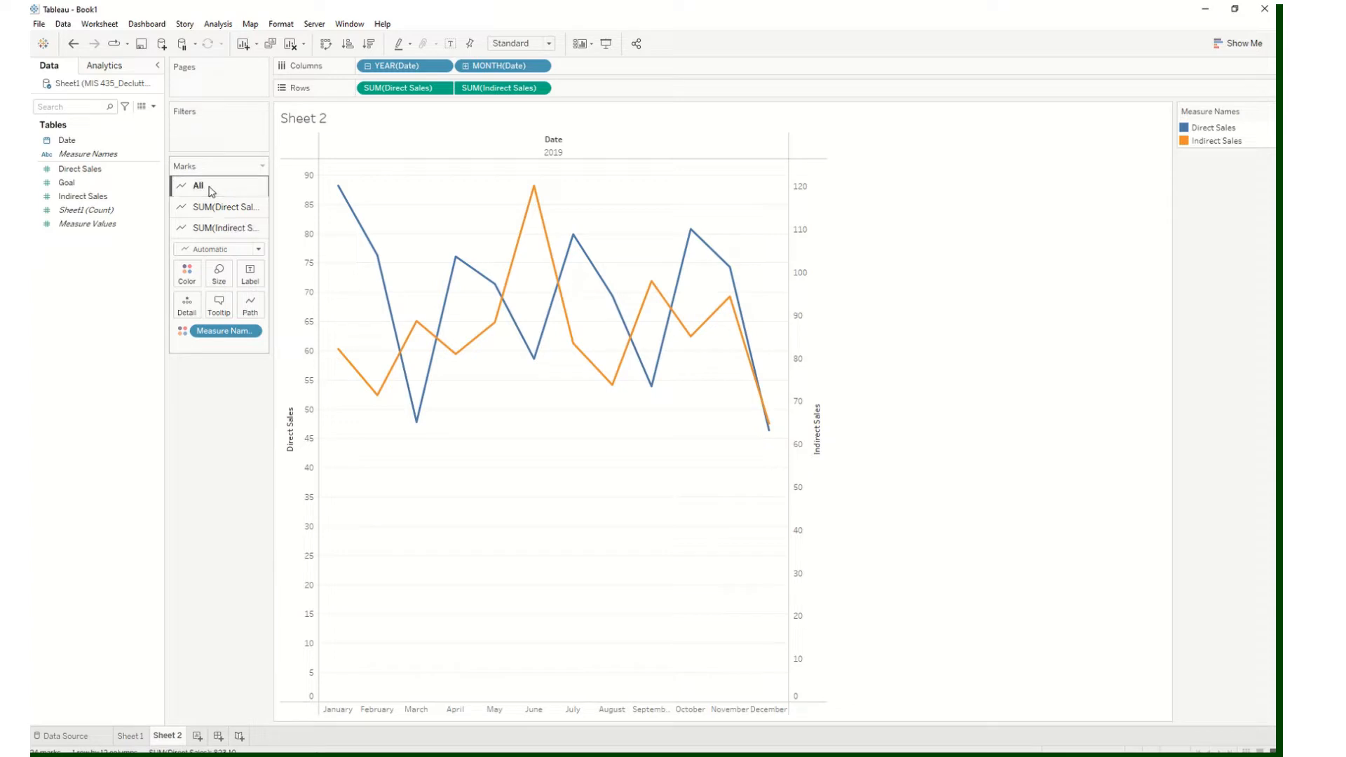
click(213, 190)
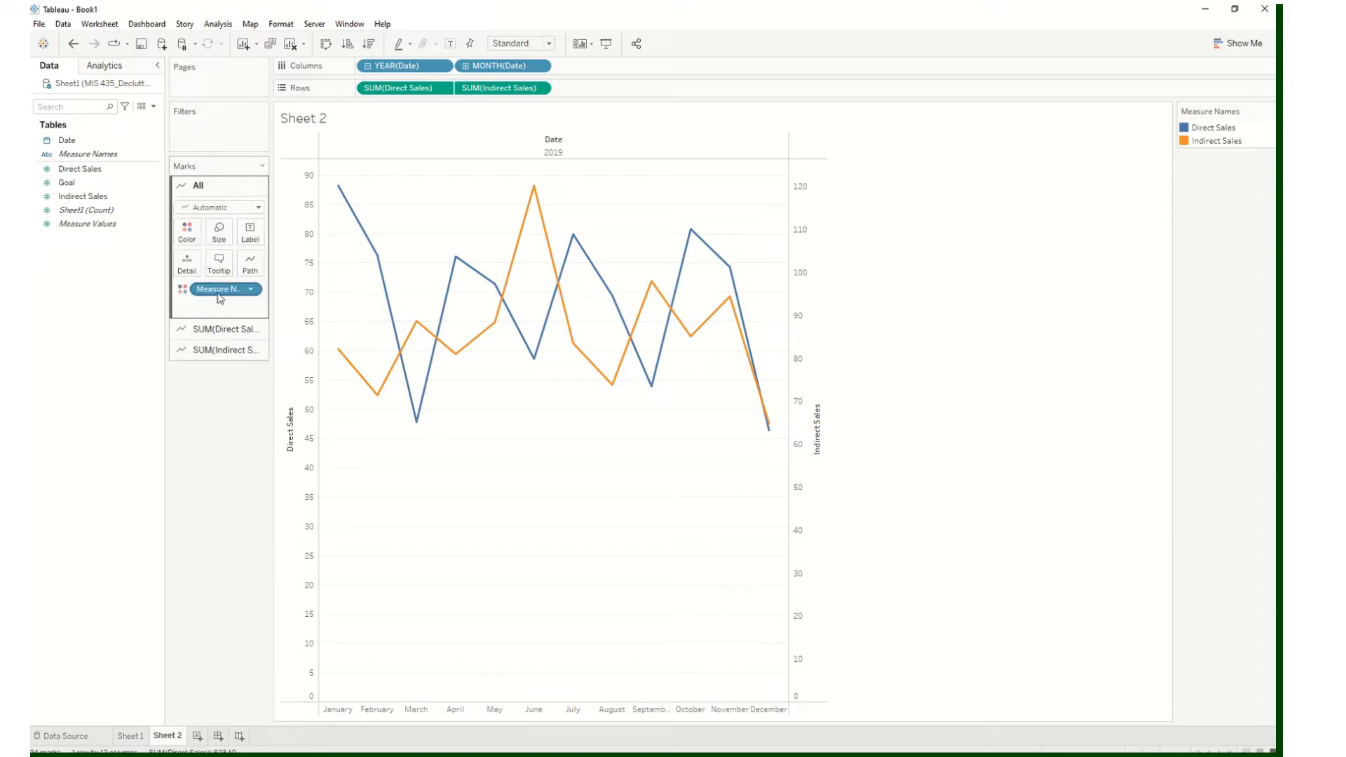
click(221, 330)
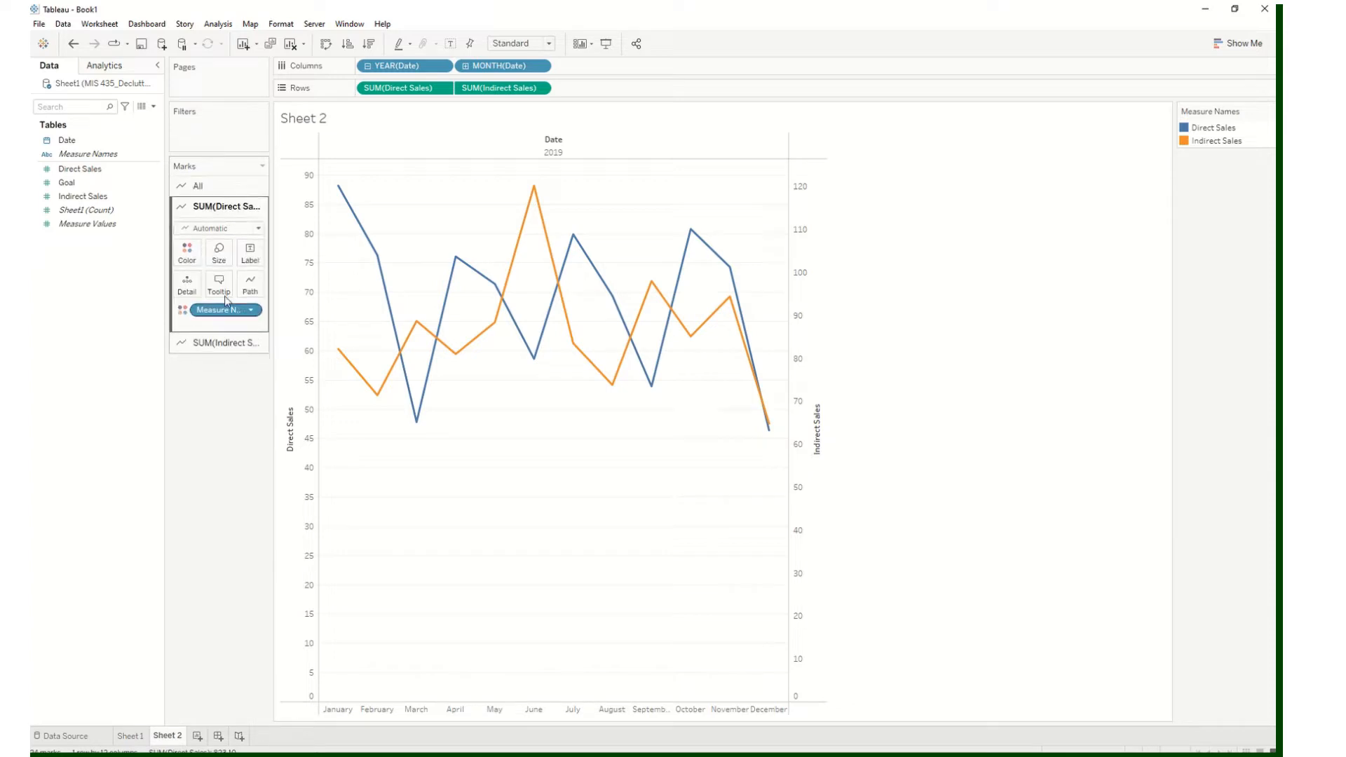
click(225, 337)
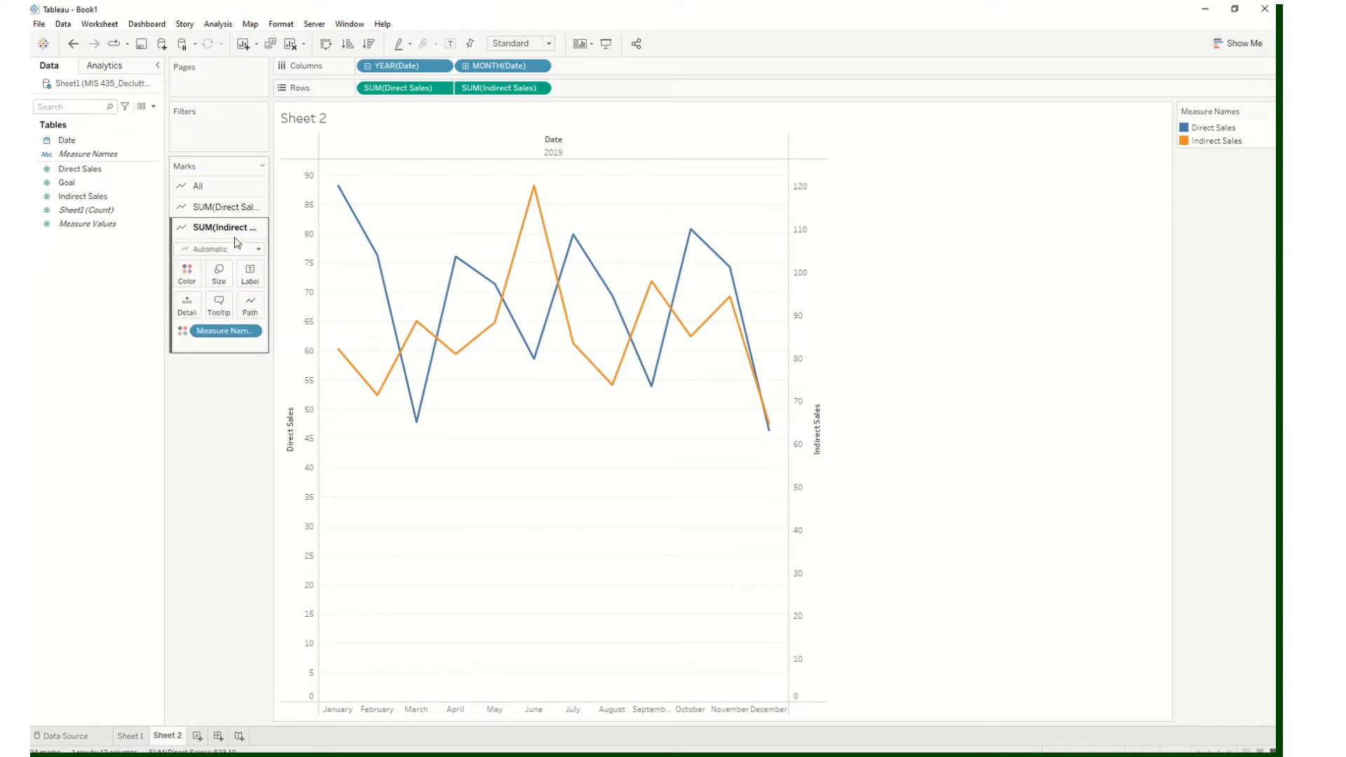
click(215, 189)
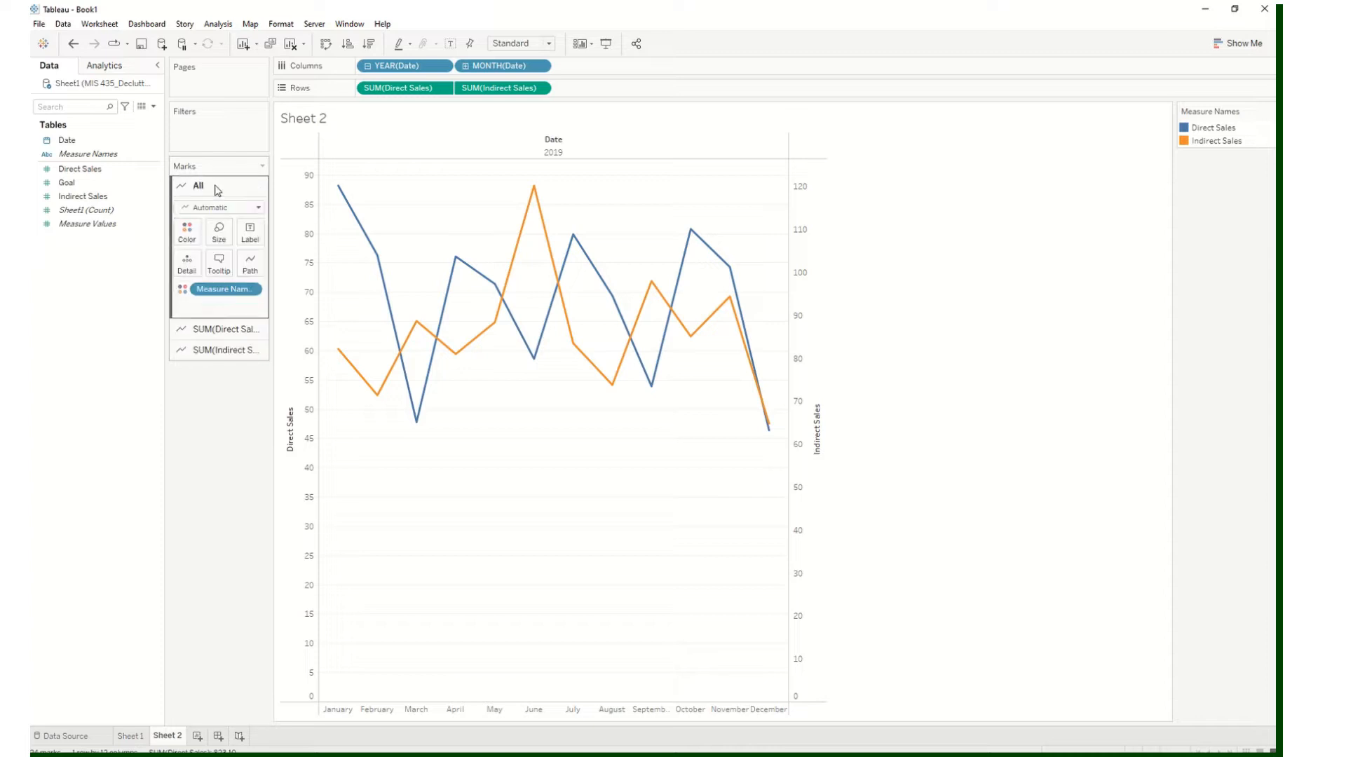
click(226, 331)
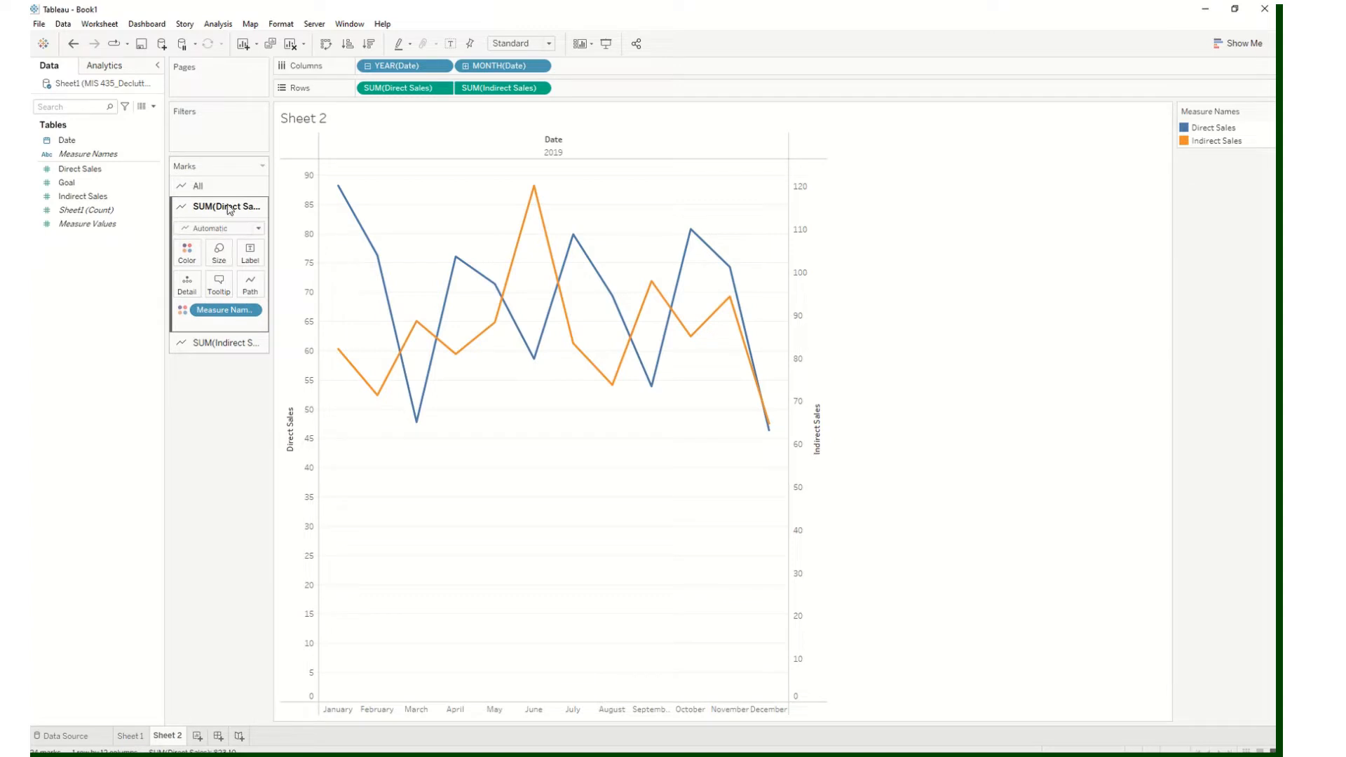
click(214, 342)
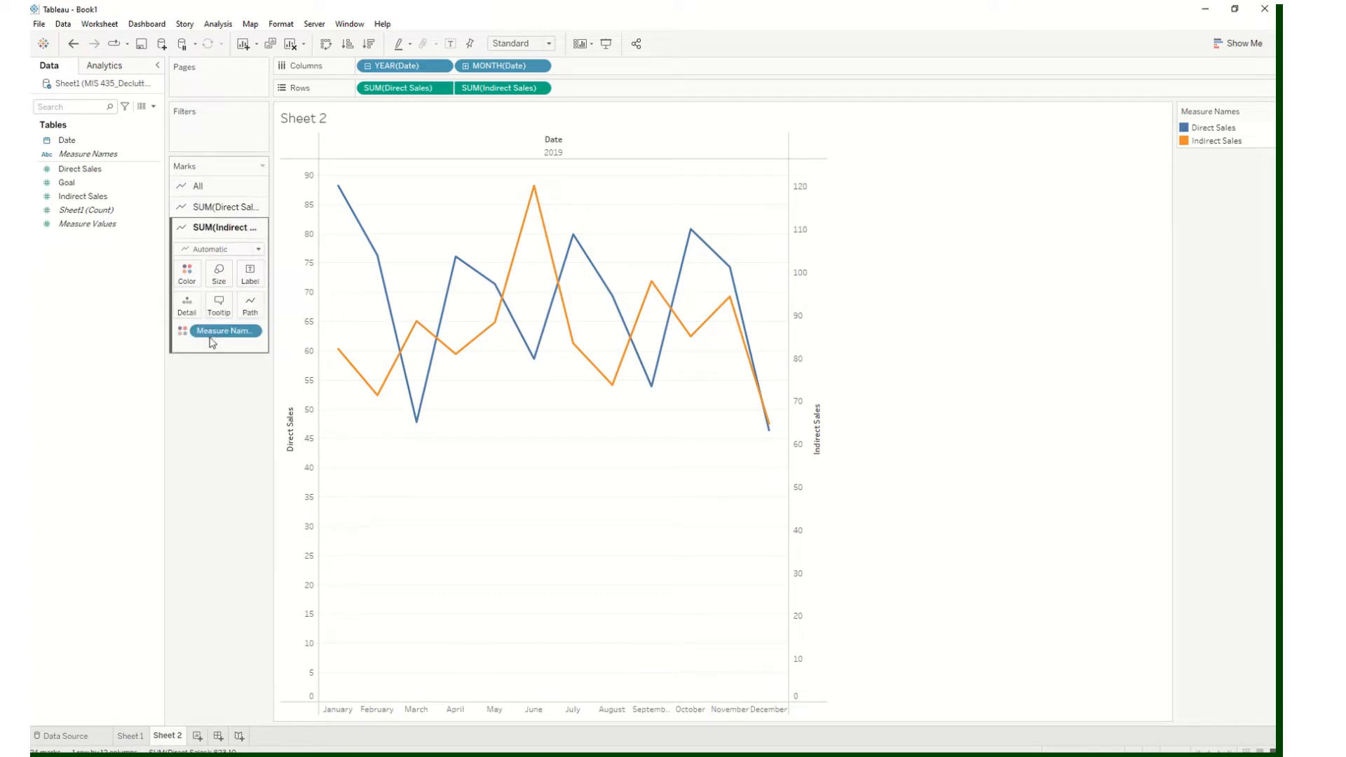
click(222, 189)
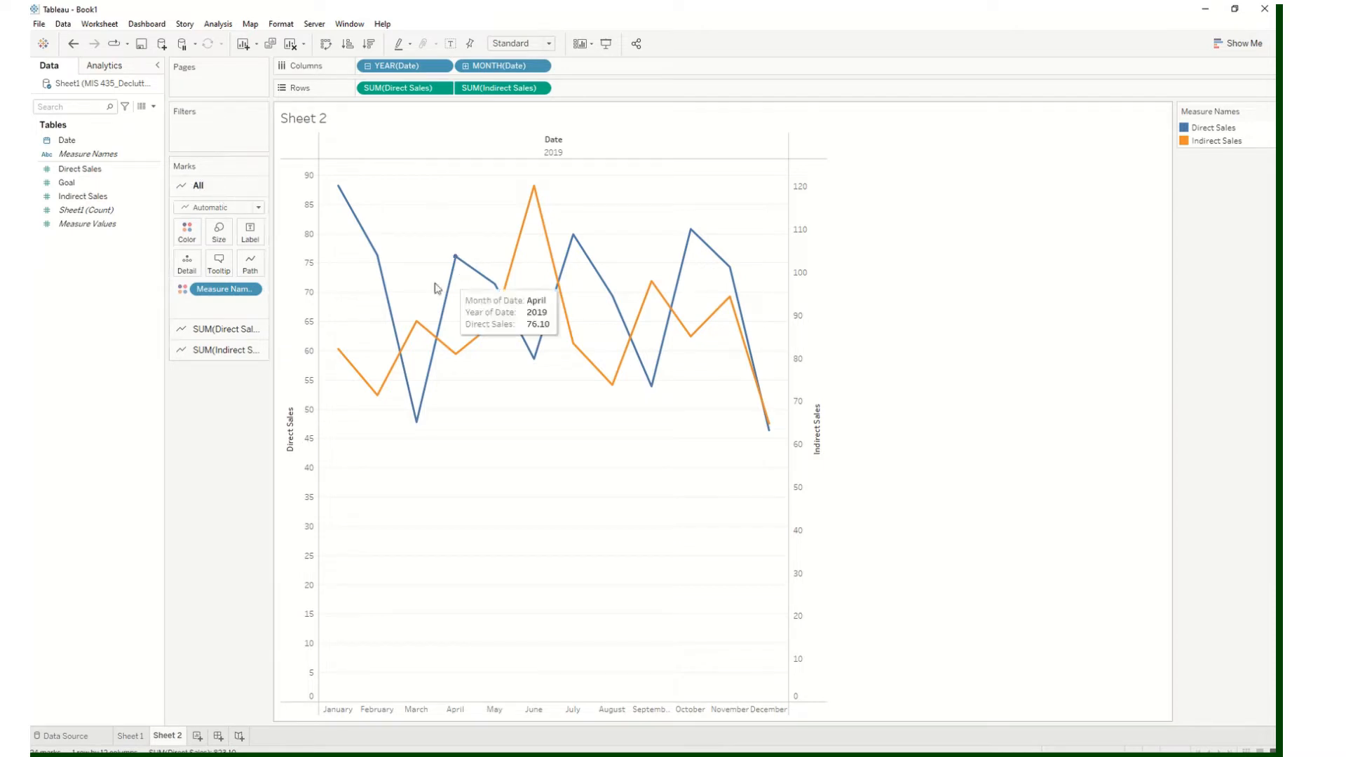
mouse_move(382, 292)
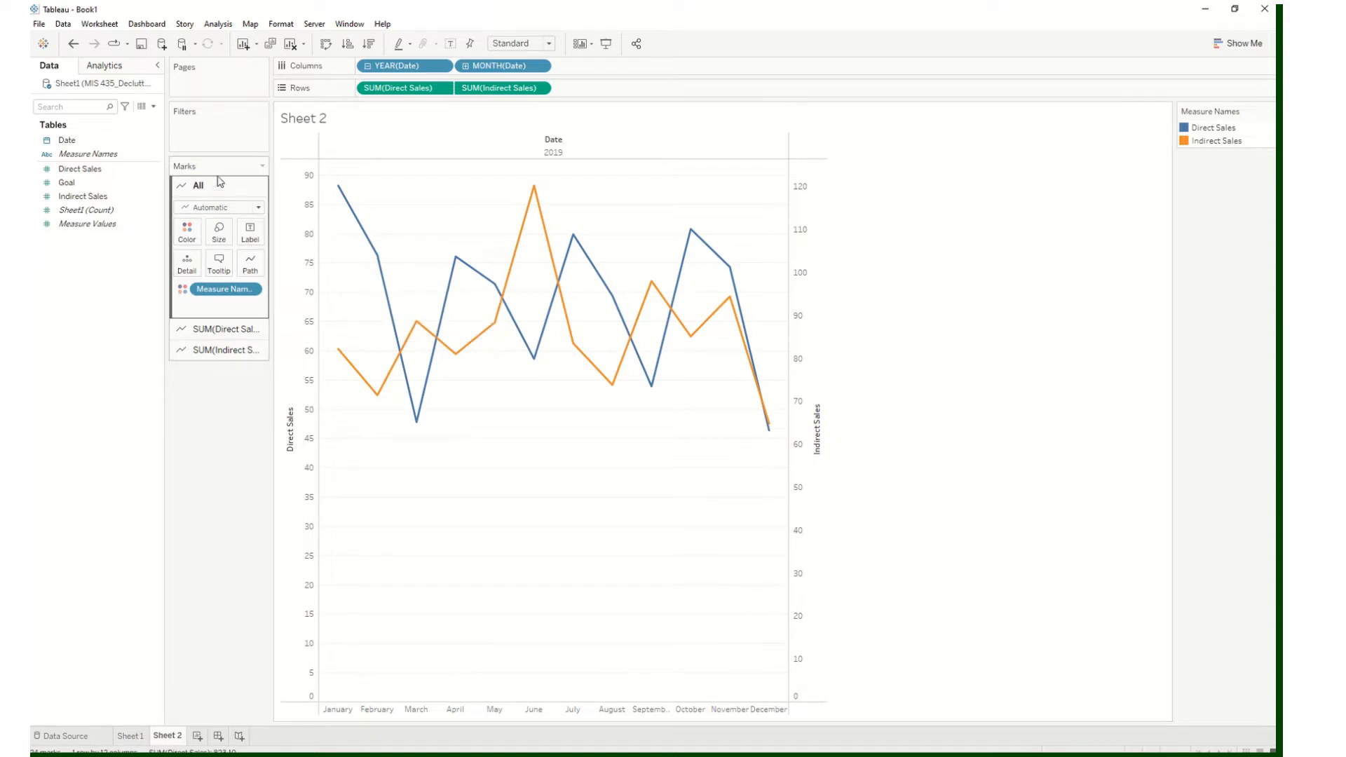
click(222, 208)
click(221, 208)
click(222, 208)
click(221, 212)
click(115, 157)
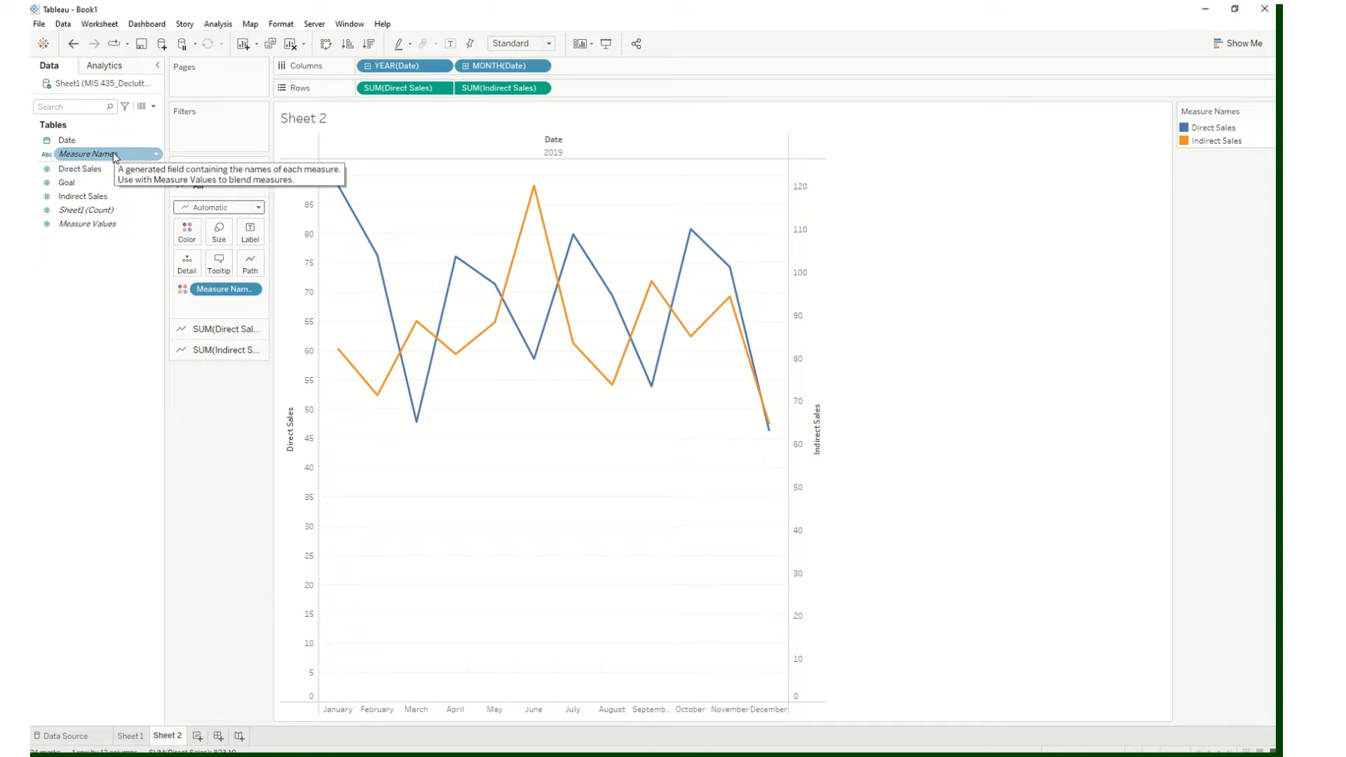
double_click(114, 156)
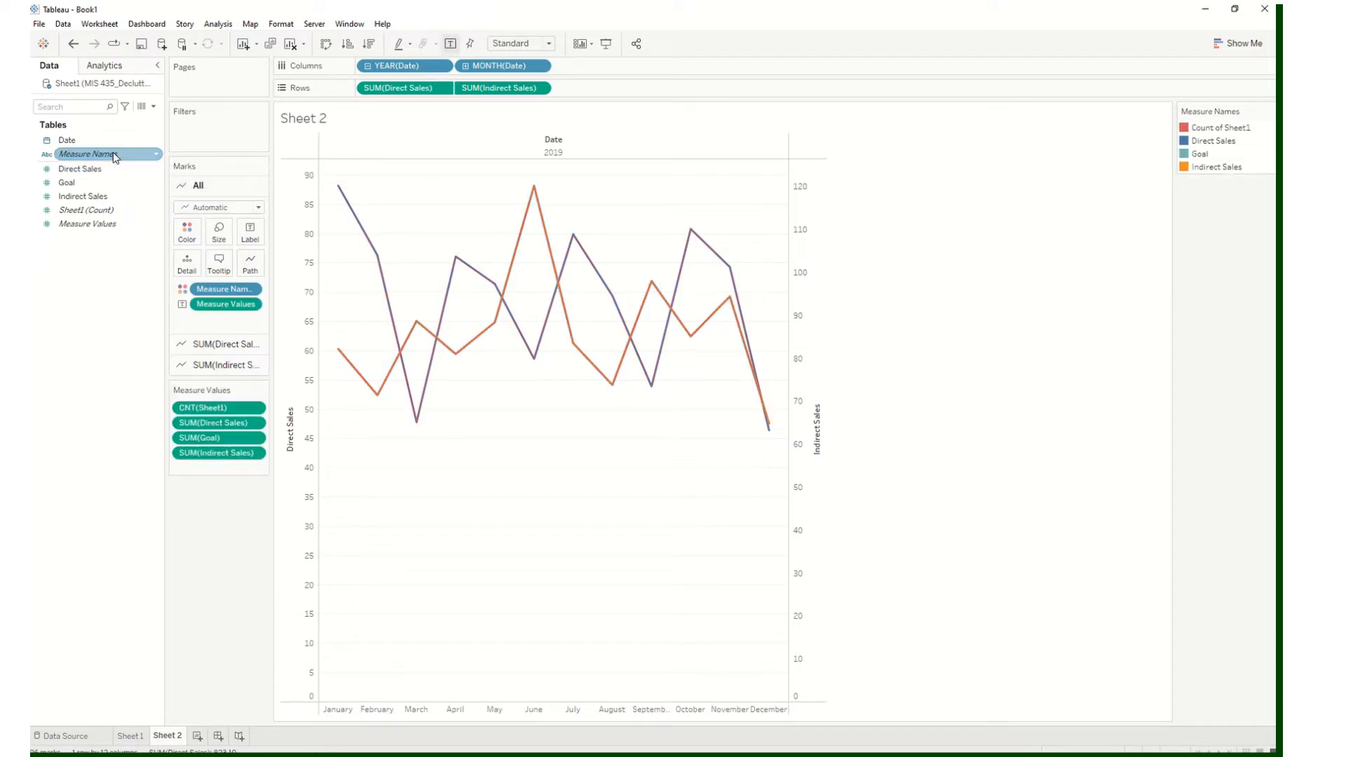
key(ctrl+z)
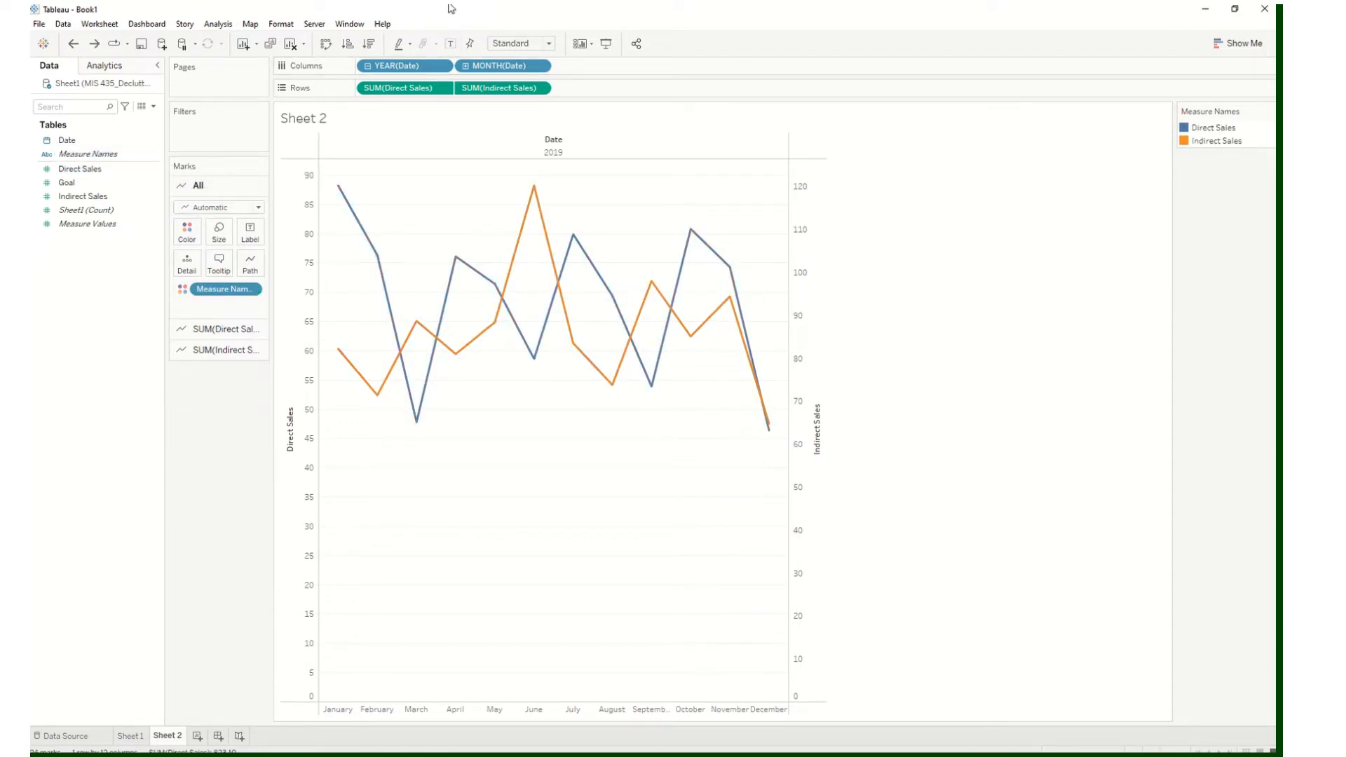
mouse_move(559, 39)
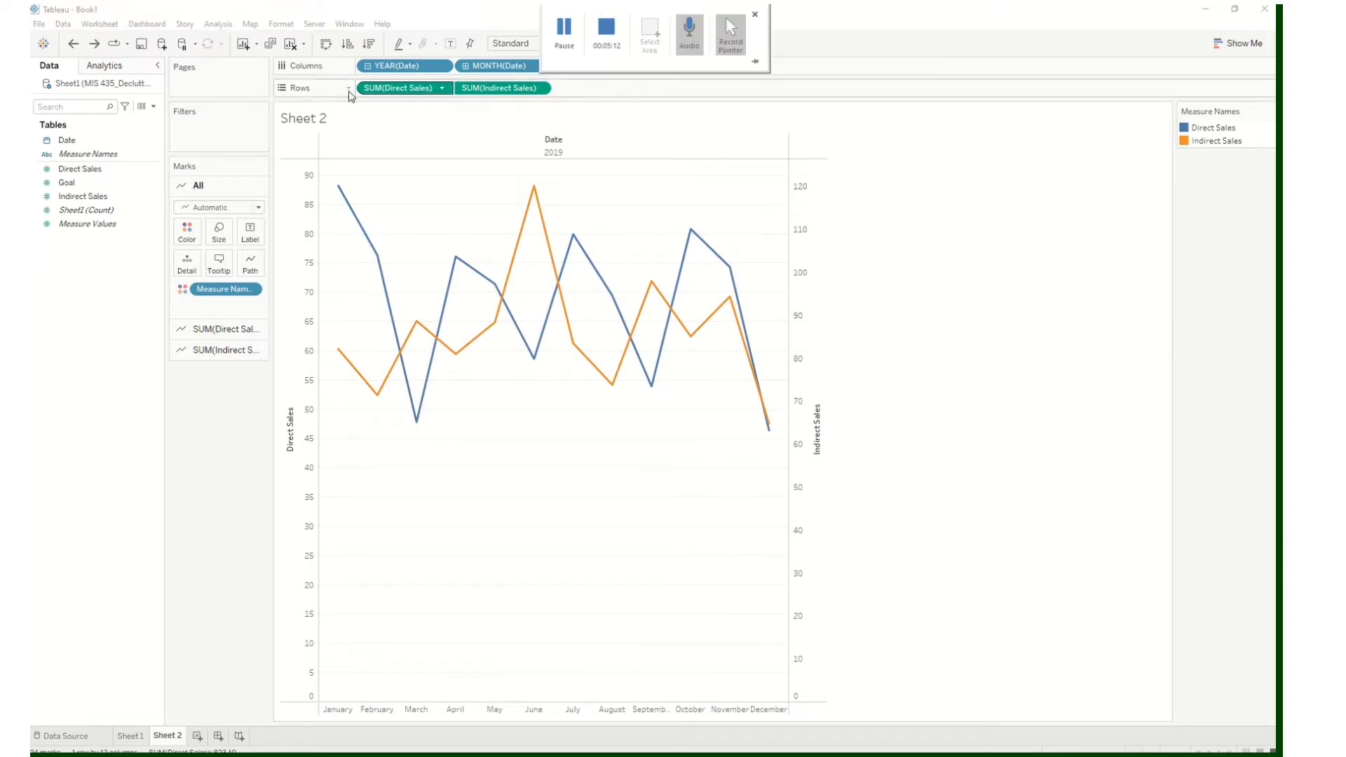
Try splitting each month into Direct Sales and Indirect Sales bars with Measure Names on the columns, and undo it
click(97, 155)
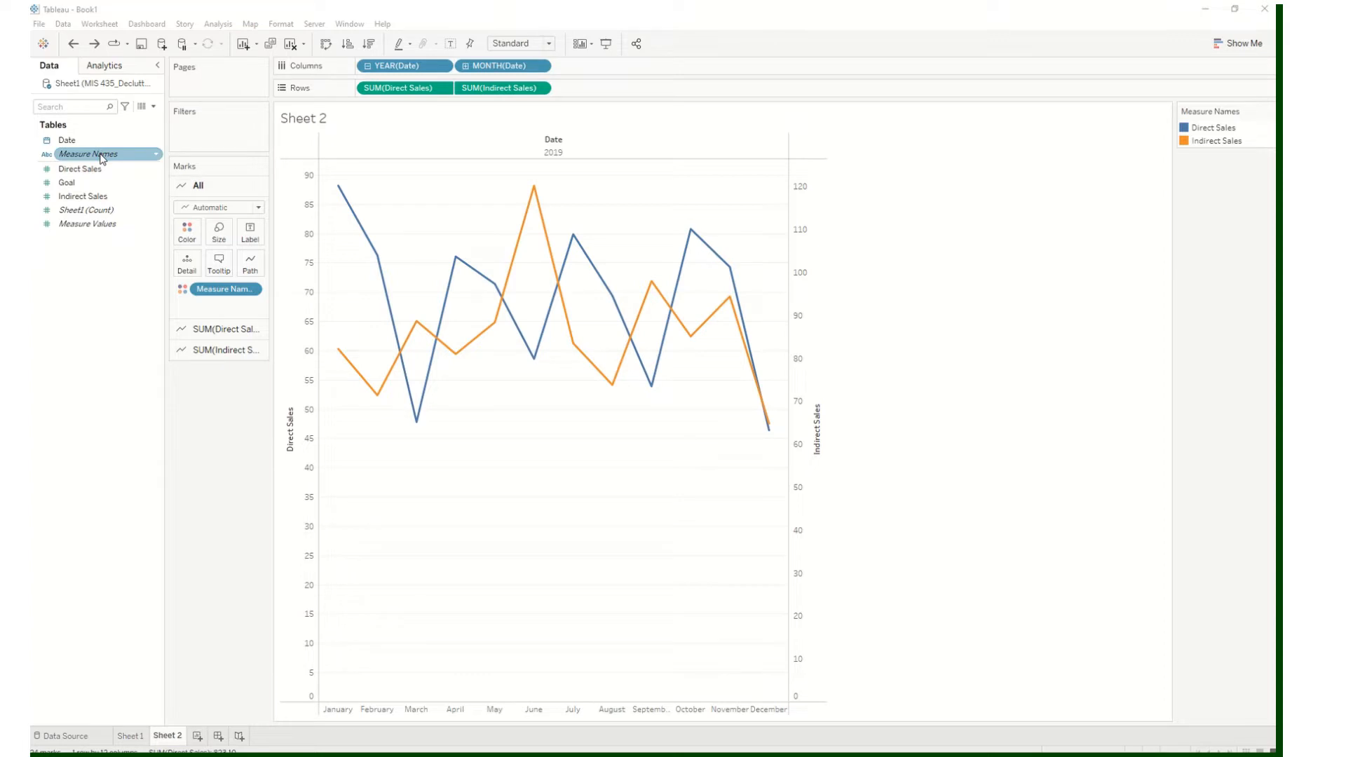
drag(87, 155, 580, 68)
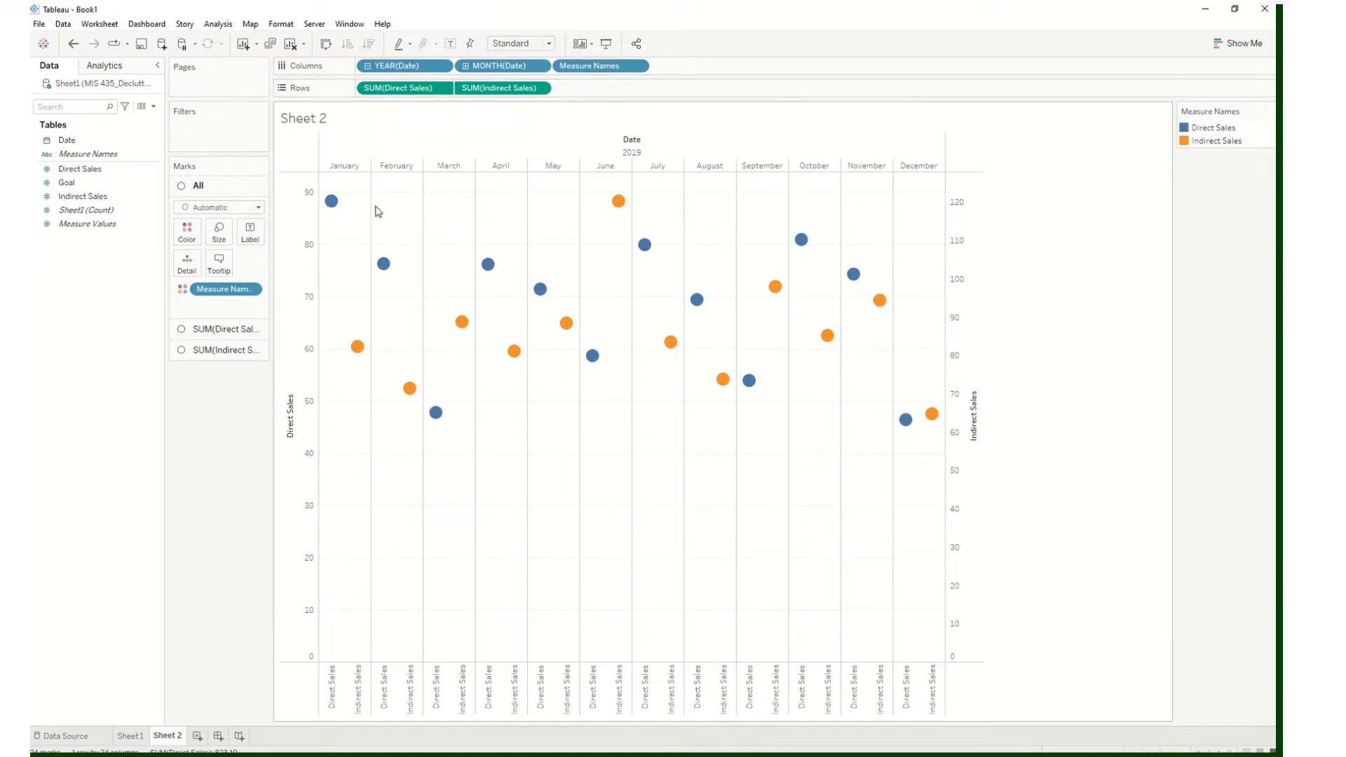
mouse_move(333, 203)
mouse_move(382, 265)
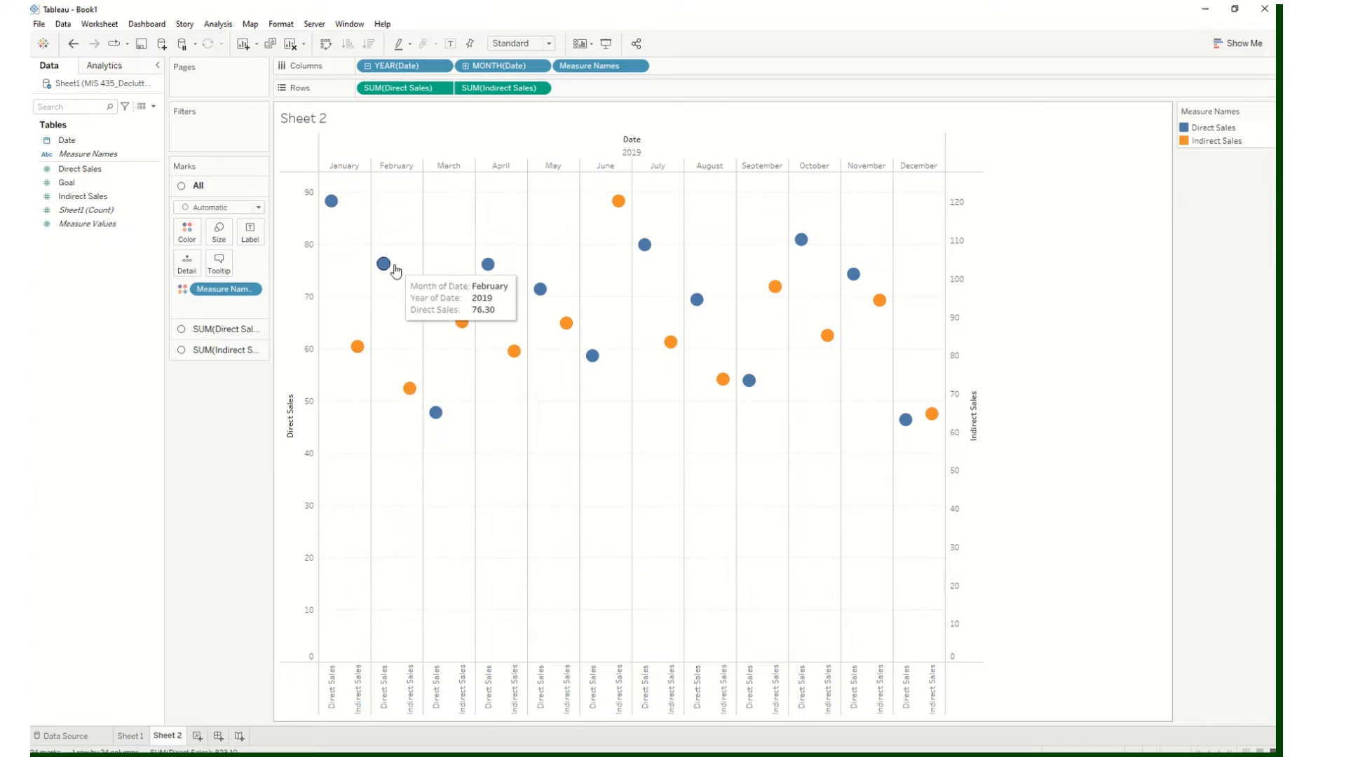
click(209, 209)
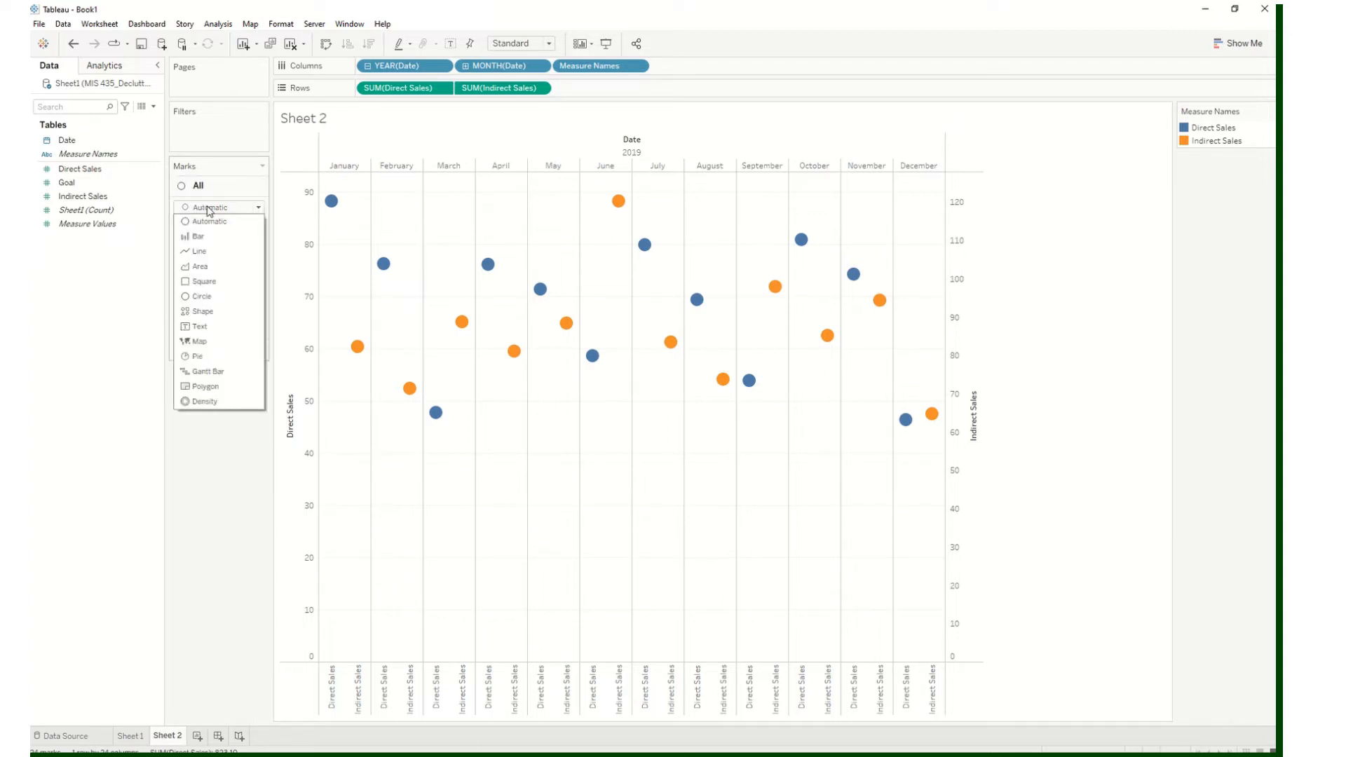
click(203, 237)
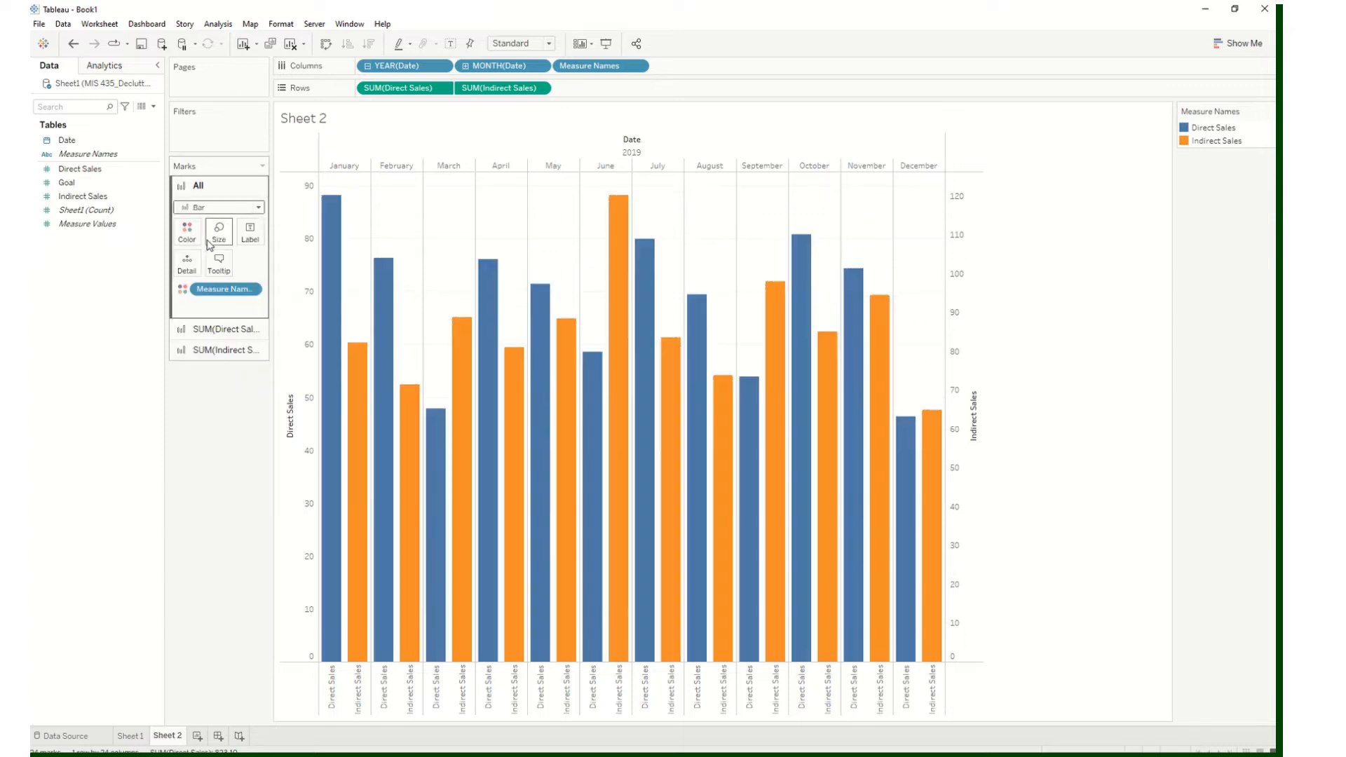
click(73, 44)
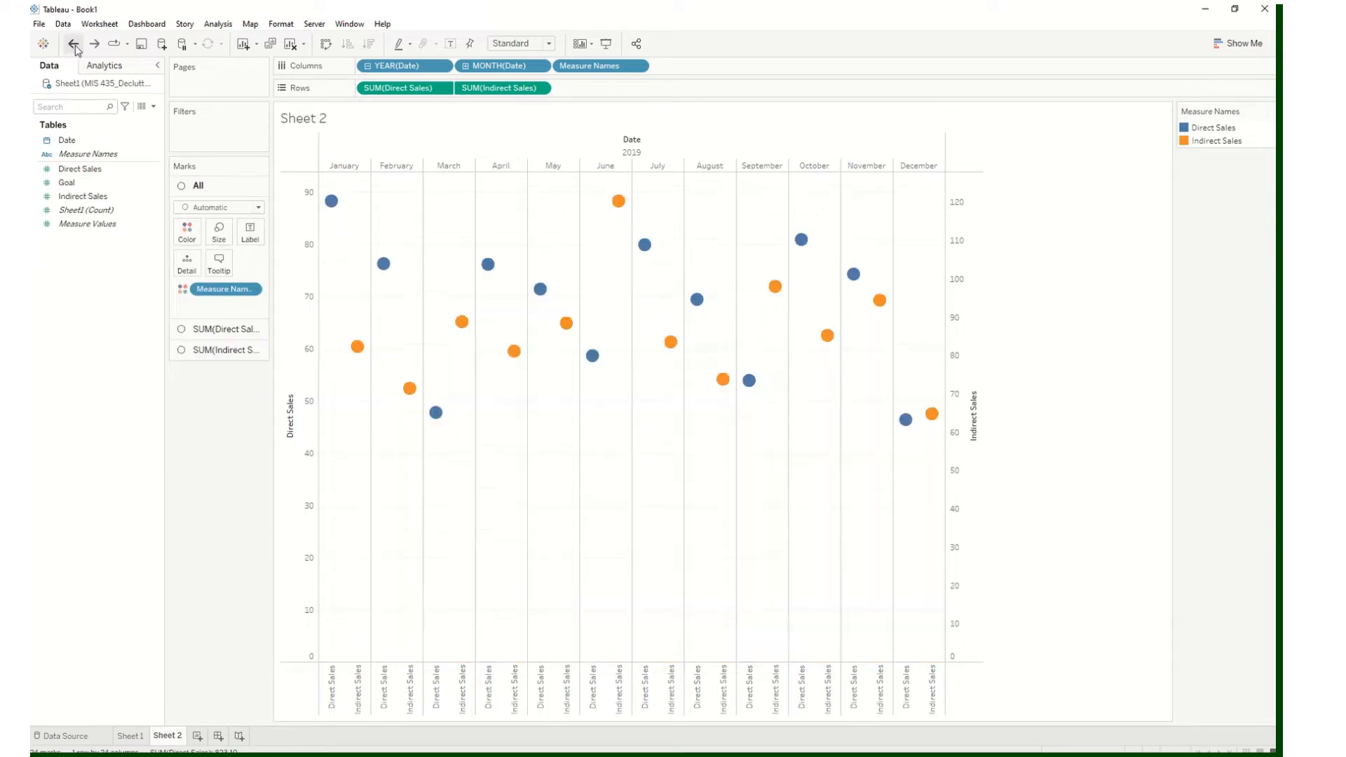
click(74, 45)
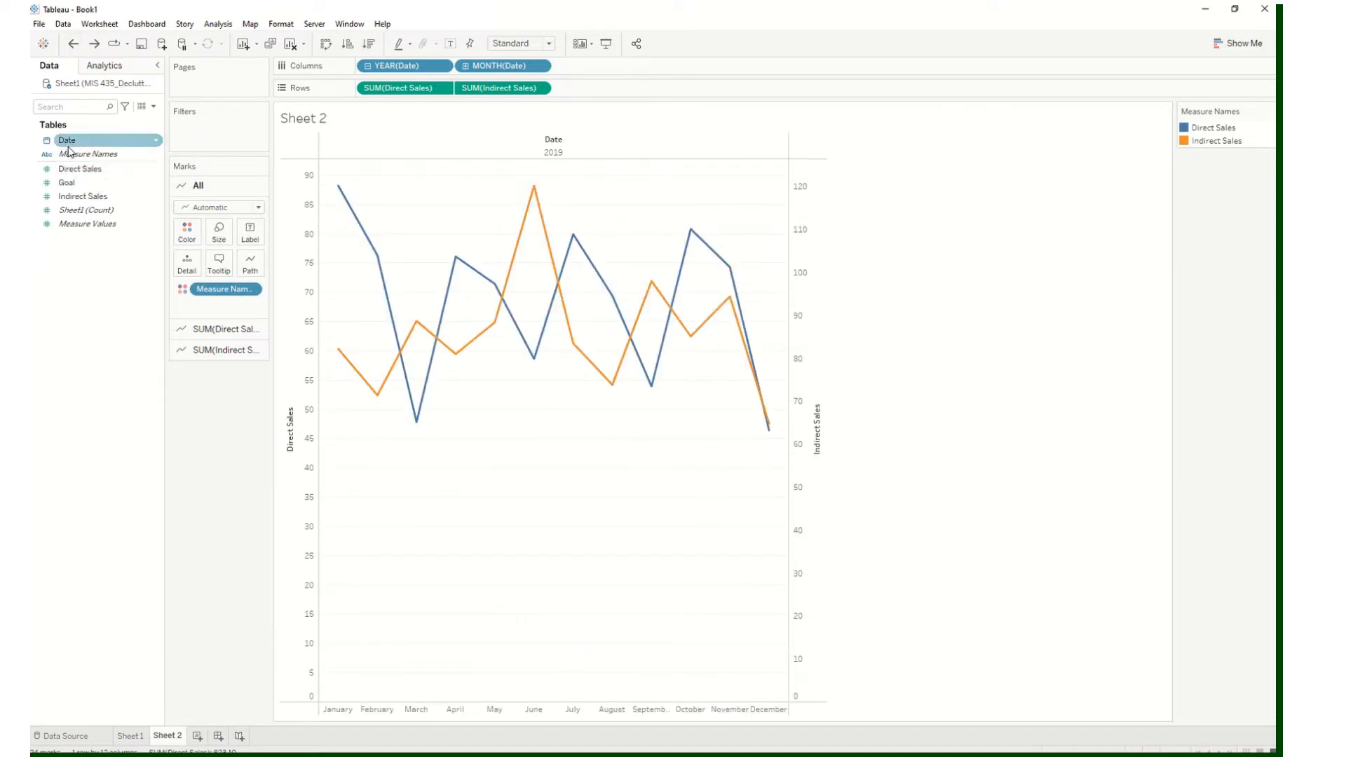
Add Measure Names to the columns after MONTH(Date) and set the mark type of all measures to Bar
drag(79, 157, 586, 68)
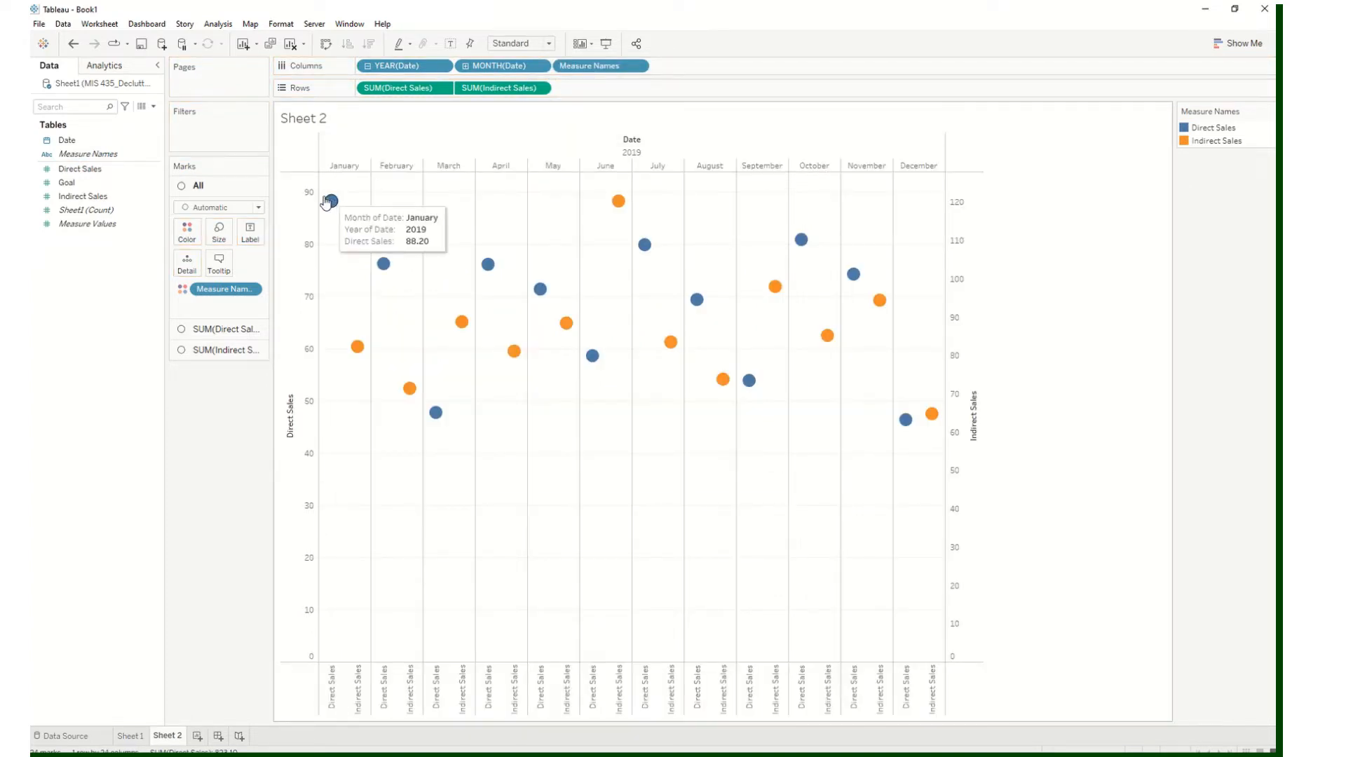
click(224, 212)
click(219, 236)
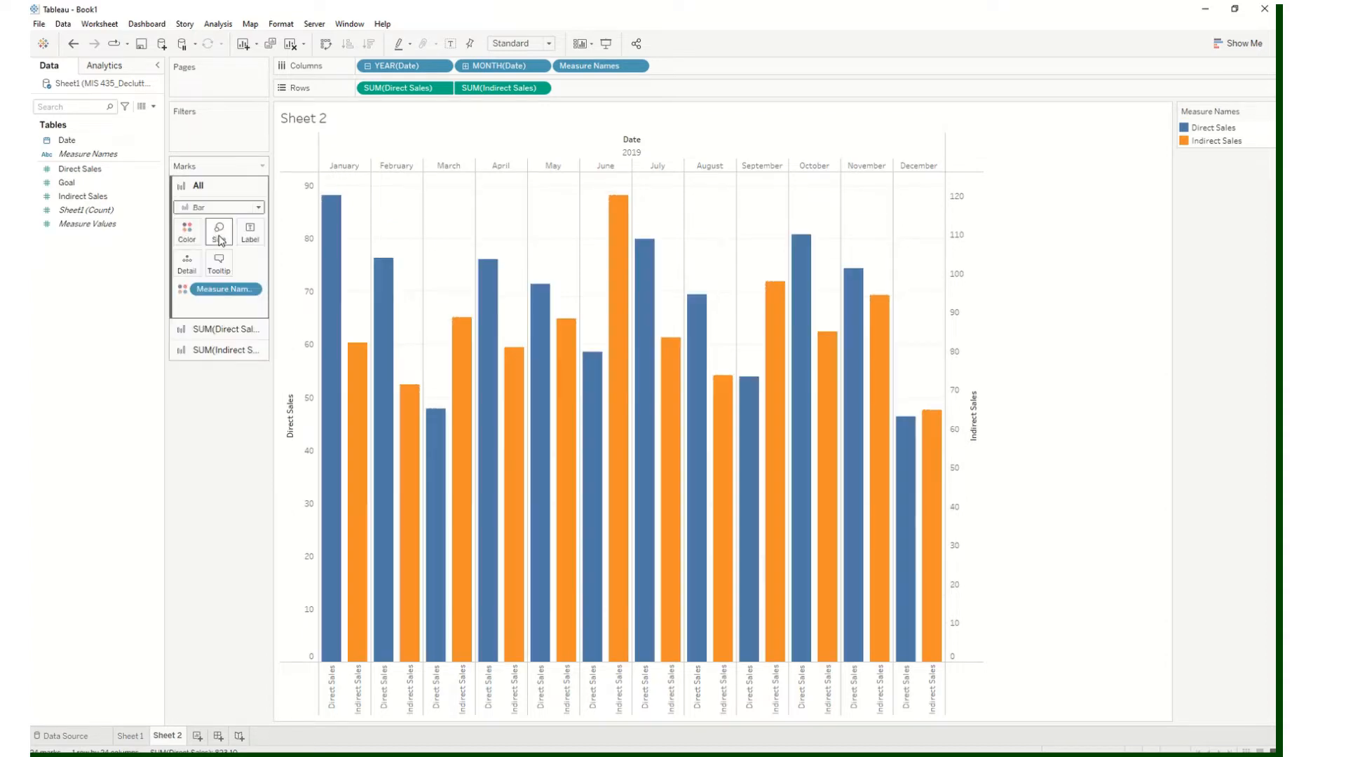
mouse_move(357, 407)
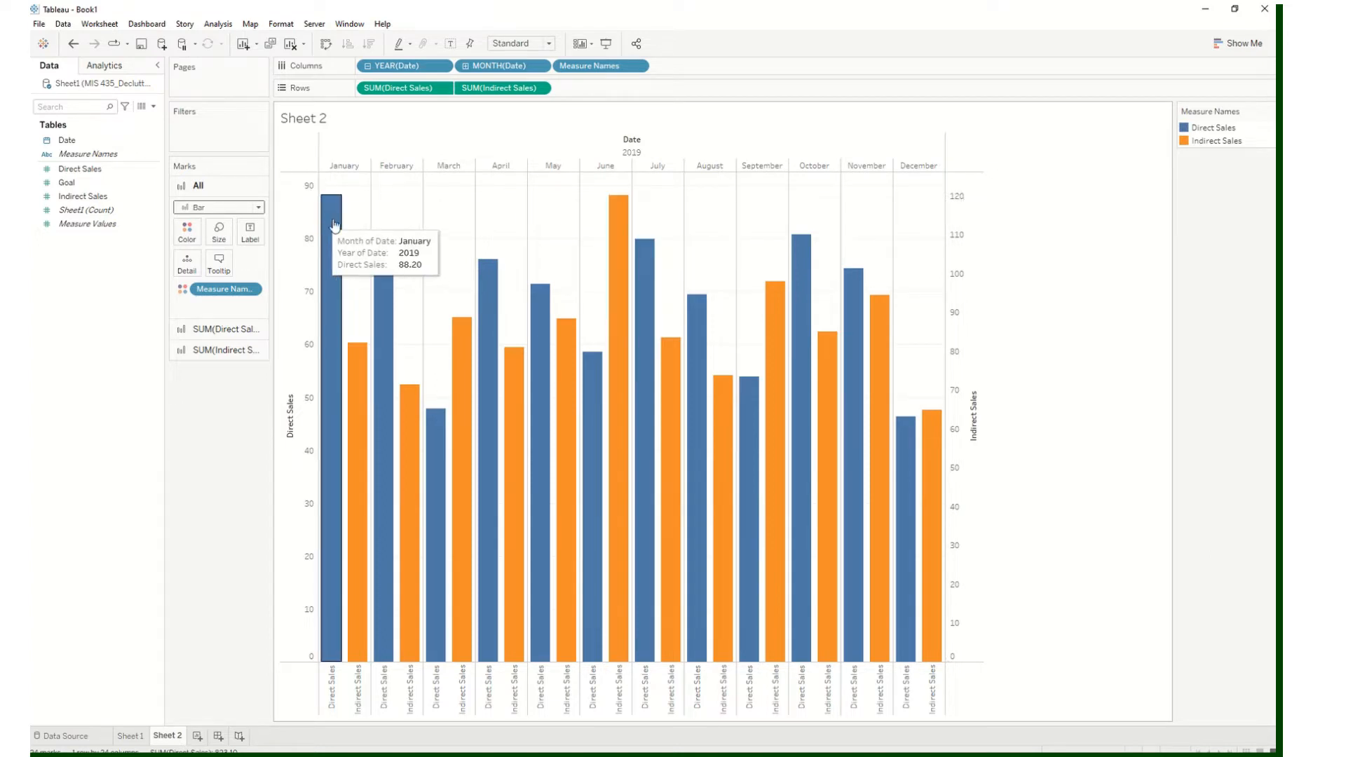
Try synchronizing the Indirect Sales axis with the Direct Sales axis, and undo it
right_click(962, 236)
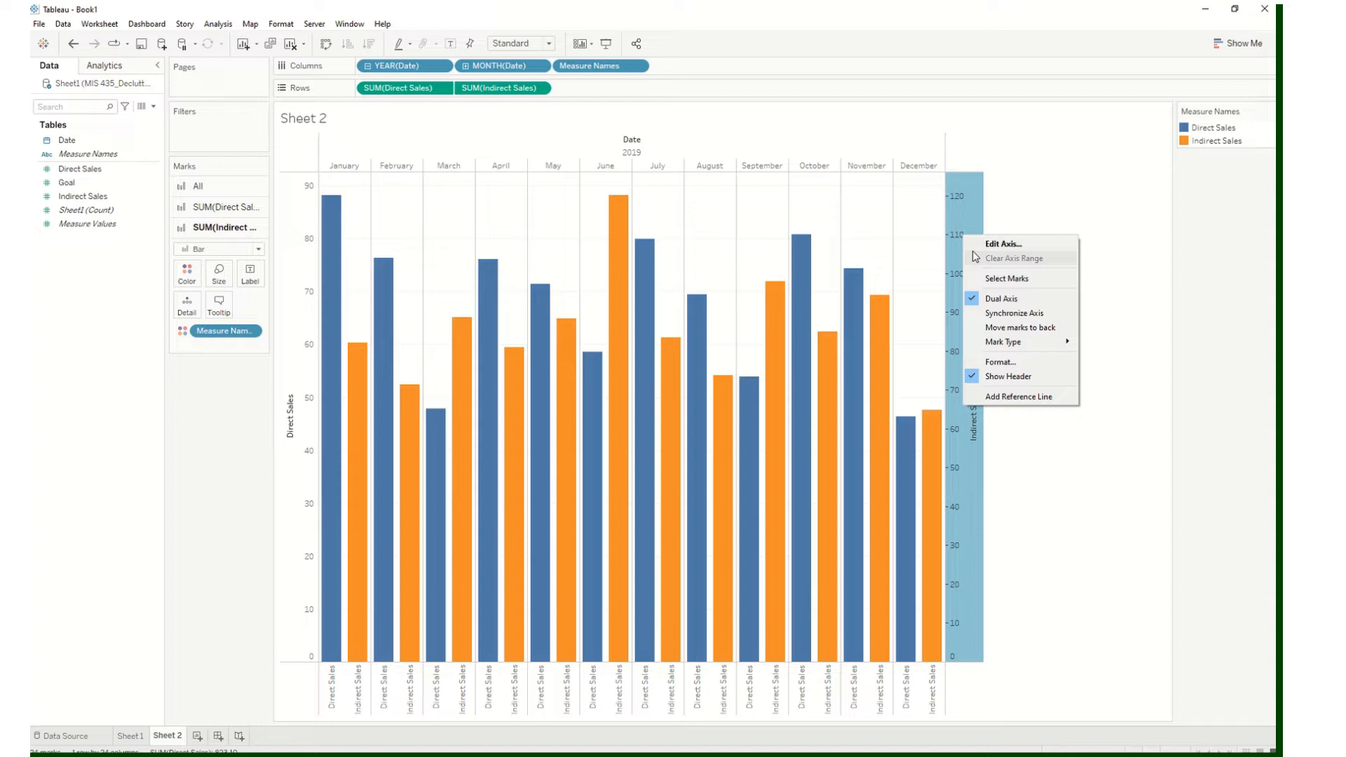
click(1014, 219)
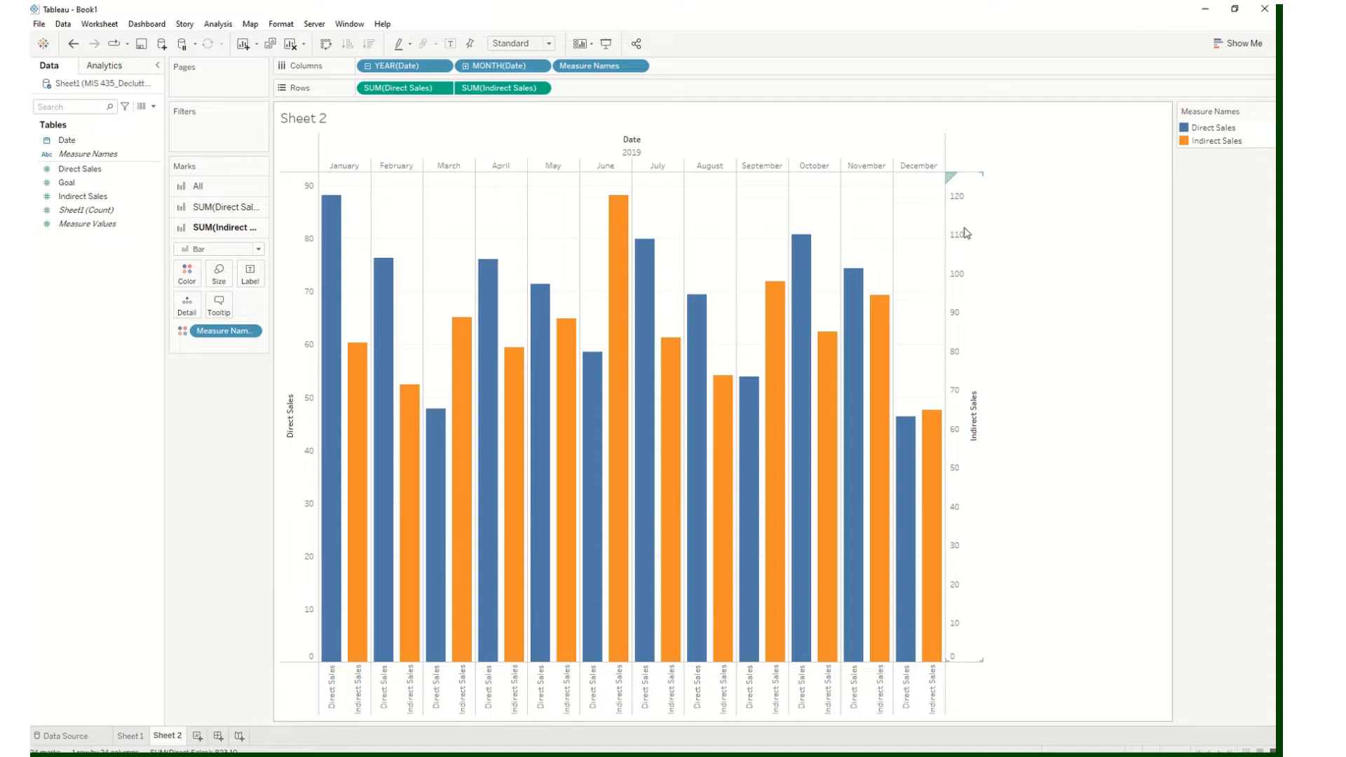
right_click(965, 359)
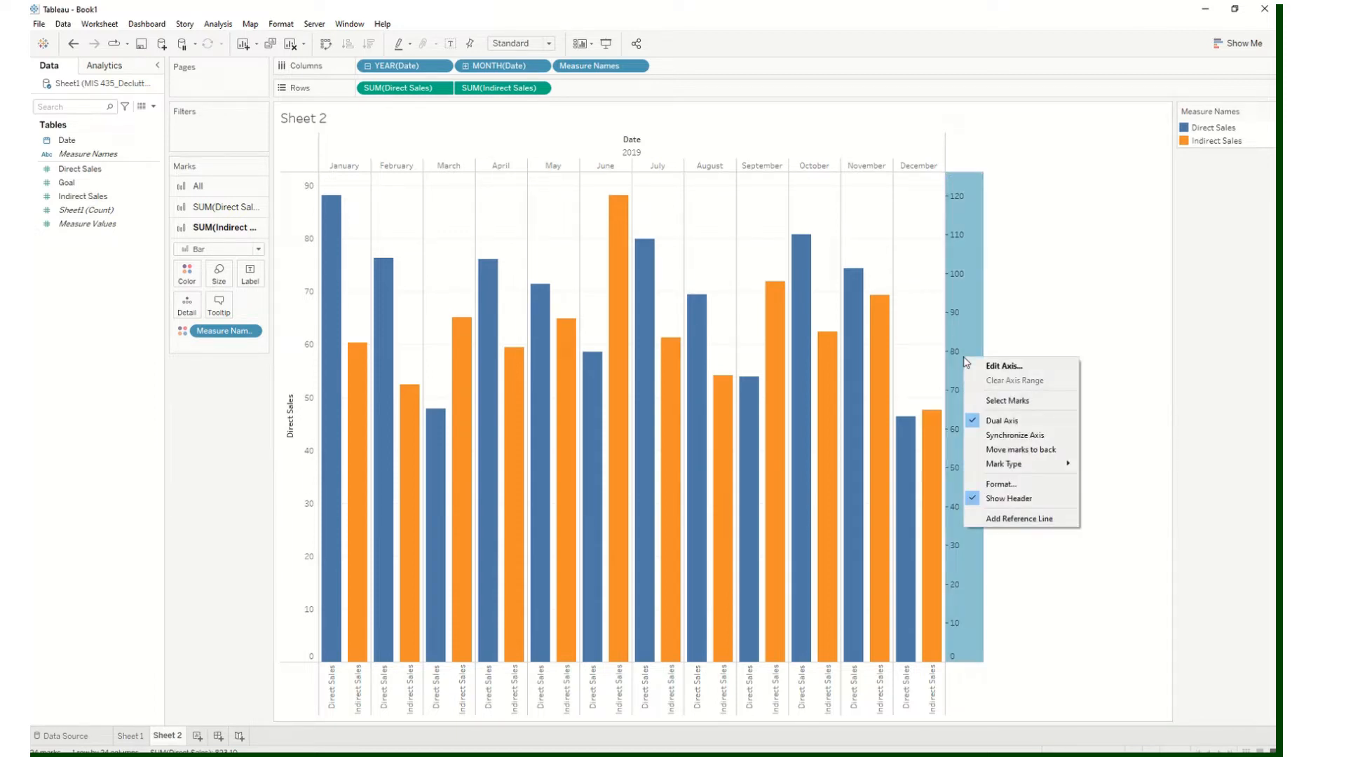
click(999, 436)
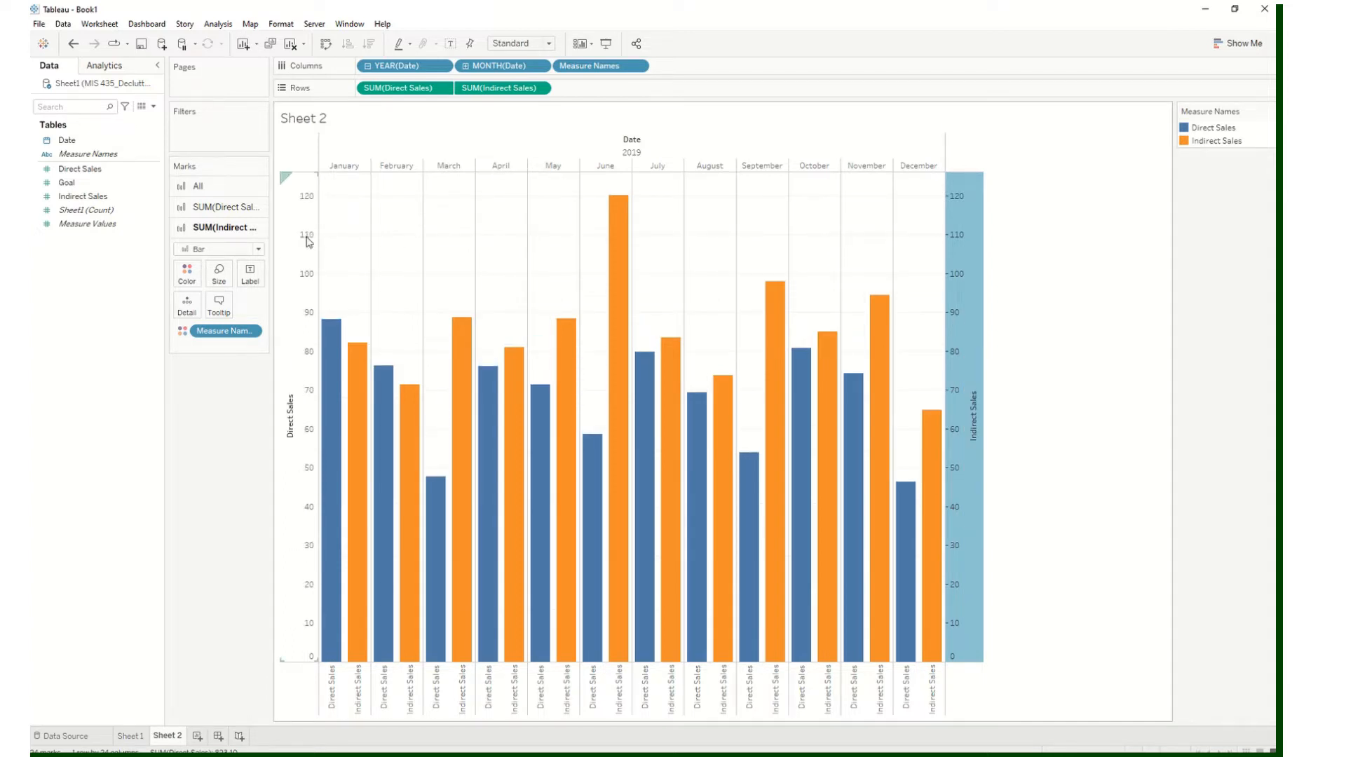
mouse_move(352, 366)
click(73, 43)
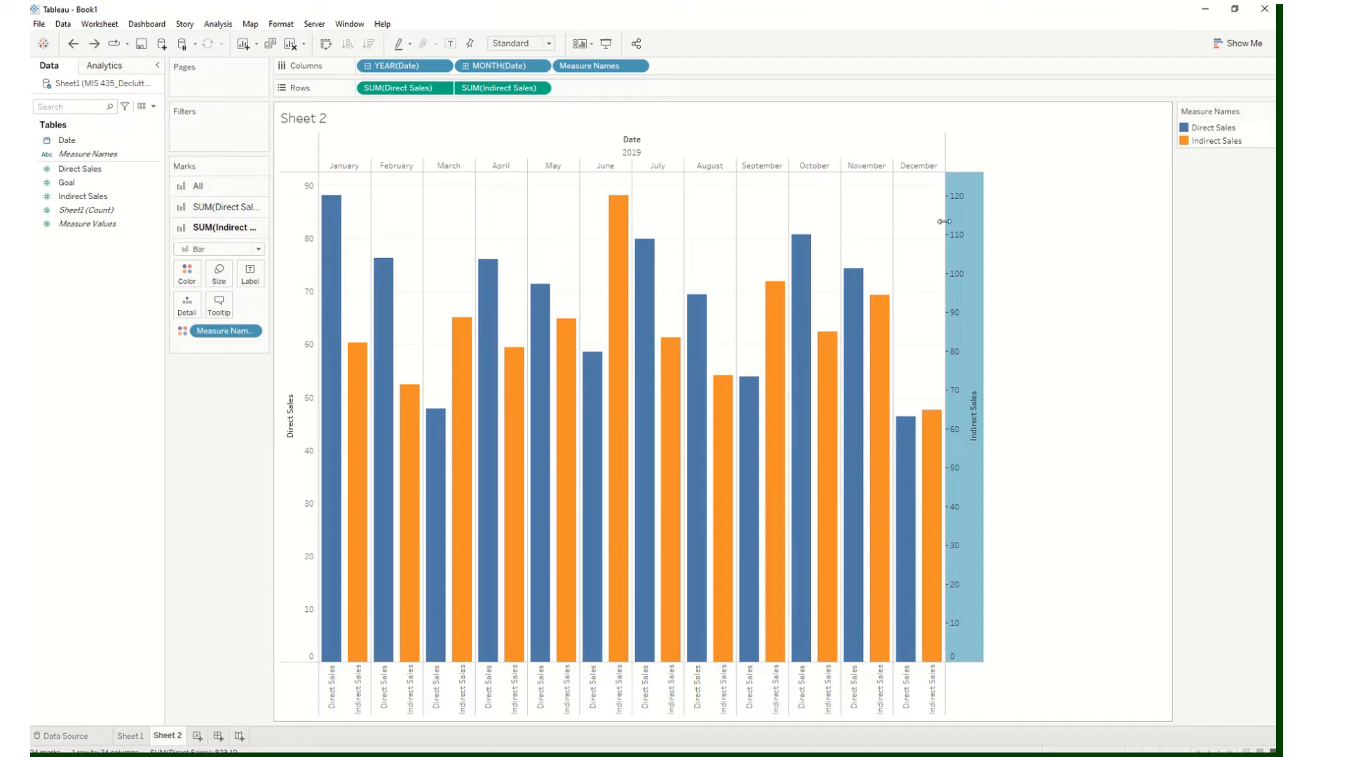
Synchronize the Indirect Sales axis with the Direct Sales axis
right_click(969, 238)
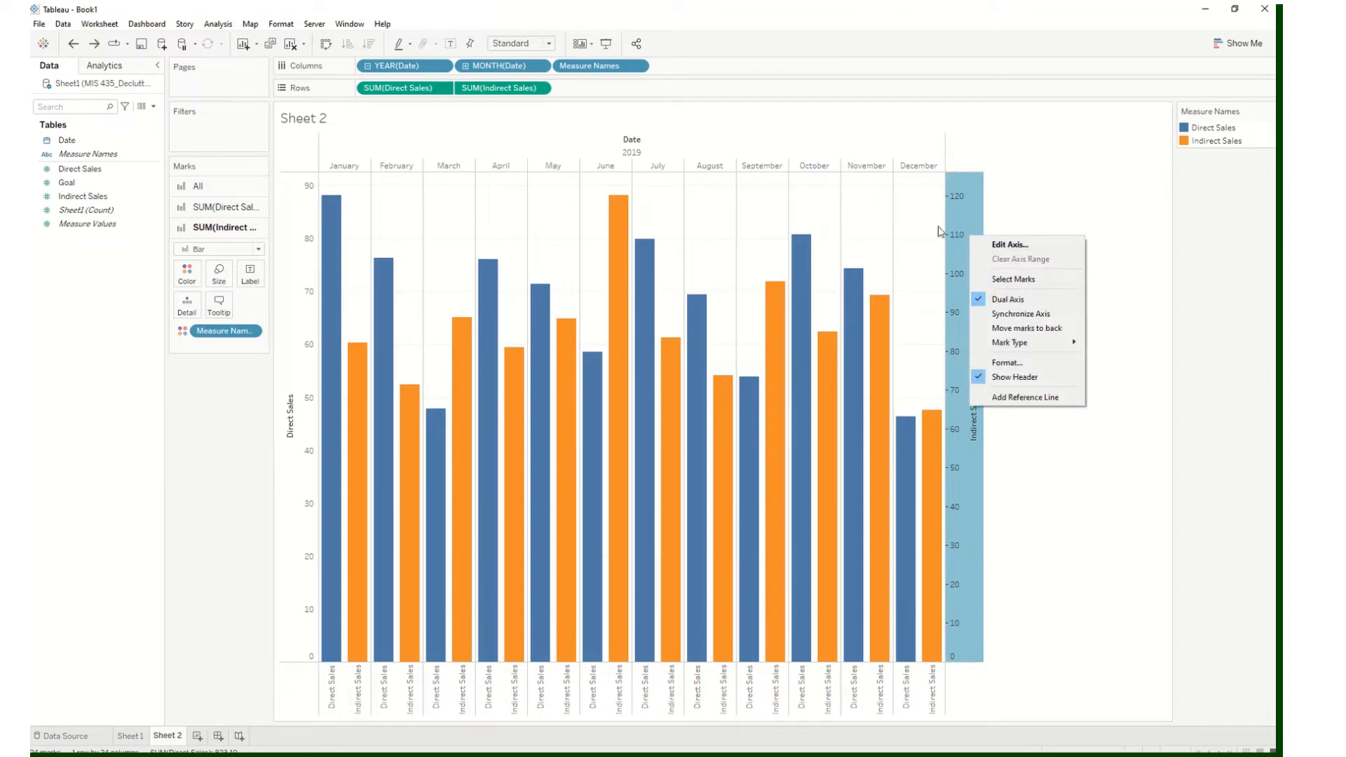
click(1008, 315)
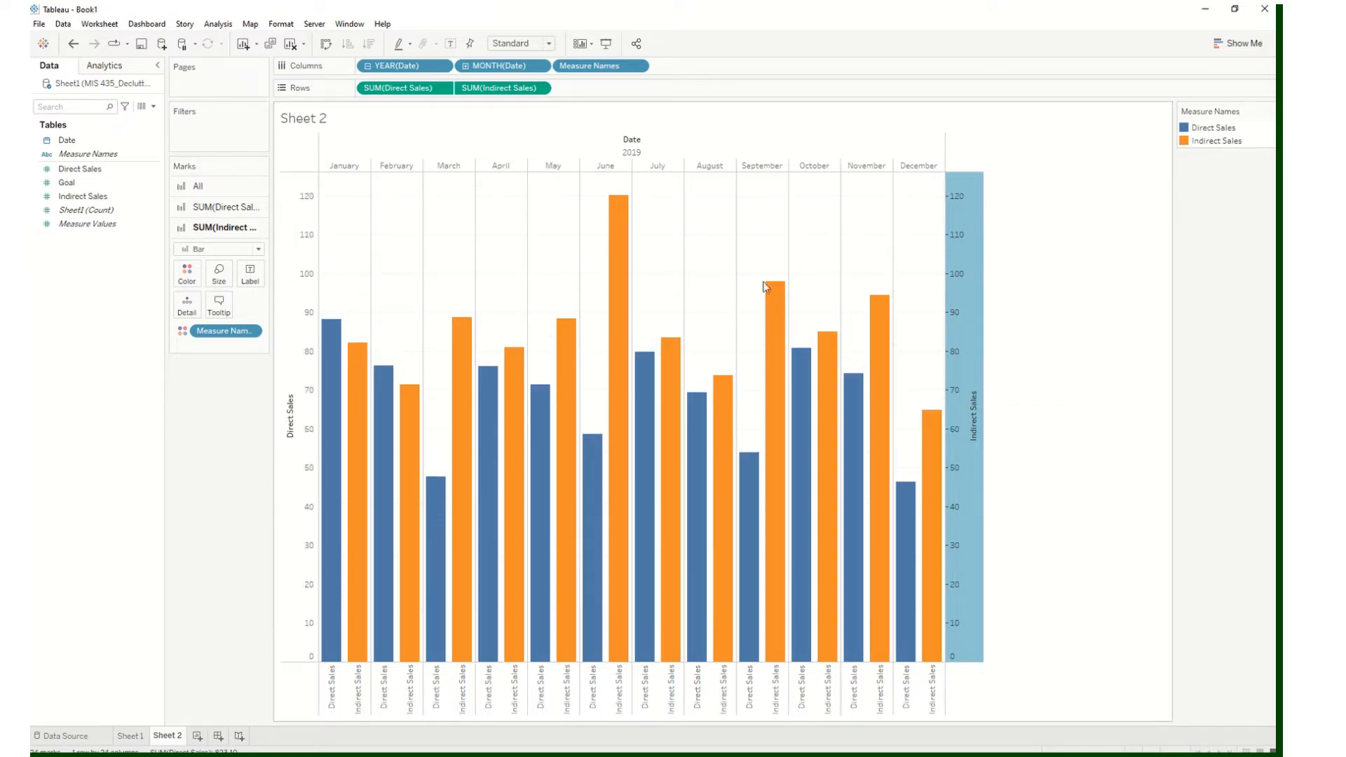
click(1151, 377)
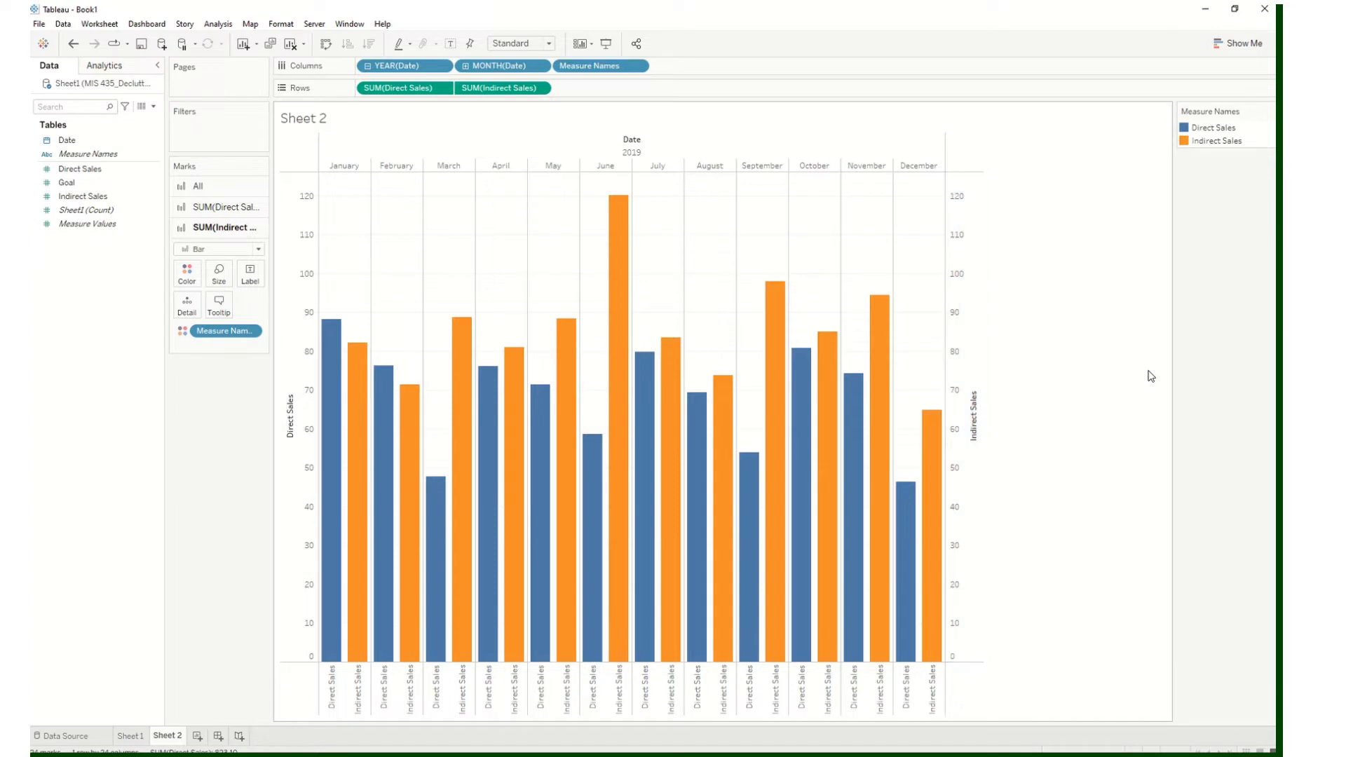
Hide the header of the Indirect Sales axis, leaving only the Direct Sales axis shown
right_click(966, 320)
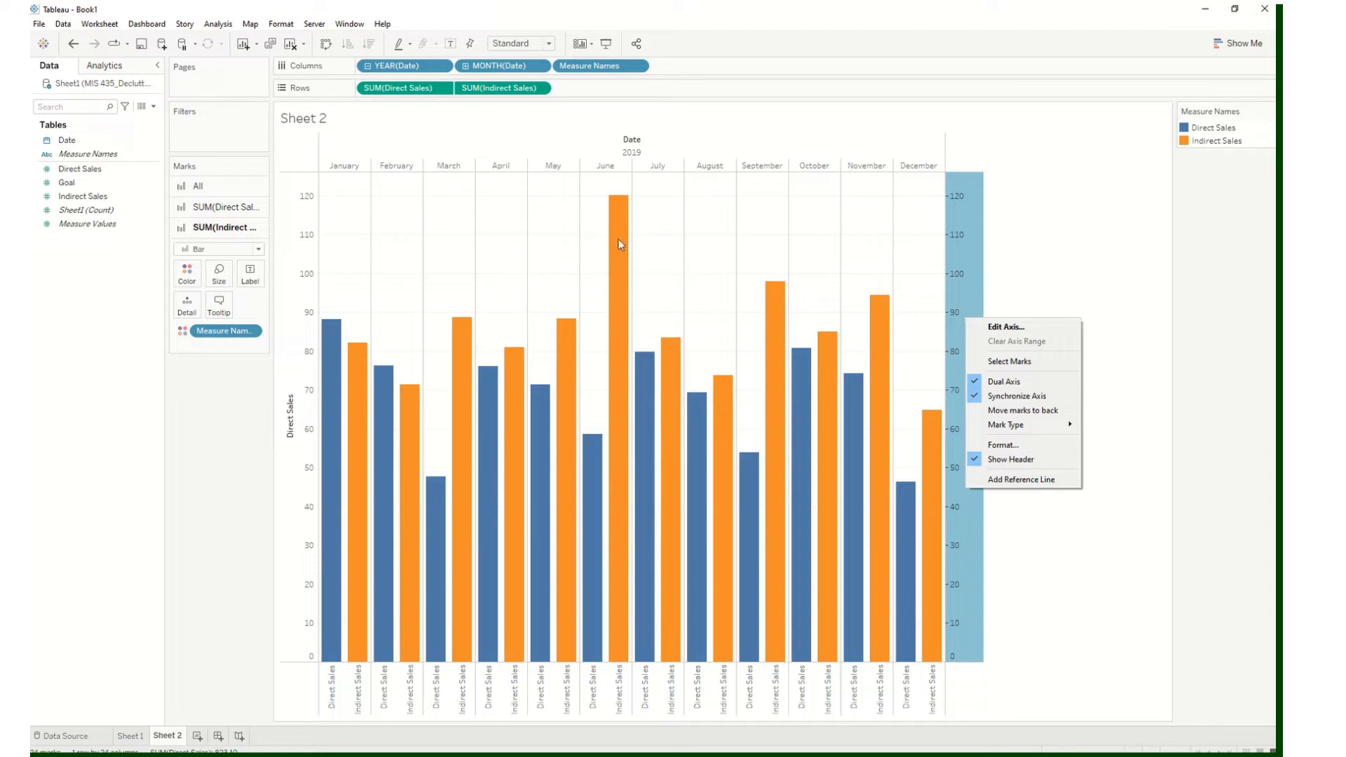
click(1027, 235)
click(963, 246)
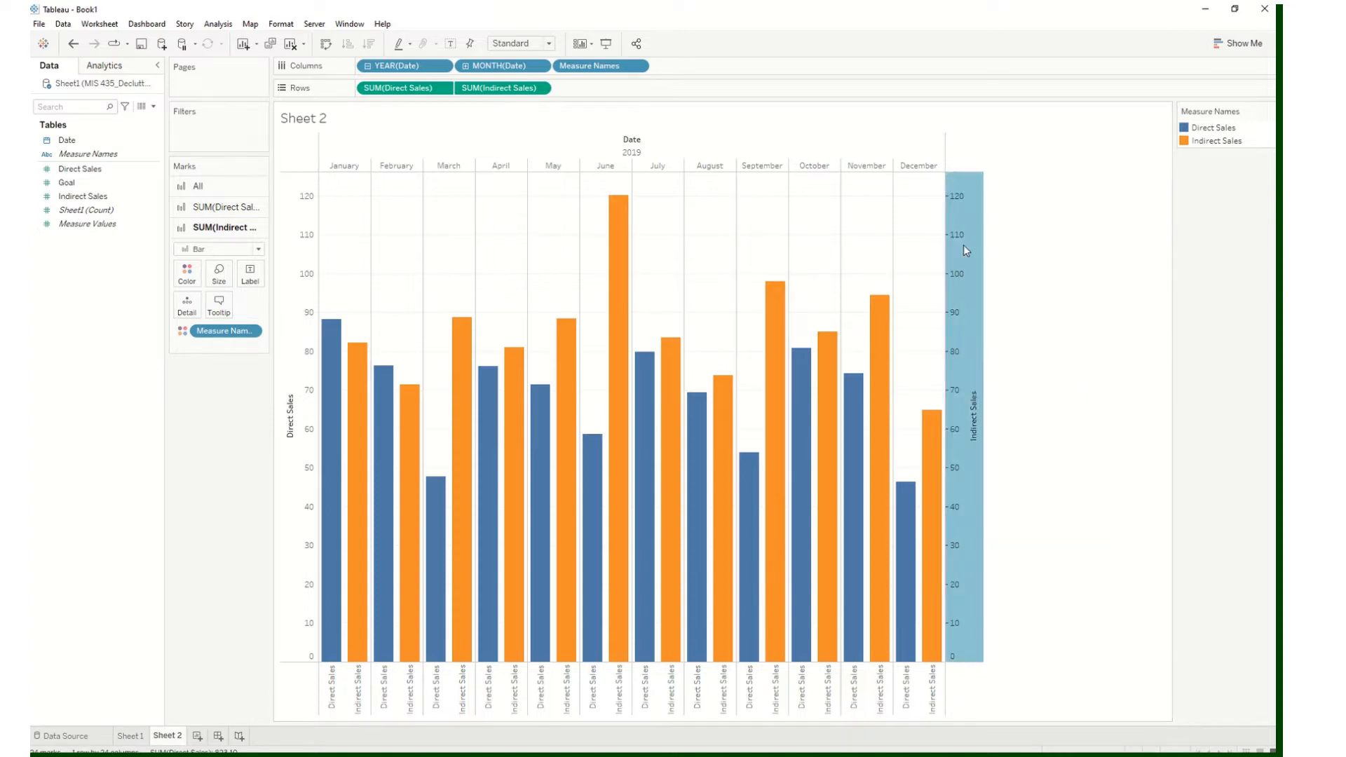
right_click(965, 249)
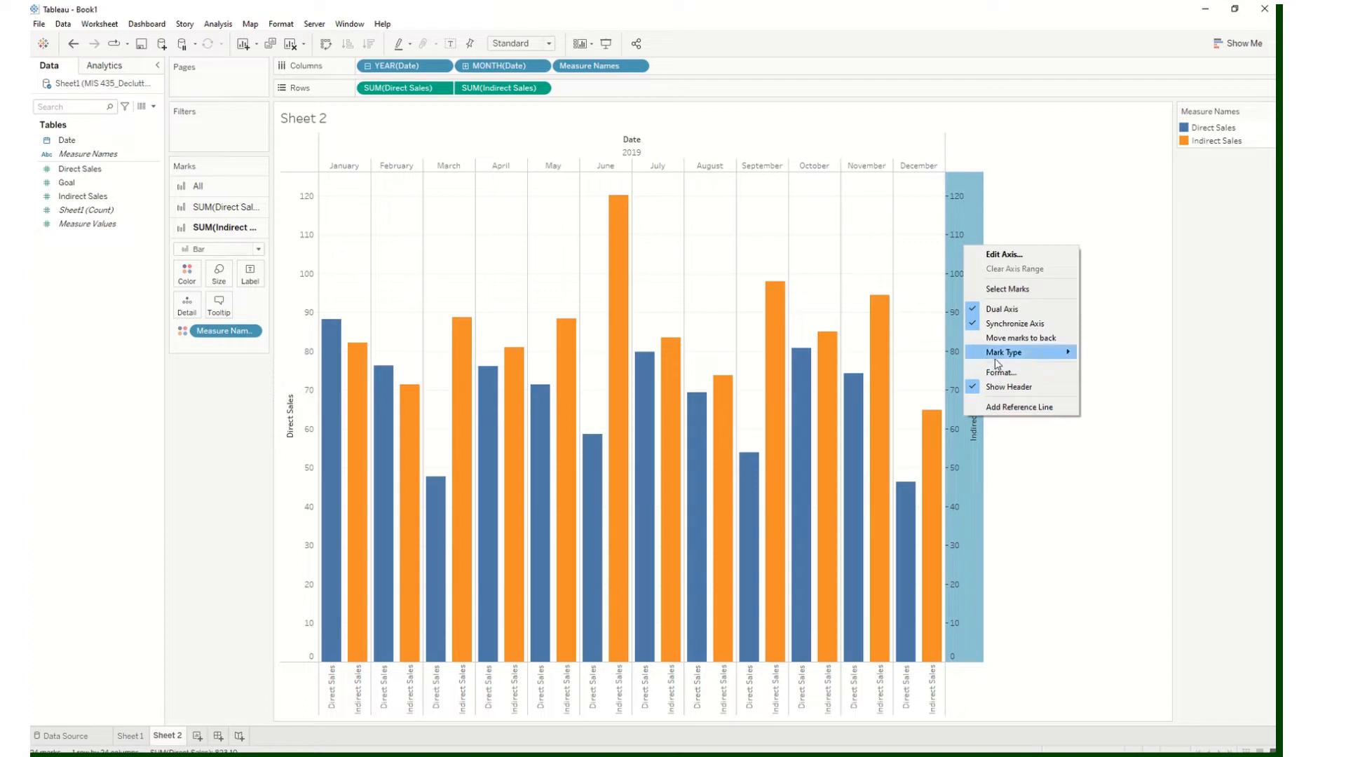
click(1007, 395)
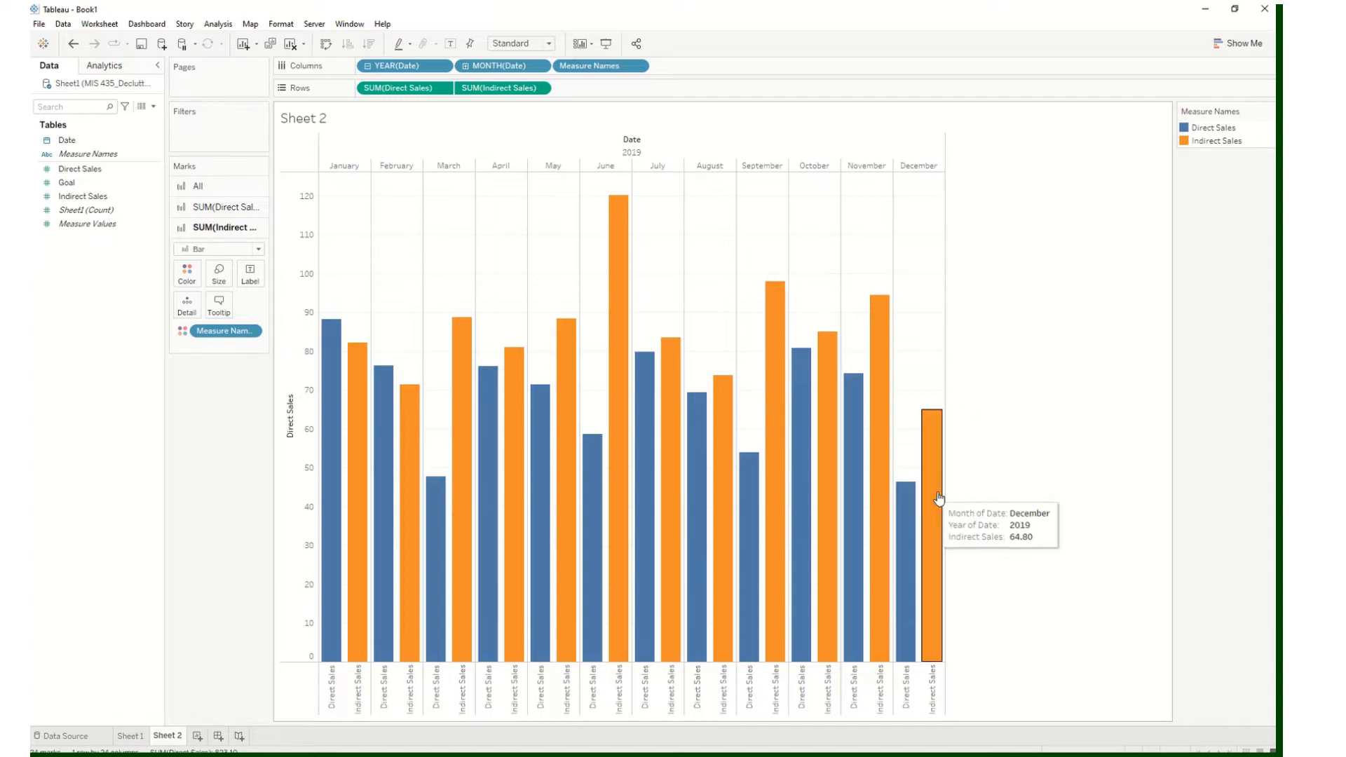
Set the title of the Direct Sales axis to "Value"
click(294, 413)
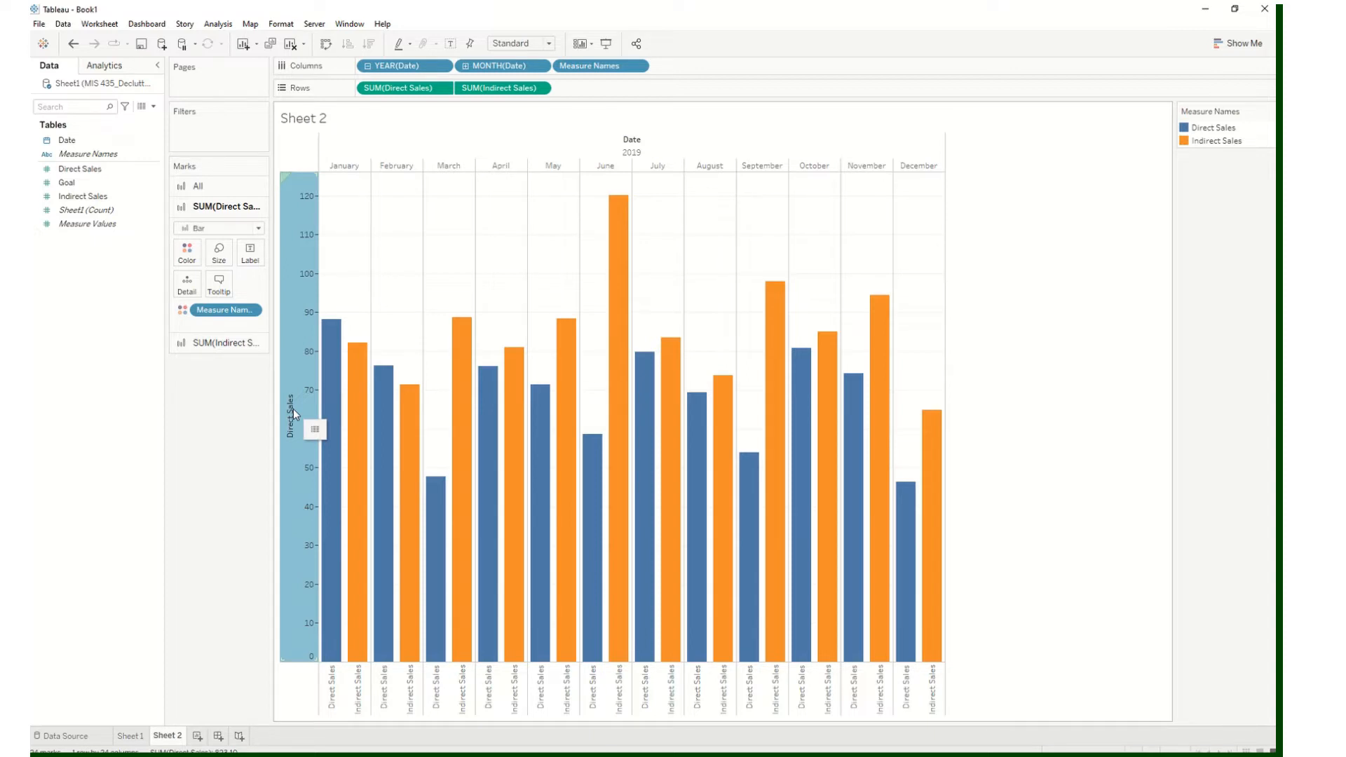
click(996, 323)
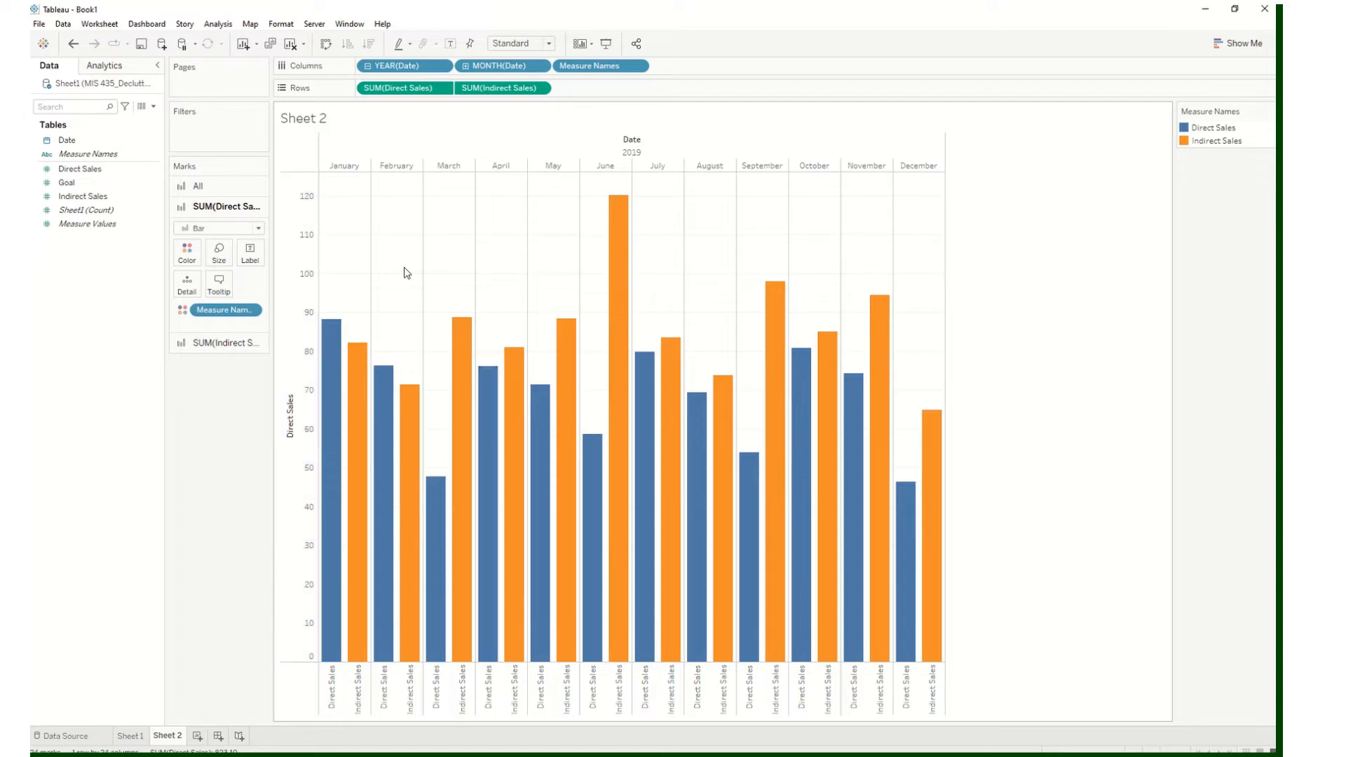
click(291, 306)
right_click(291, 306)
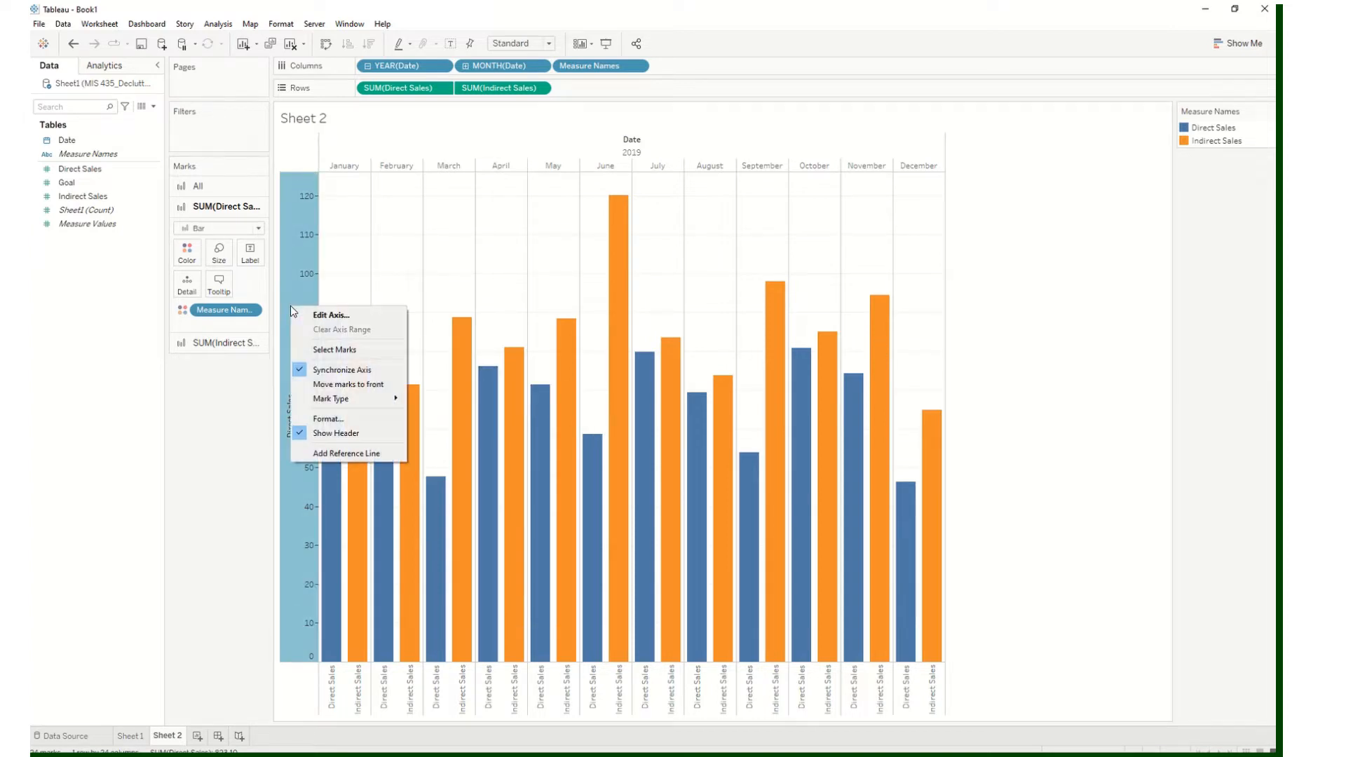
click(312, 315)
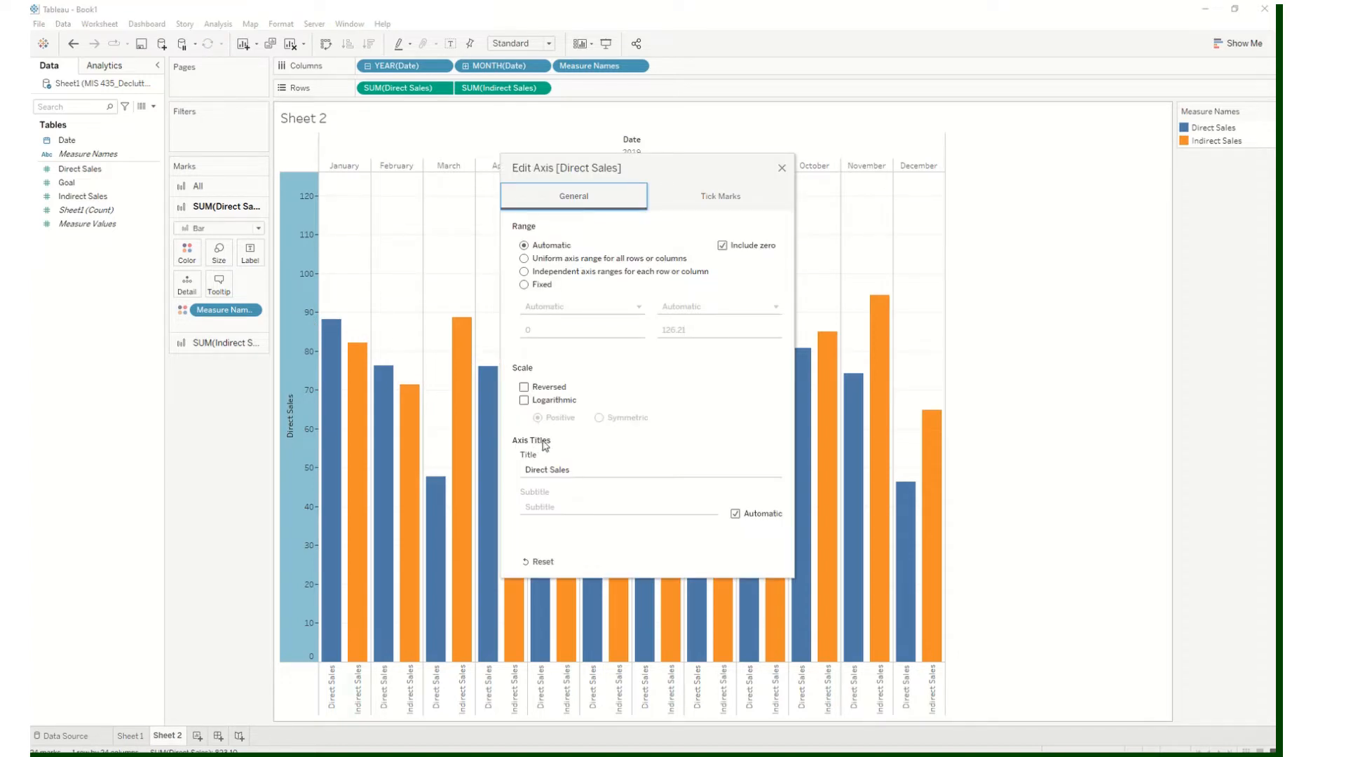
click(546, 468)
click(522, 470)
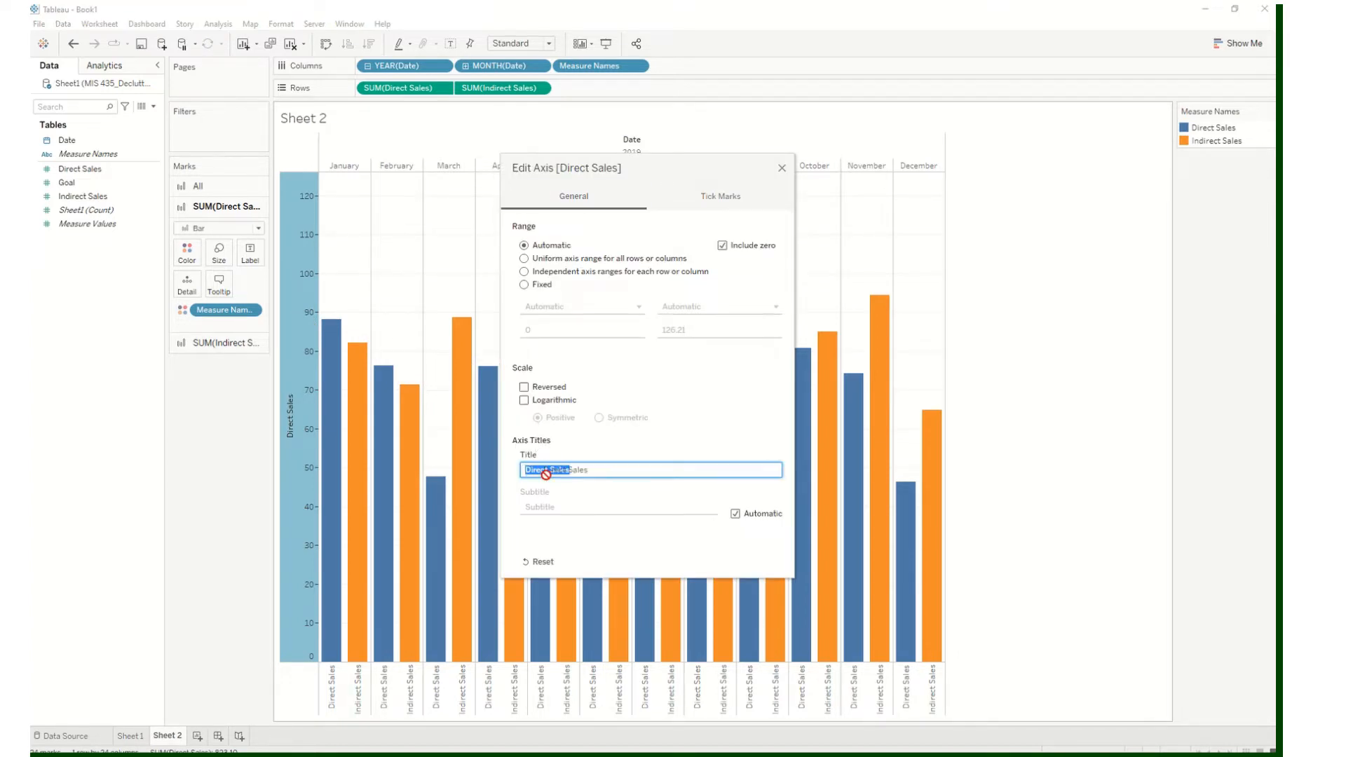
click(598, 470)
drag(588, 470, 519, 475)
text(Value)
click(781, 167)
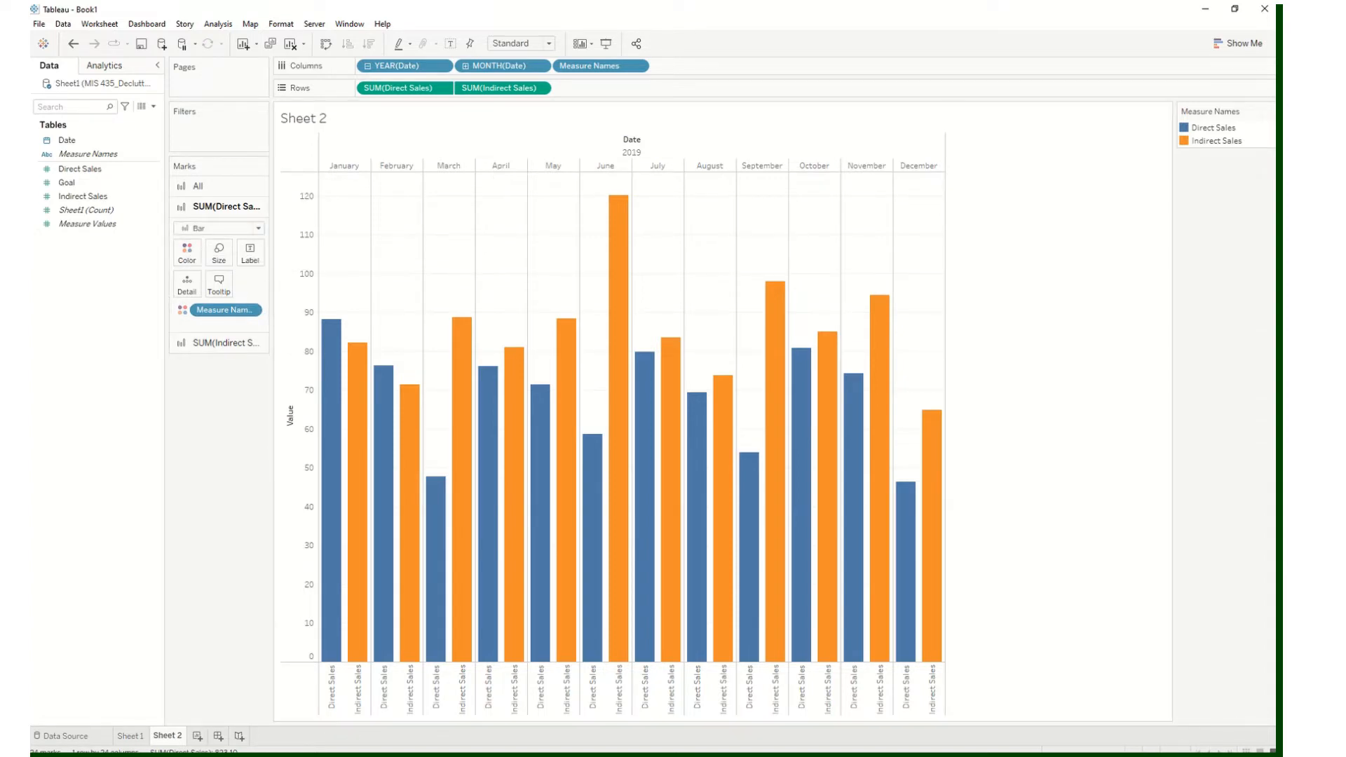
Switch to the 3_Declutter document in Word, examine the reference chart's bar colors, and return to Tableau
key(alt+Tab)
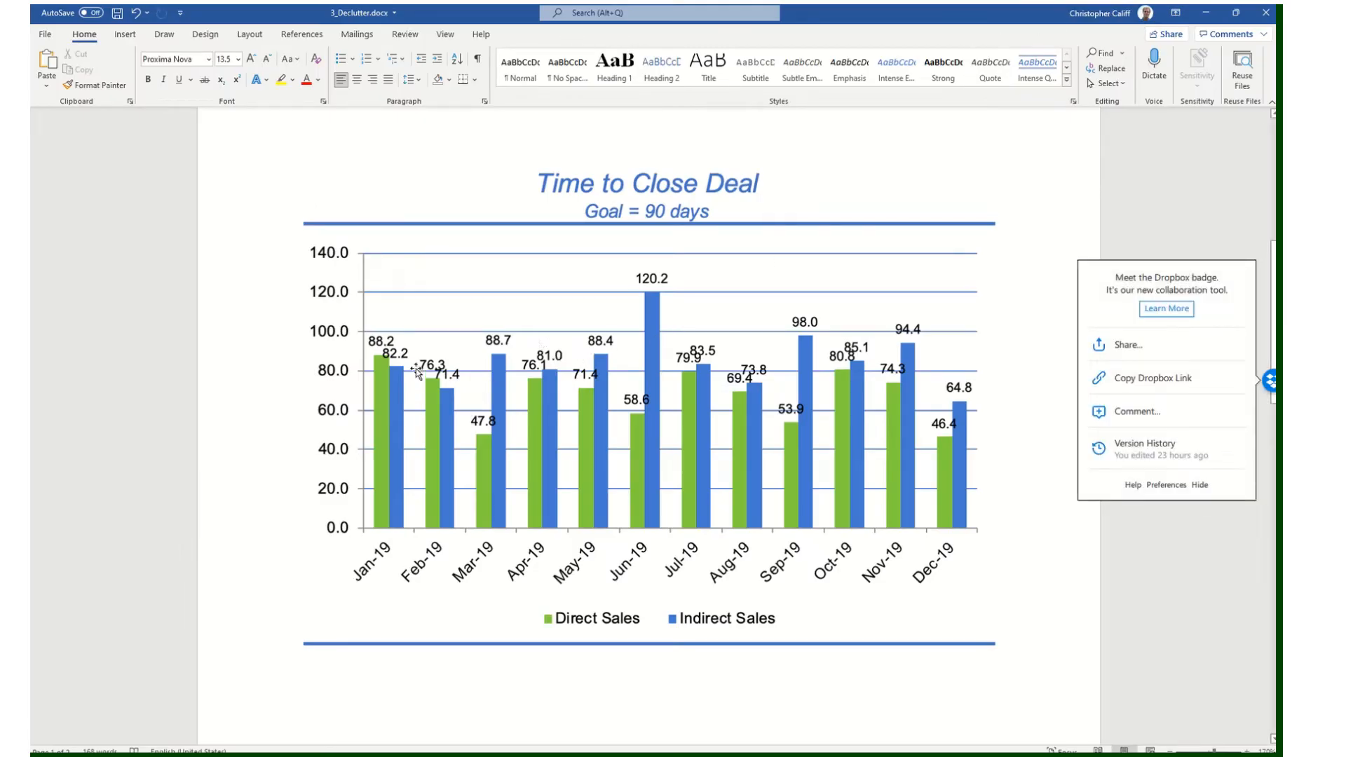
click(1199, 484)
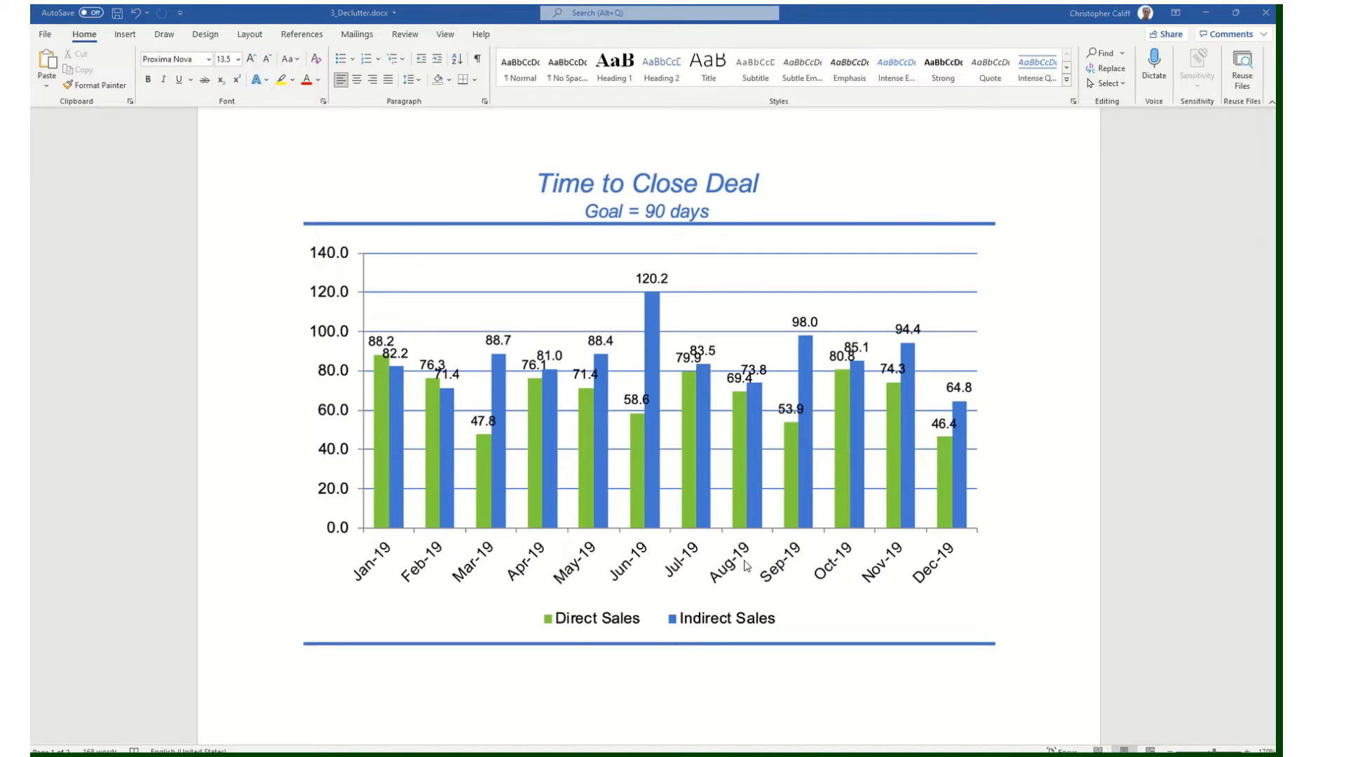
click(1207, 13)
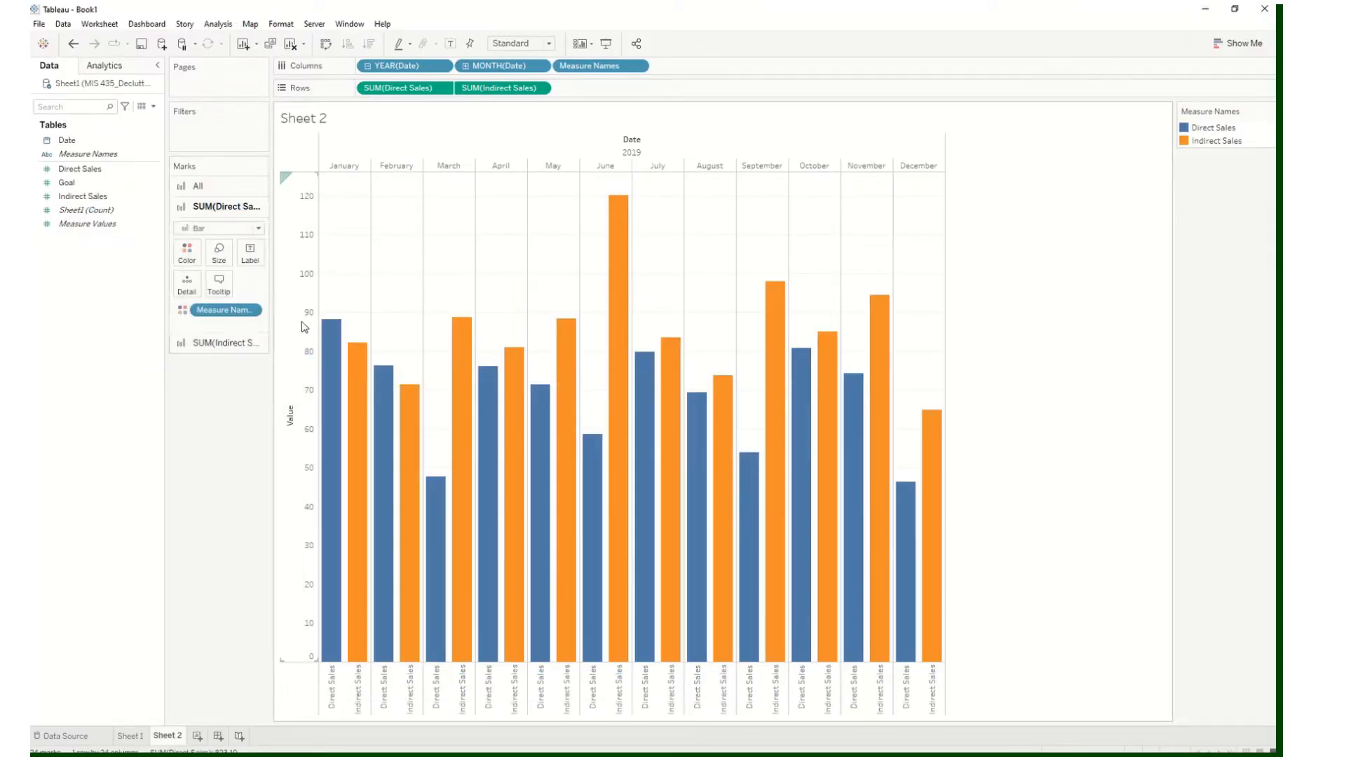
Color the Direct Sales bars green and the Indirect Sales bars blue using the Automatic palette
click(188, 254)
click(232, 294)
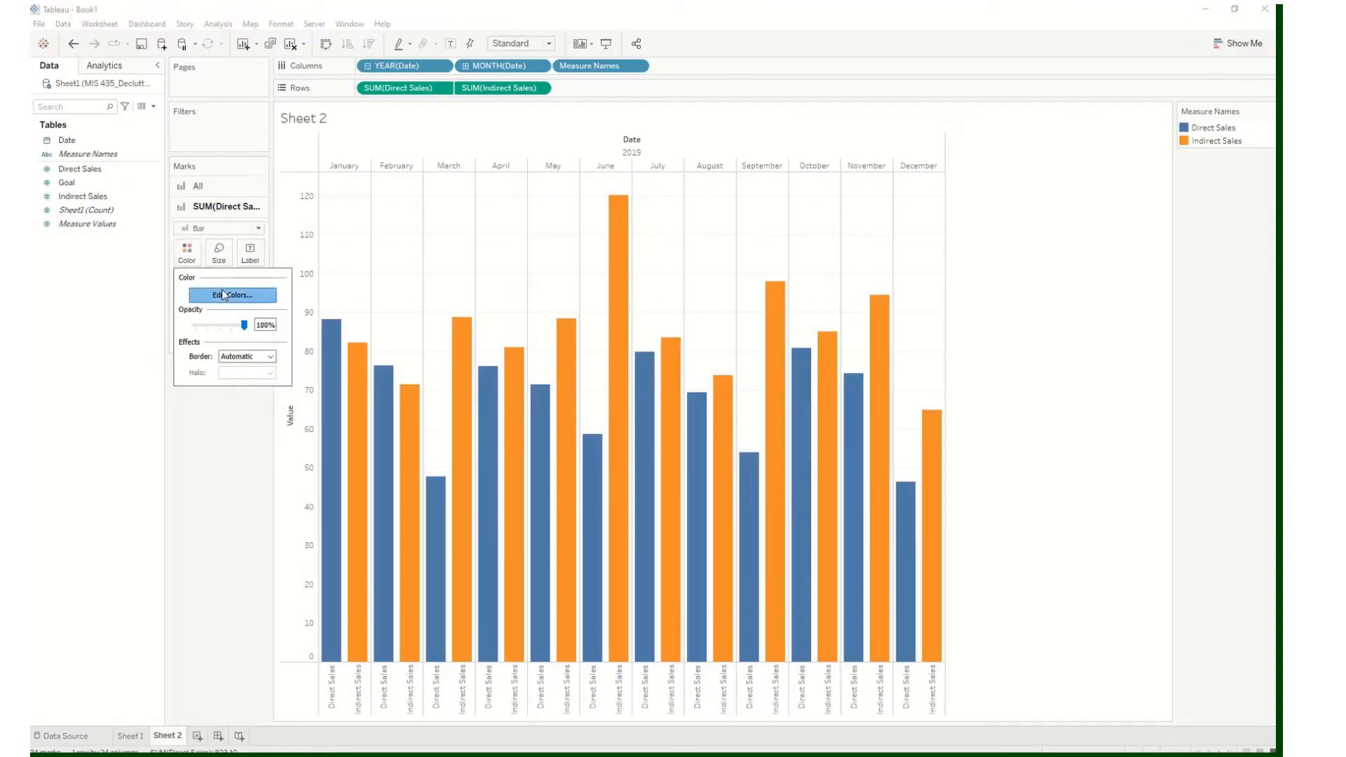
click(509, 279)
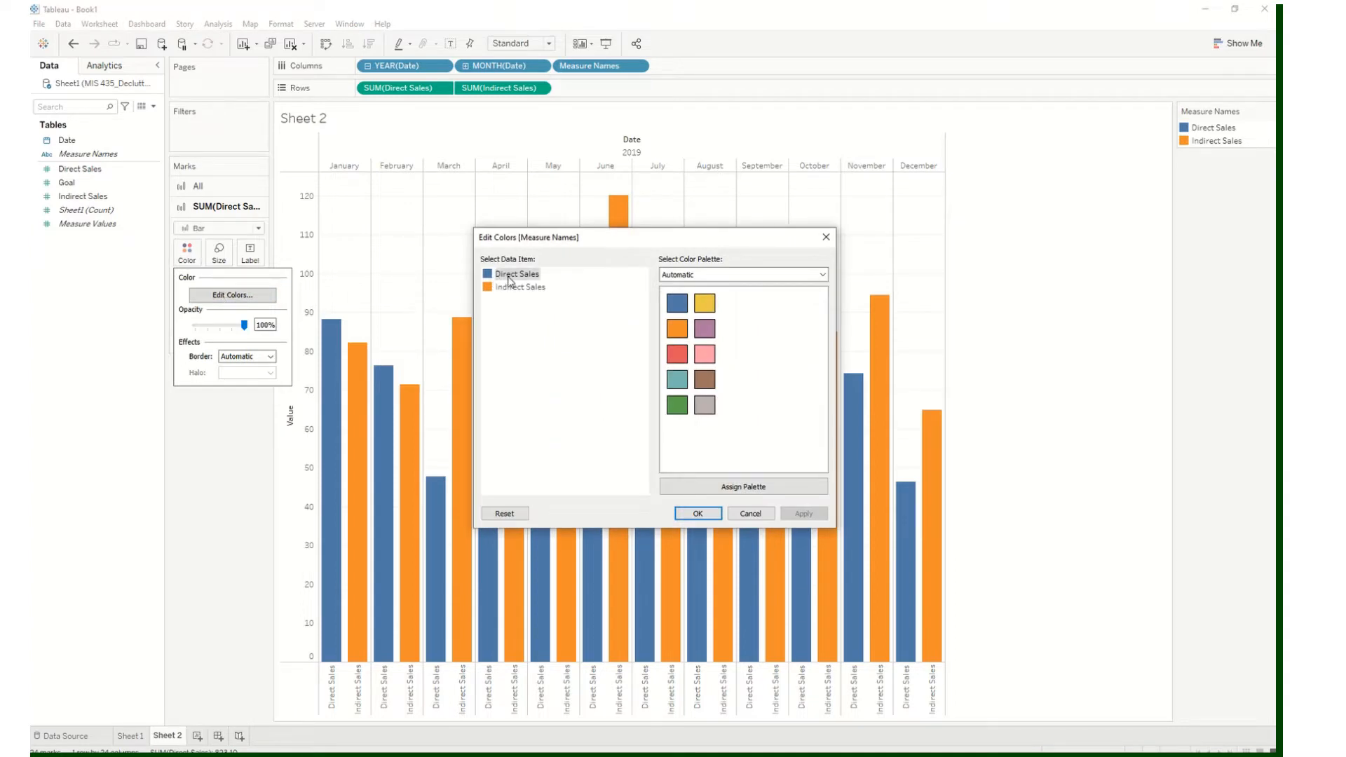
click(679, 406)
click(801, 514)
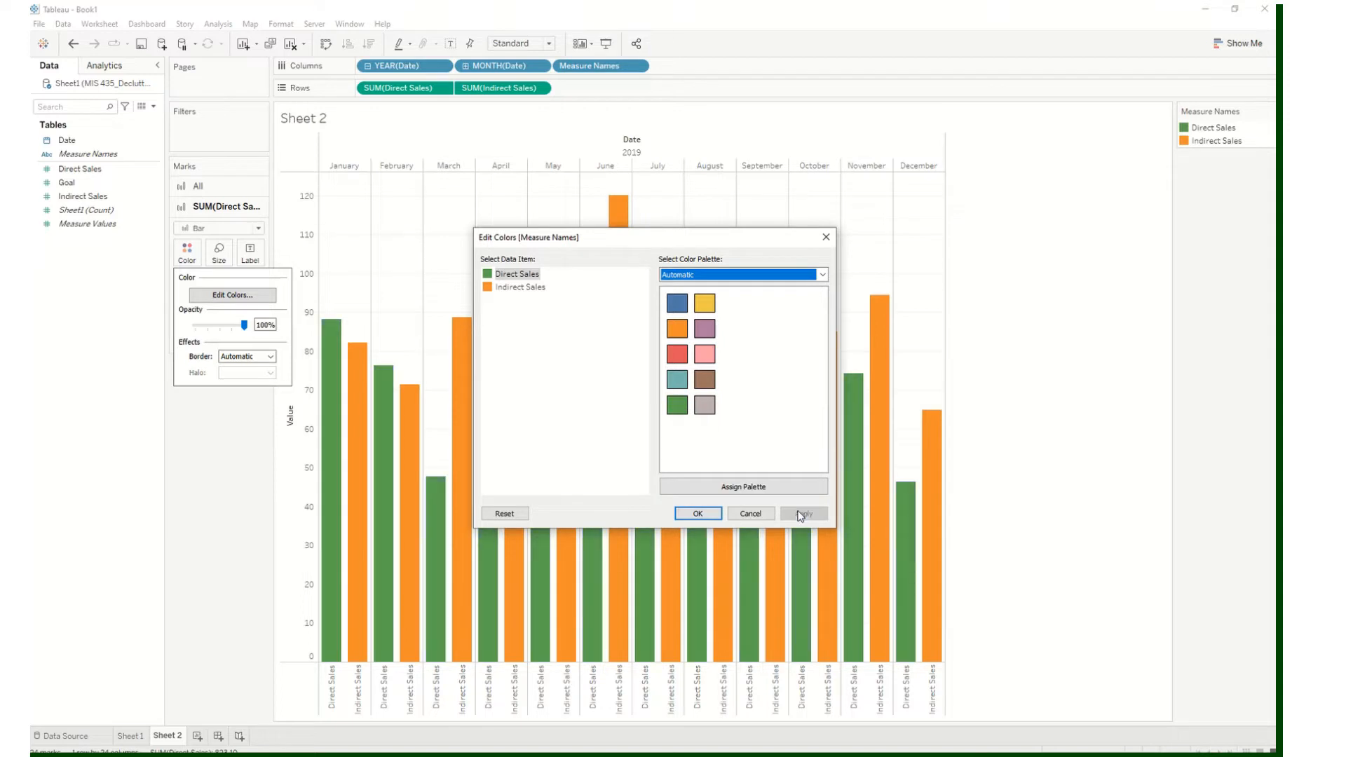
click(520, 289)
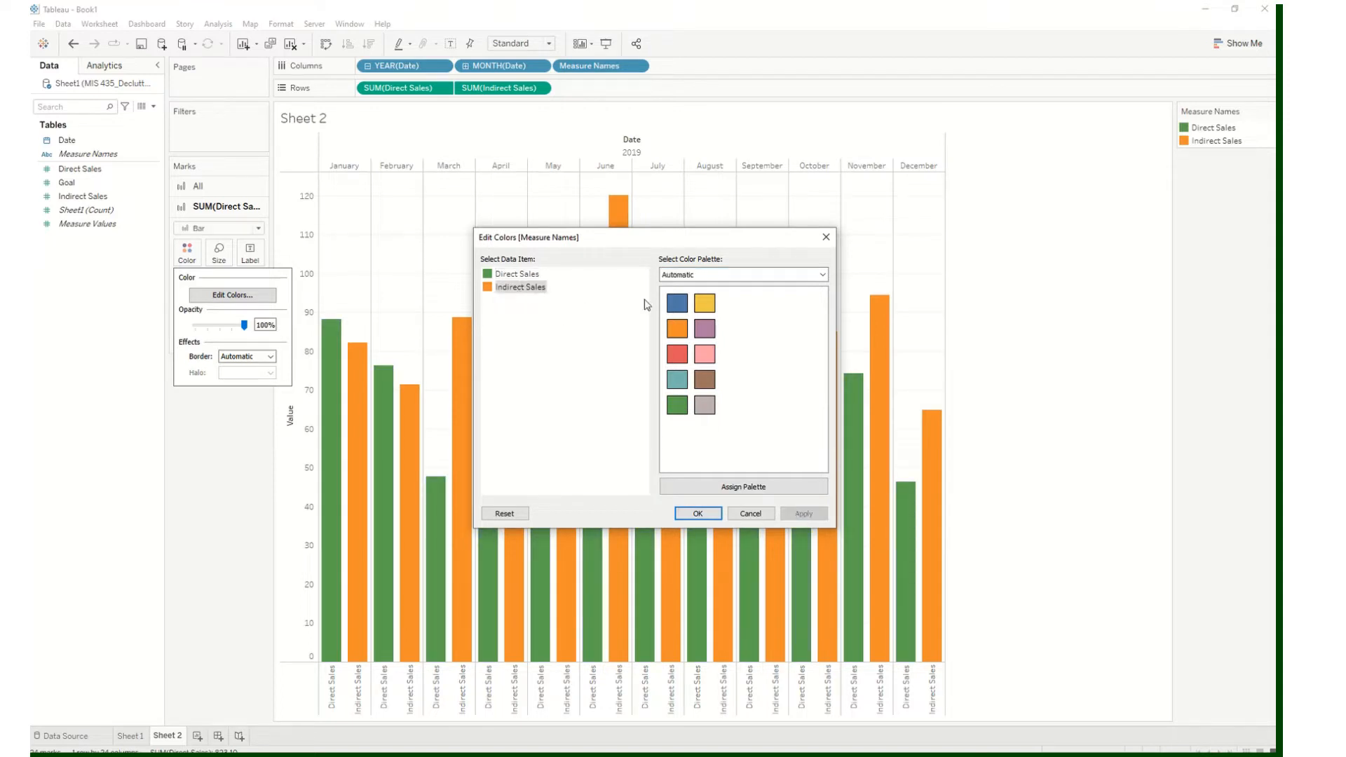
click(677, 303)
click(799, 514)
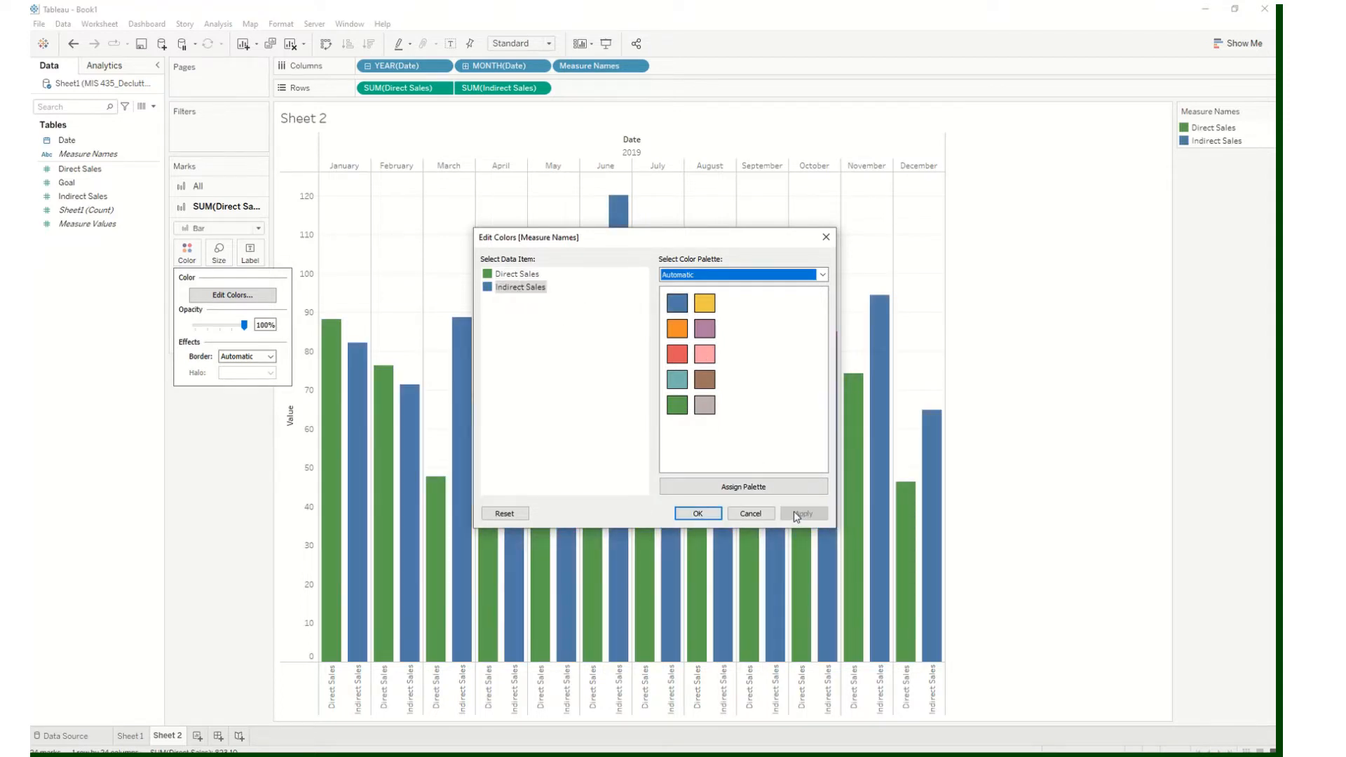
Browse the available color palettes for Direct Sales and close the color settings with the Automatic palette kept
click(519, 275)
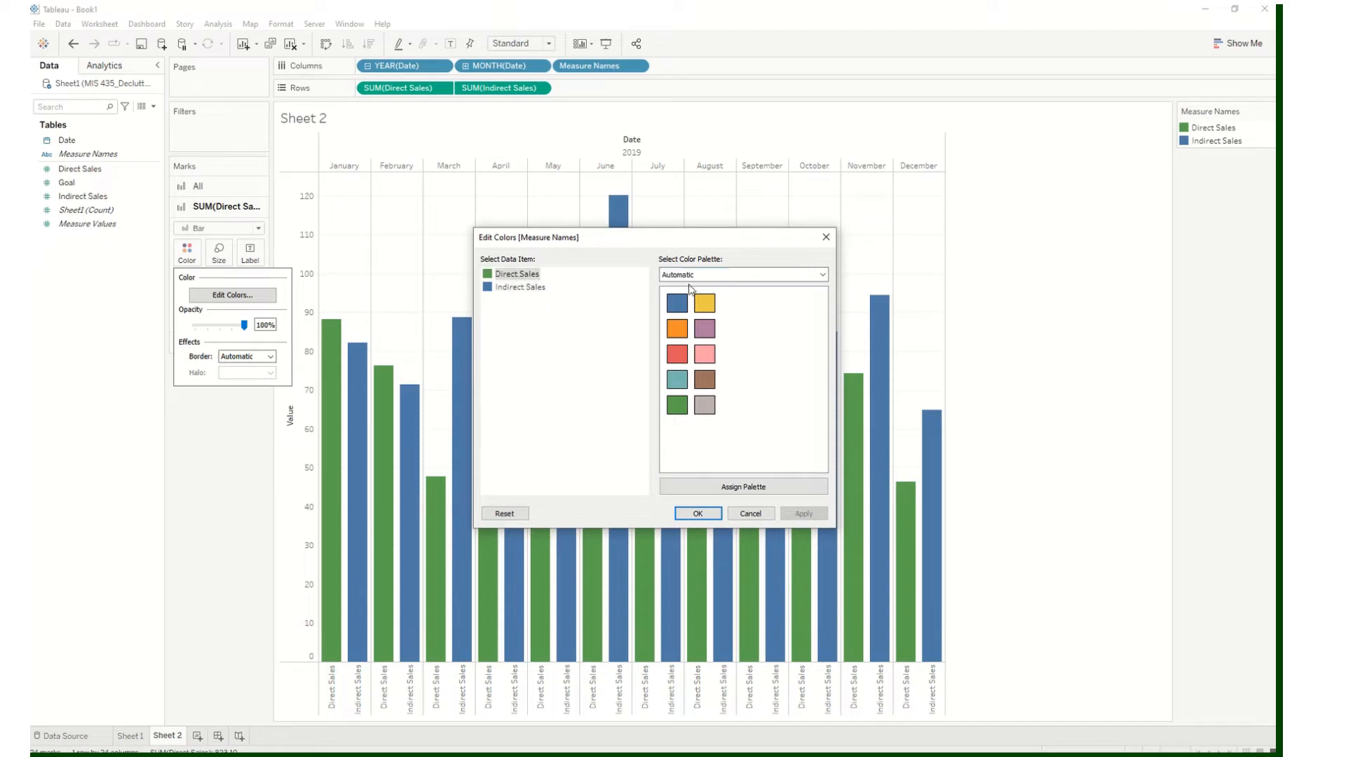
click(694, 275)
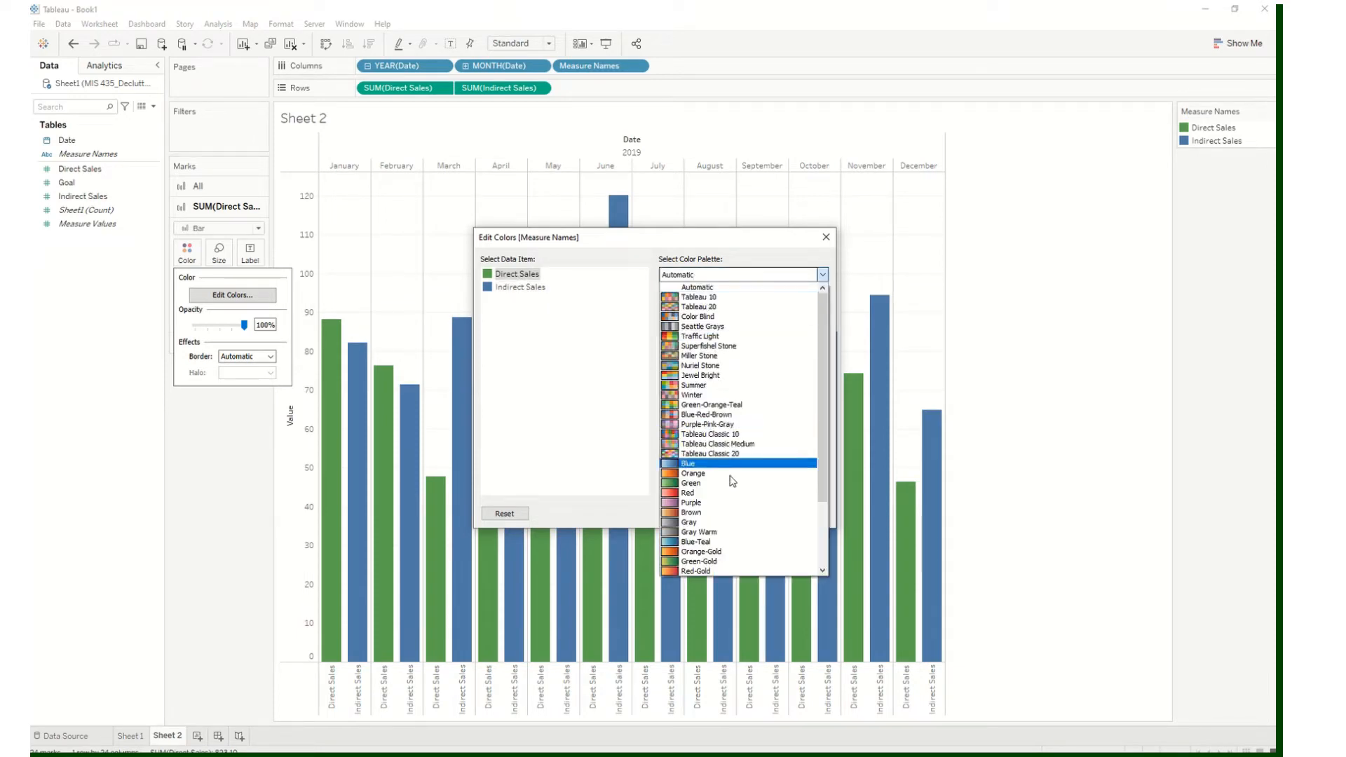
scroll(732, 456, down, 2)
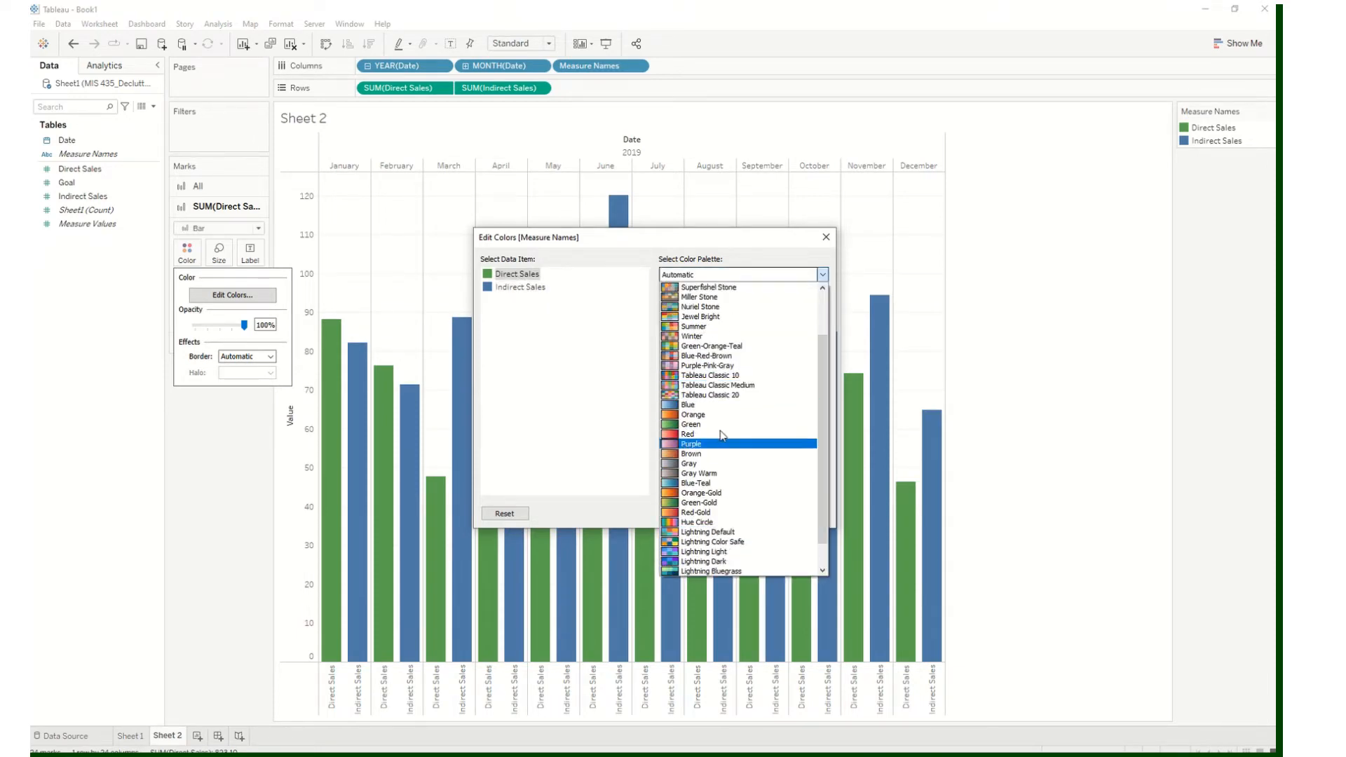
scroll(727, 442, up, 2)
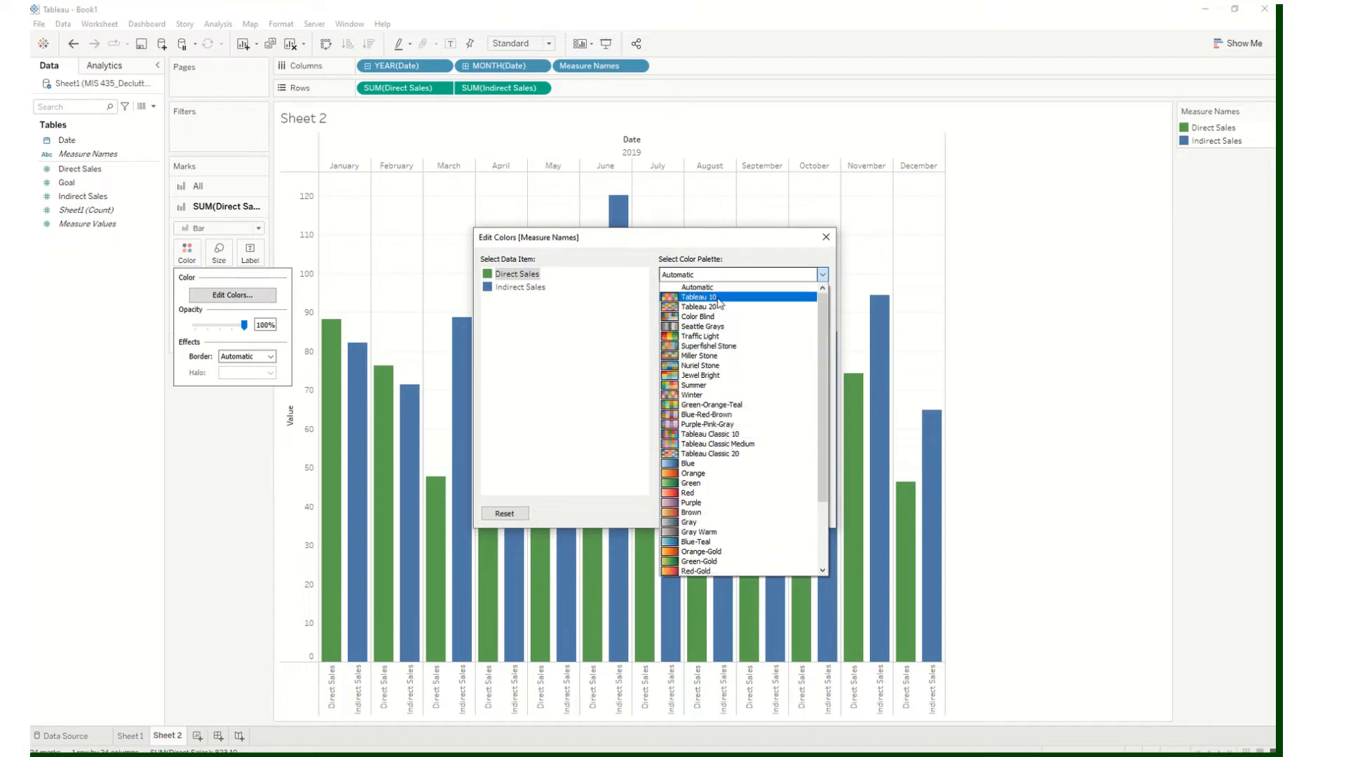
click(619, 350)
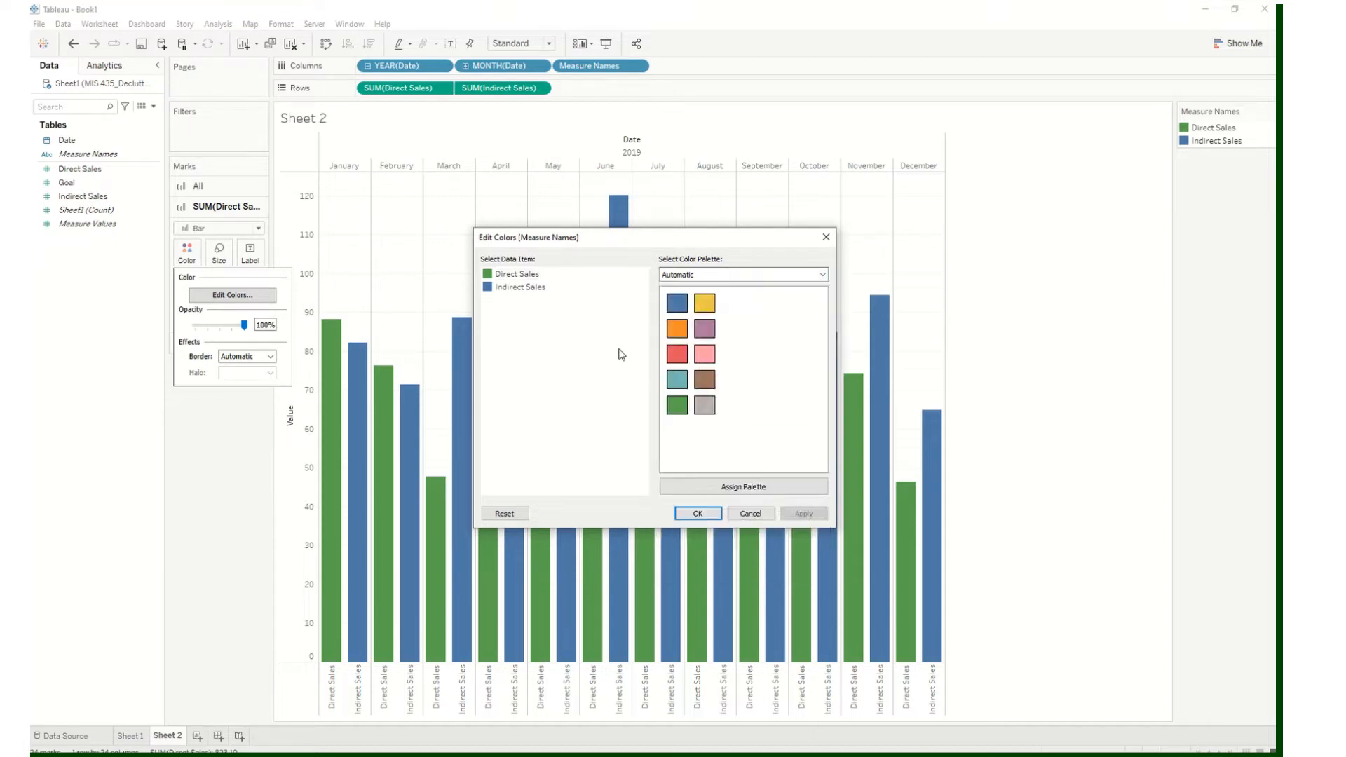
click(697, 514)
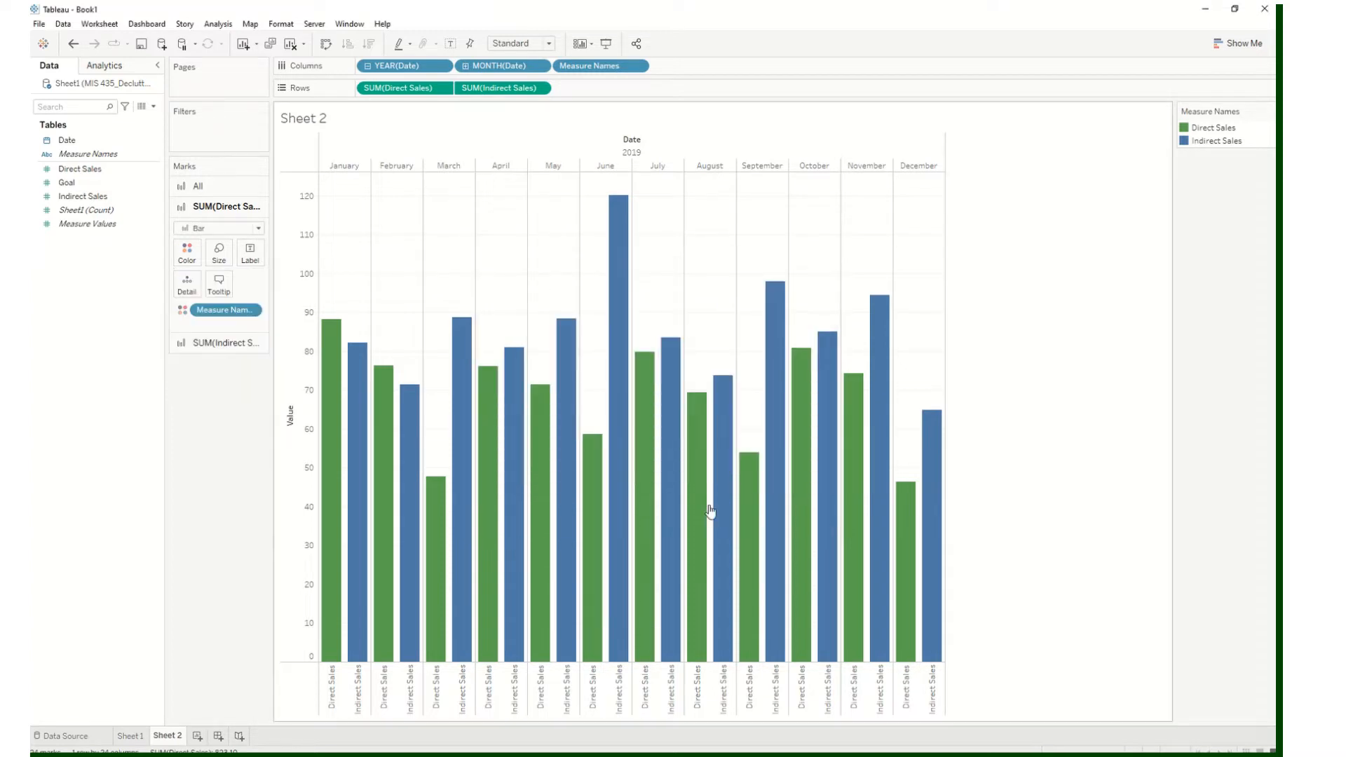
For all marks, assign green to Direct Sales and blue to Indirect Sales, and apply the colors
click(211, 188)
click(187, 235)
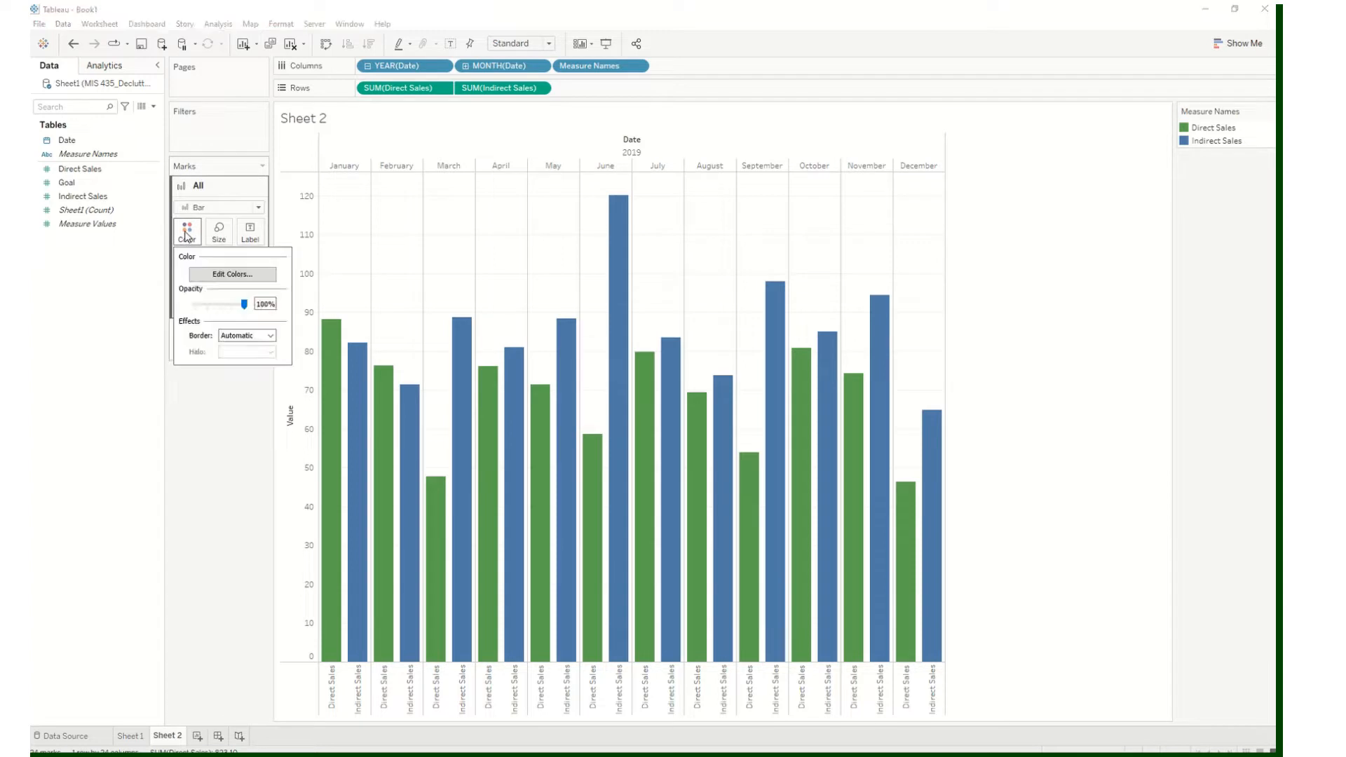
click(232, 274)
click(509, 276)
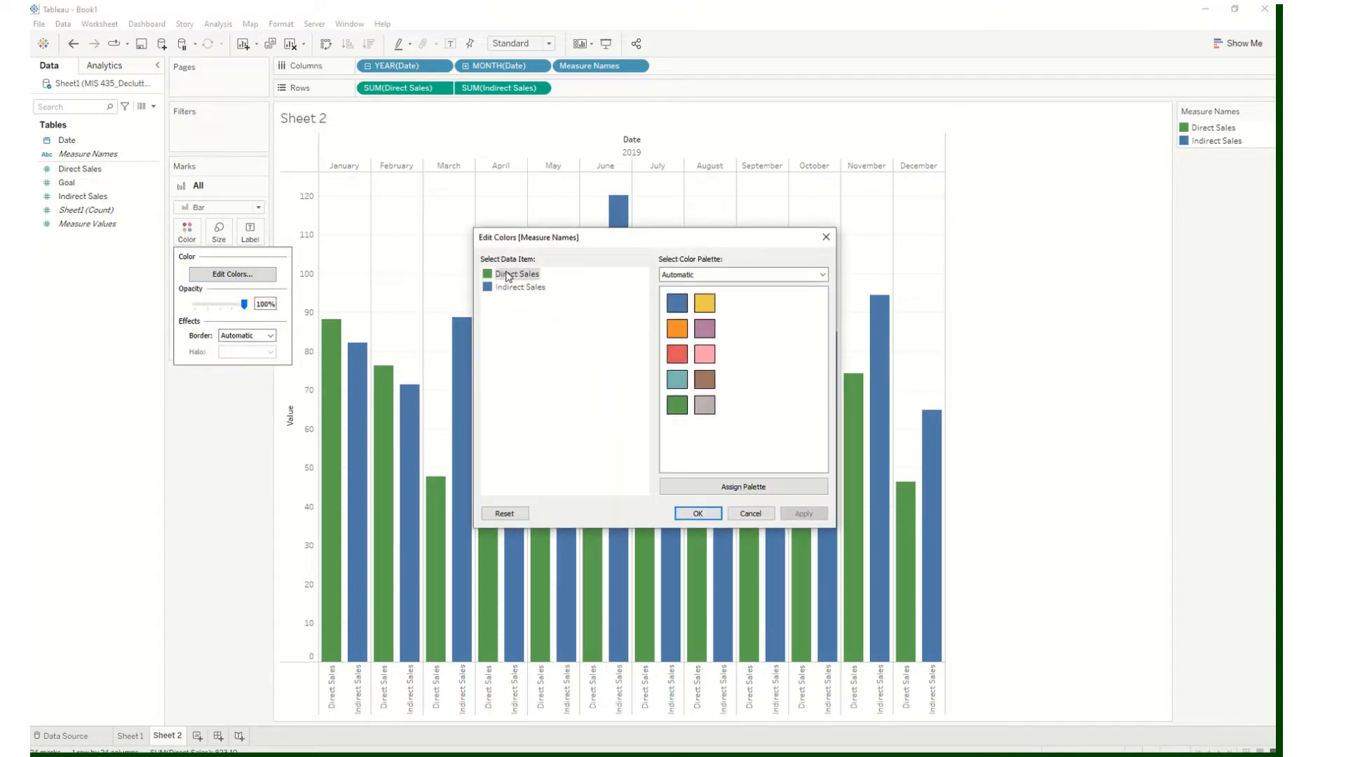
click(677, 405)
click(520, 287)
click(677, 303)
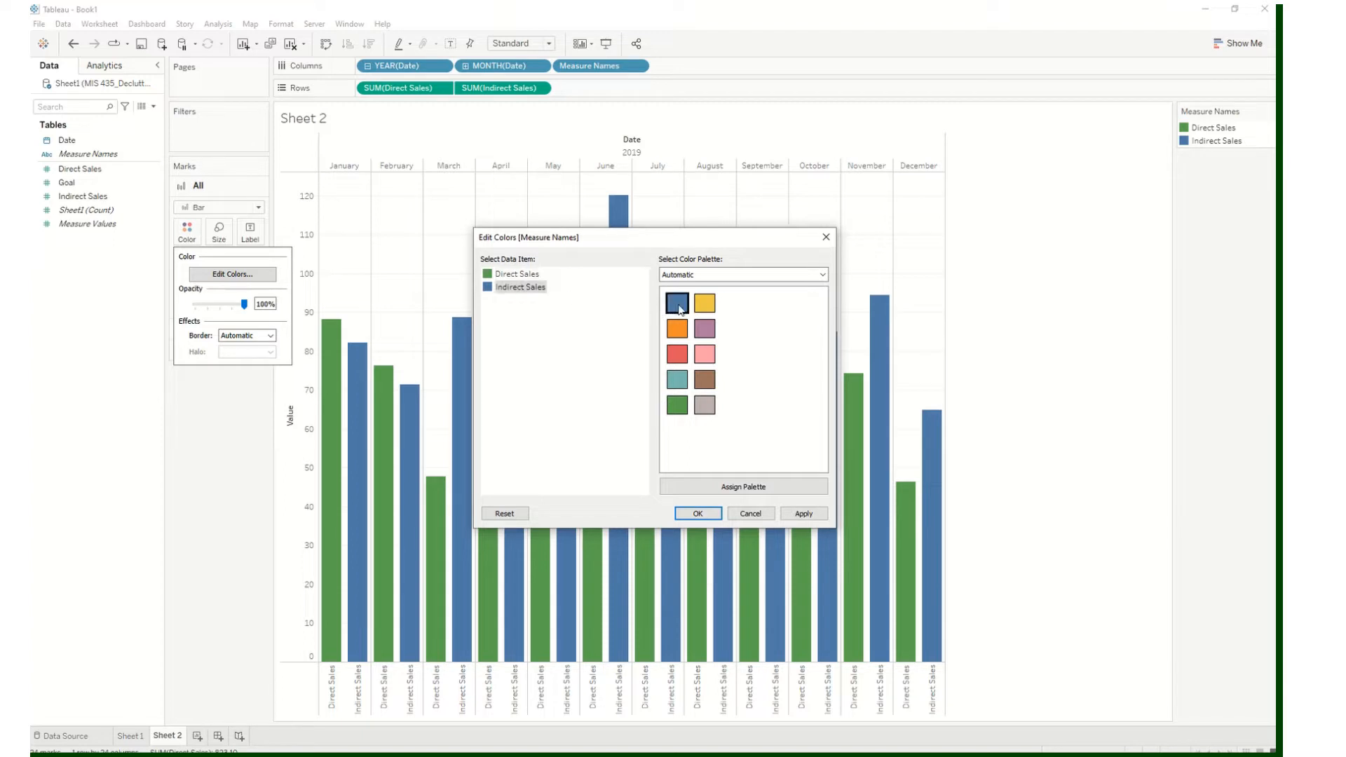
click(804, 514)
click(698, 513)
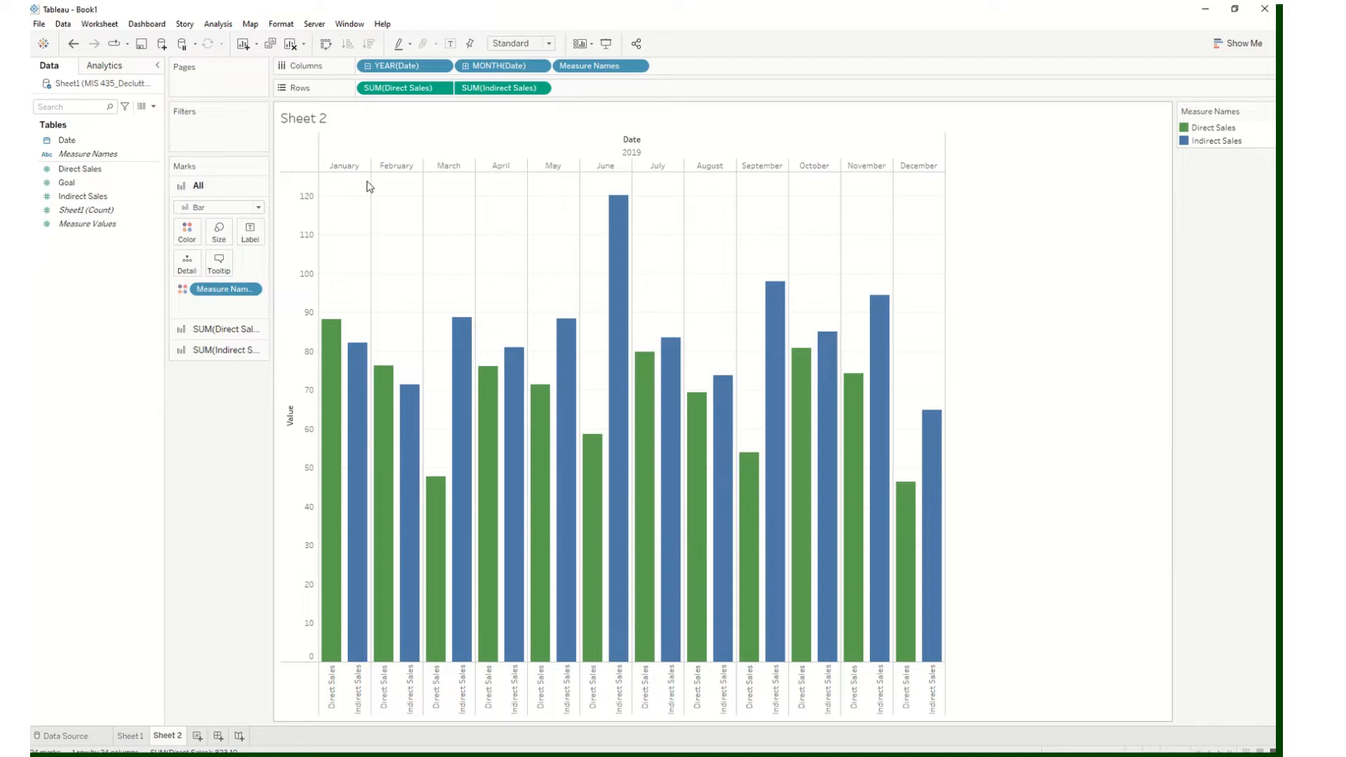
mouse_move(492, 9)
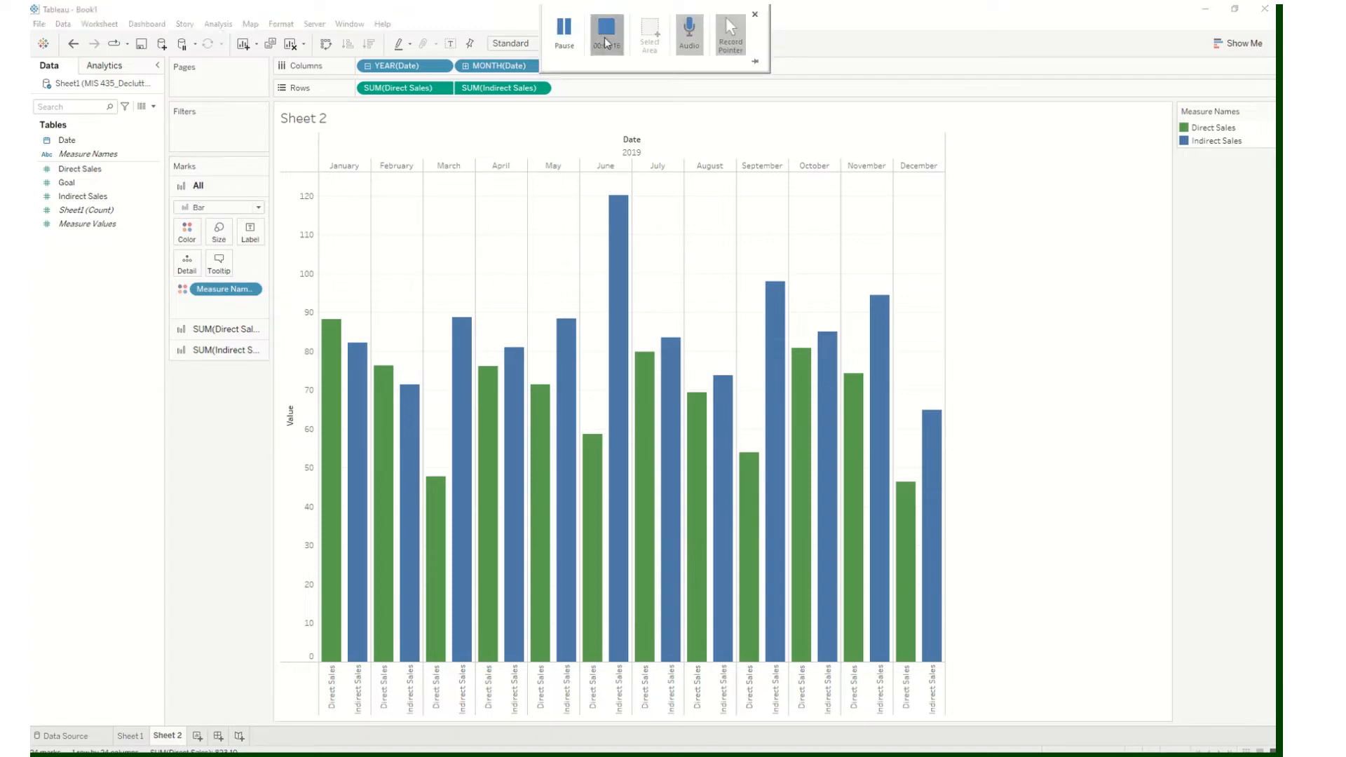
click(558, 45)
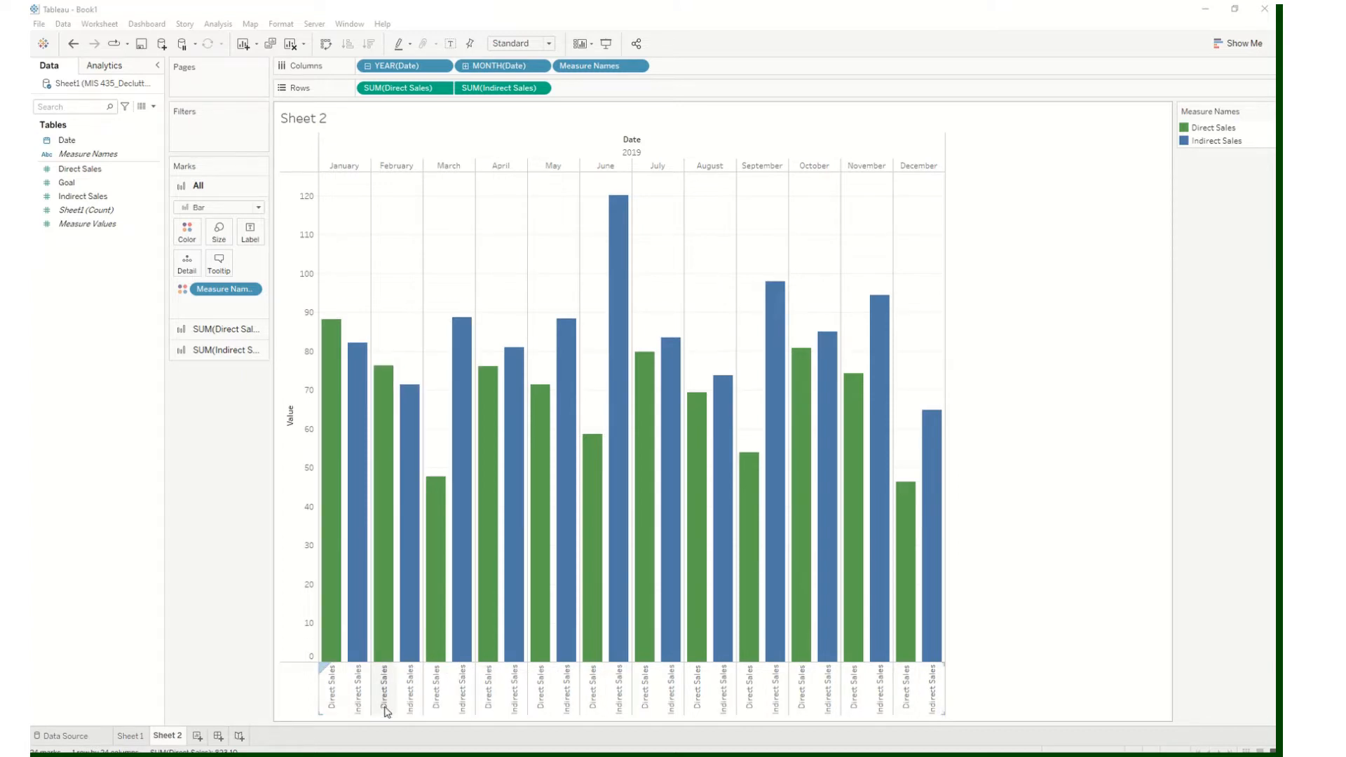
Try hiding the header with the Direct Sales and Indirect Sales labels below the bars, and undo it
right_click(325, 666)
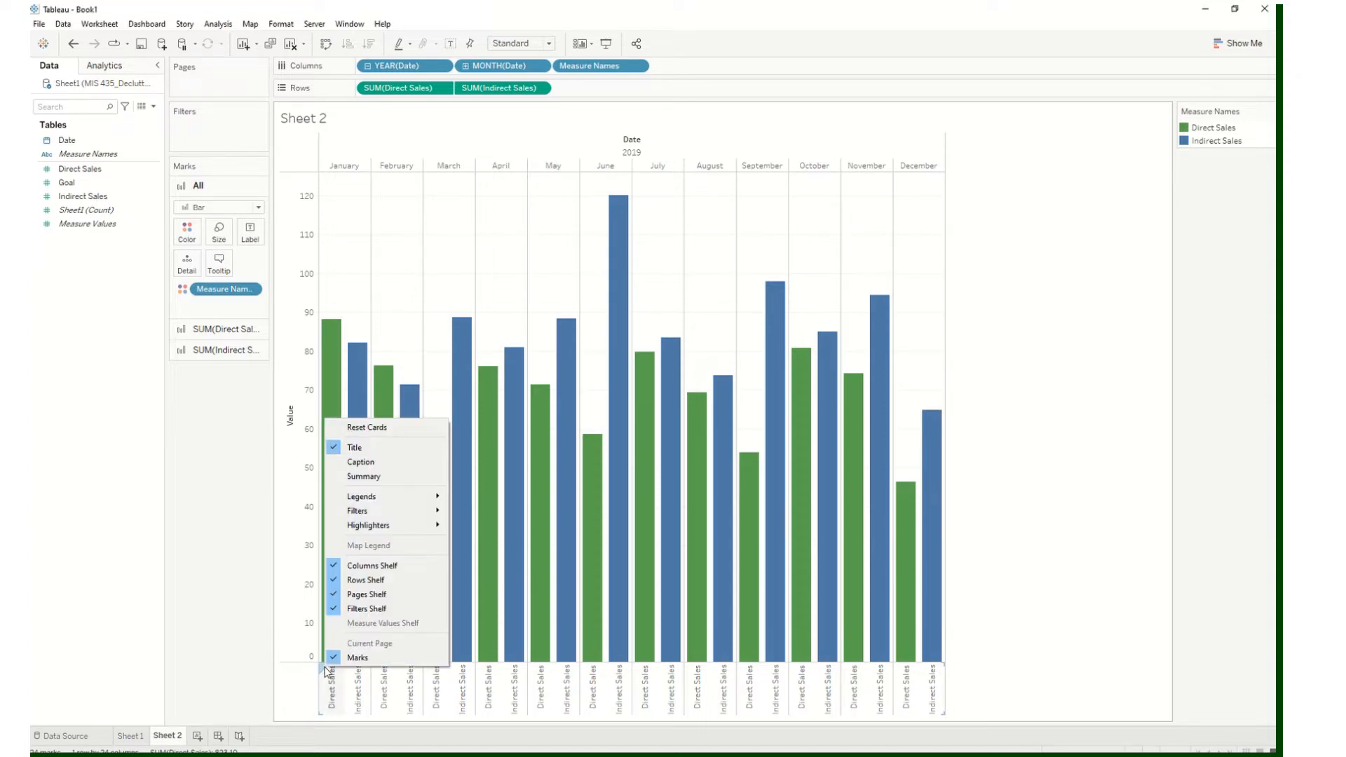
click(327, 672)
right_click(323, 686)
click(306, 685)
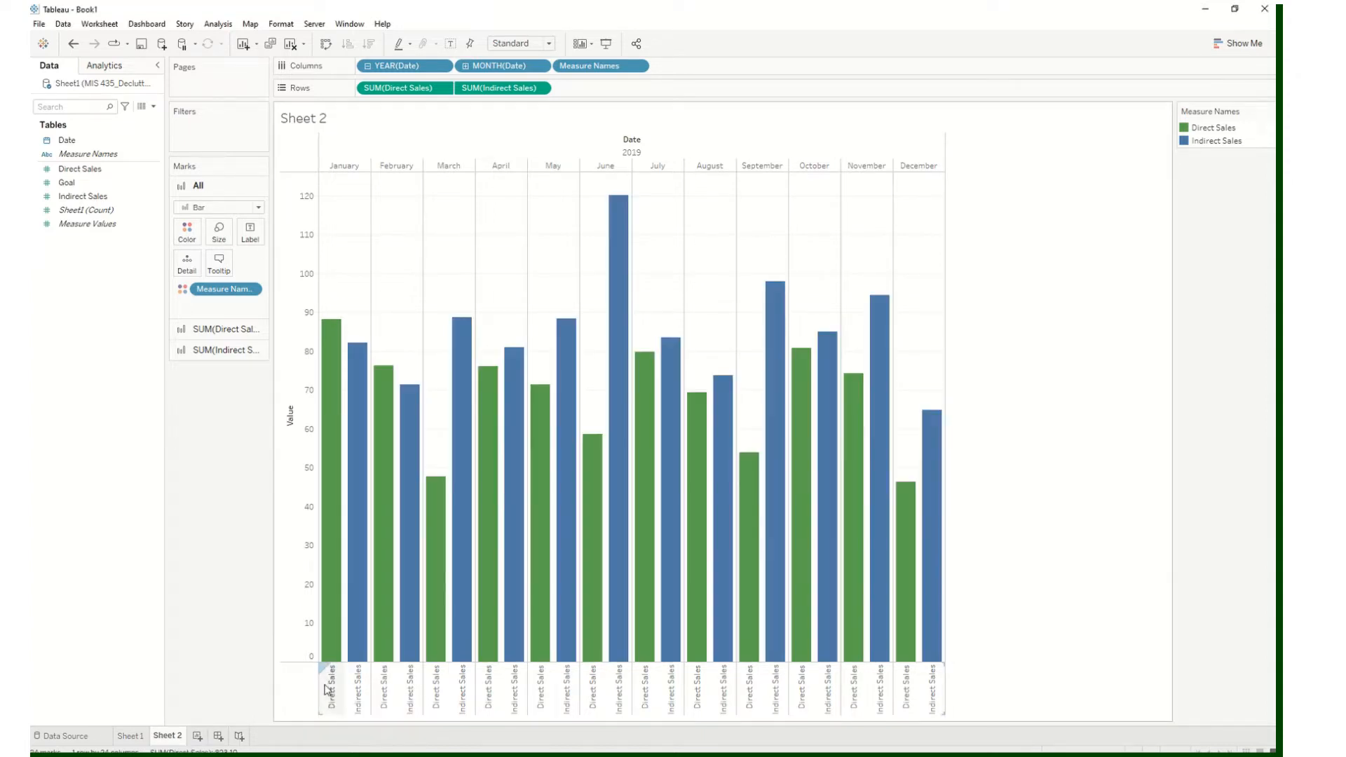
click(327, 691)
right_click(327, 690)
click(302, 693)
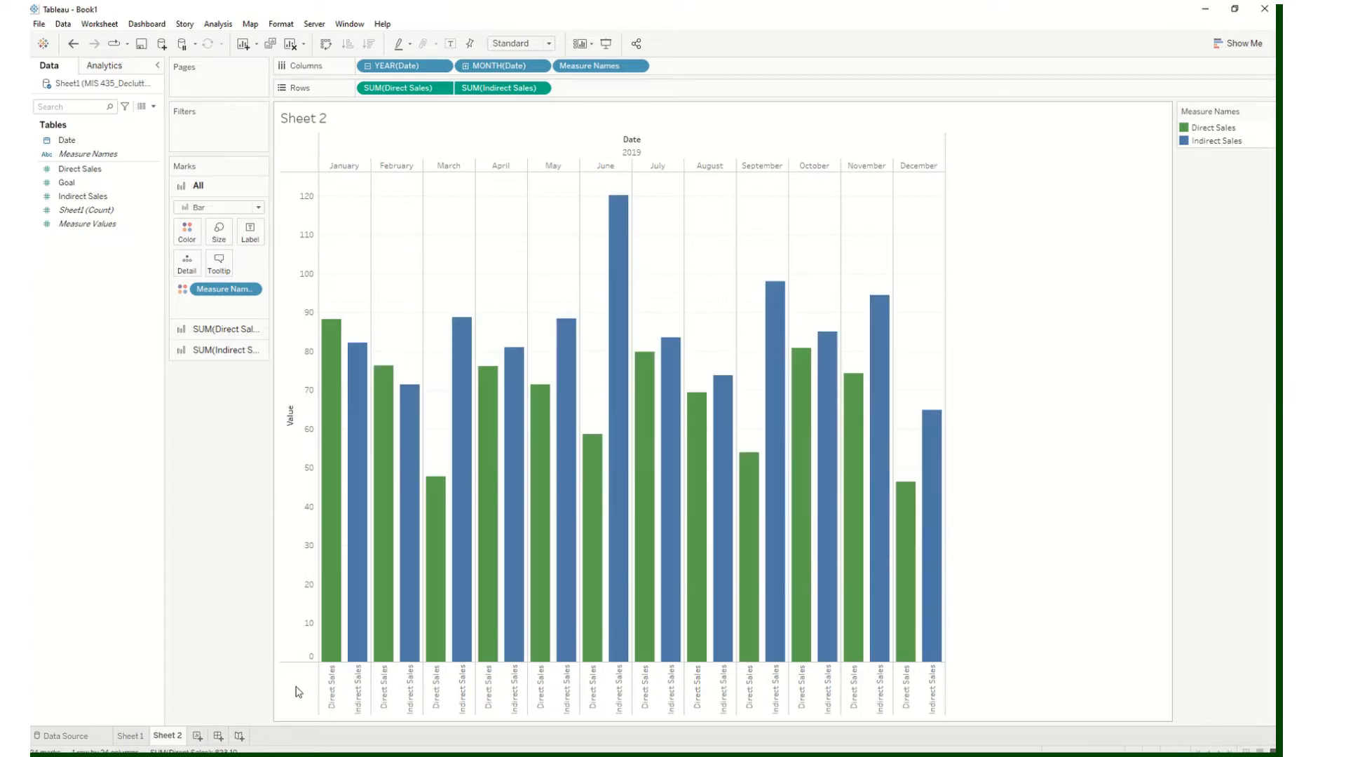
right_click(324, 668)
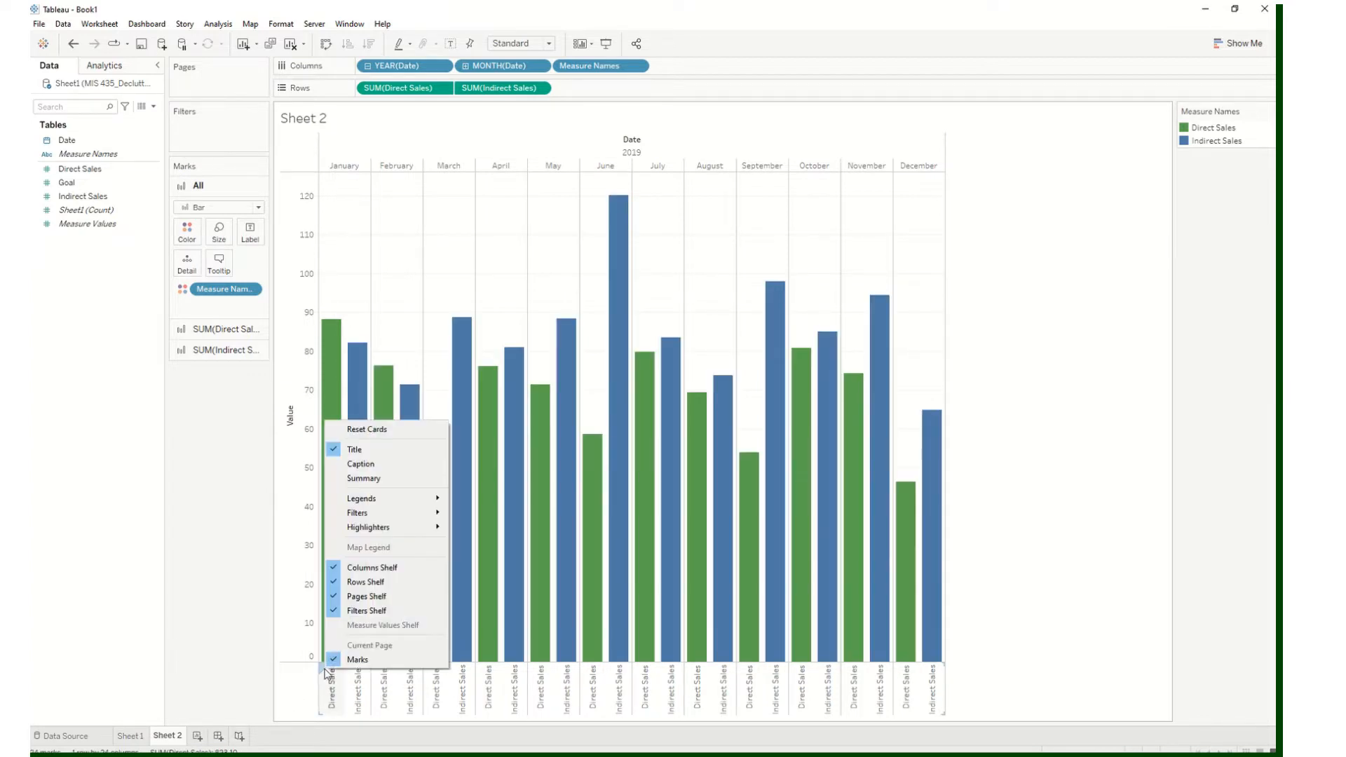
click(326, 672)
right_click(326, 674)
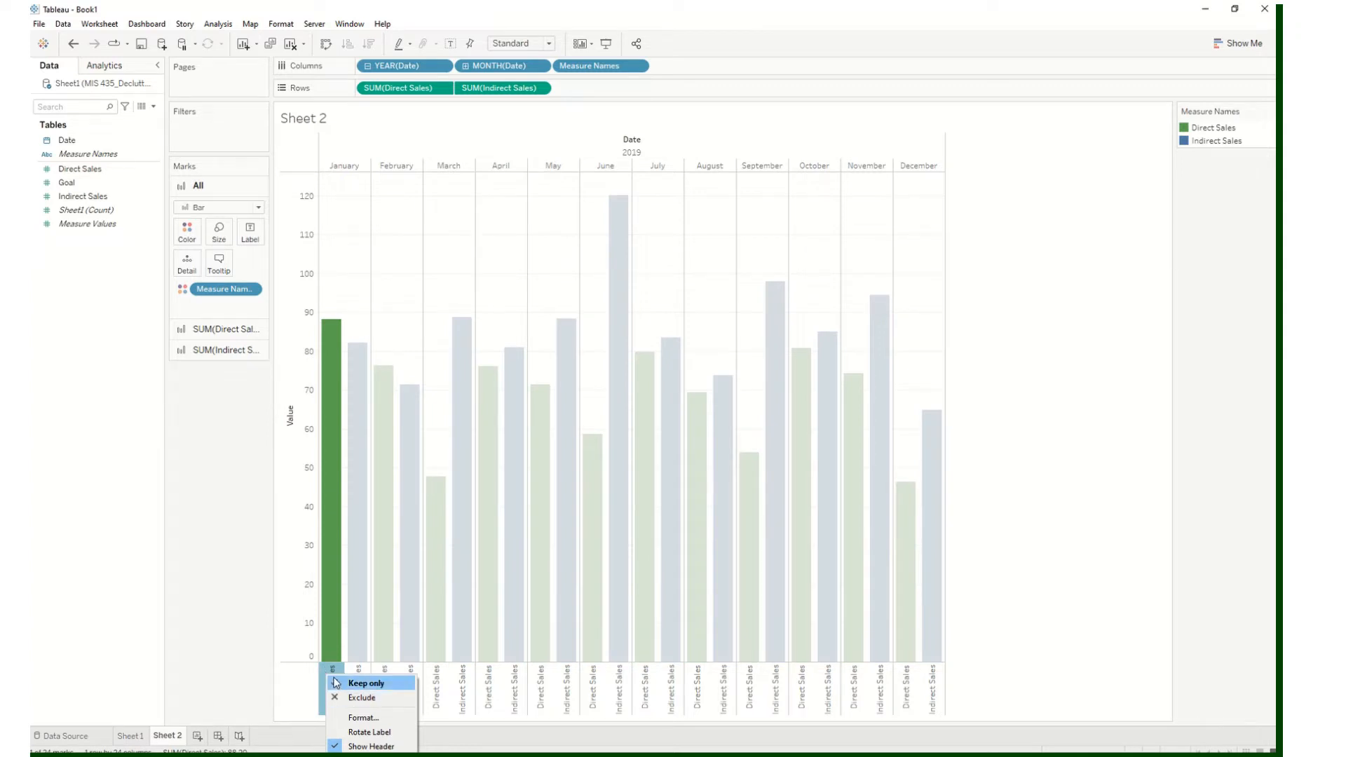
click(361, 747)
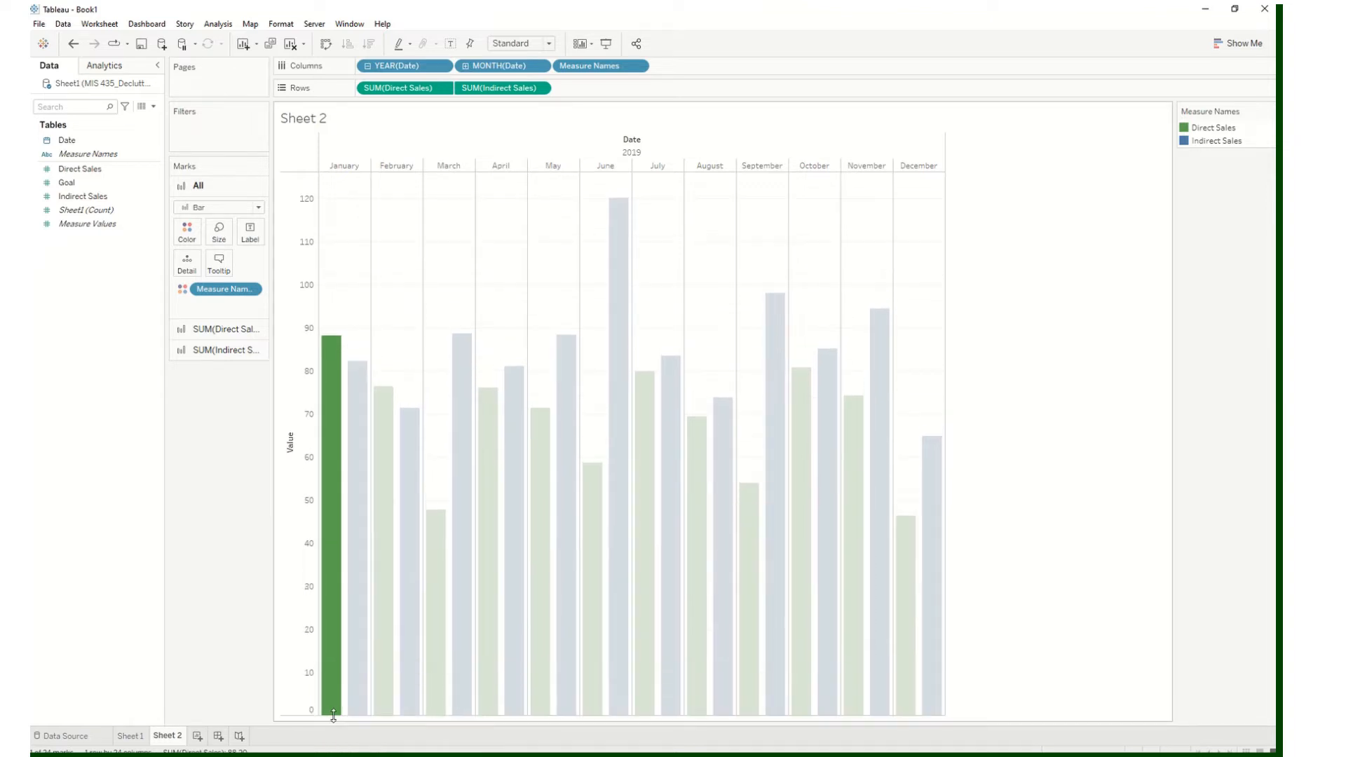
click(1017, 639)
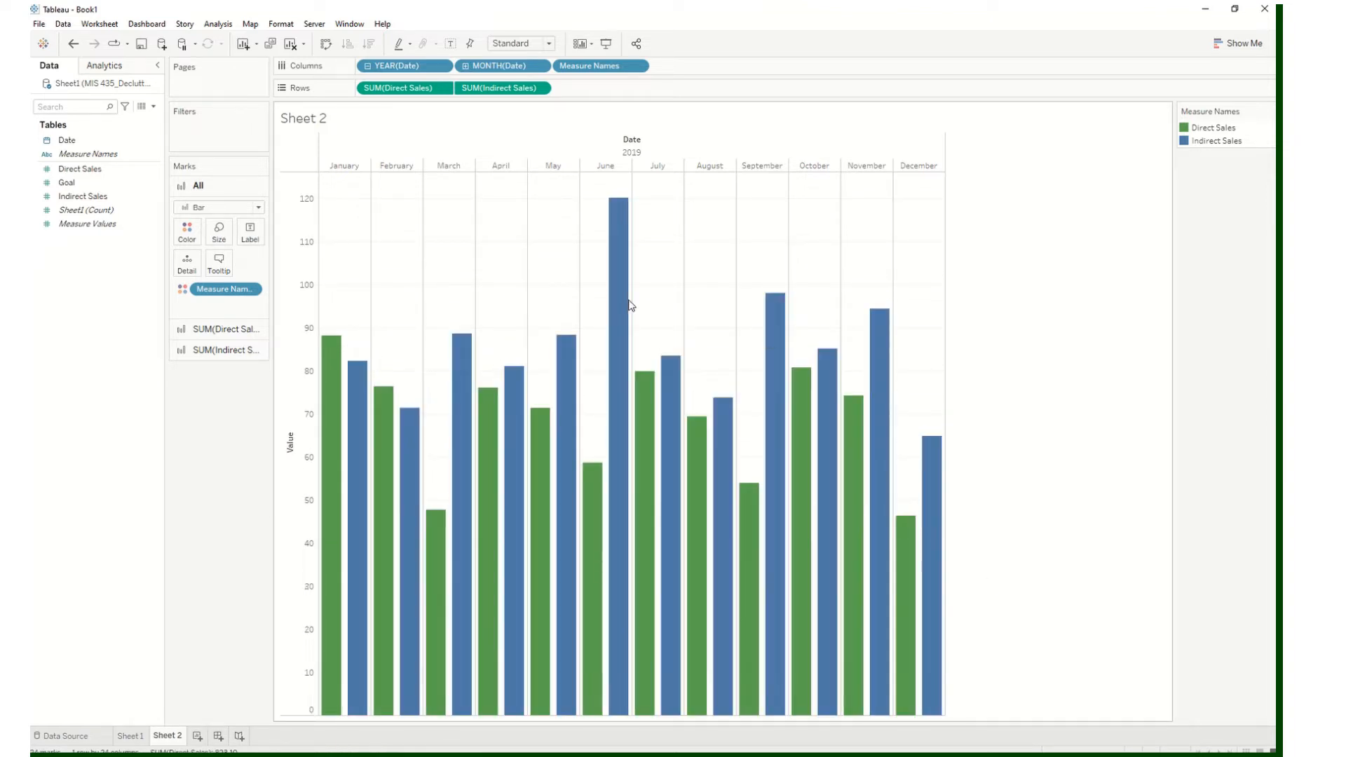
key(ctrl+z)
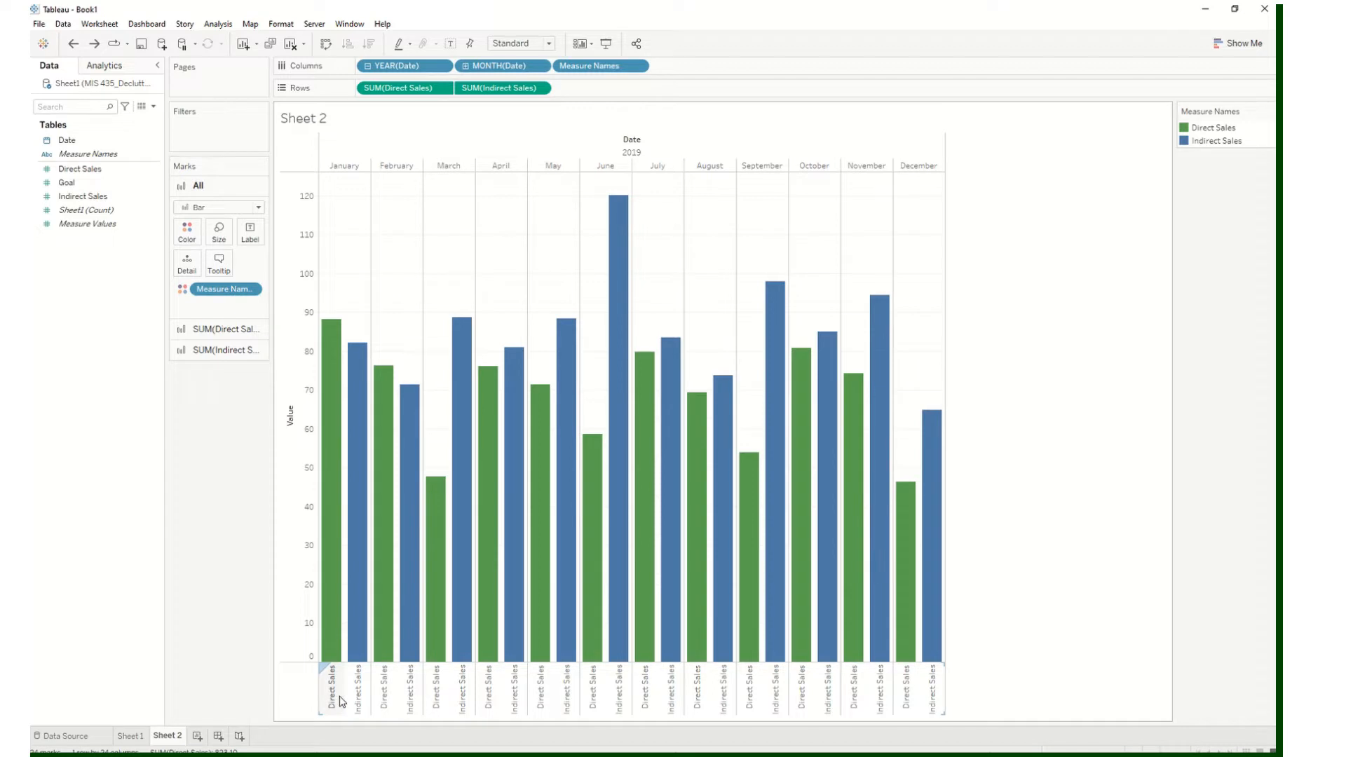
Hide the header with the Direct Sales and Indirect Sales labels beneath the bars and clear the bar selection
right_click(329, 674)
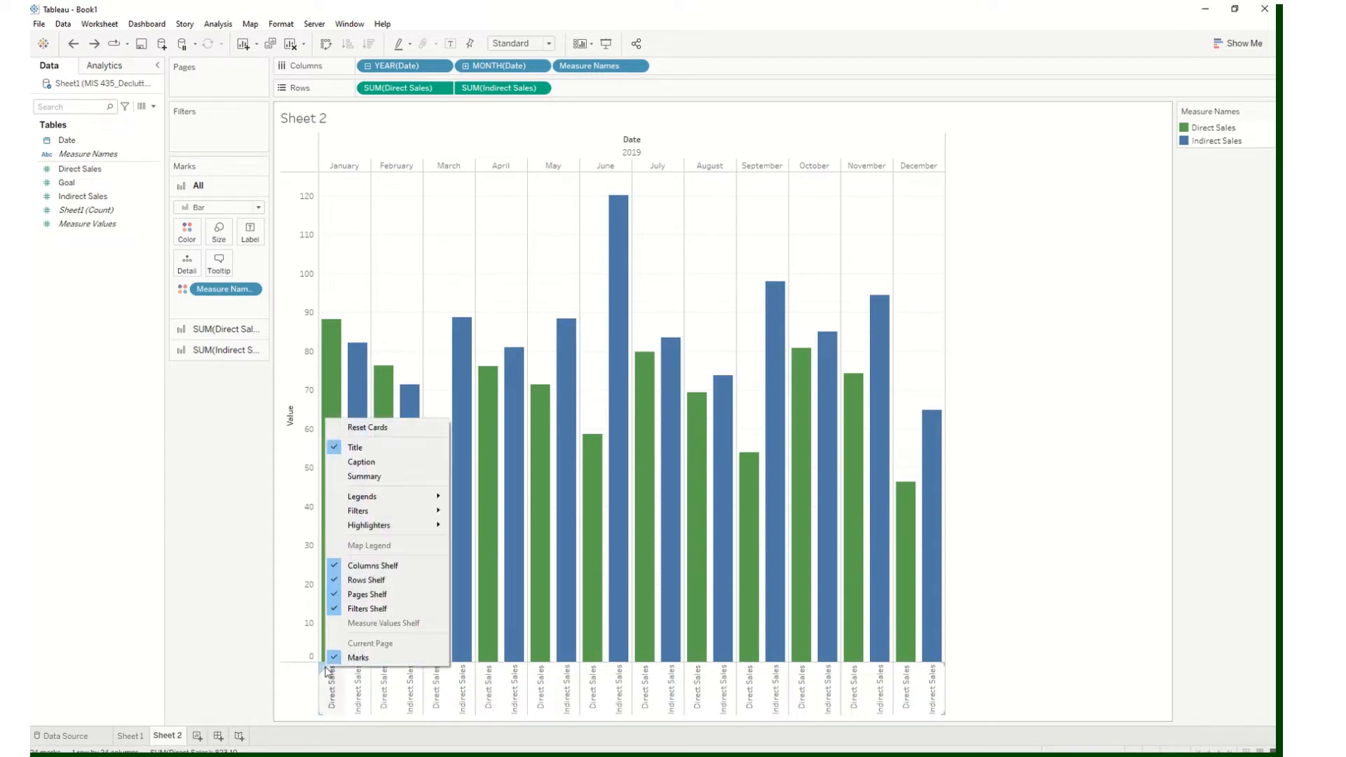
click(326, 690)
right_click(326, 691)
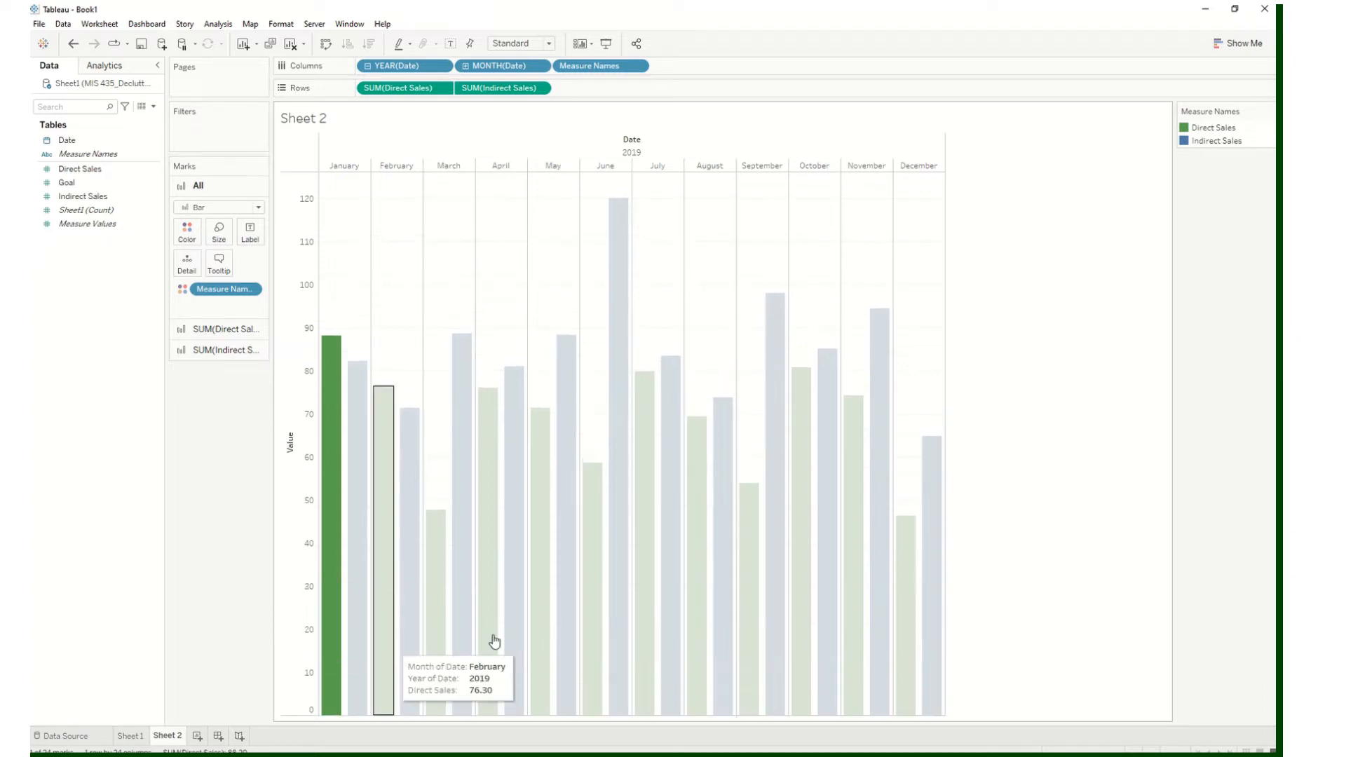
click(1074, 551)
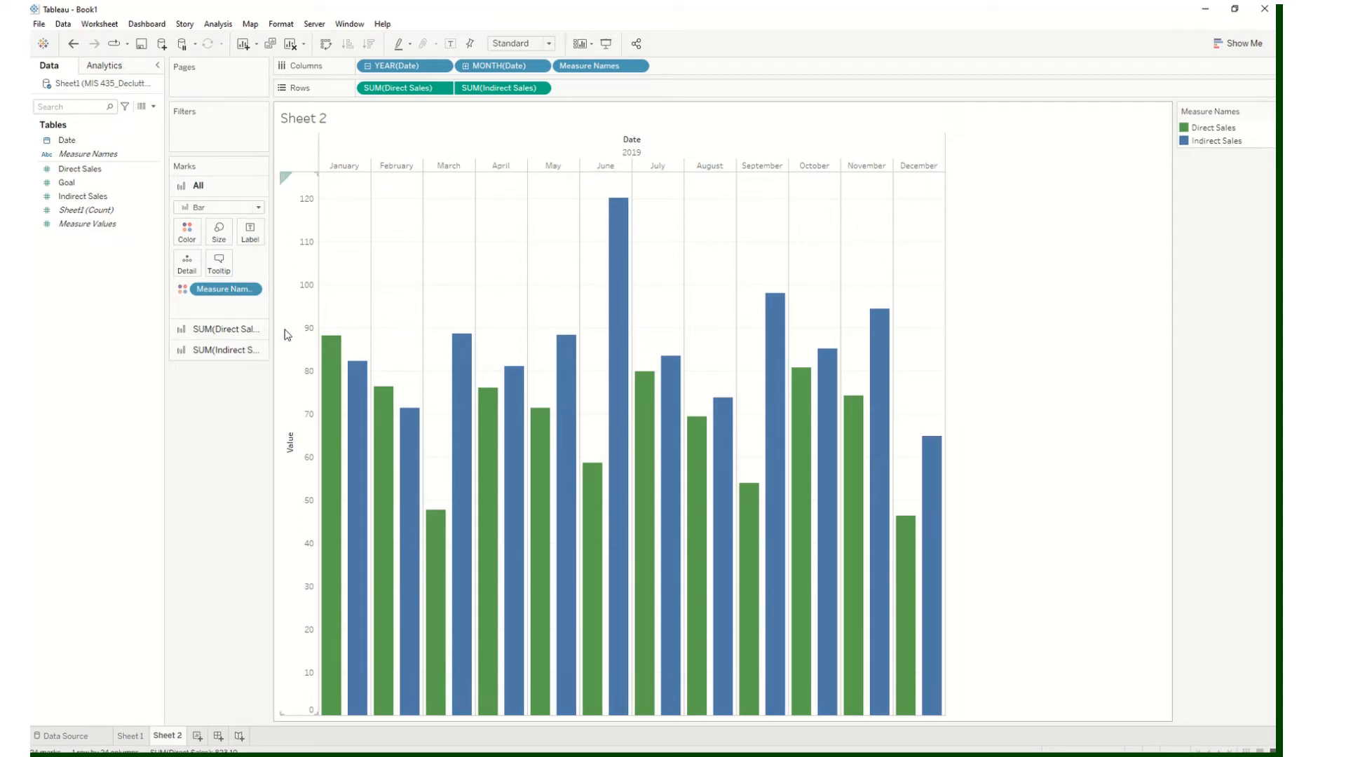
mouse_move(326, 341)
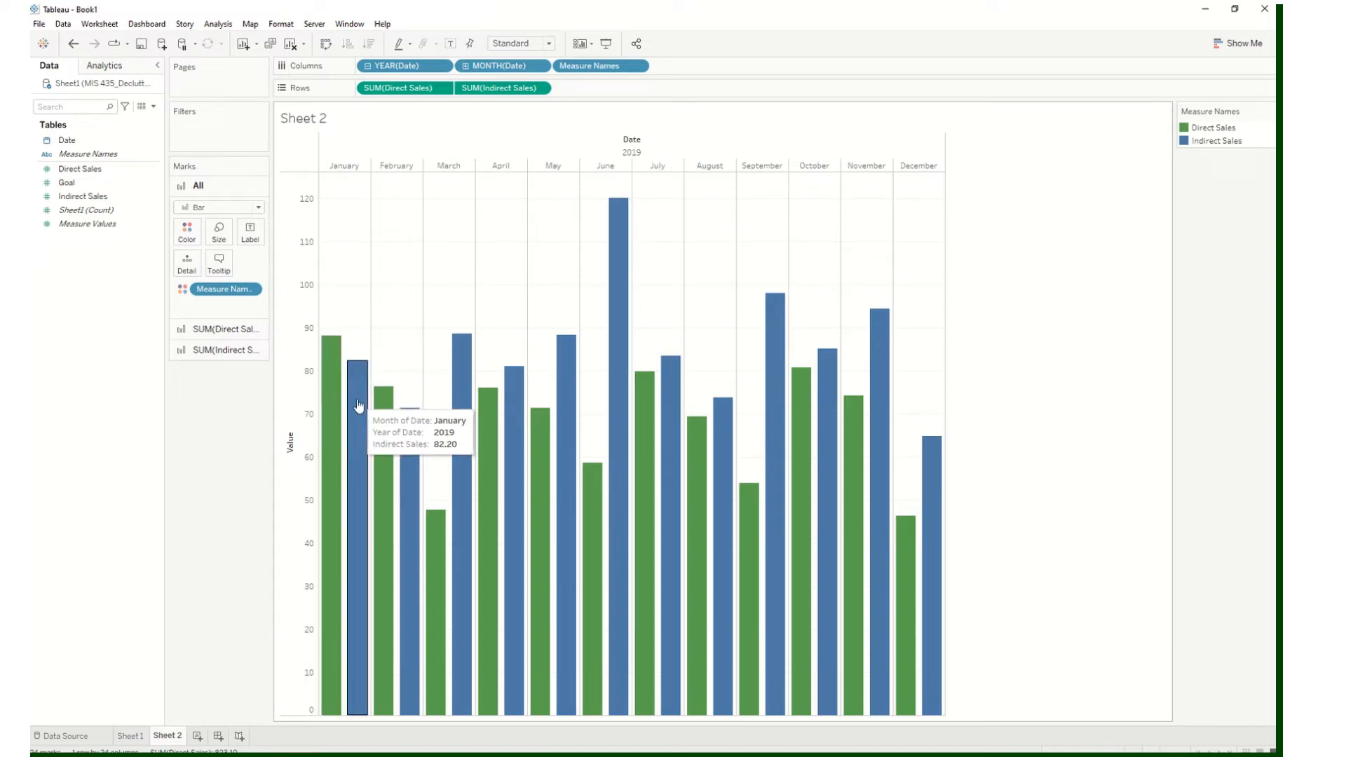
mouse_move(384, 412)
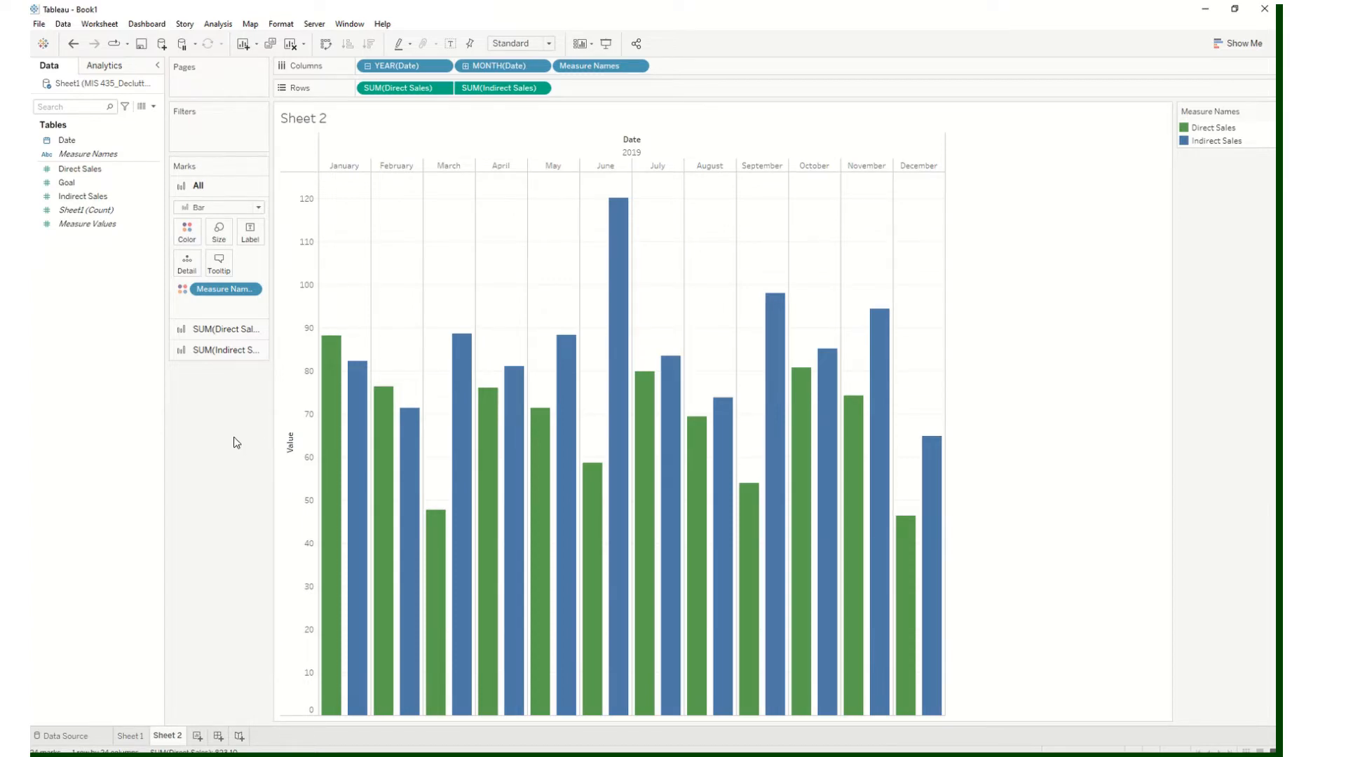
mouse_move(327, 373)
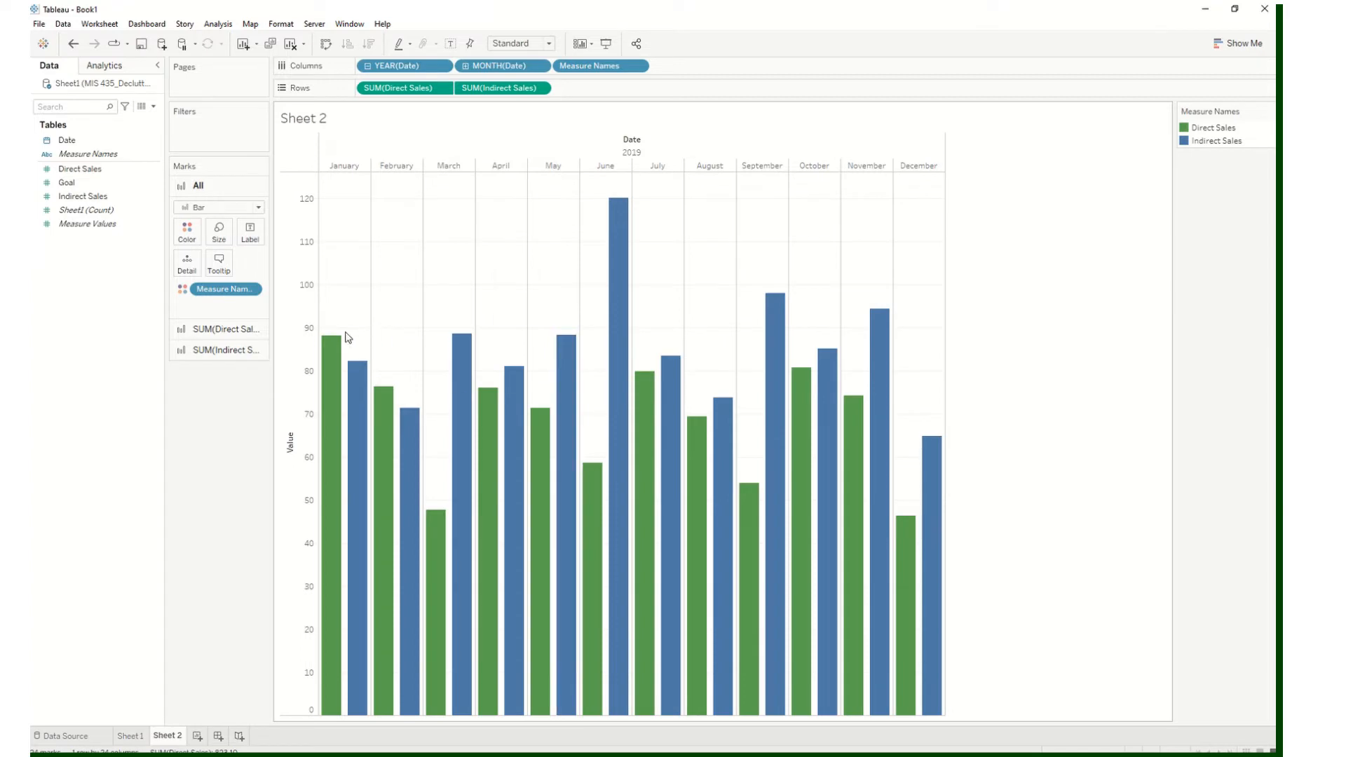
mouse_move(892, 330)
click(41, 106)
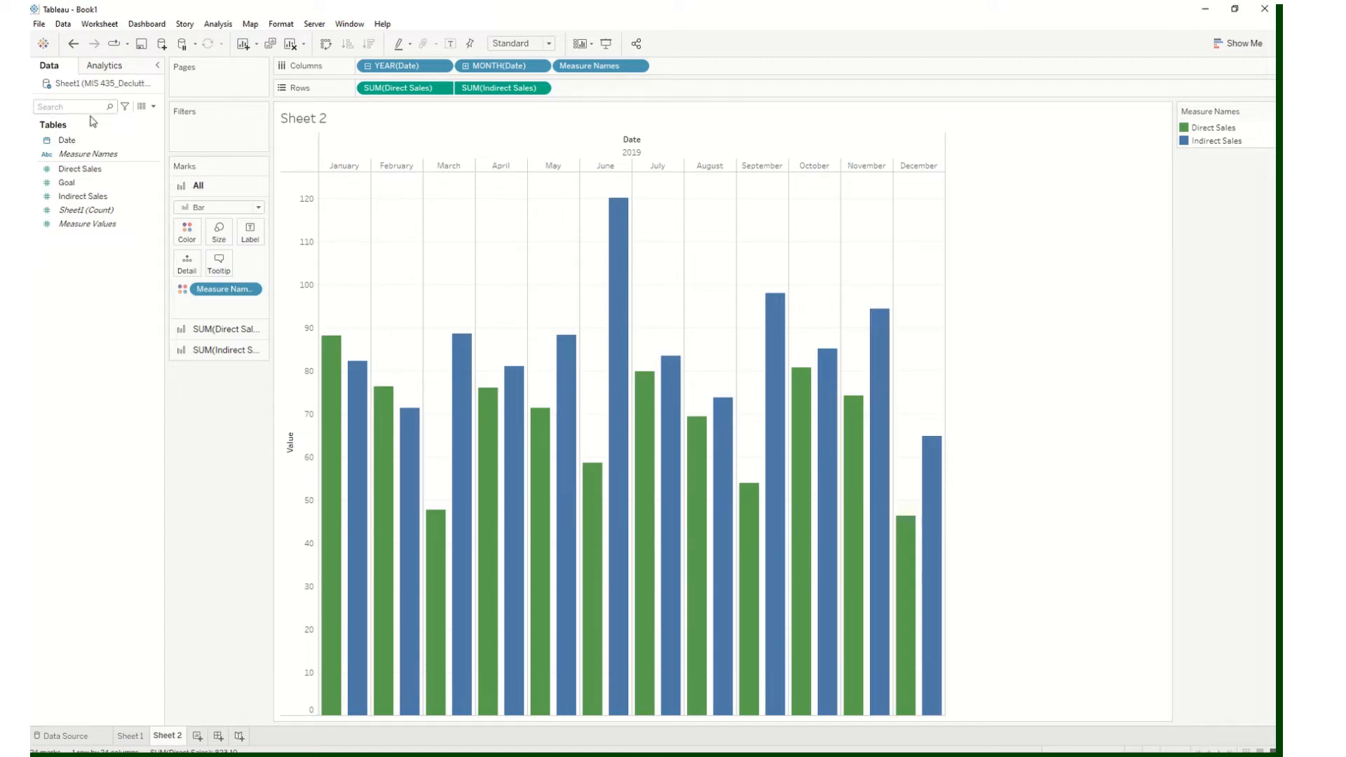
click(112, 71)
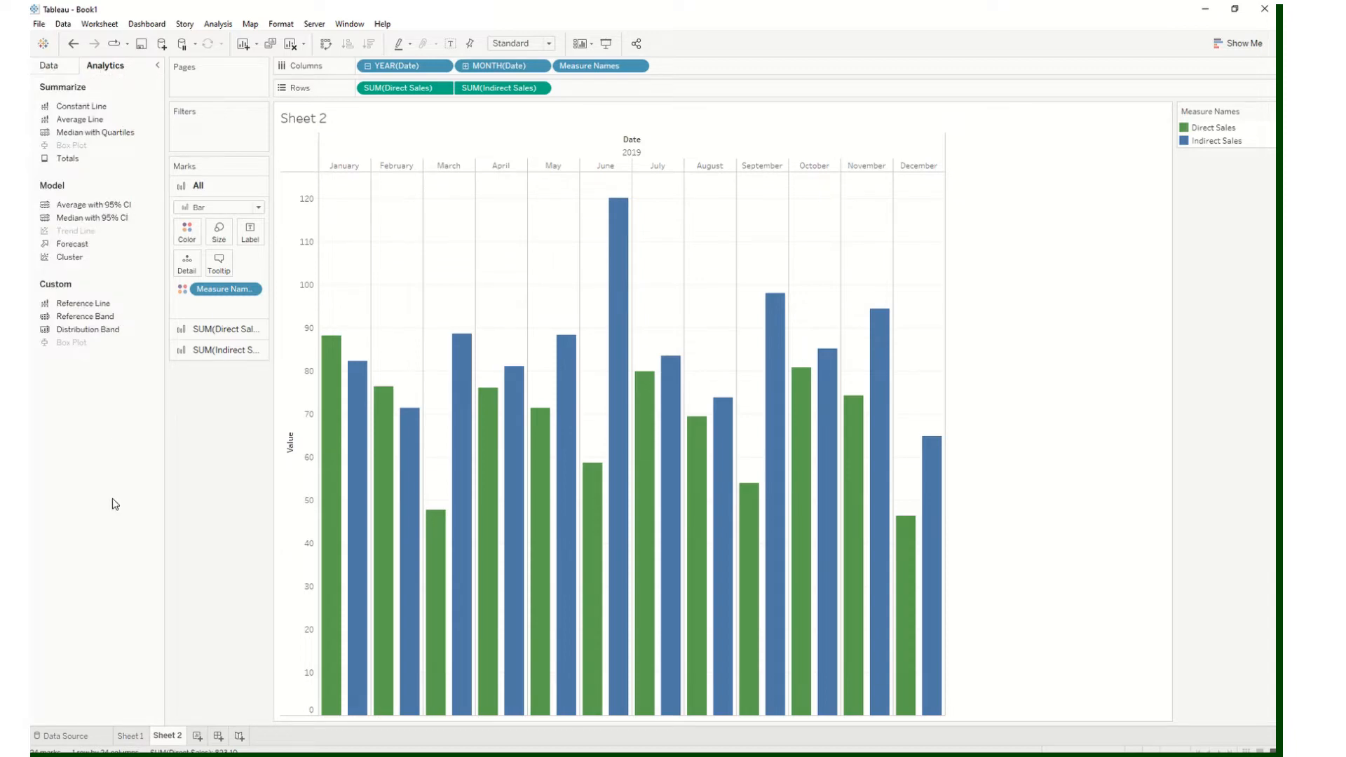
click(67, 66)
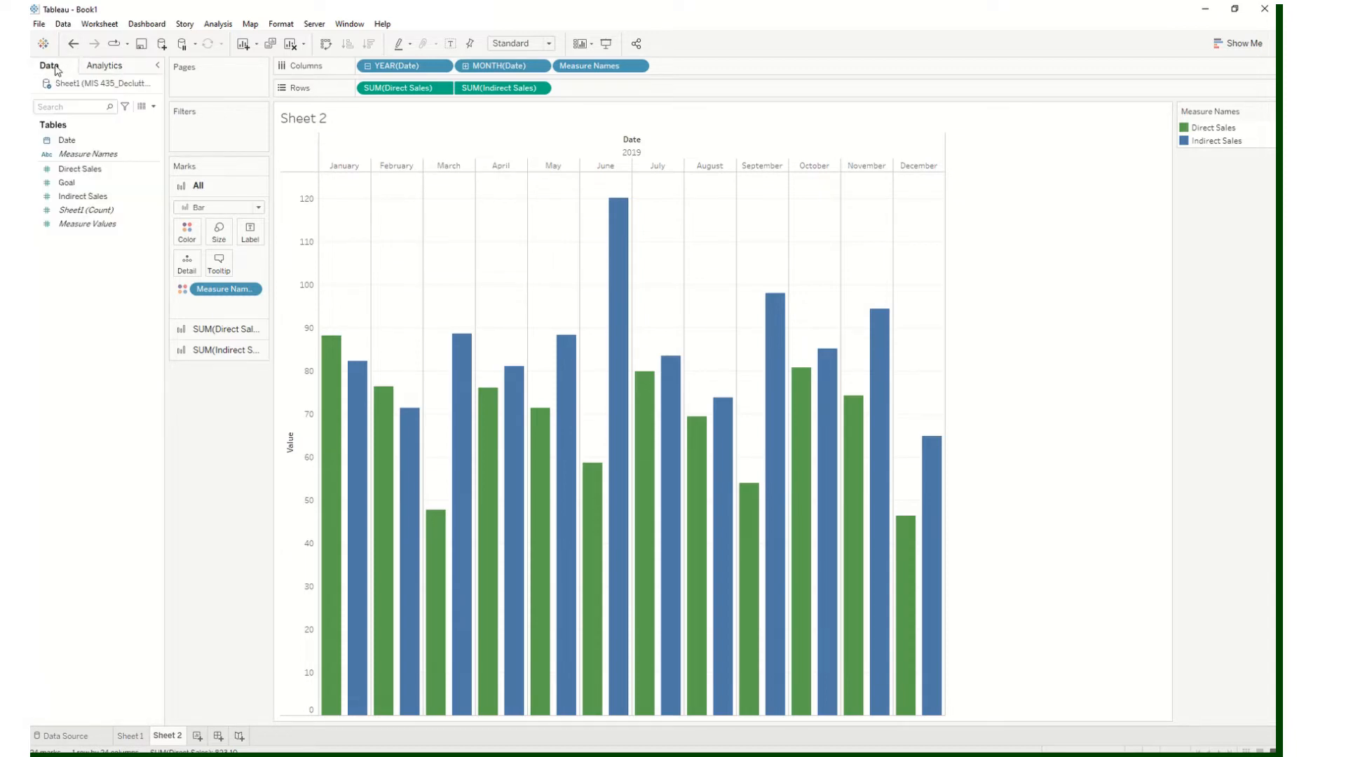
Try adding Average reference lines across the entire table for both sales measures, and undo it
click(112, 73)
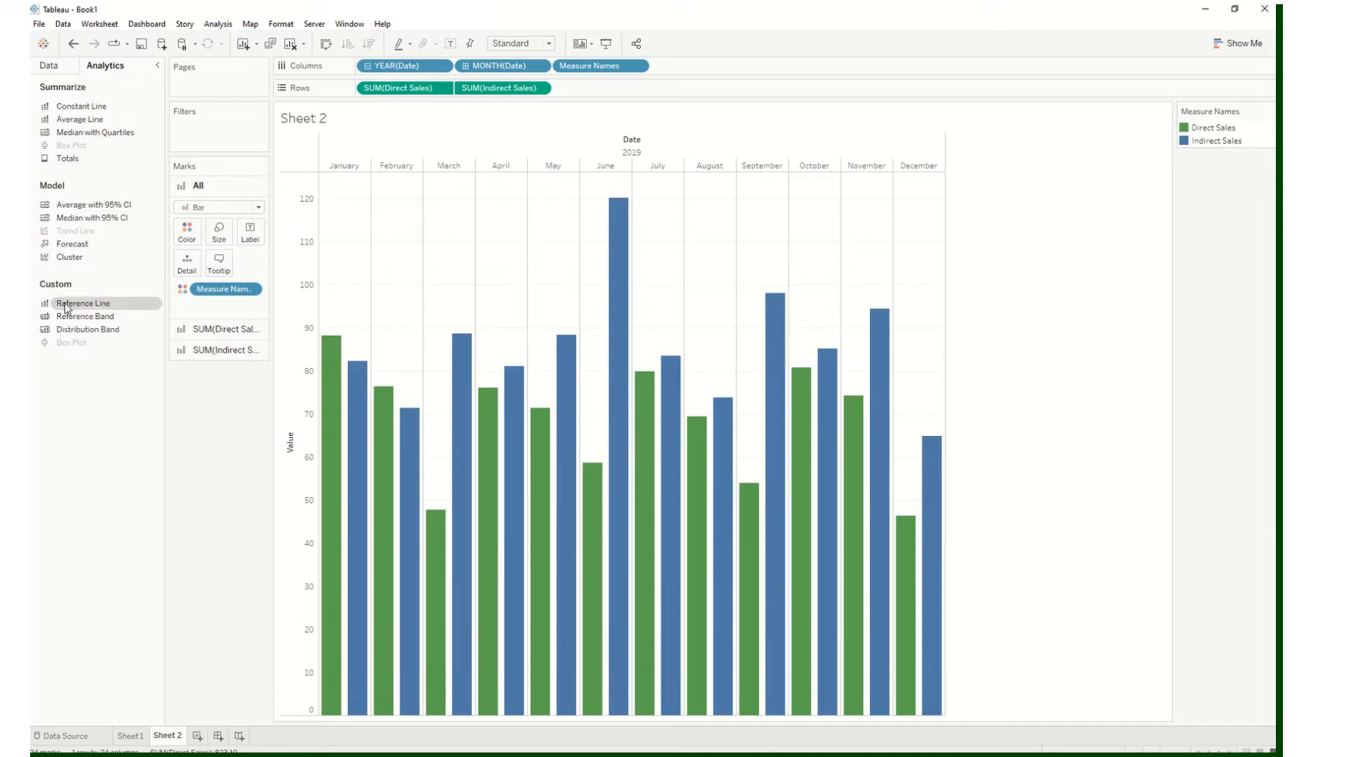
drag(64, 303, 386, 164)
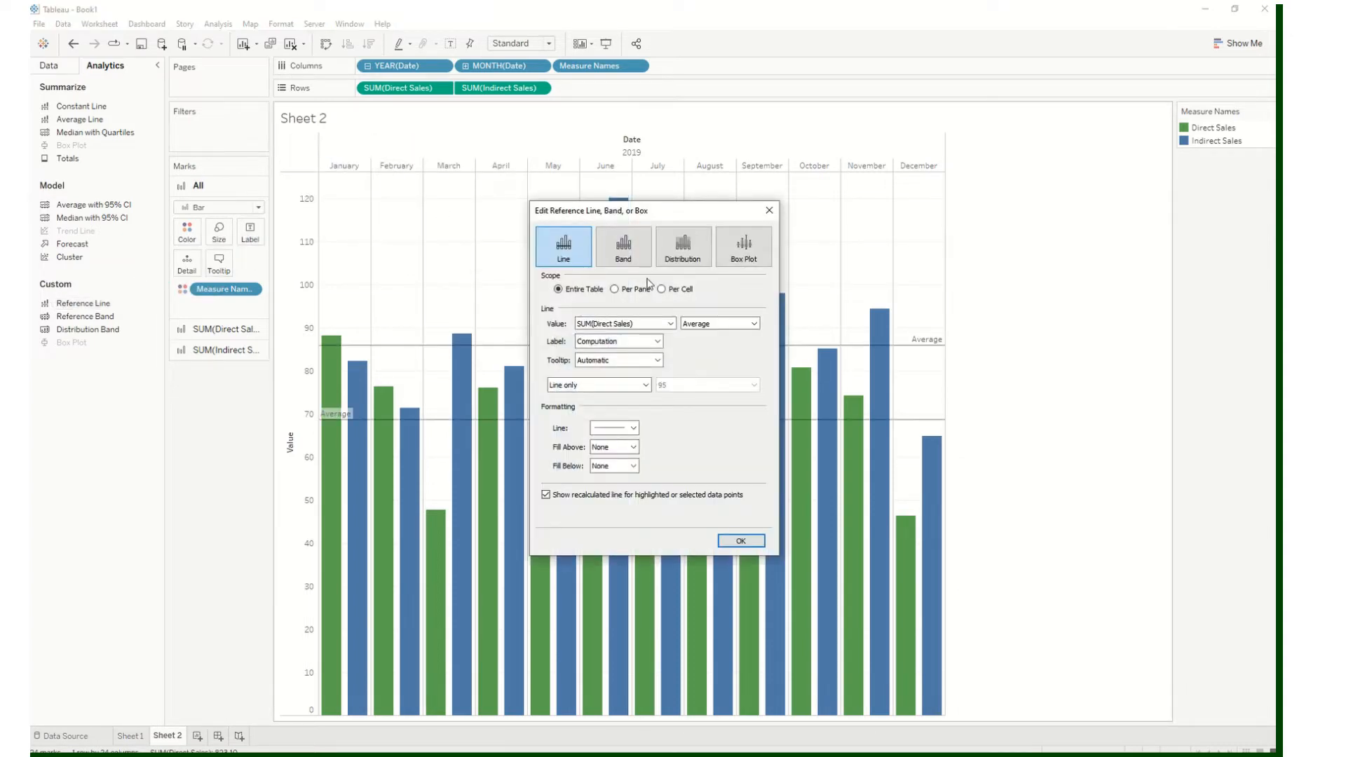
click(572, 239)
click(743, 541)
key(ctrl+z)
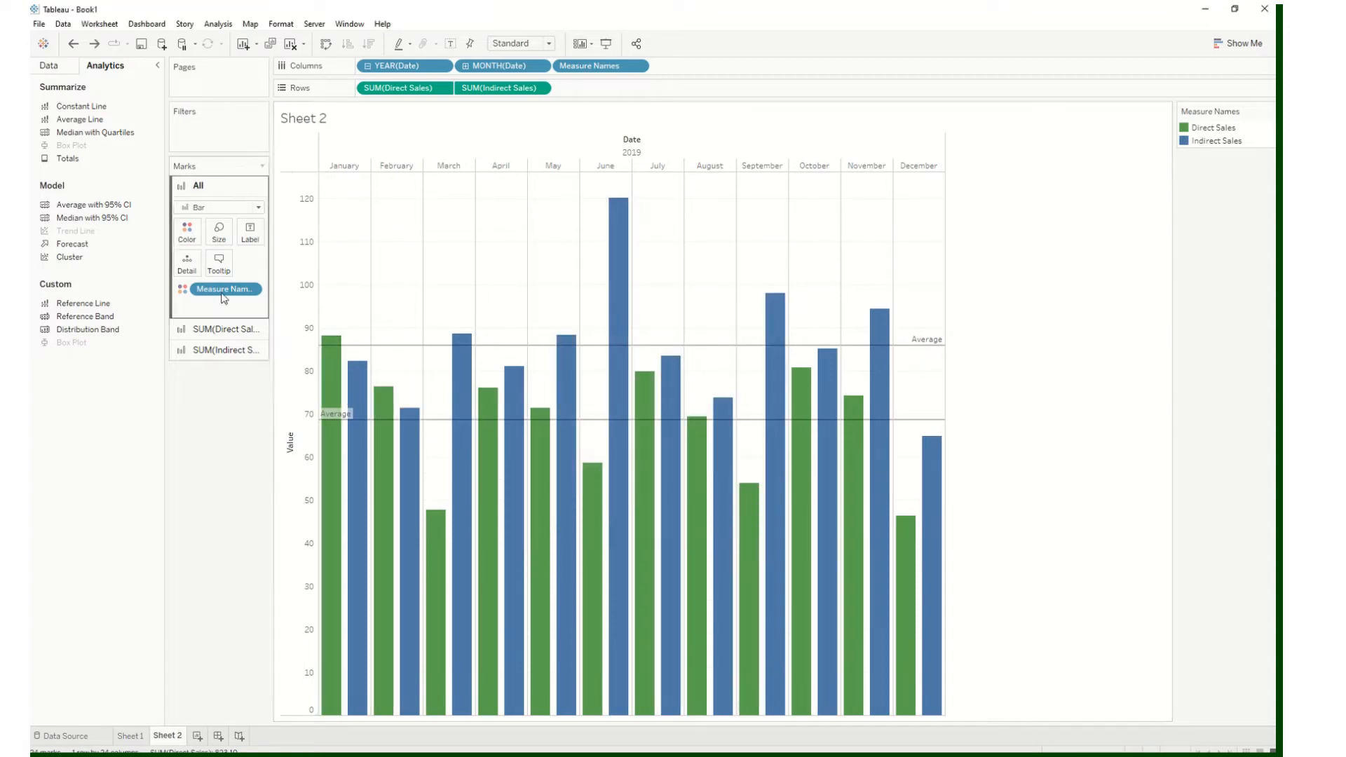
Create a Float parameter named Goal with a fixed list of allowable values taken from the Goal field
click(49, 66)
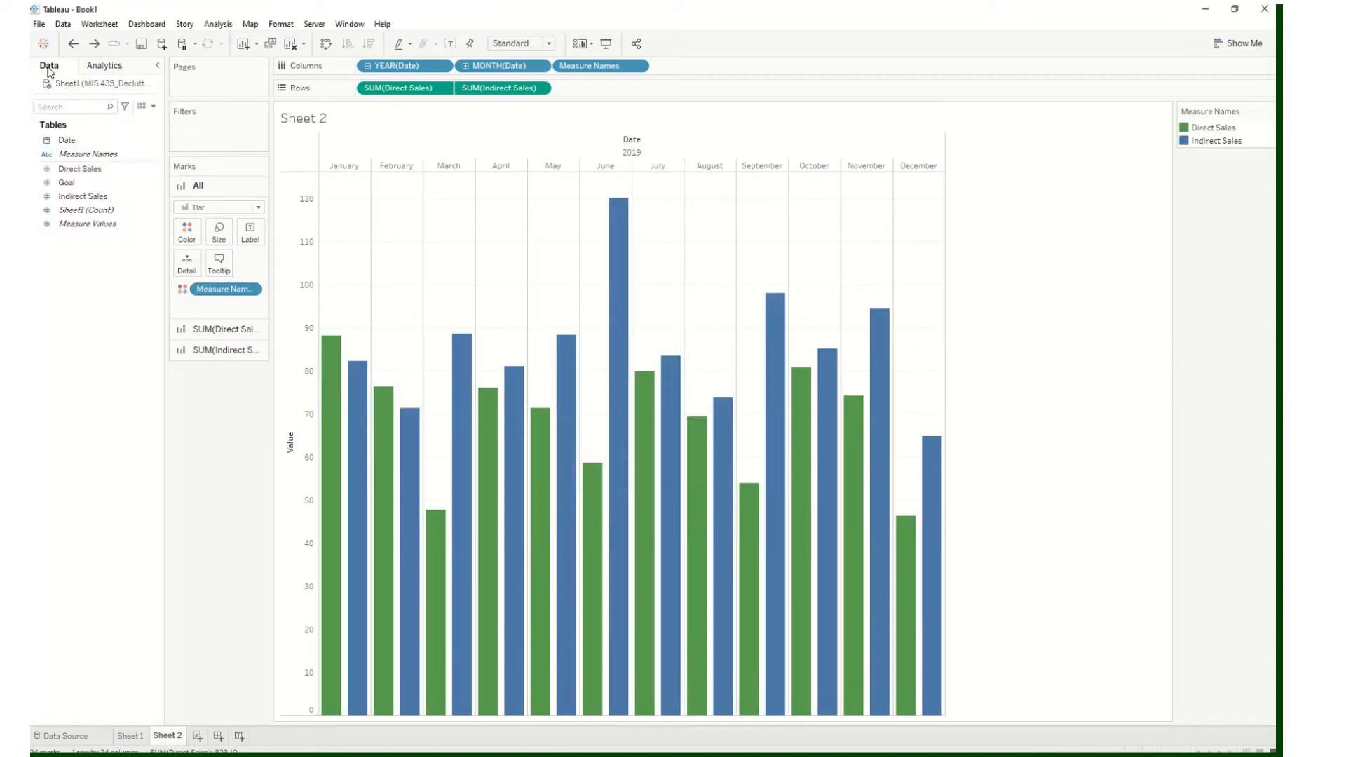
click(154, 108)
click(145, 136)
text(Goal)
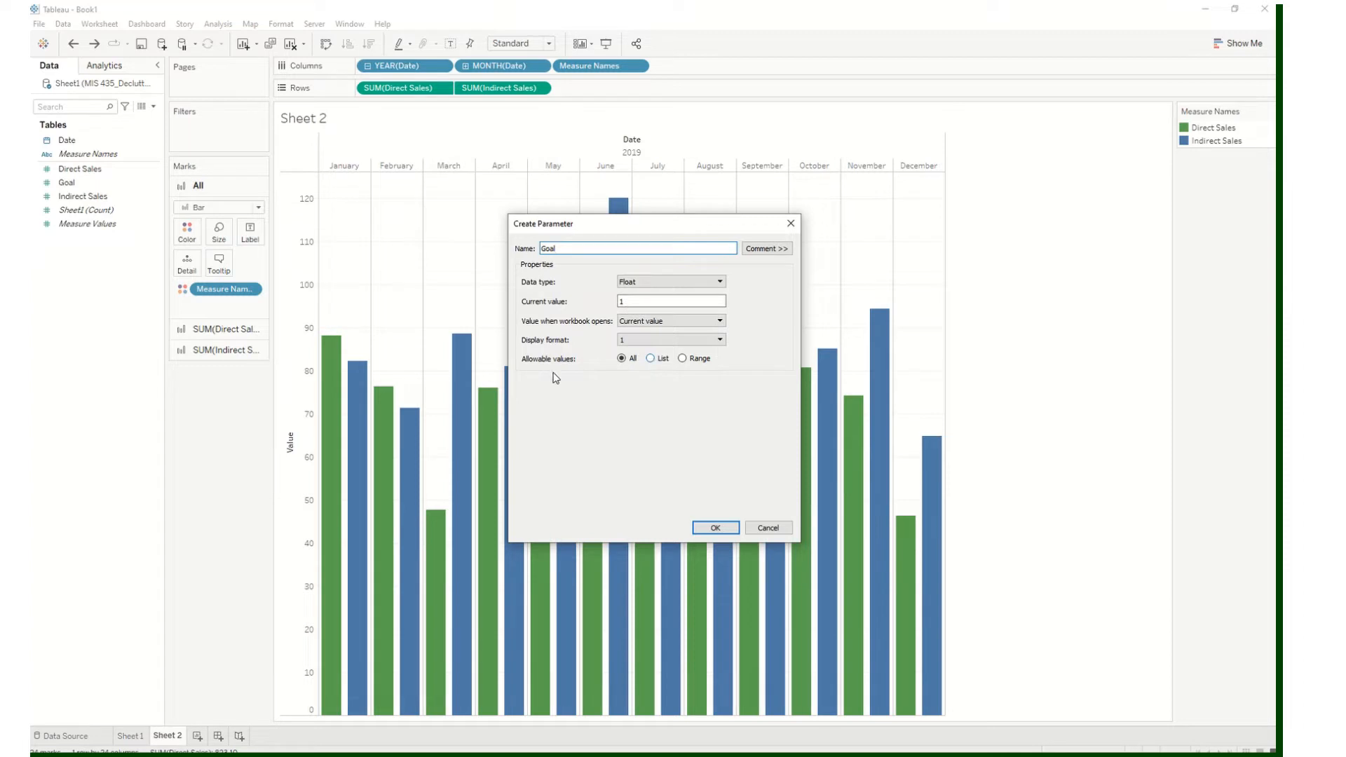
click(650, 359)
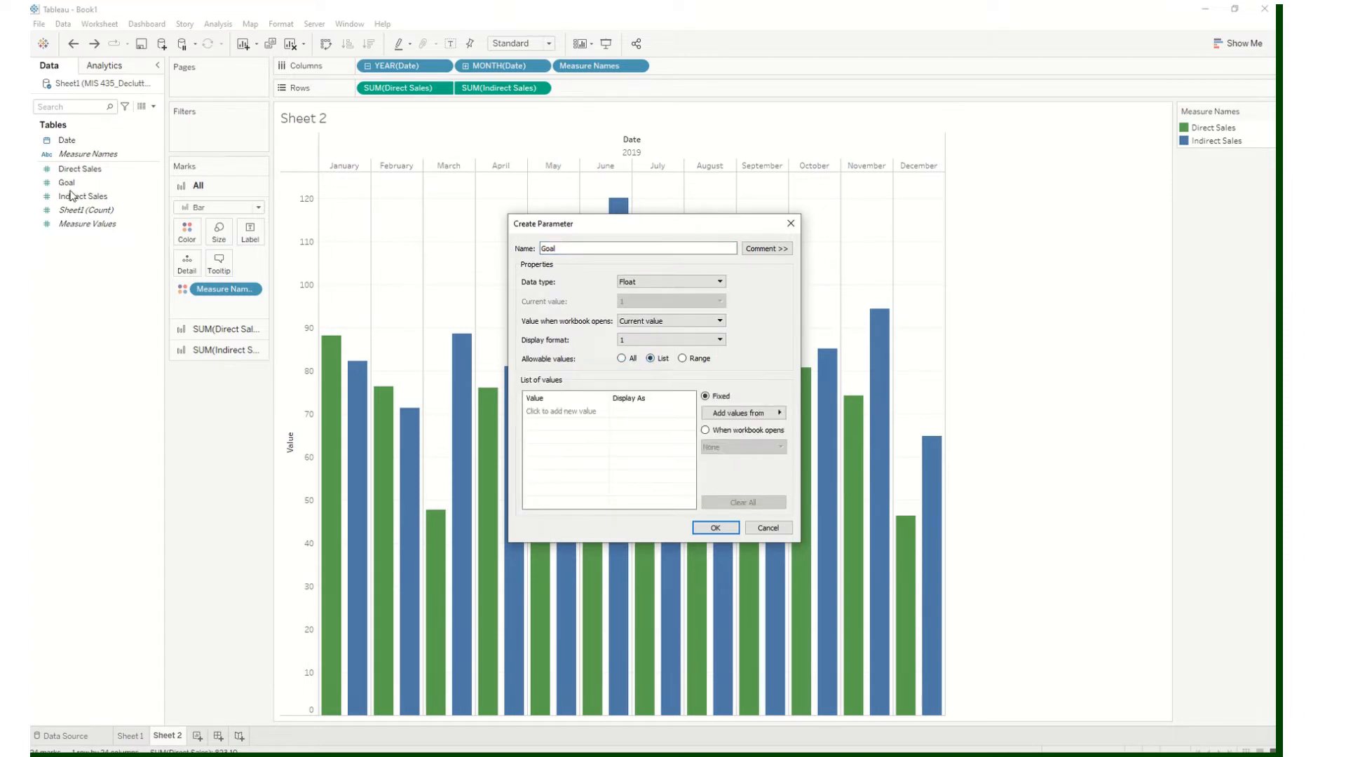
click(761, 418)
click(810, 433)
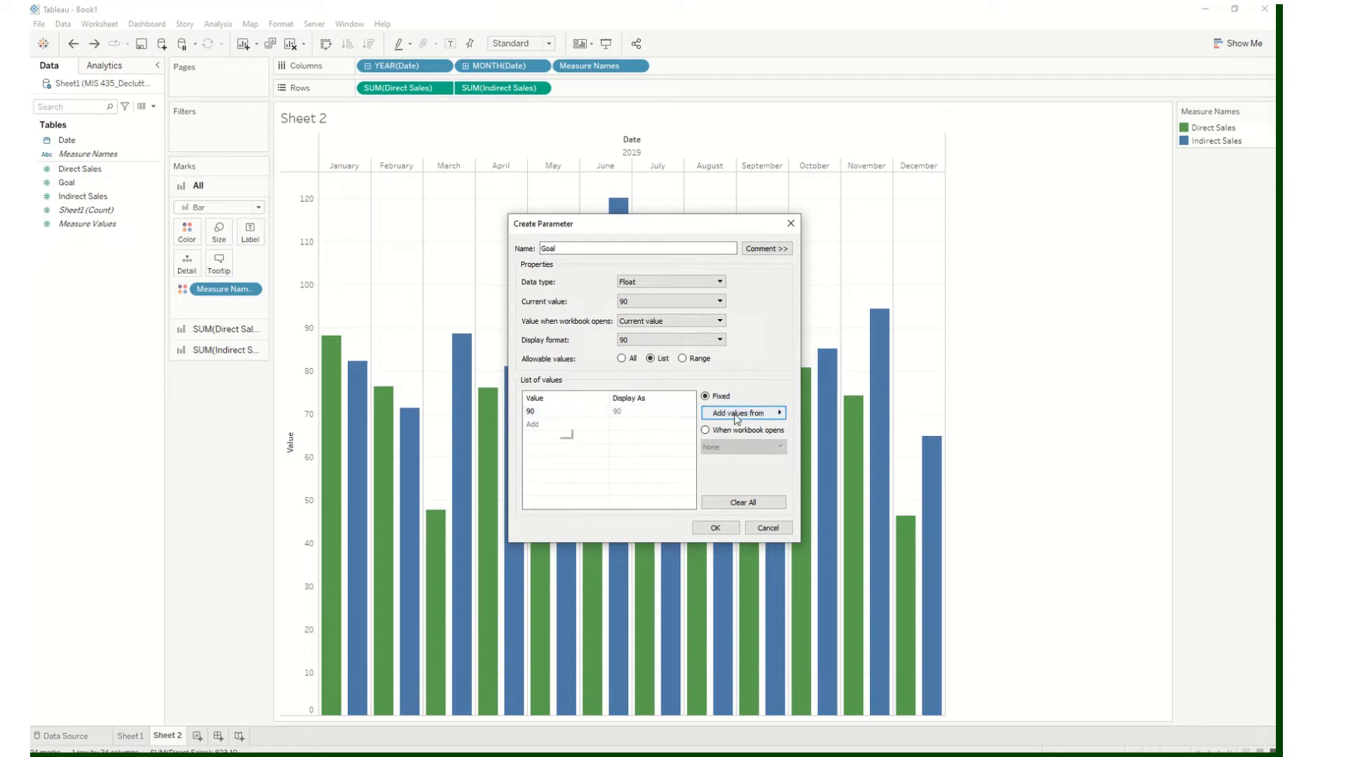
click(715, 528)
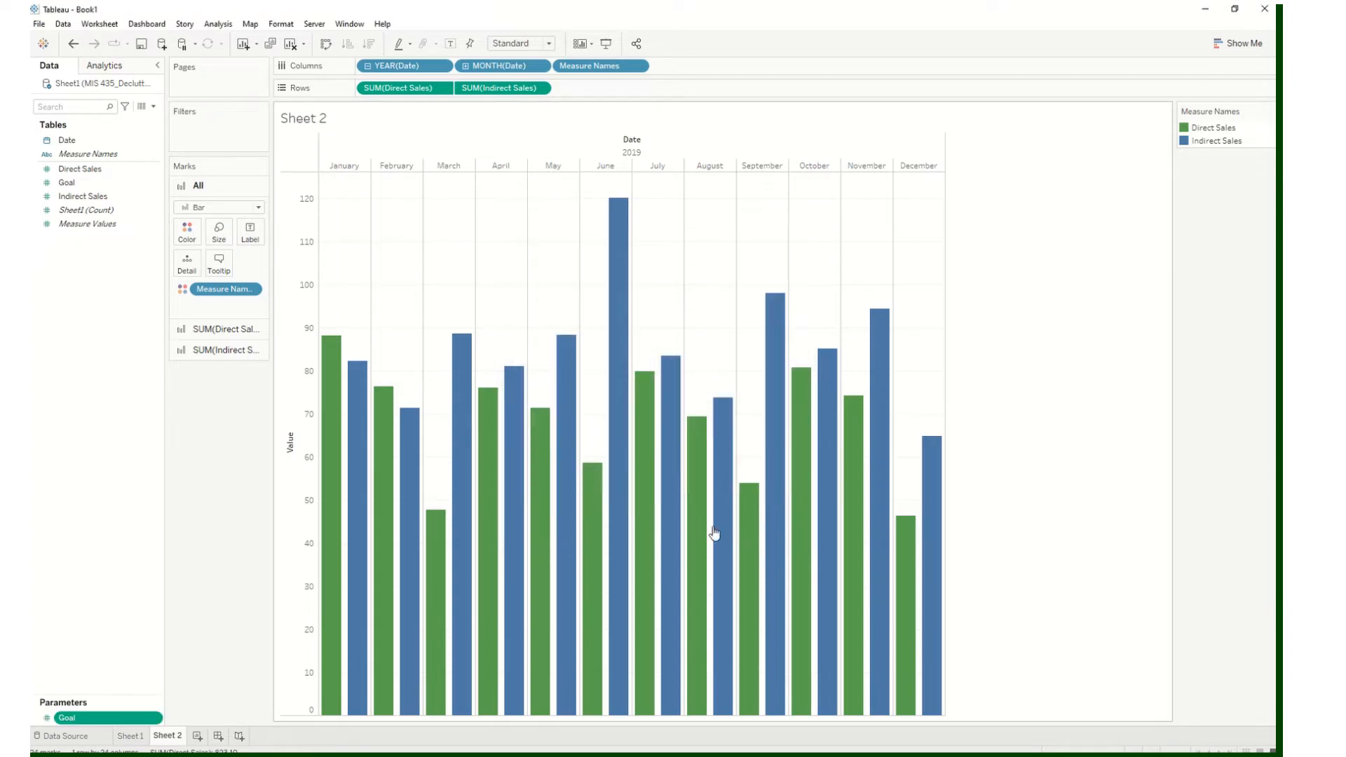
Check the Goal column's values in the data source and extend the Parameters section on Sheet 2 up to the field list
click(65, 736)
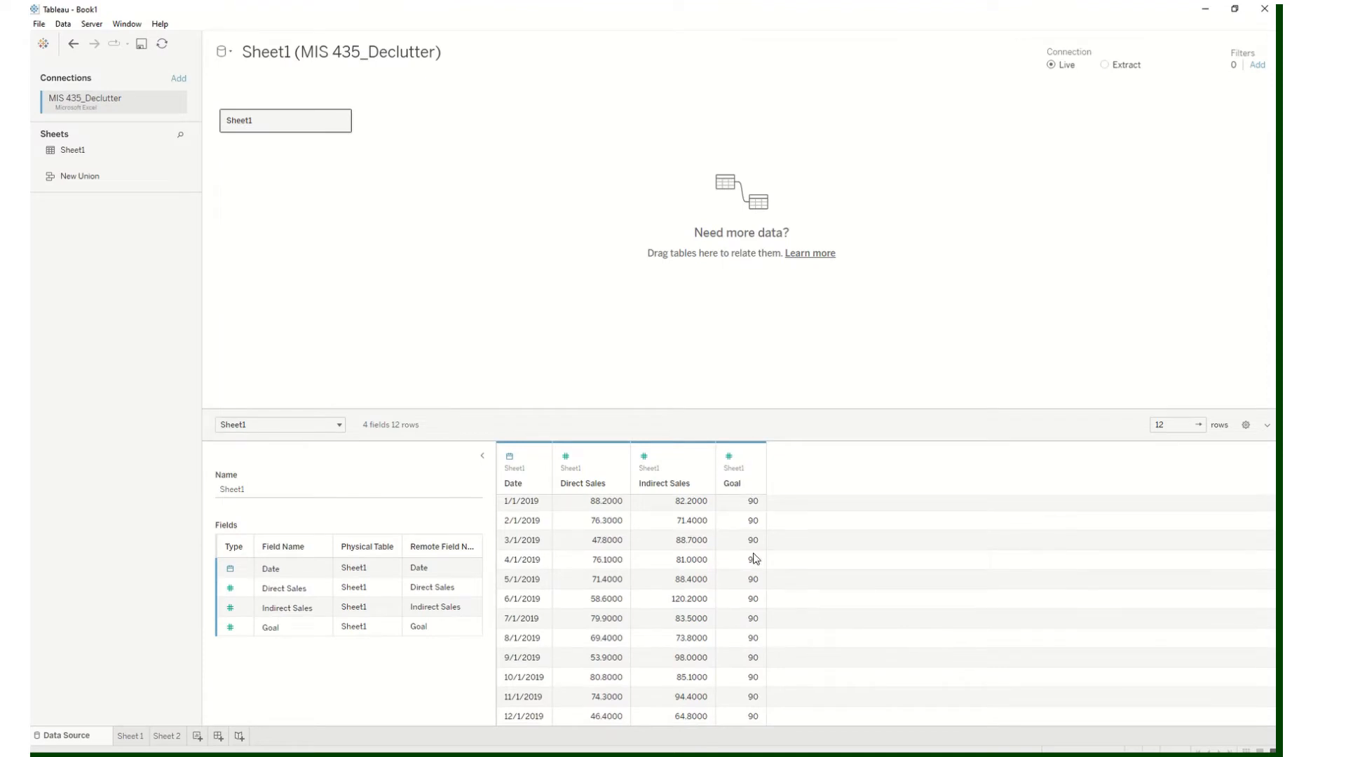
click(167, 736)
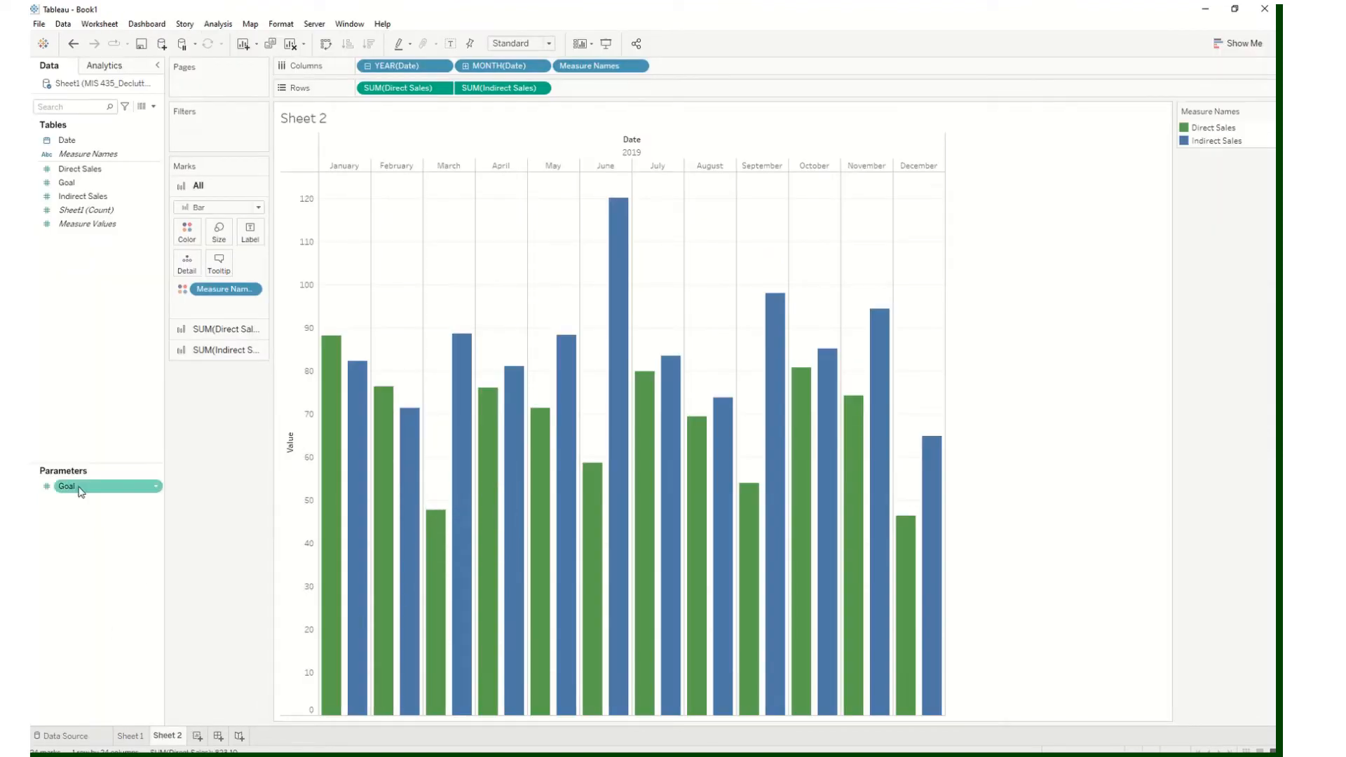
drag(71, 464, 131, 243)
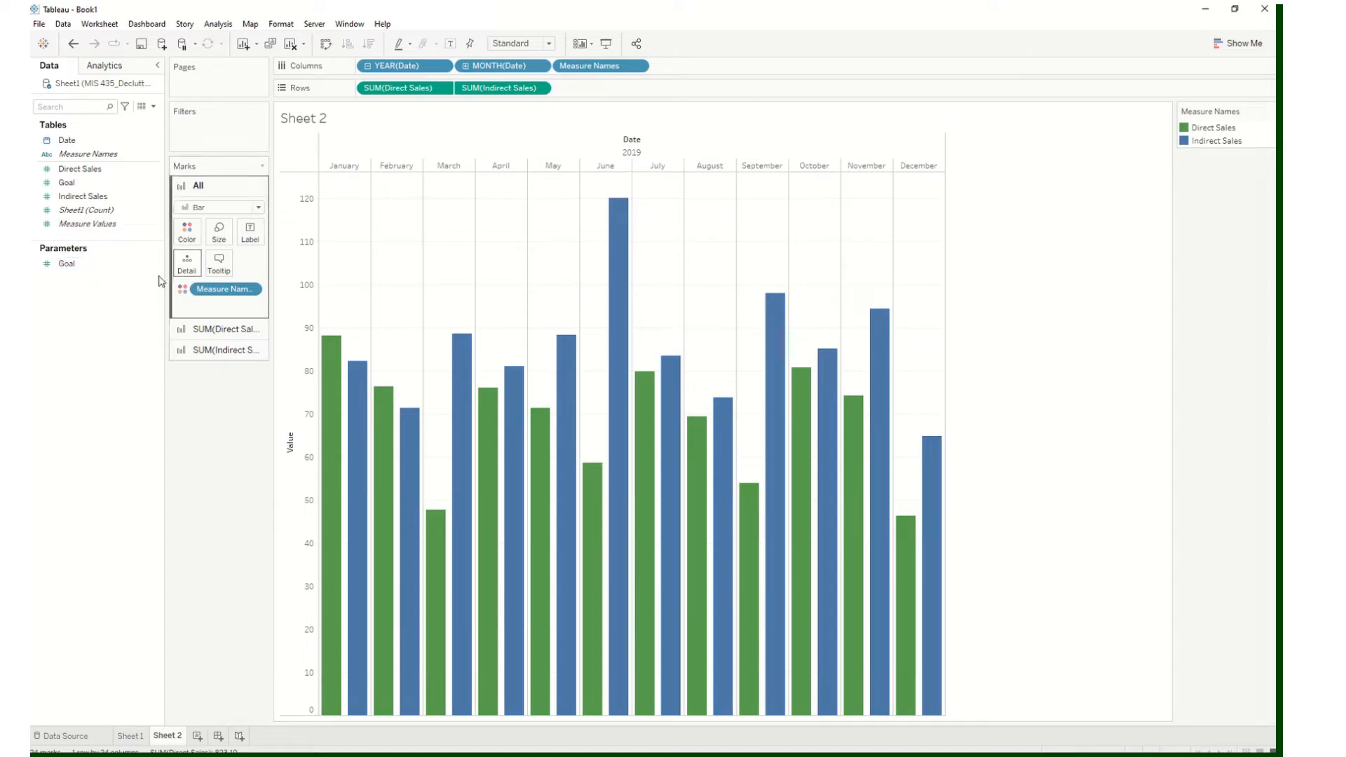
Add a reference line scoped to the entire table and set the Direct Sales line's value to the Goal parameter
click(104, 65)
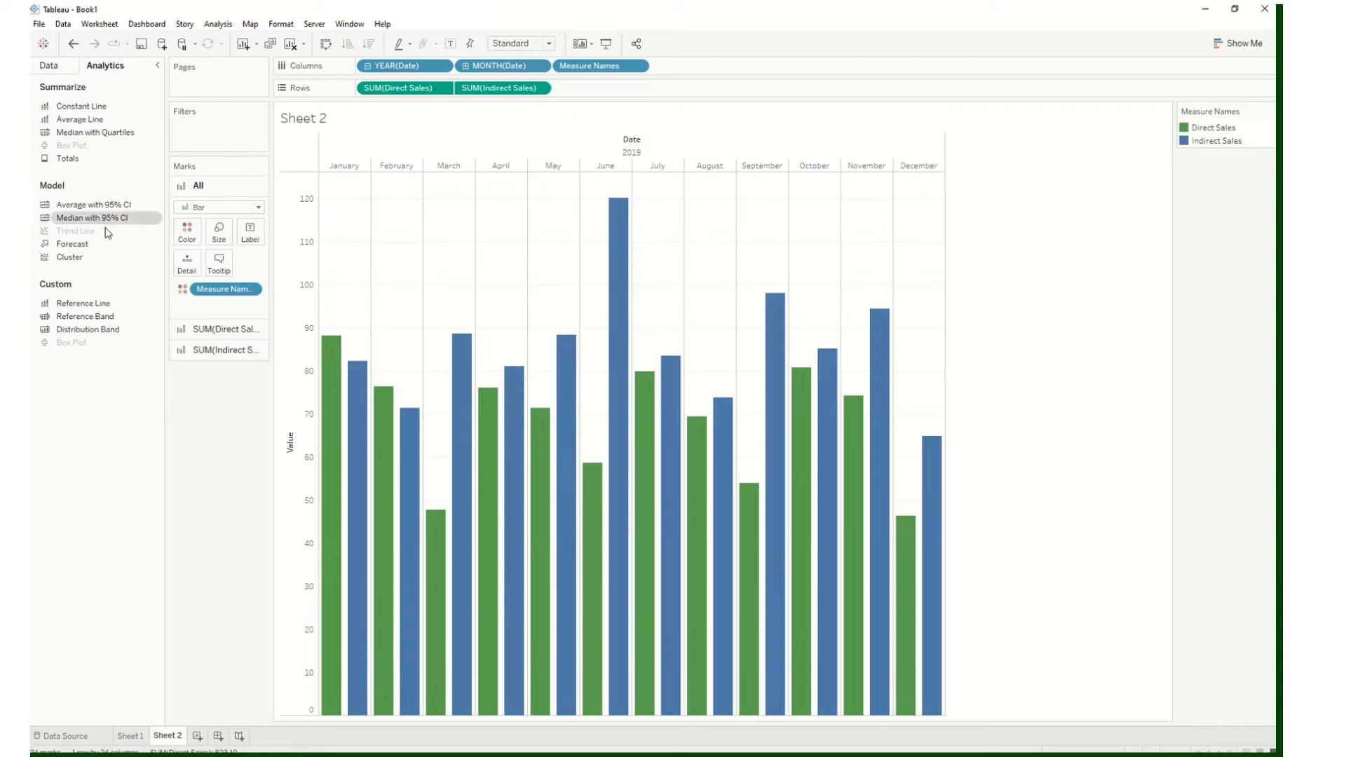
drag(70, 304, 384, 166)
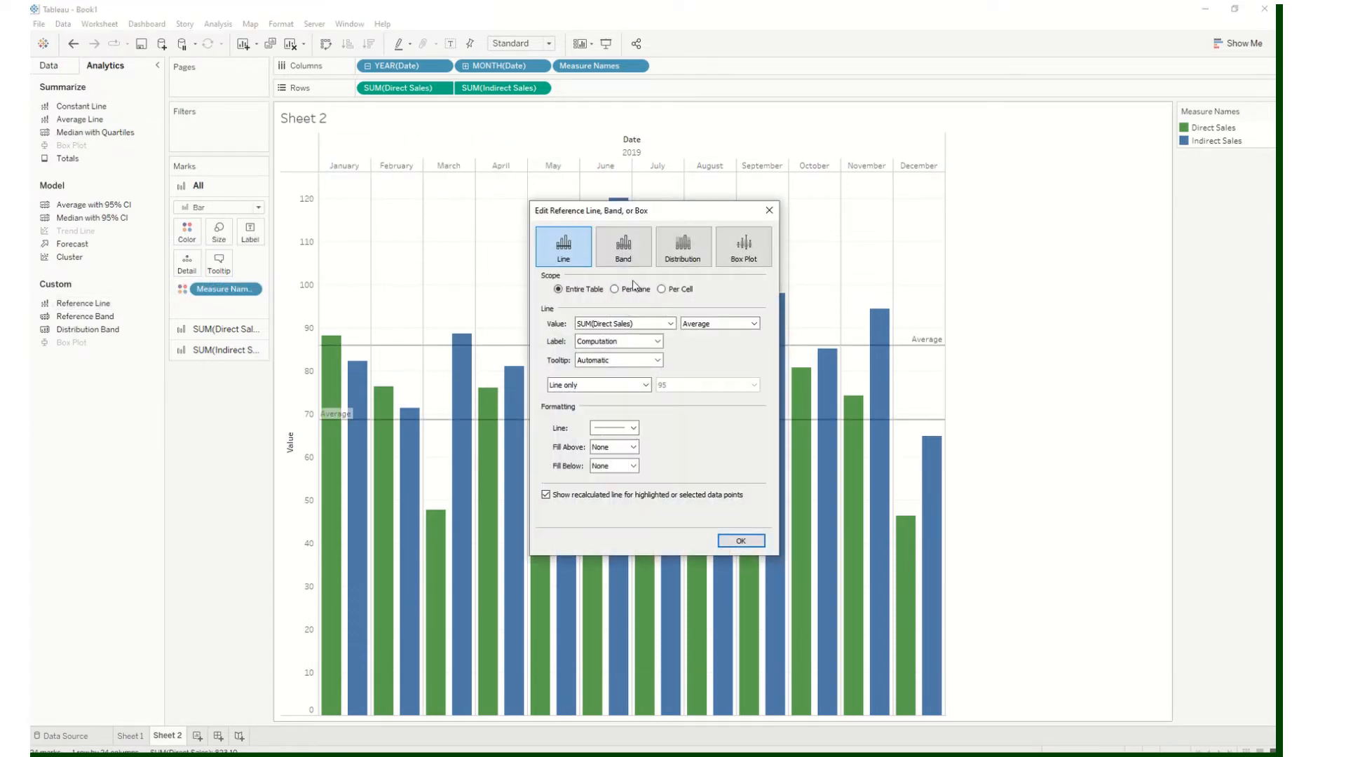
click(624, 324)
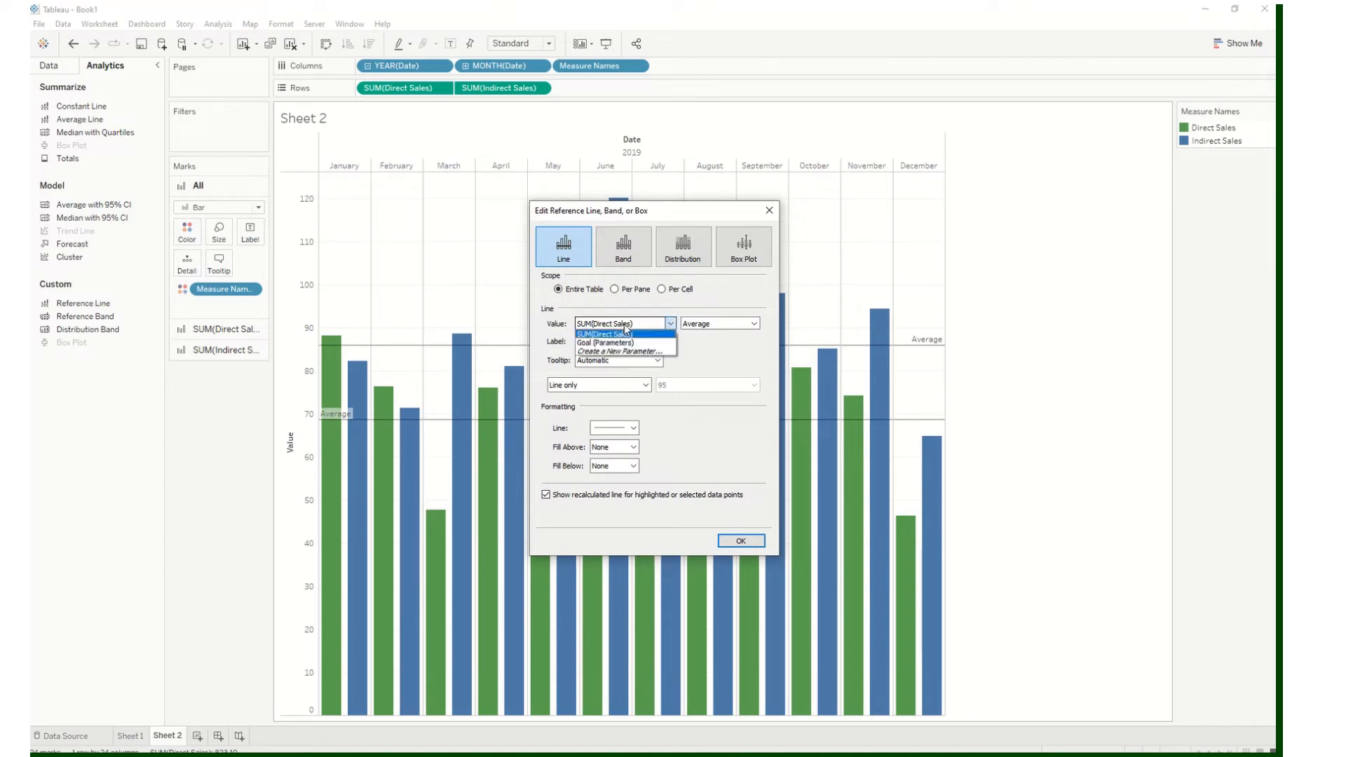
click(610, 320)
click(609, 320)
click(618, 343)
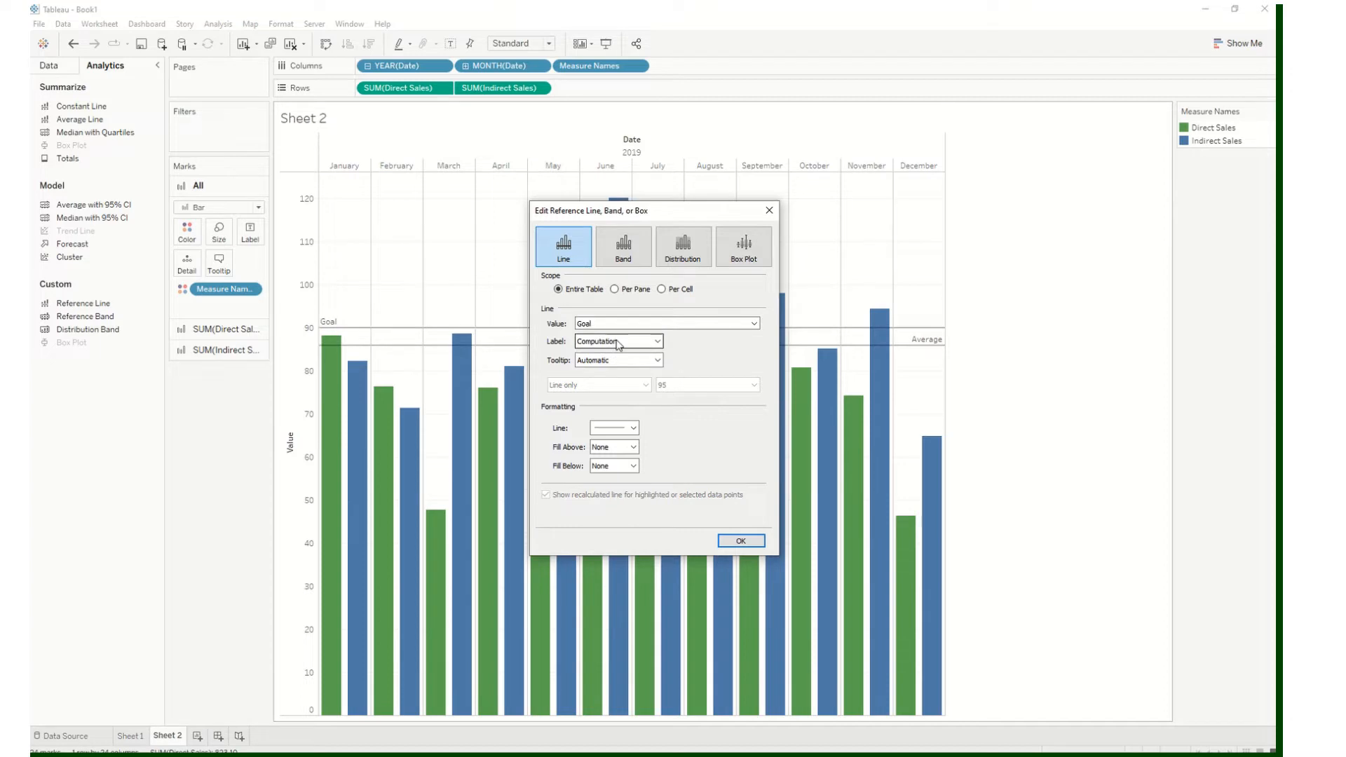
Color the Goal reference line red and apply the reference line settings
click(616, 427)
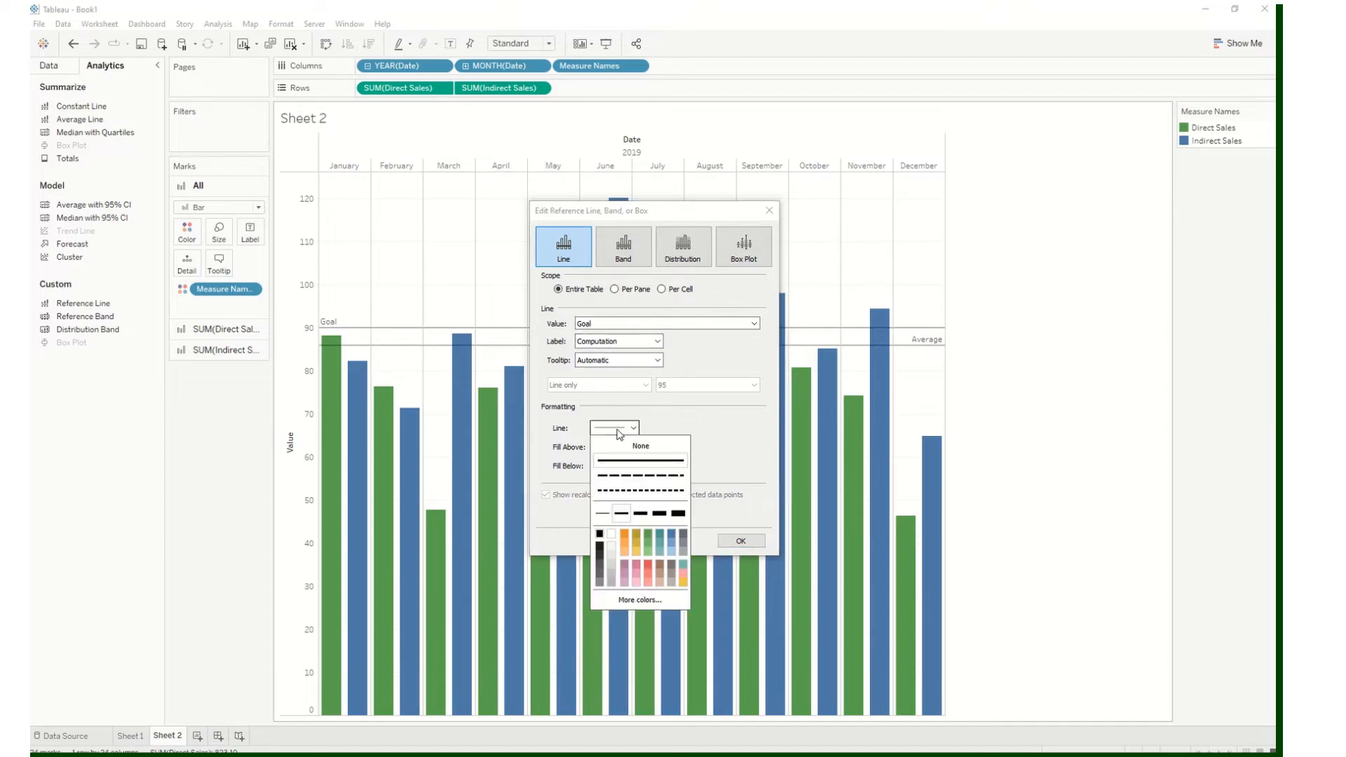
click(649, 573)
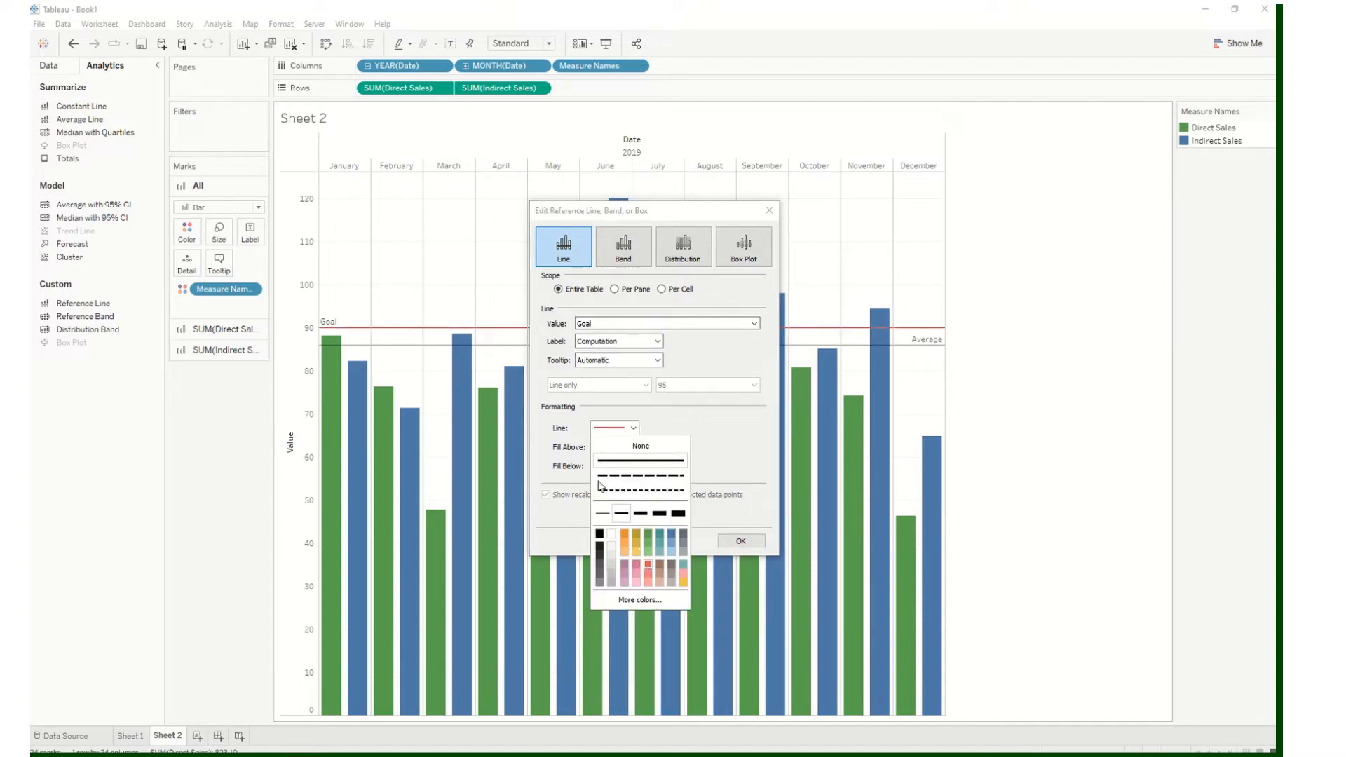
click(746, 424)
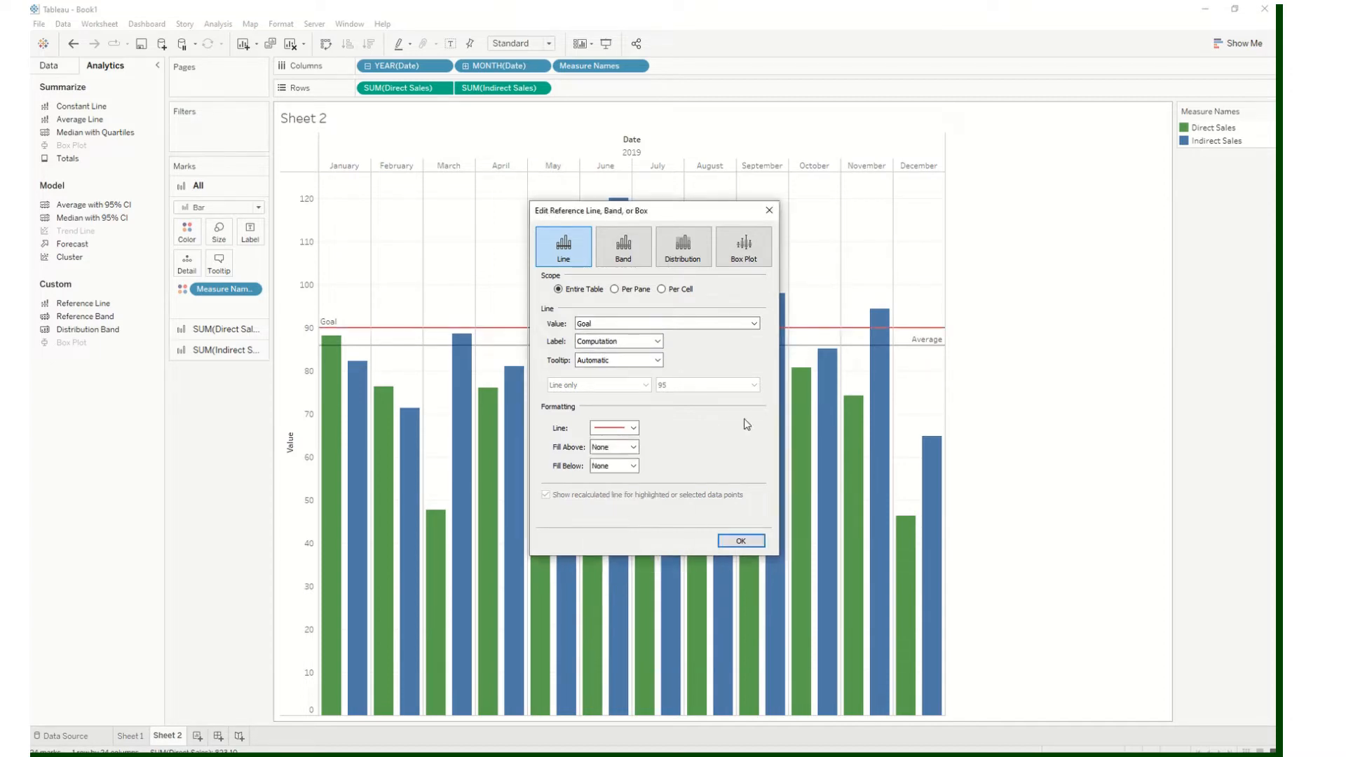
click(740, 541)
Remove the Average reference line from the chart, leaving the Goal line in place
click(749, 345)
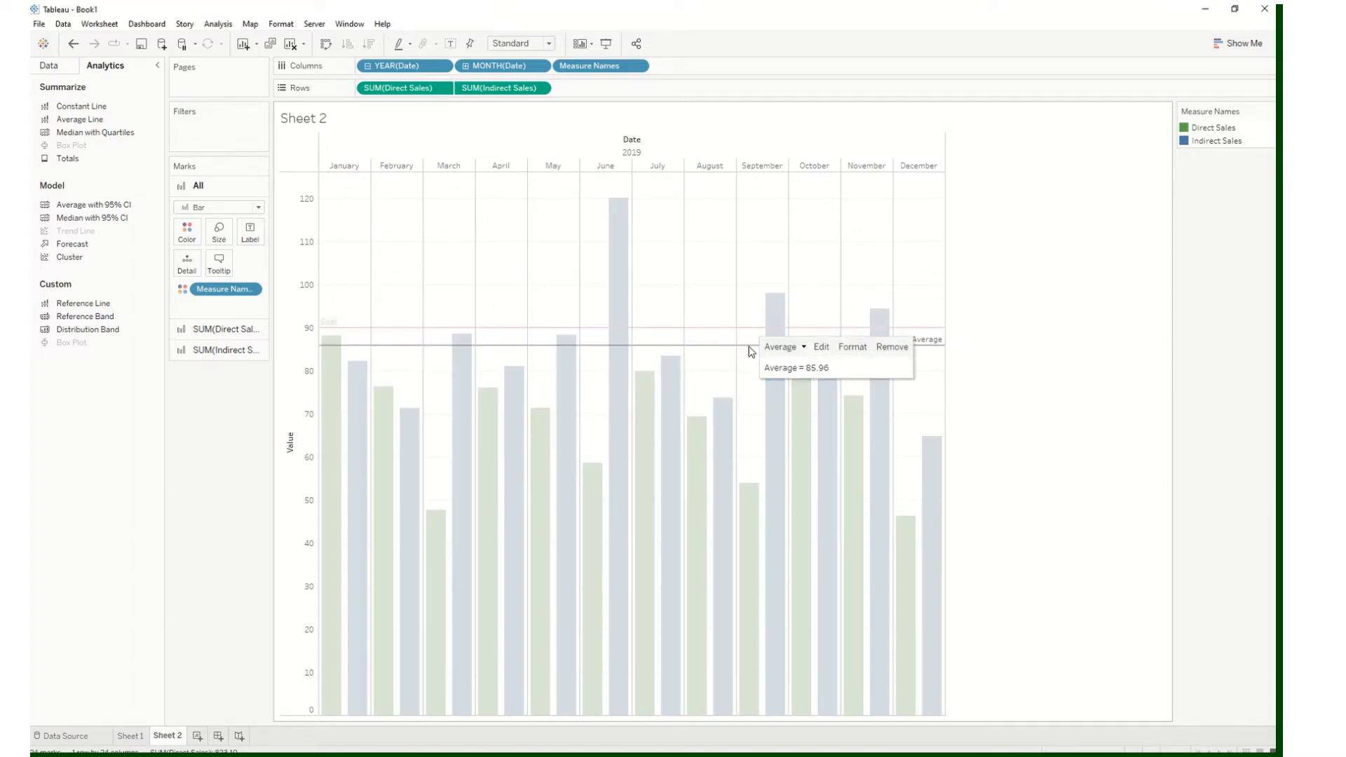
click(750, 352)
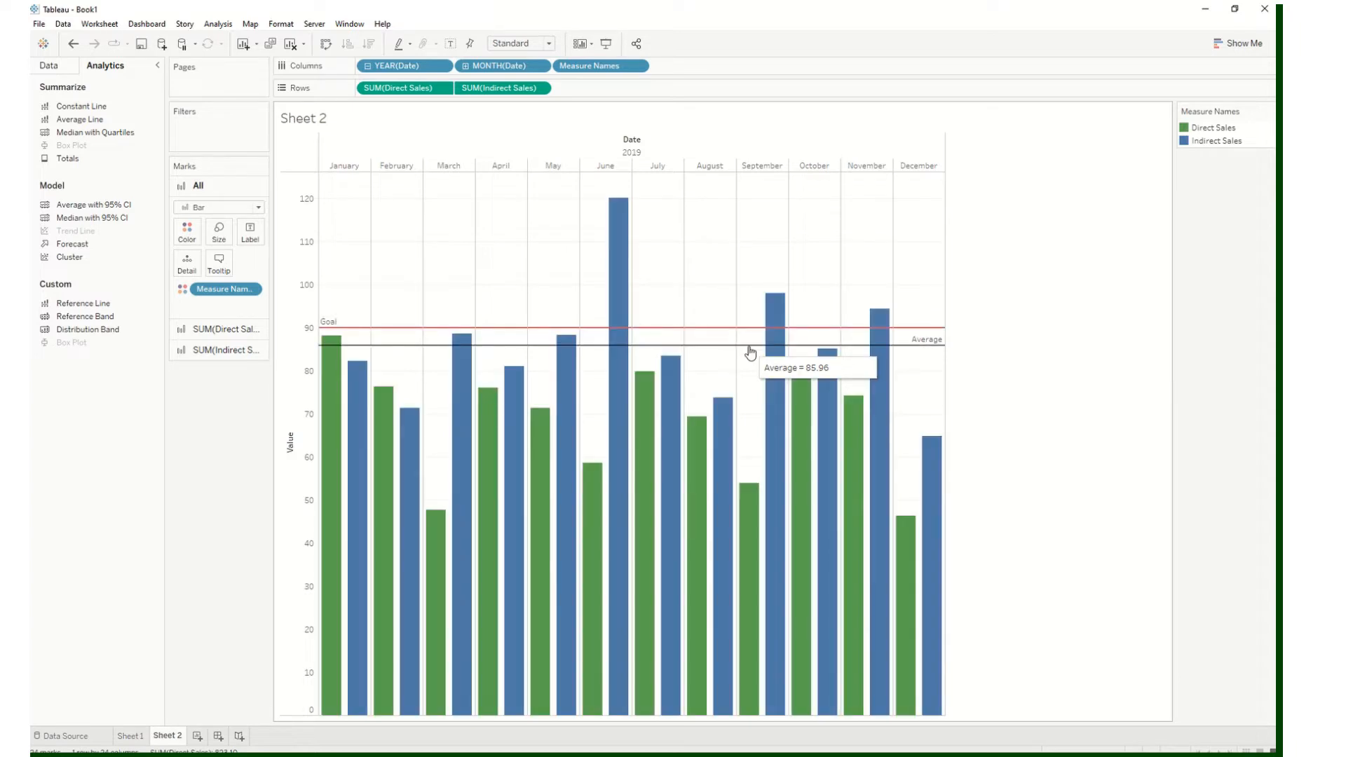
click(919, 349)
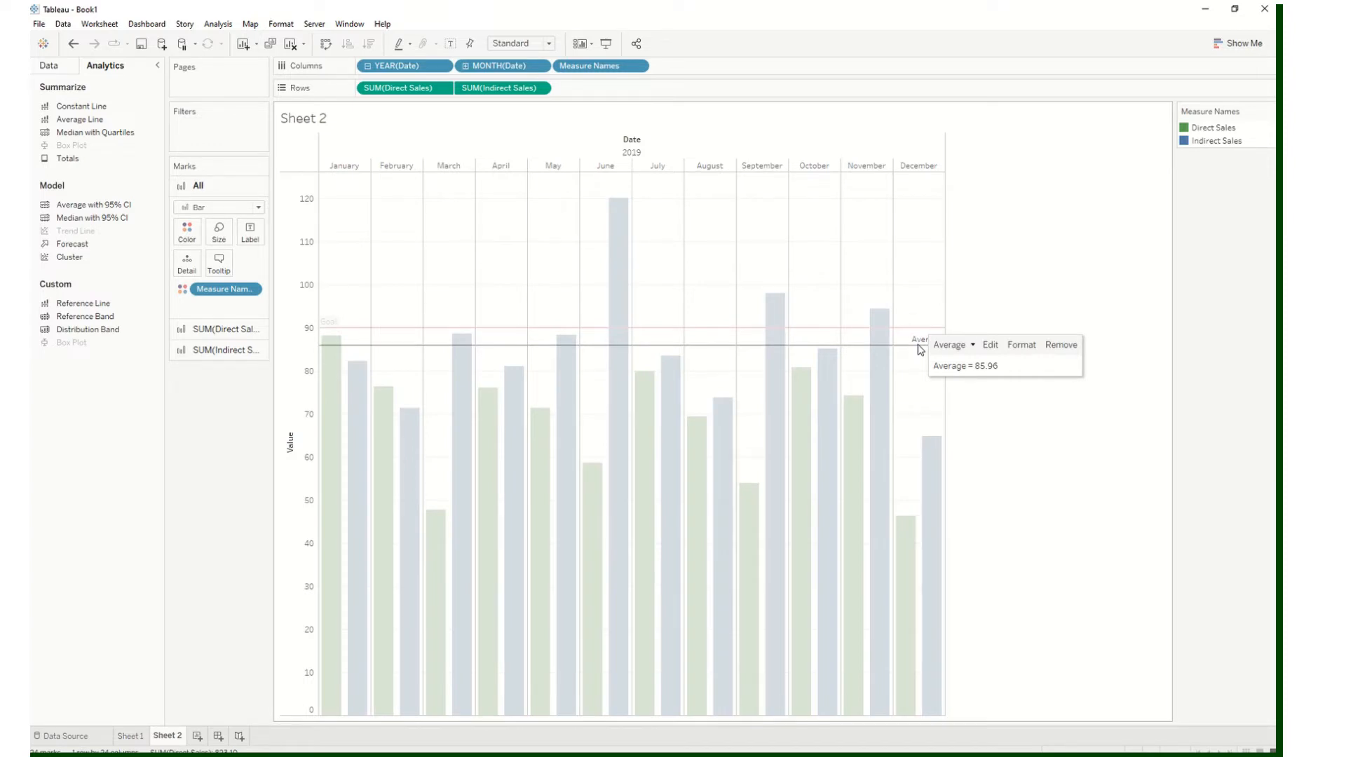
click(904, 354)
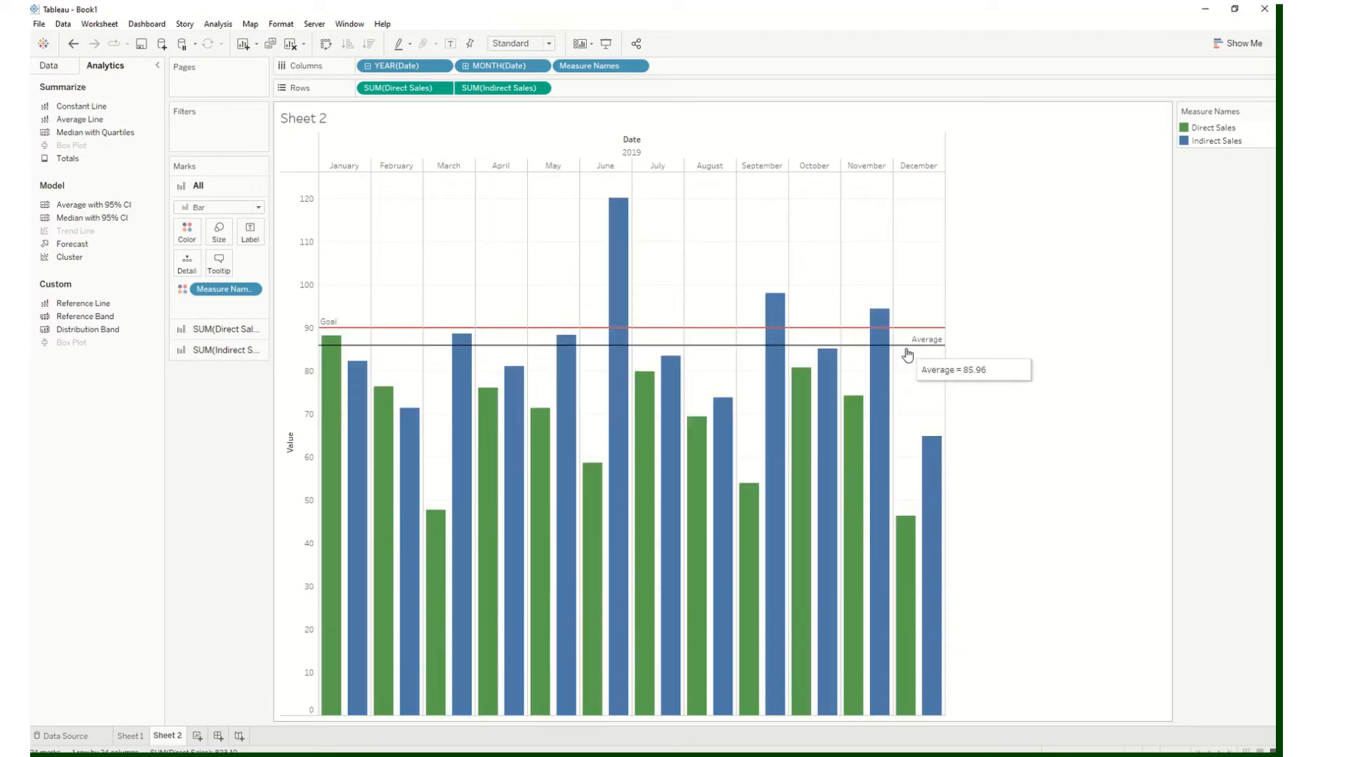
click(908, 355)
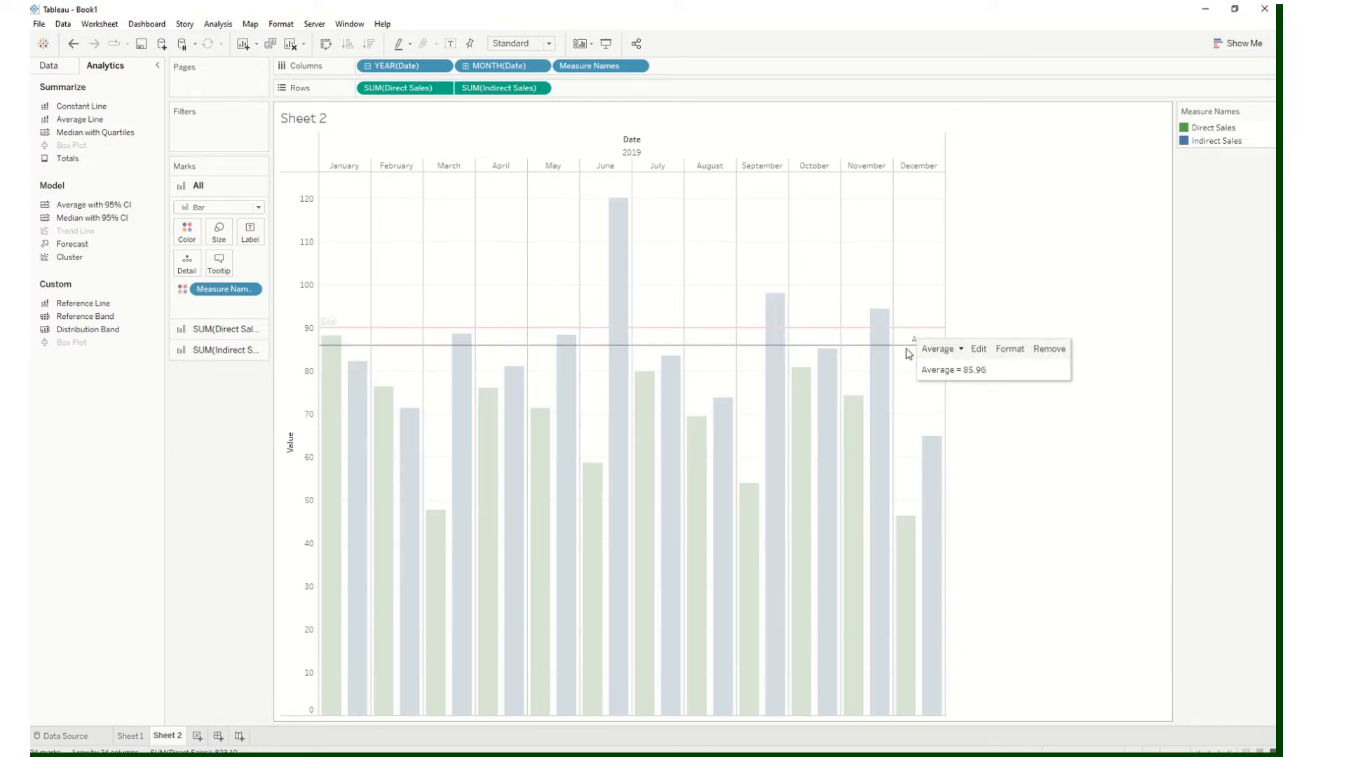
click(1041, 353)
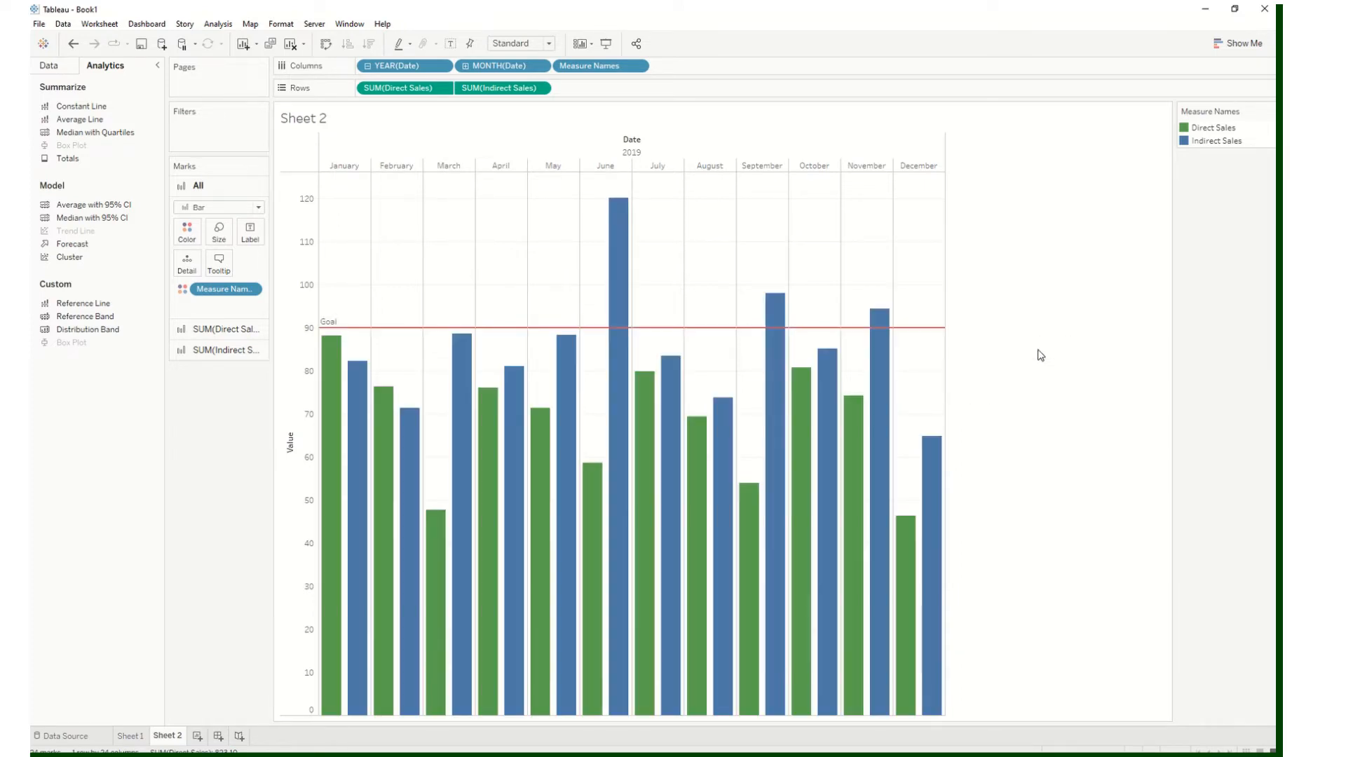
Give the Goal reference line a custom label reading "GOAL WOO!" and apply the reference line settings
click(333, 328)
click(353, 325)
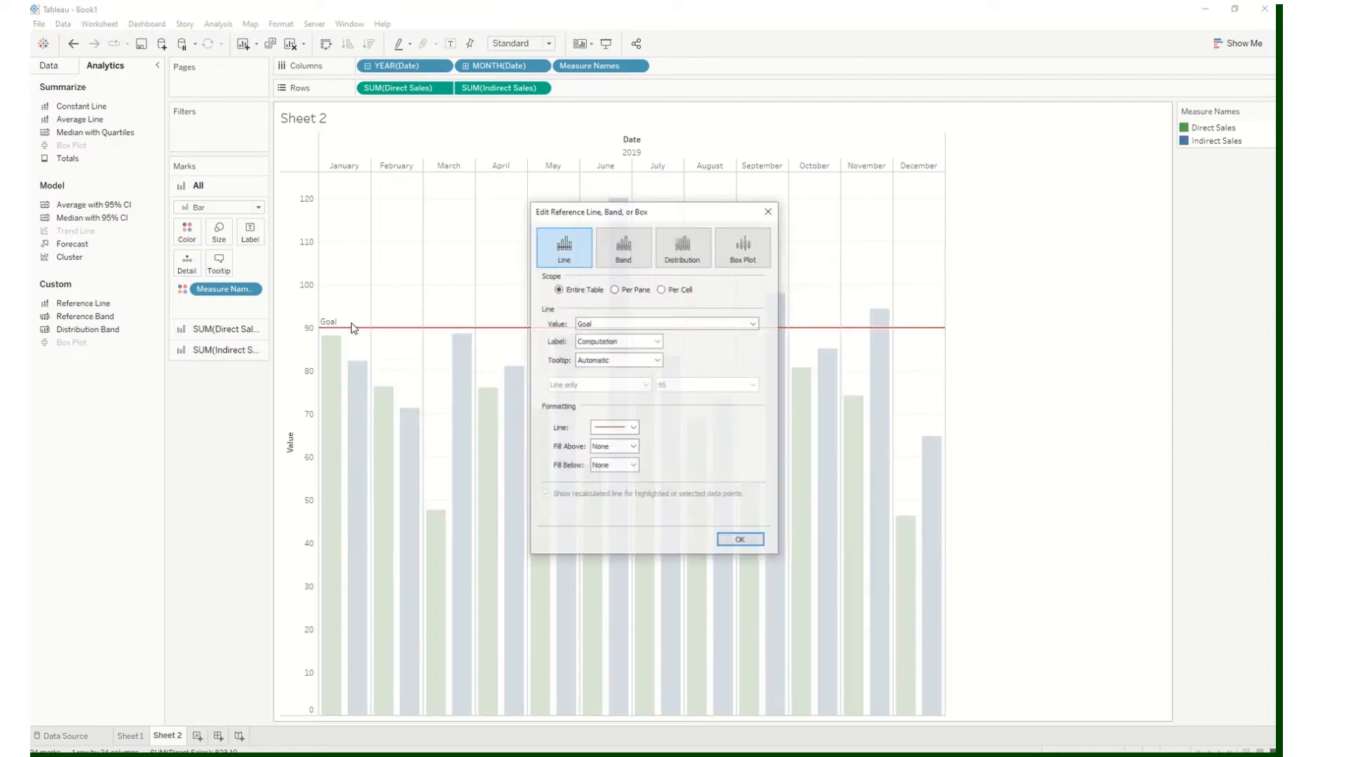
click(597, 326)
click(600, 334)
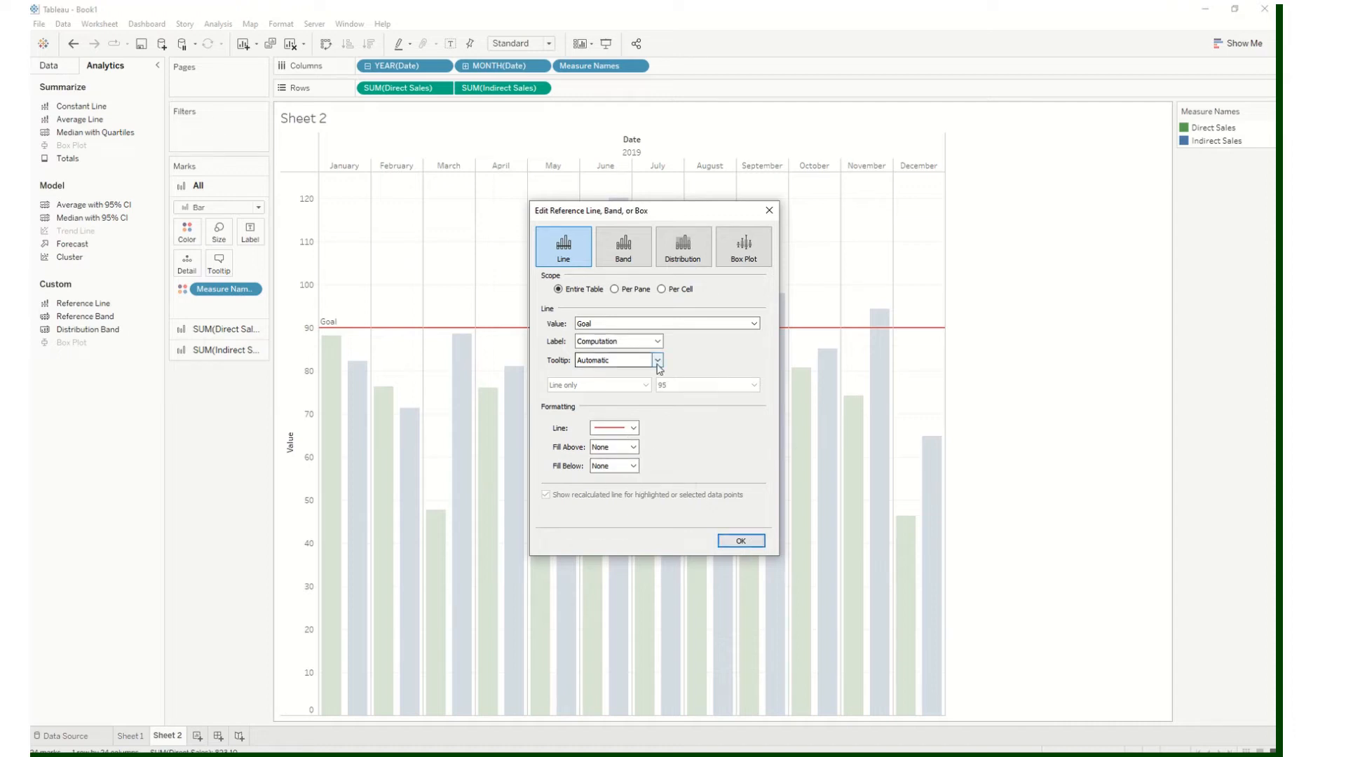
click(637, 343)
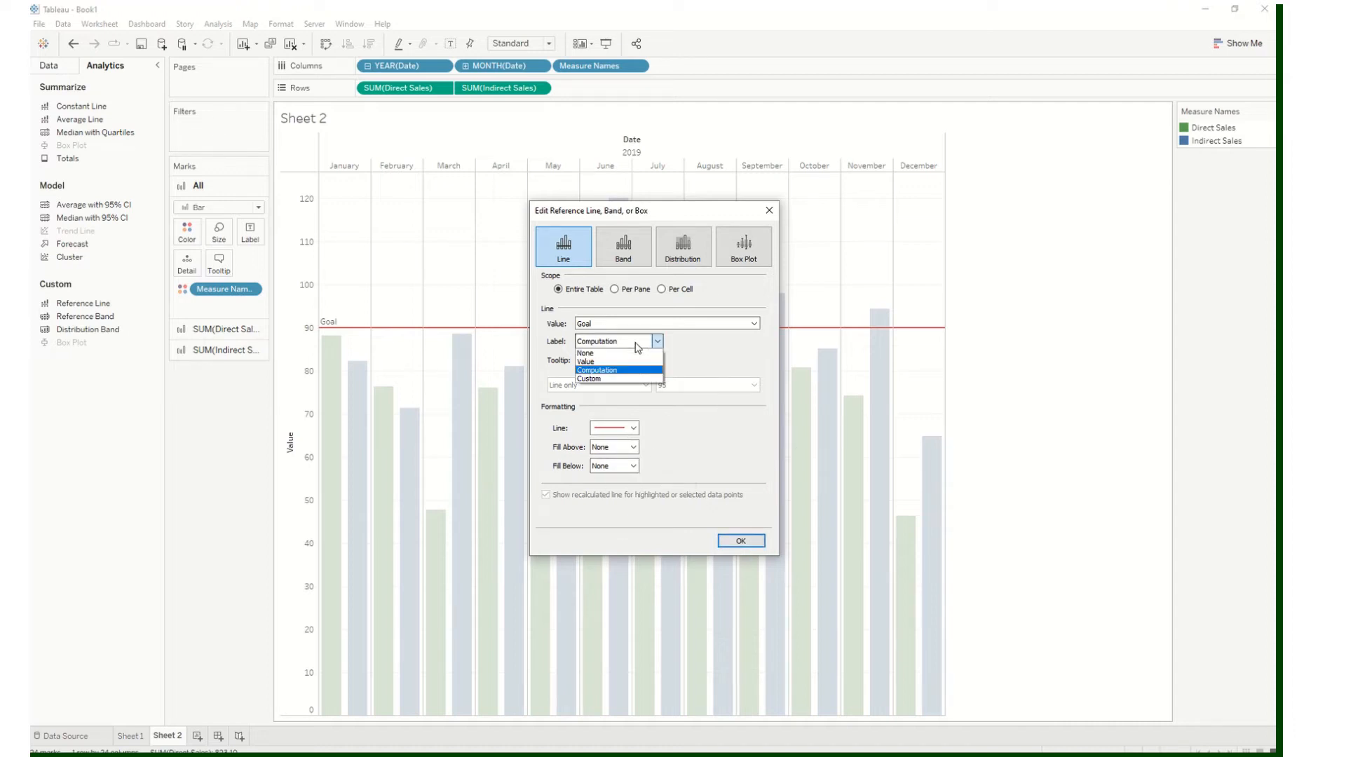
click(636, 343)
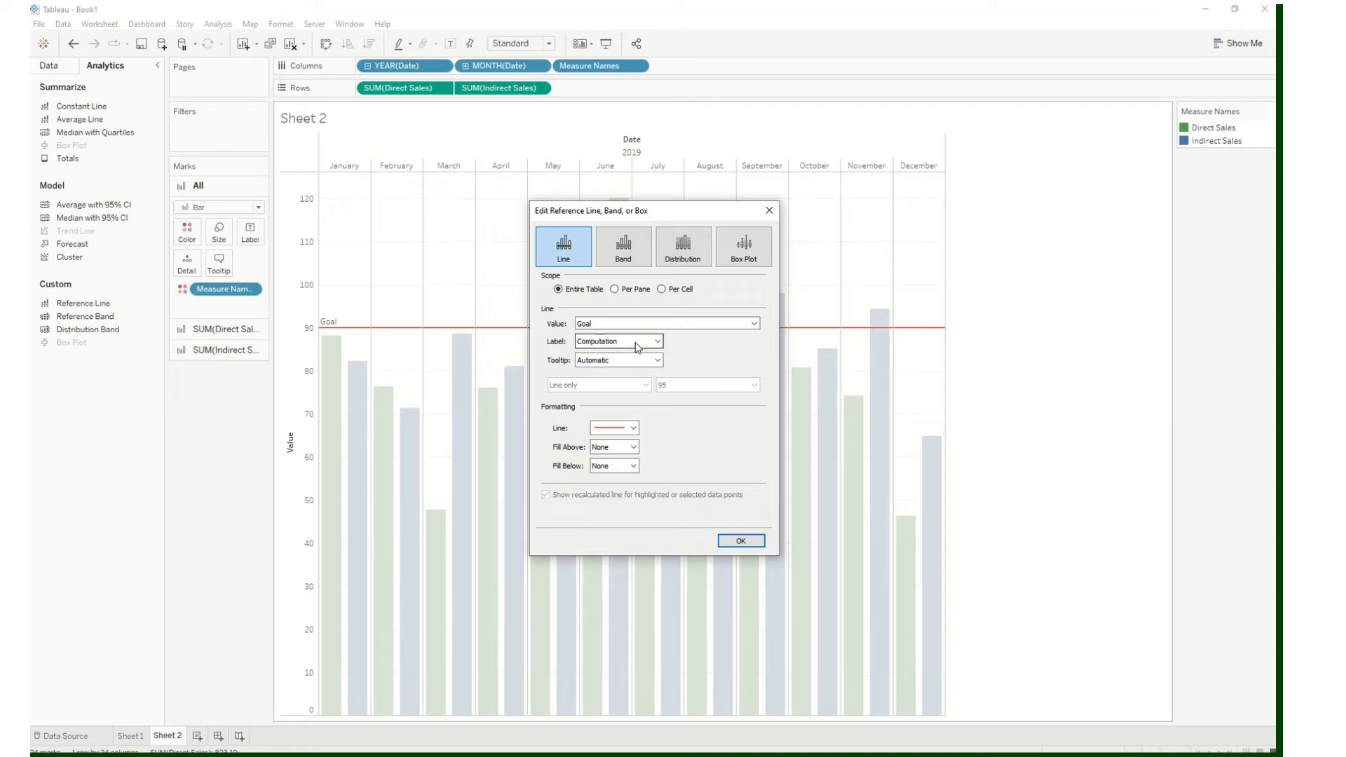
click(596, 347)
click(603, 382)
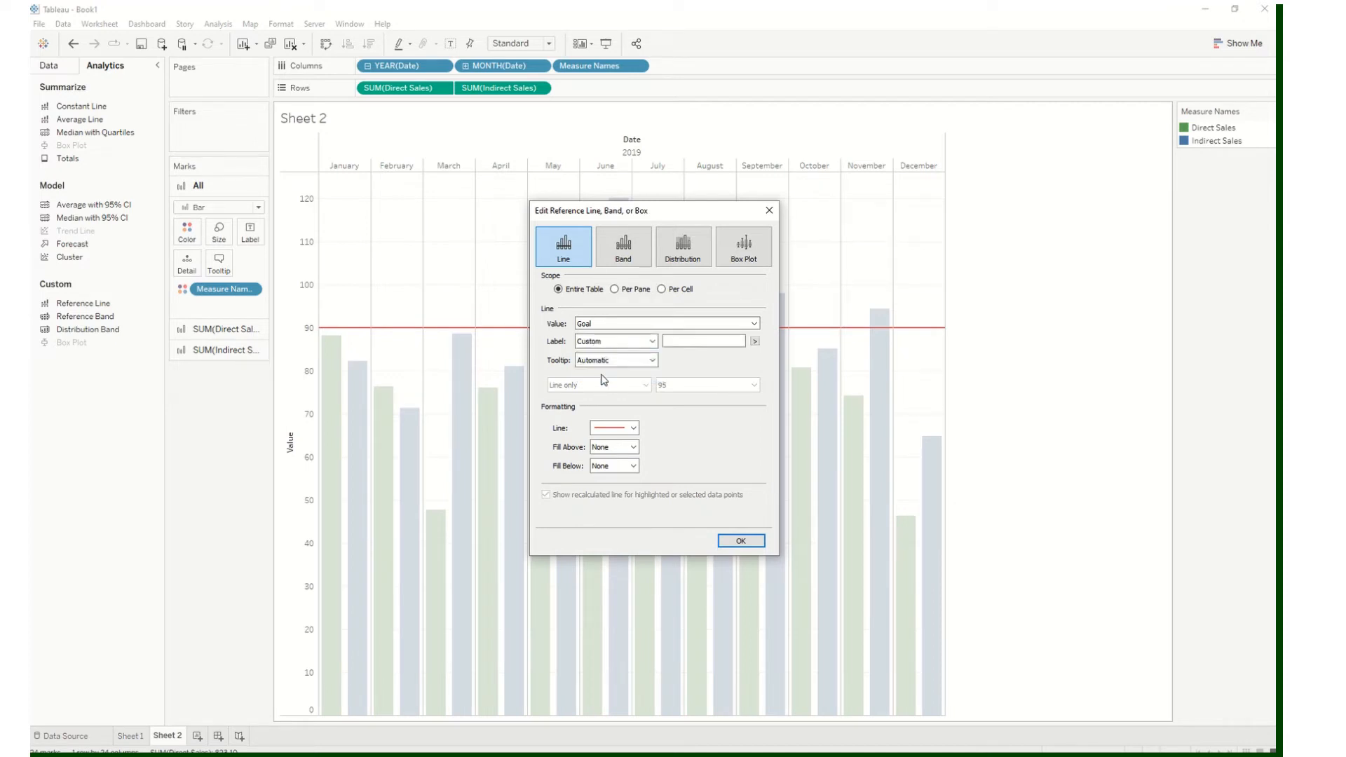
click(684, 342)
text(GOAL W)
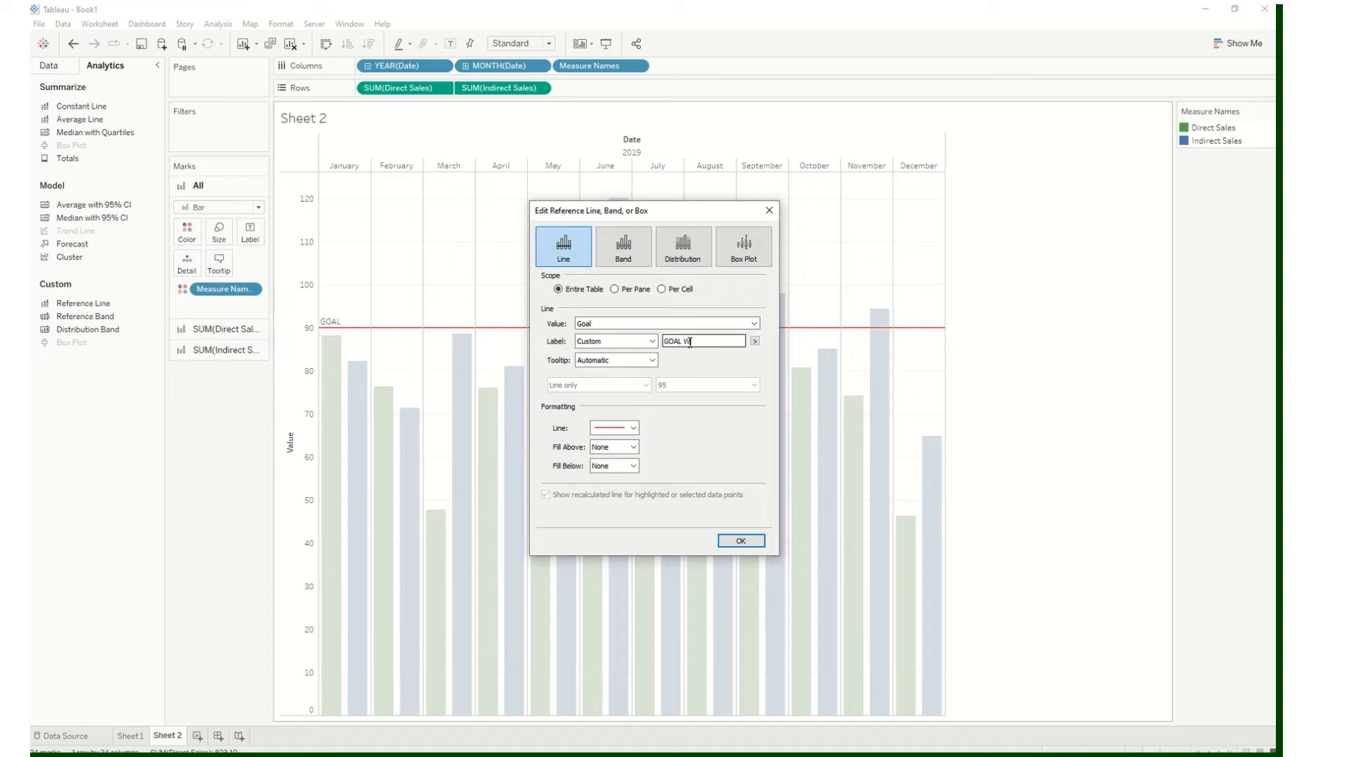
text(OO!)
click(746, 541)
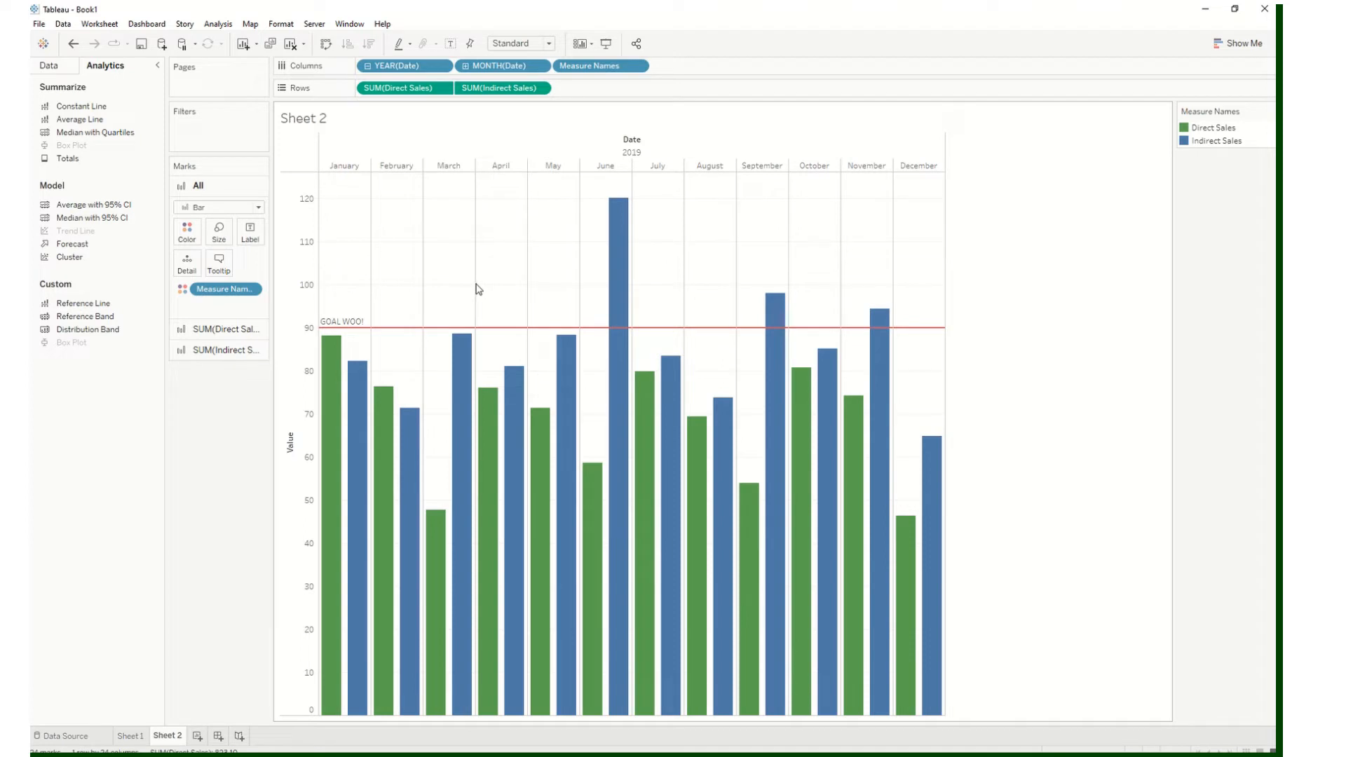
Create a calculated field named "Goal Over/Under - Direct Sales"
mouse_move(371, 328)
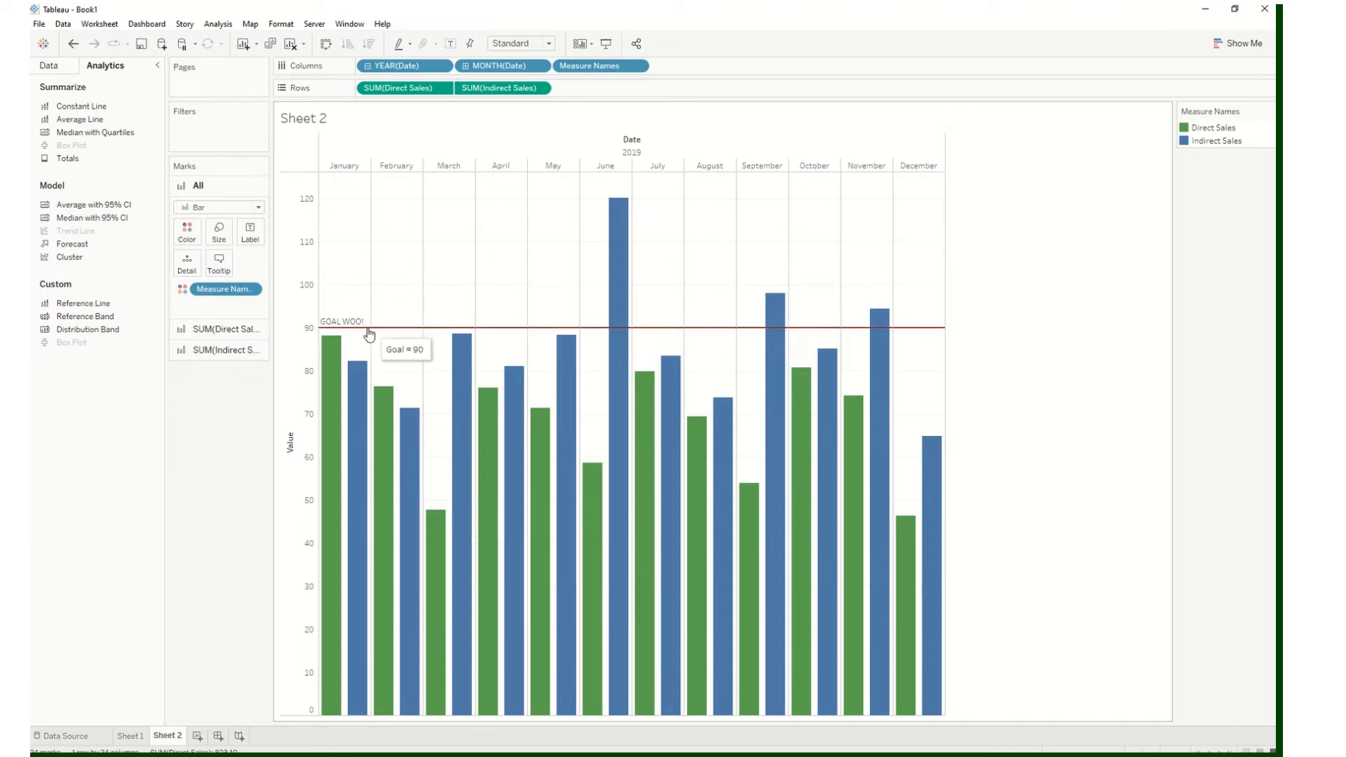
mouse_move(335, 342)
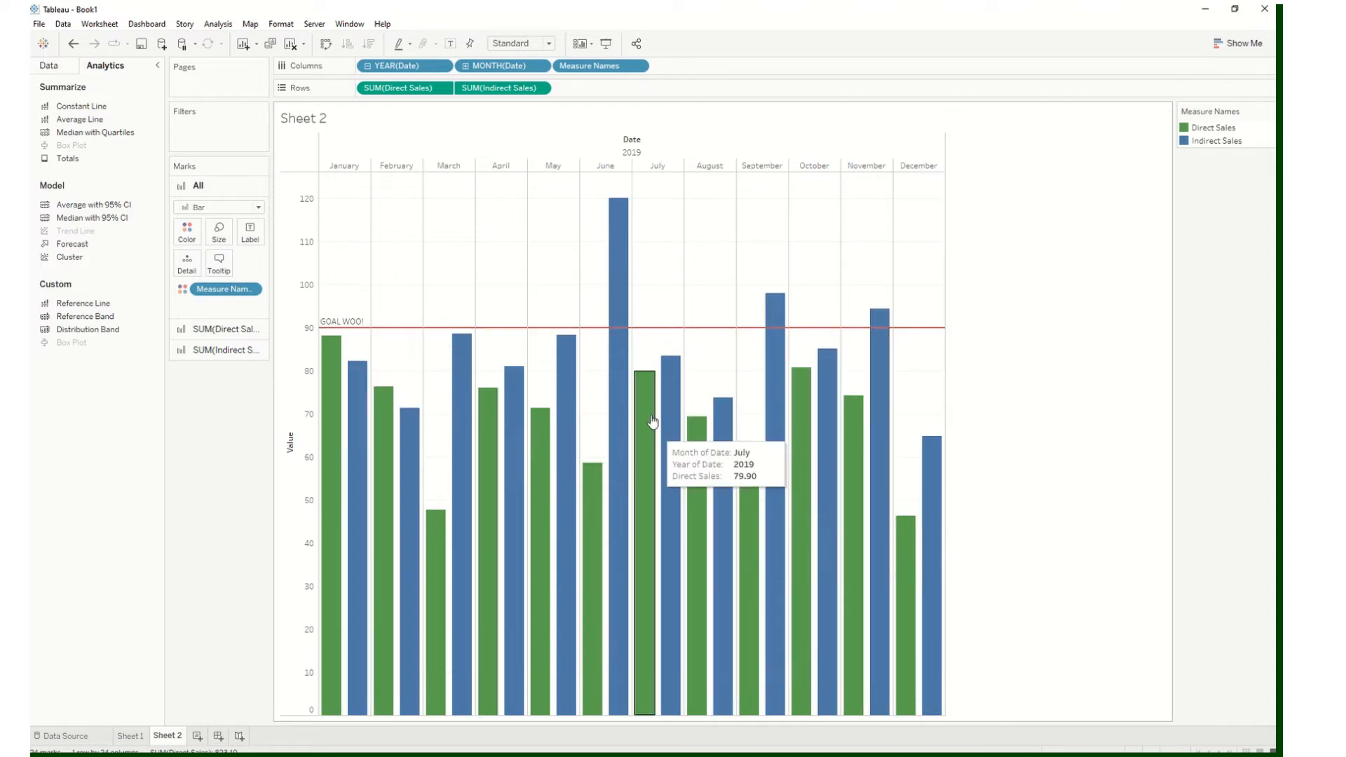
mouse_move(618, 223)
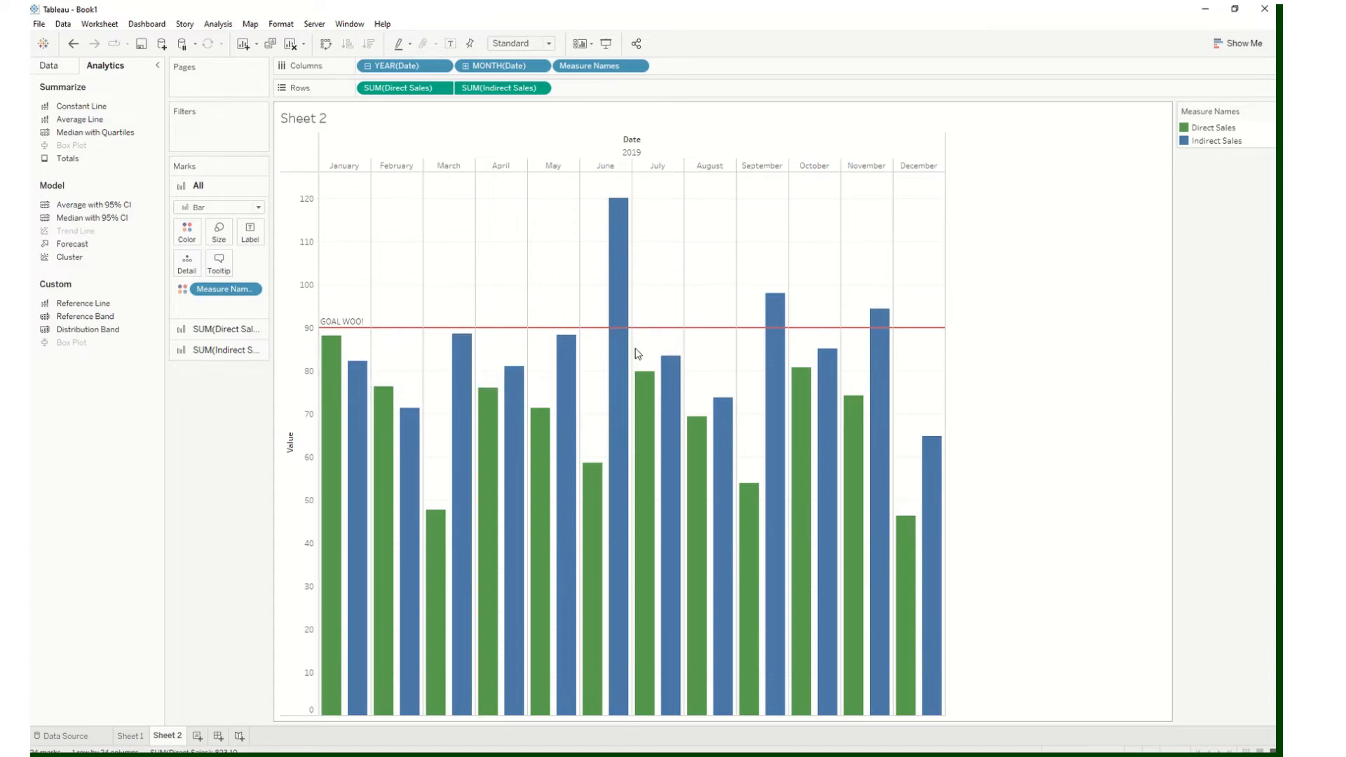
click(59, 71)
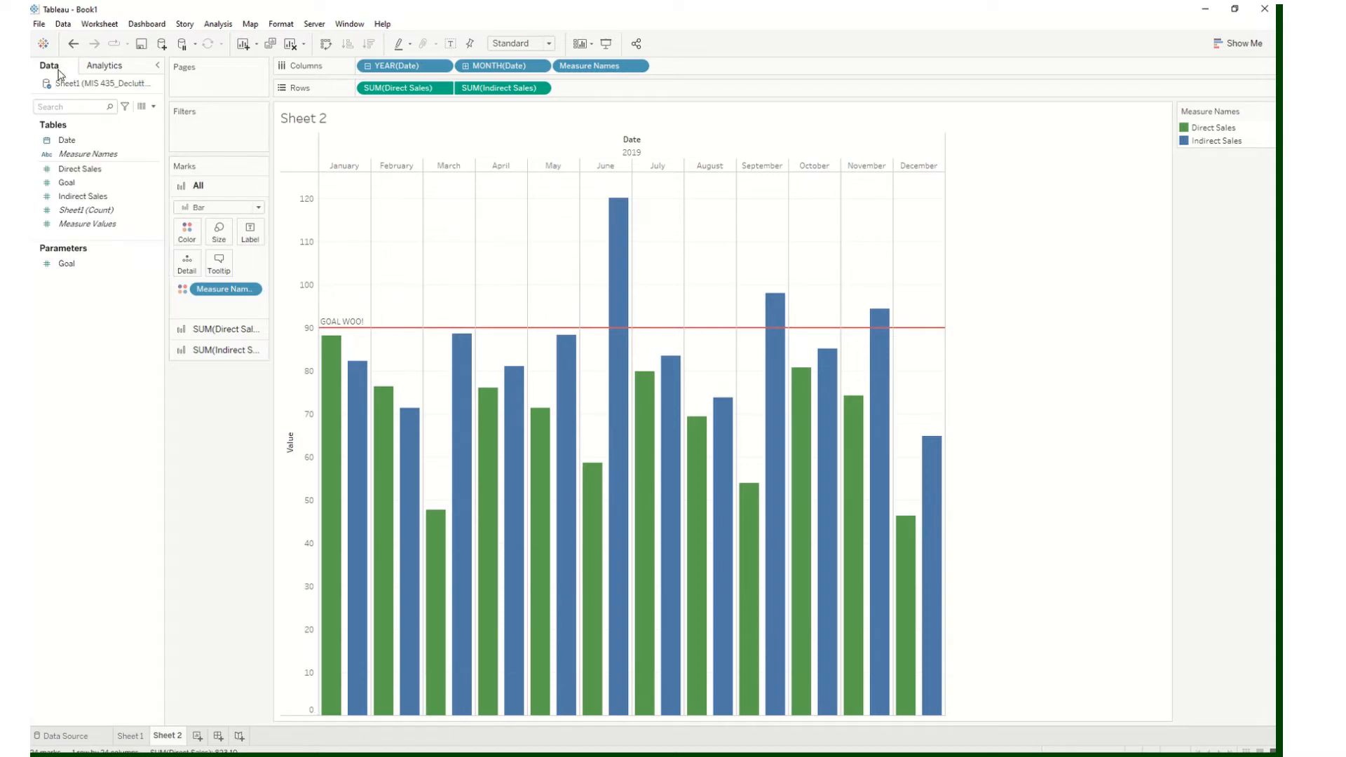
click(154, 107)
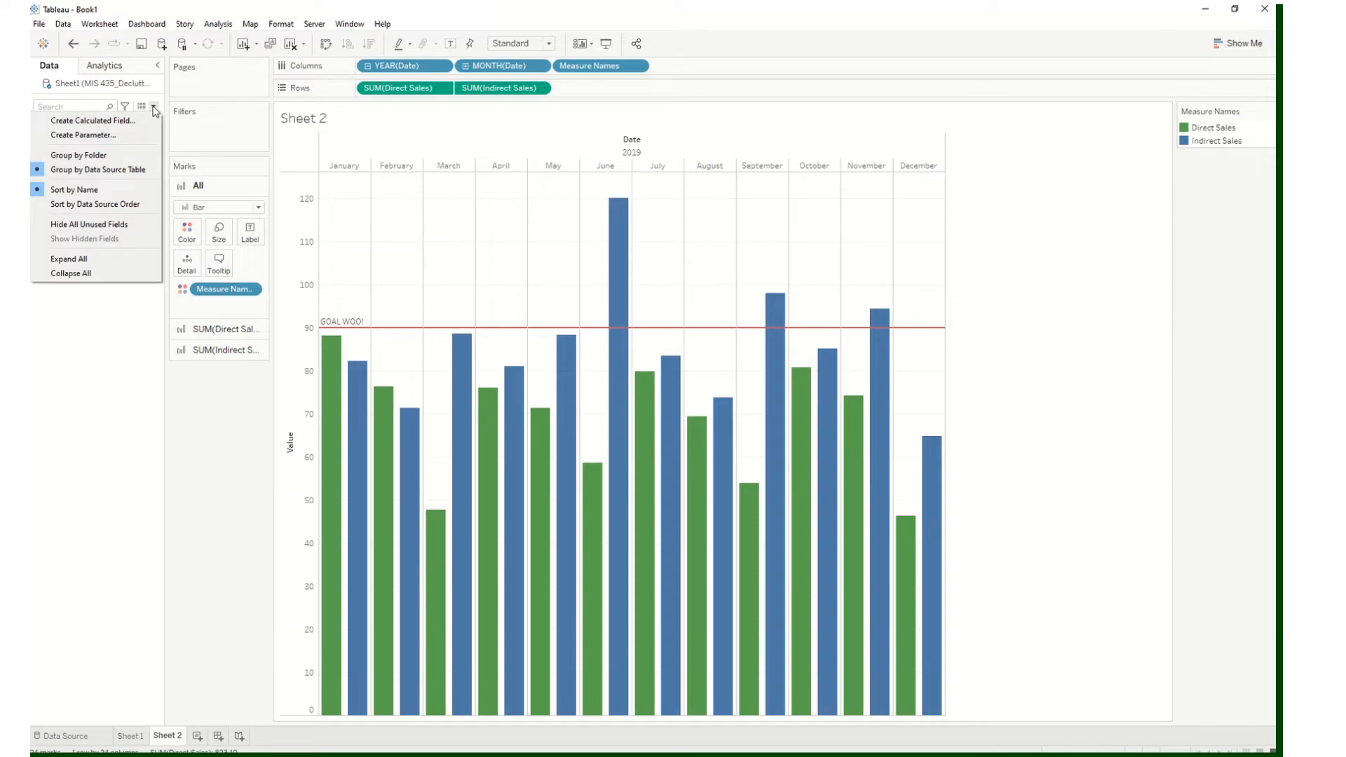
click(125, 120)
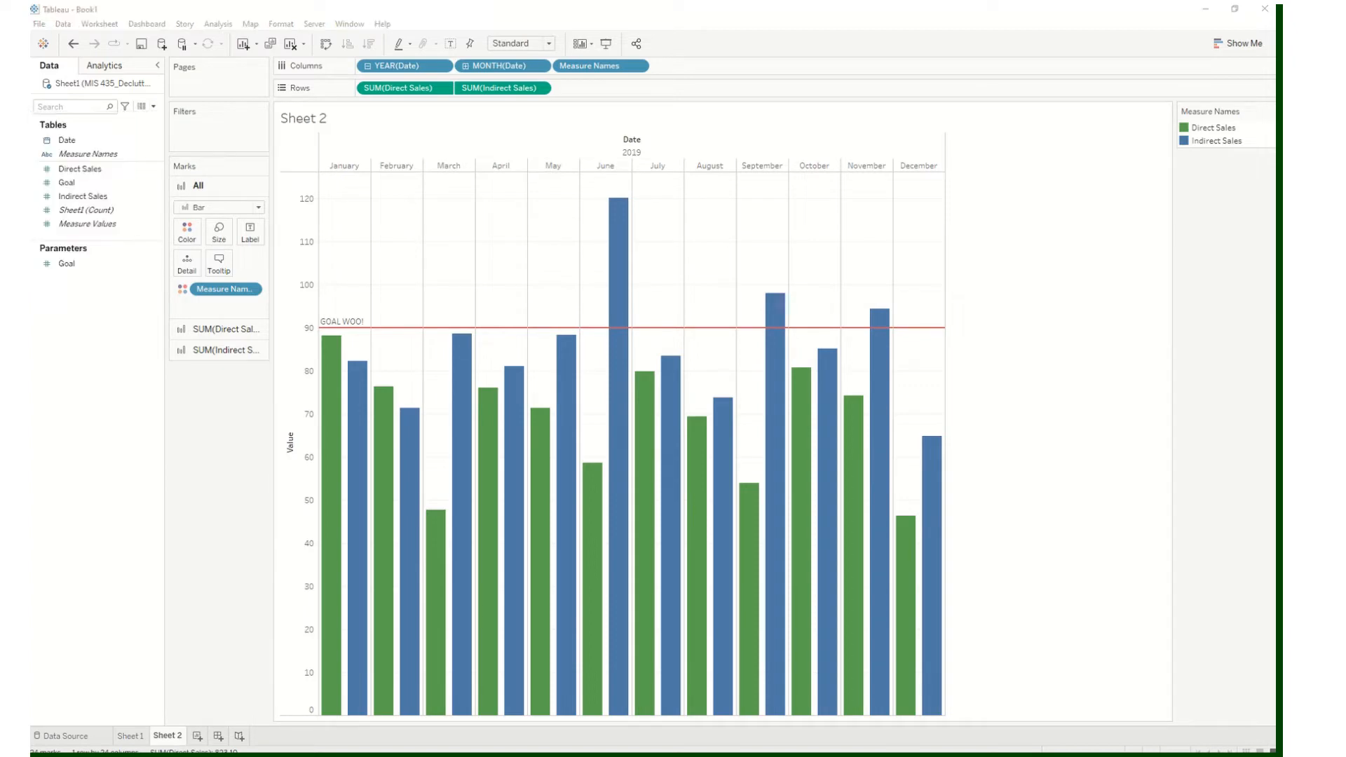
drag(1140, 334, 1022, 246)
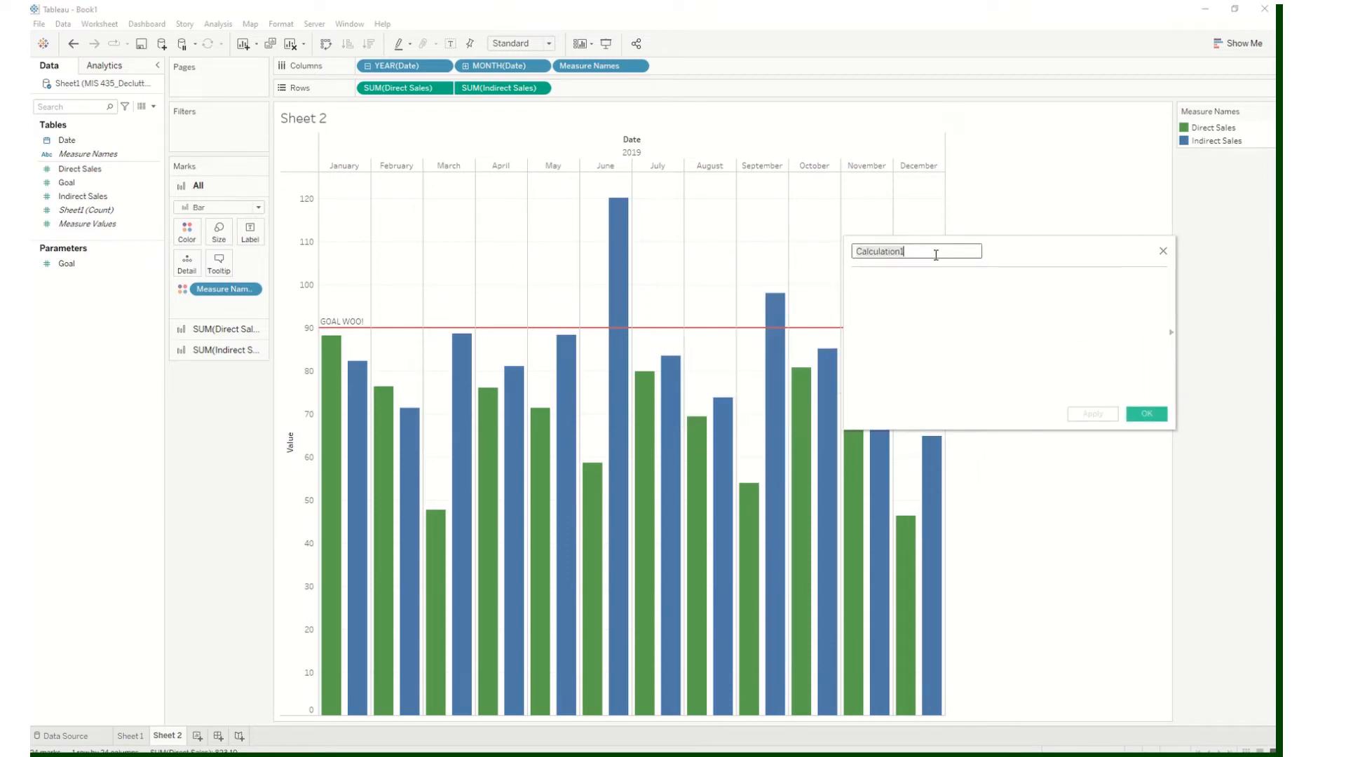
key(ctrl+a)
text(Goal Over)
mouse_move(490, 8)
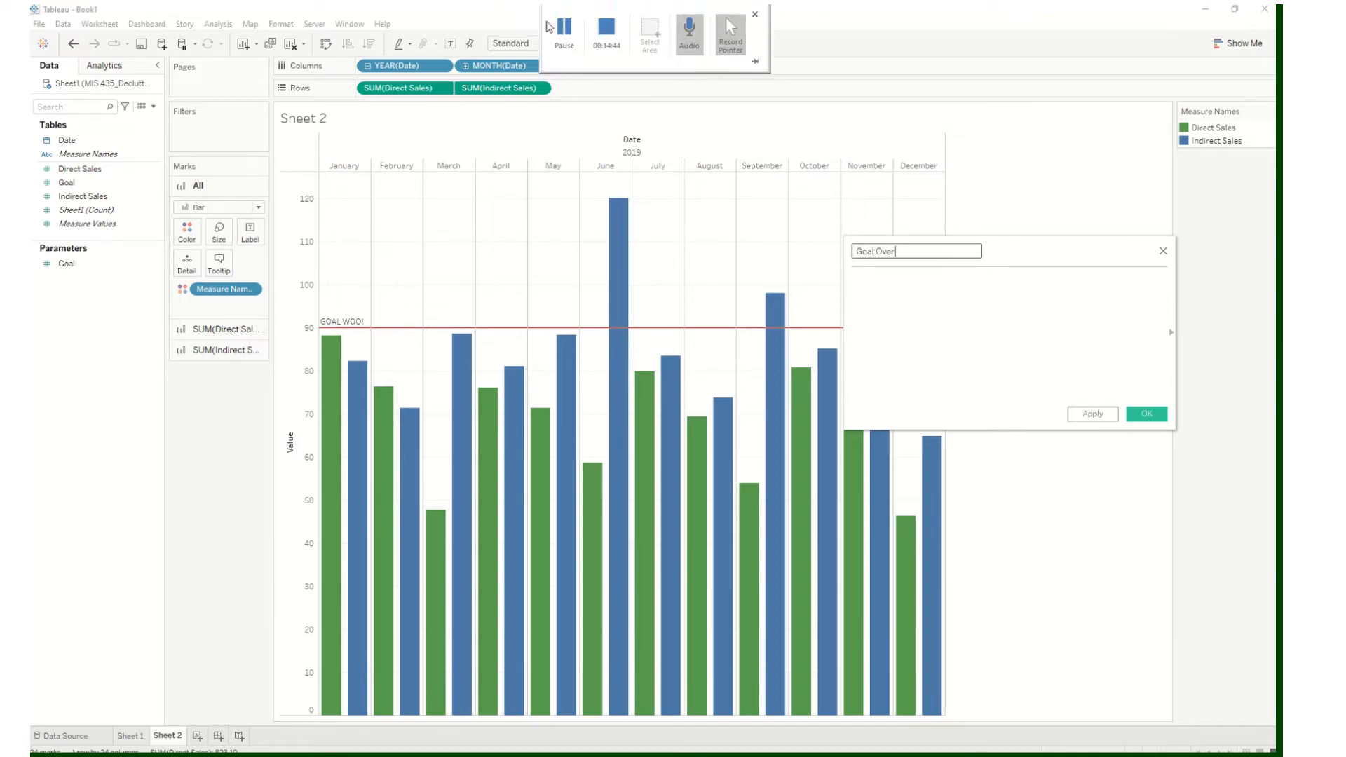
click(561, 32)
click(907, 253)
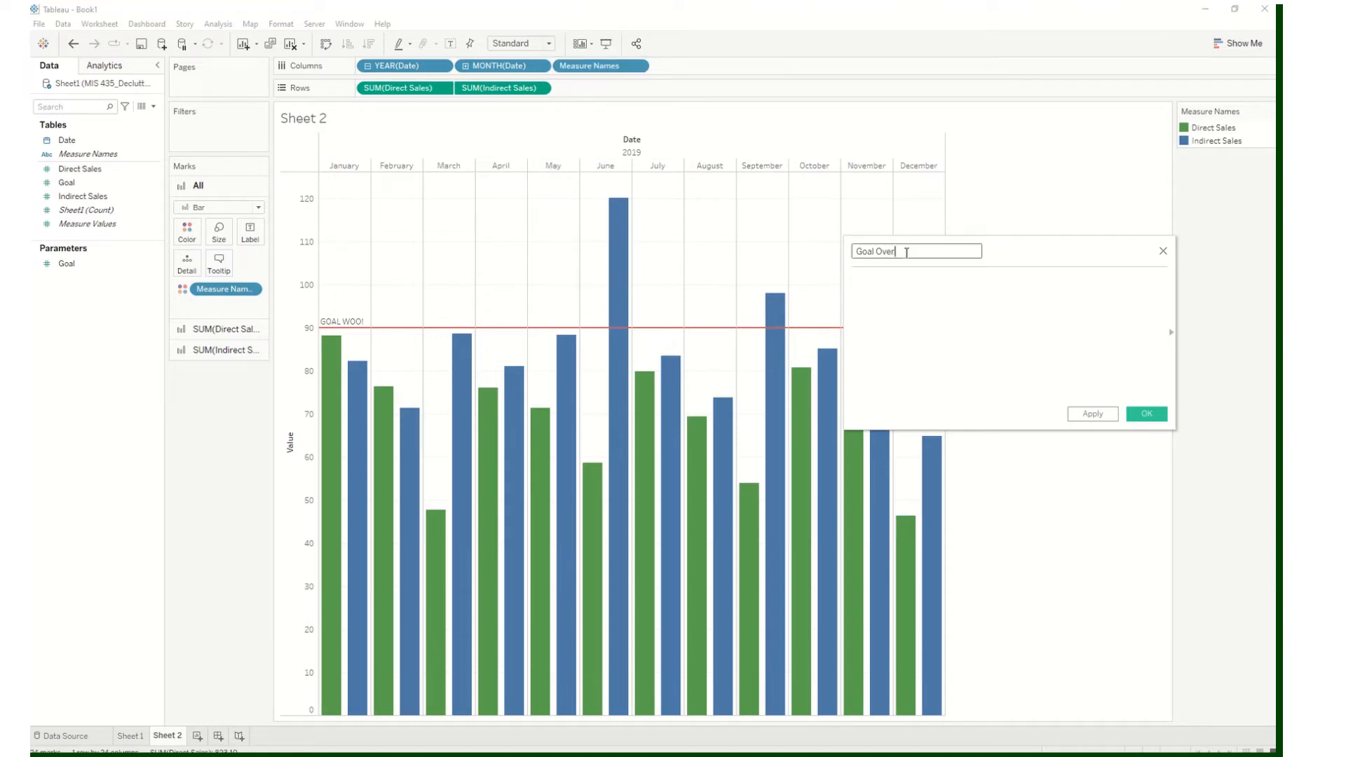
text(/Under - Direct Sales)
Start the calculated field's formula with the condition IF [Direct Sales] >= [Goal]
click(900, 297)
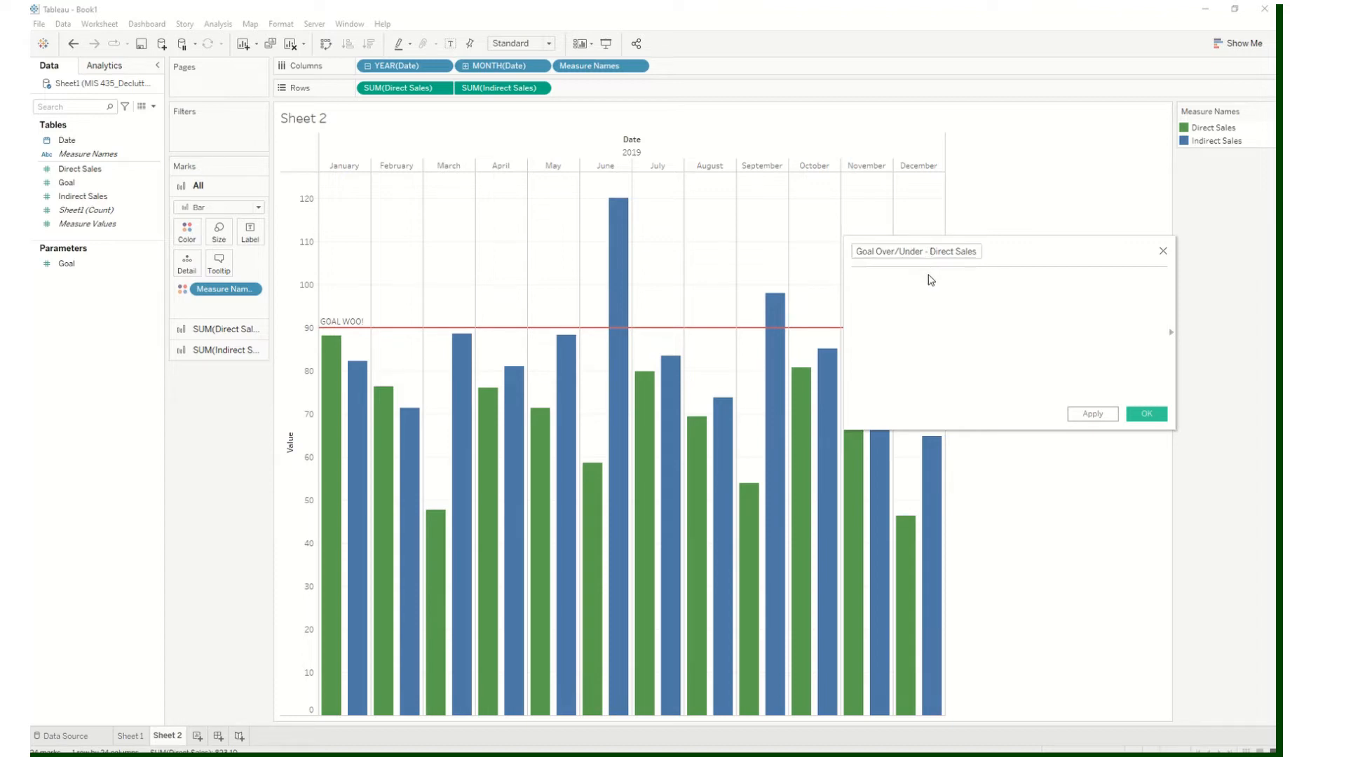
text(IF [Dir)
key(Return)
drag(939, 280, 869, 279)
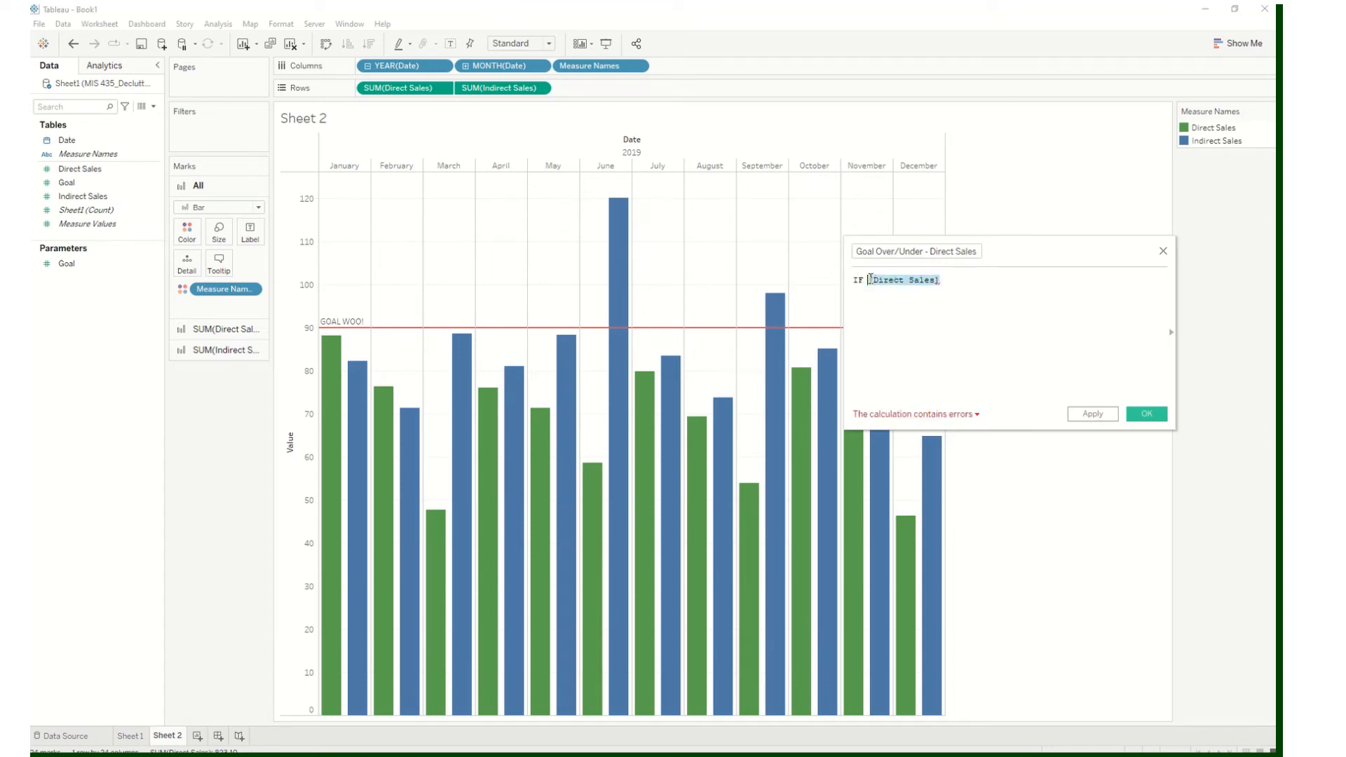
key(BackSpace)
text([dir)
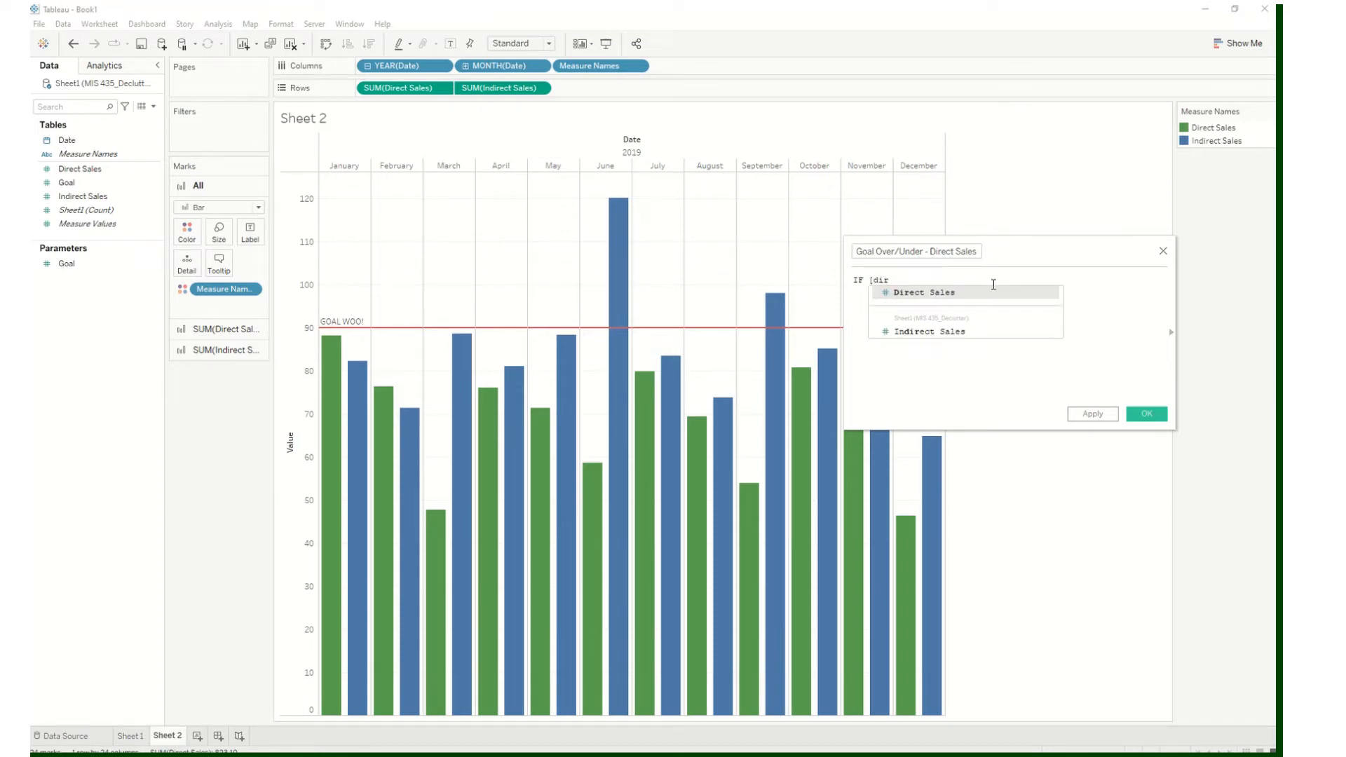
click(912, 293)
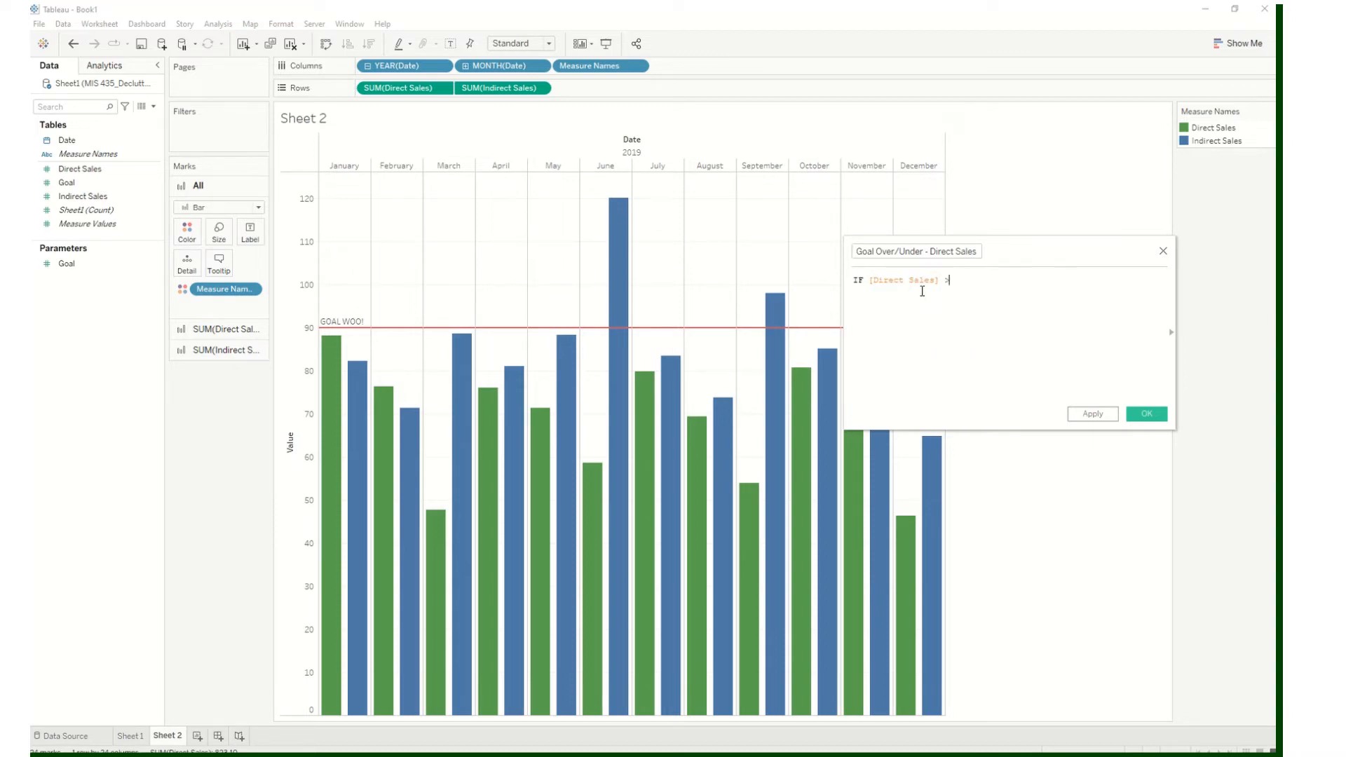
text(>= [Go)
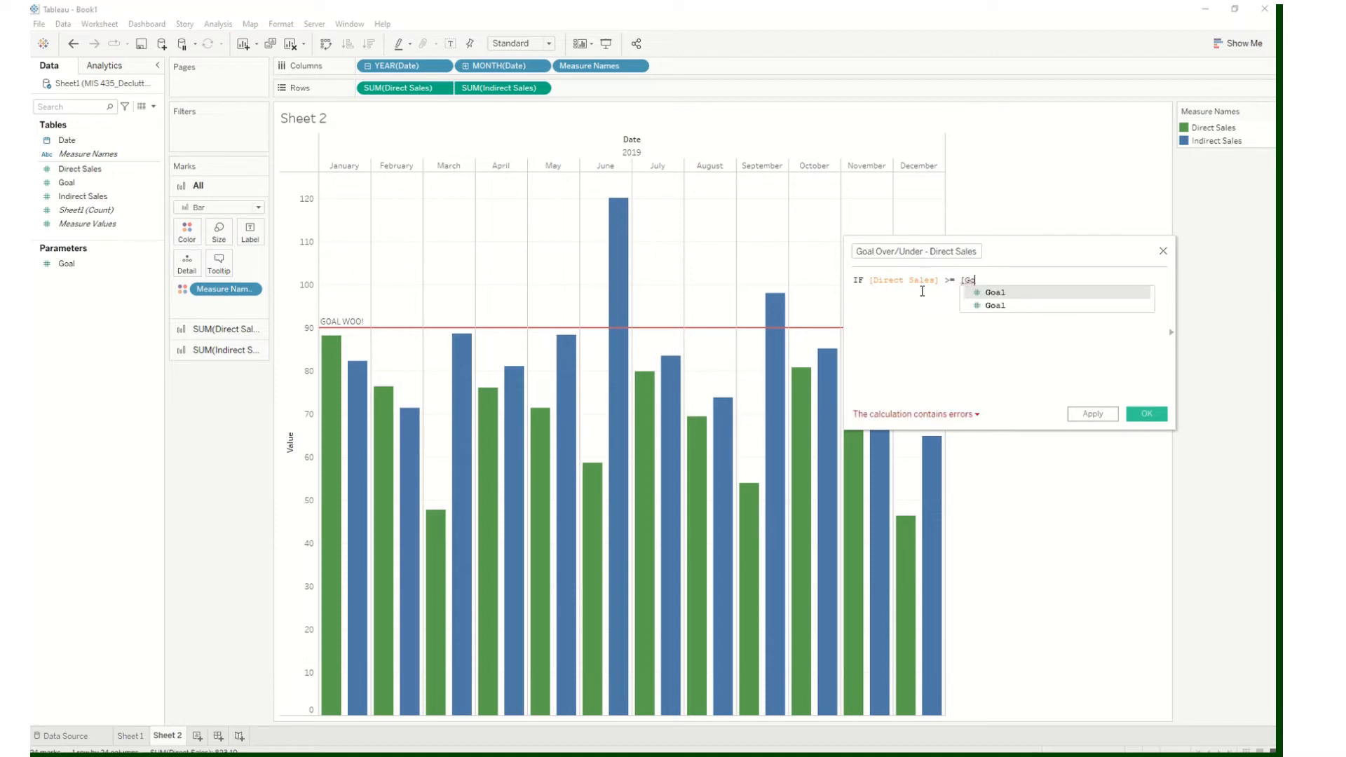
click(992, 293)
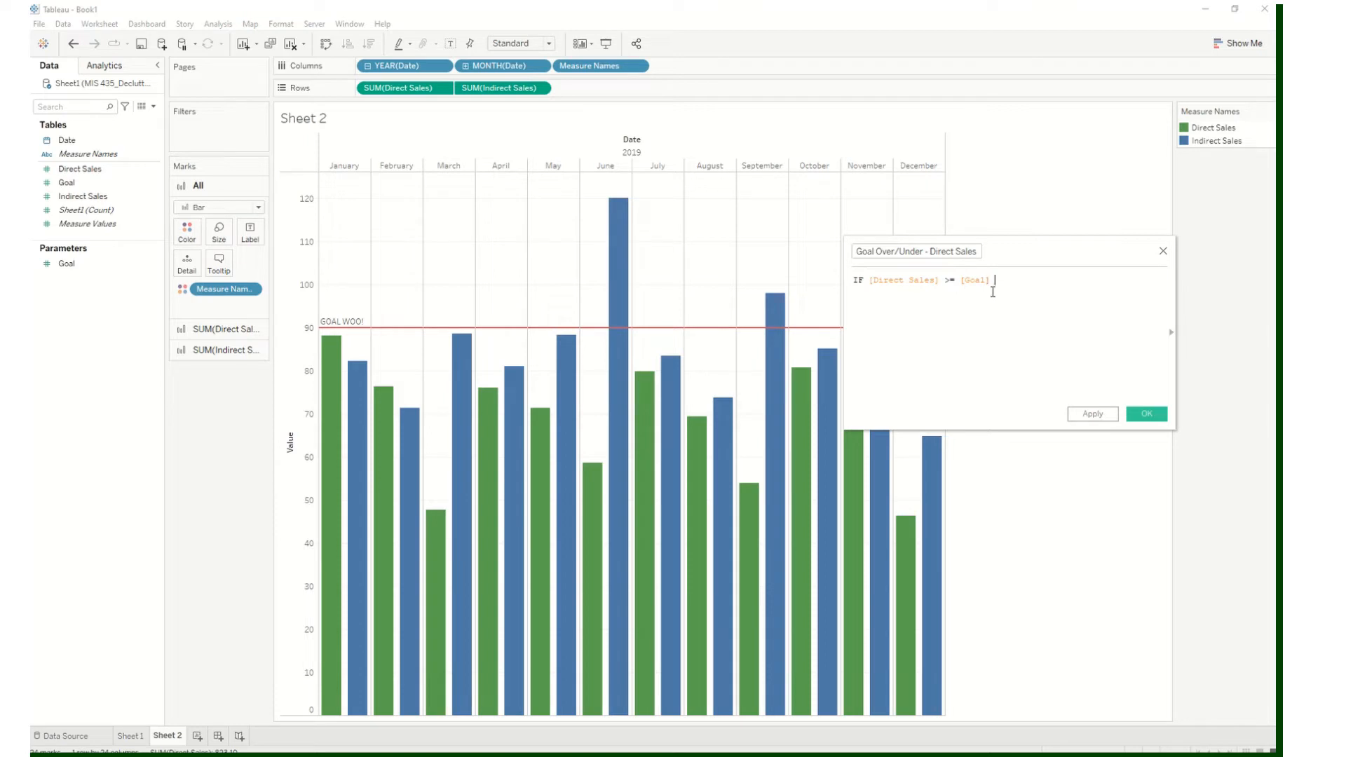
Add the result THEN [Direct Sales] - [Goal] to the condition and begin a new formula line
text(THEN [Ds)
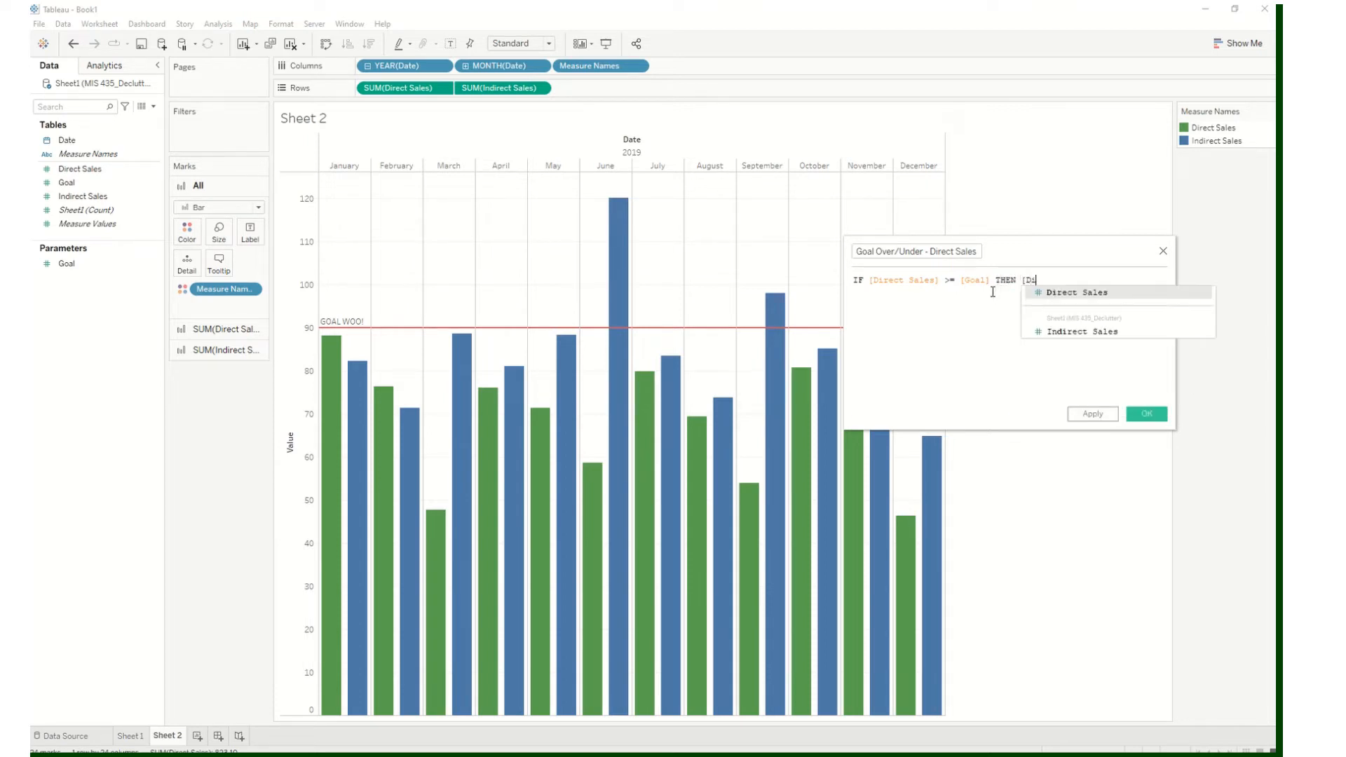
key(Return)
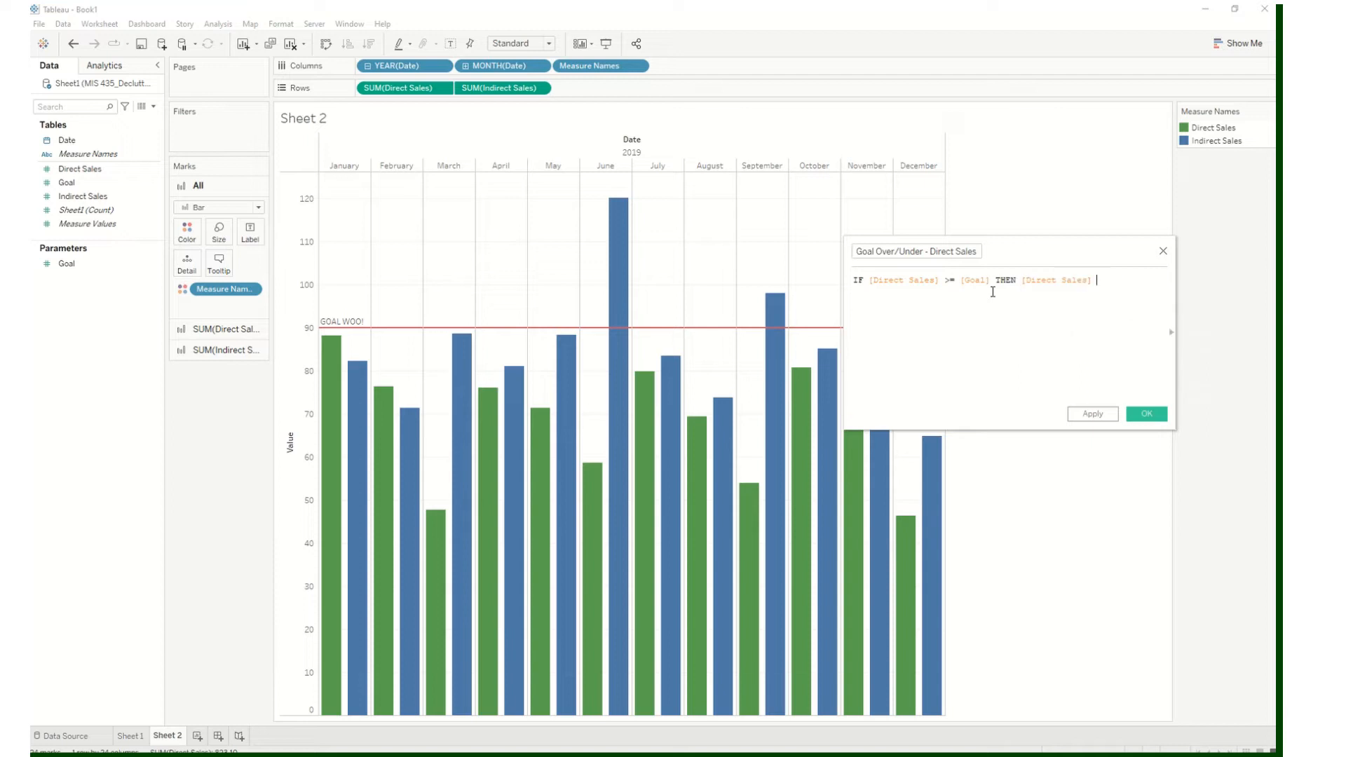
text(- [Go)
key(Return)
key(Return)
Complete the formula with ELSE [Goal] - [Direct Sales] and a closing END line, and save the calculated field
text(ELSE)
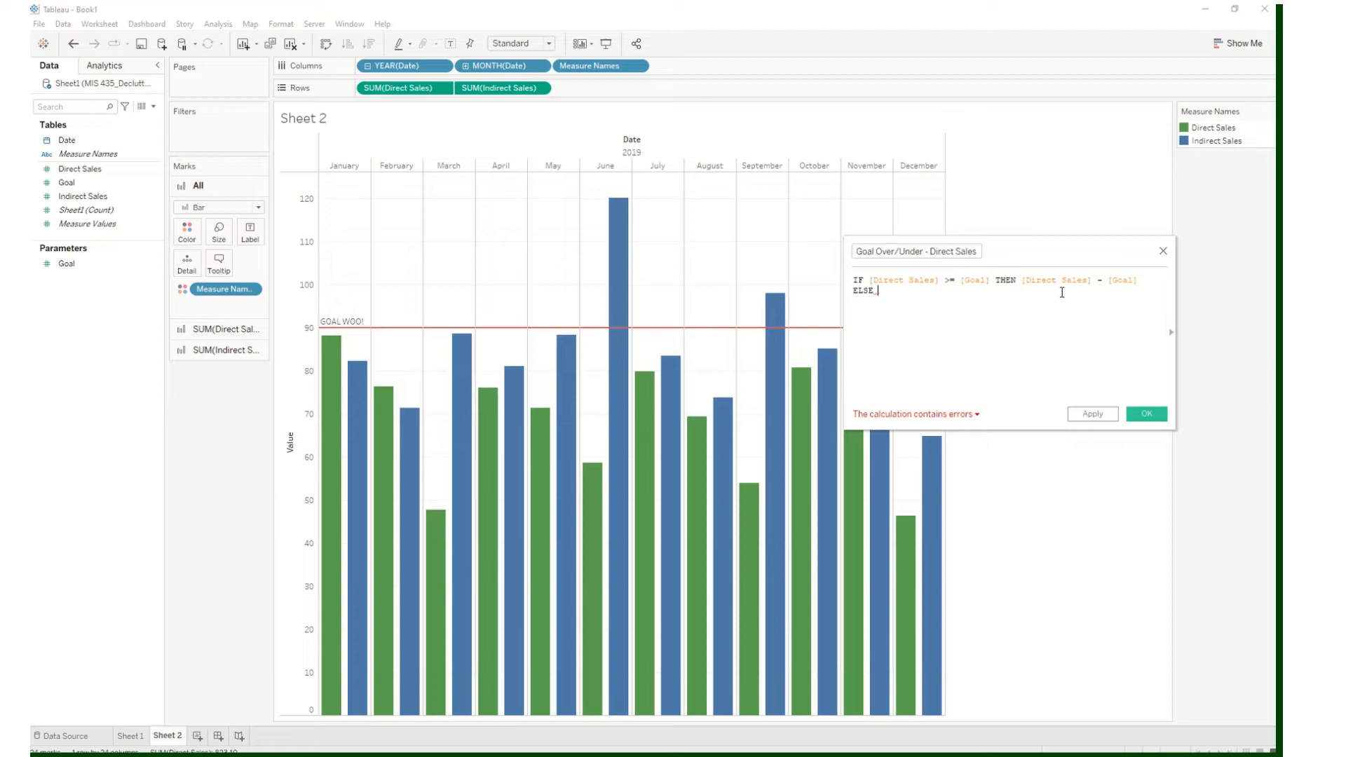
text([G)
key(Return)
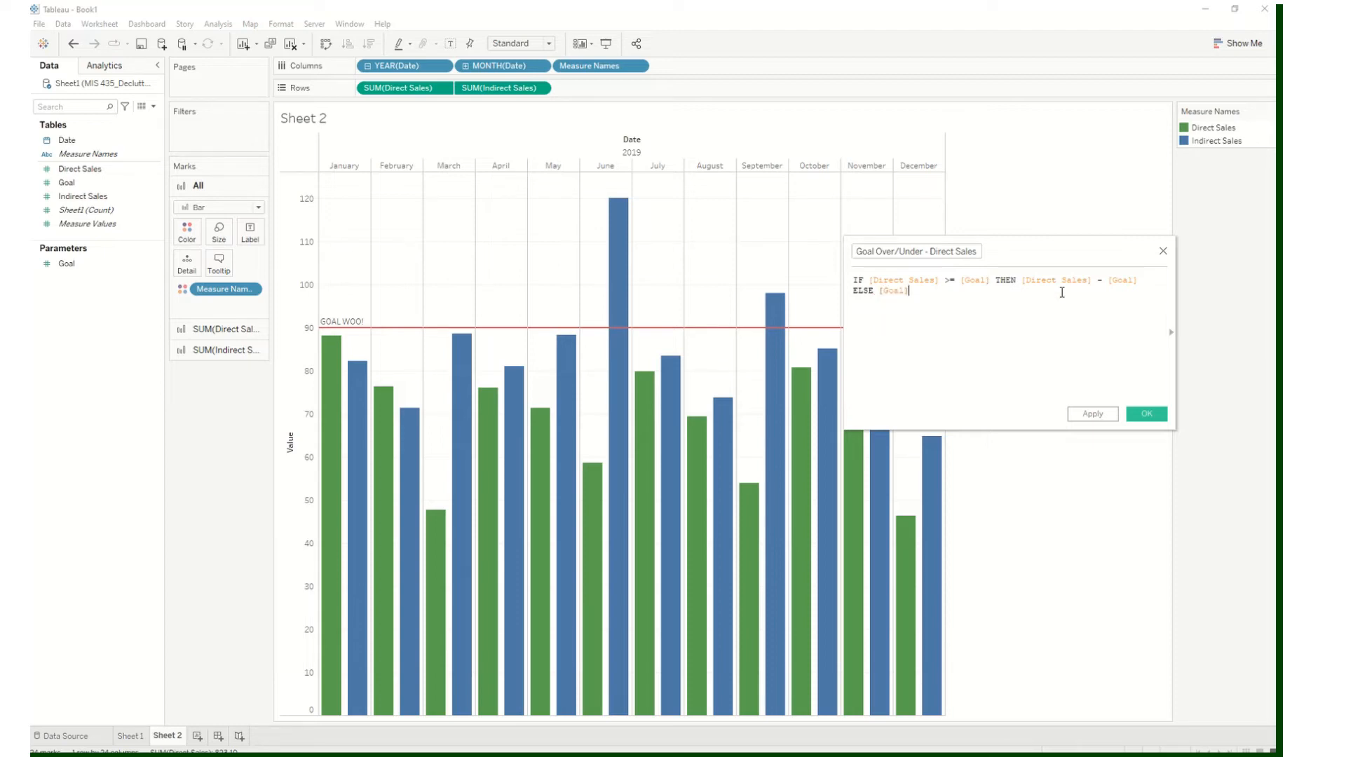
text(- [D)
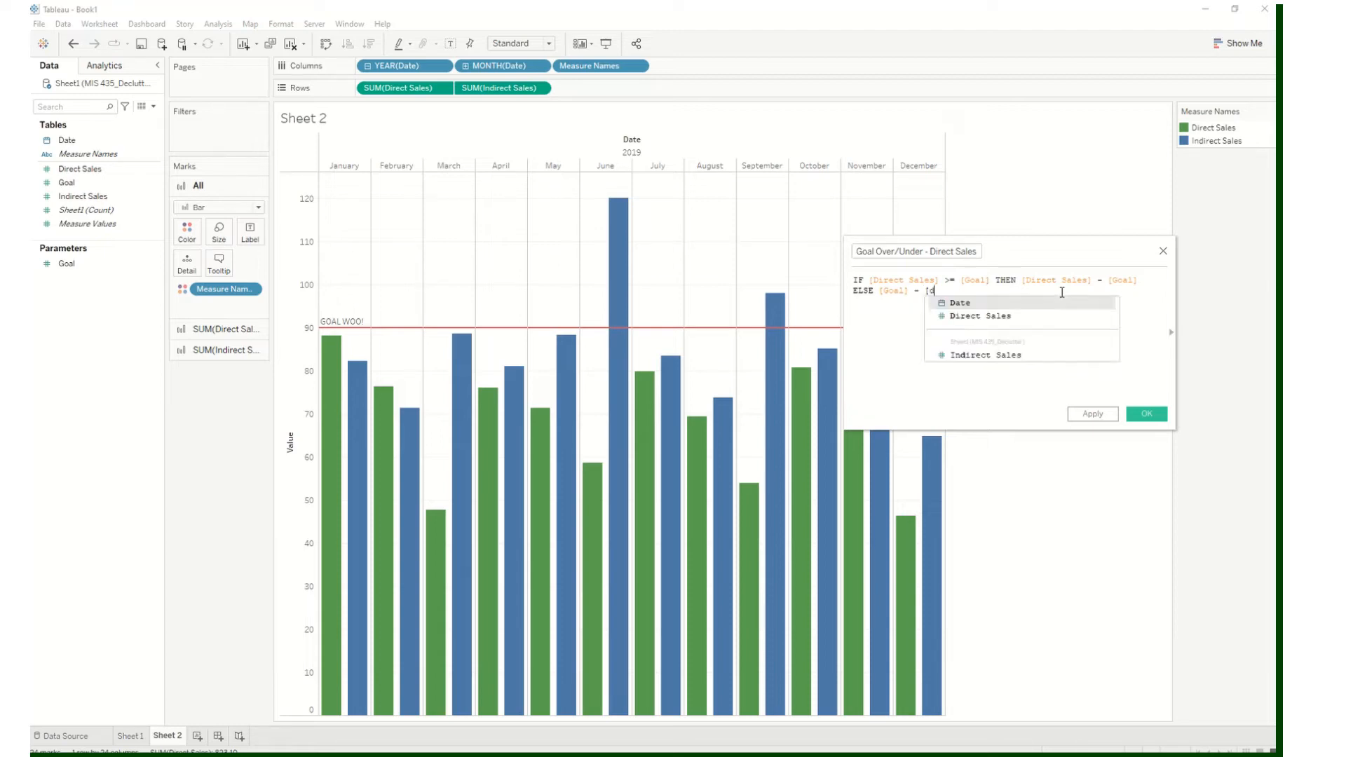
key(Return)
key(Return)
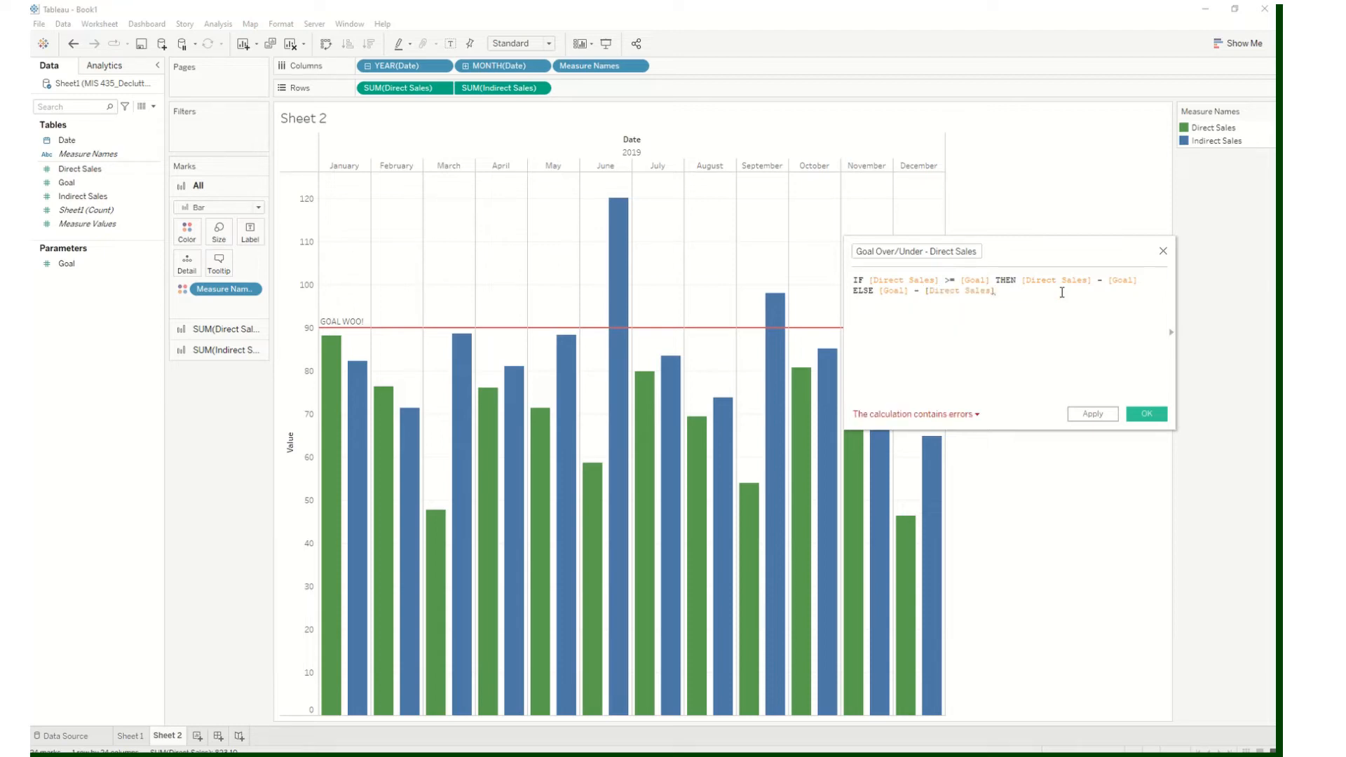
text(END)
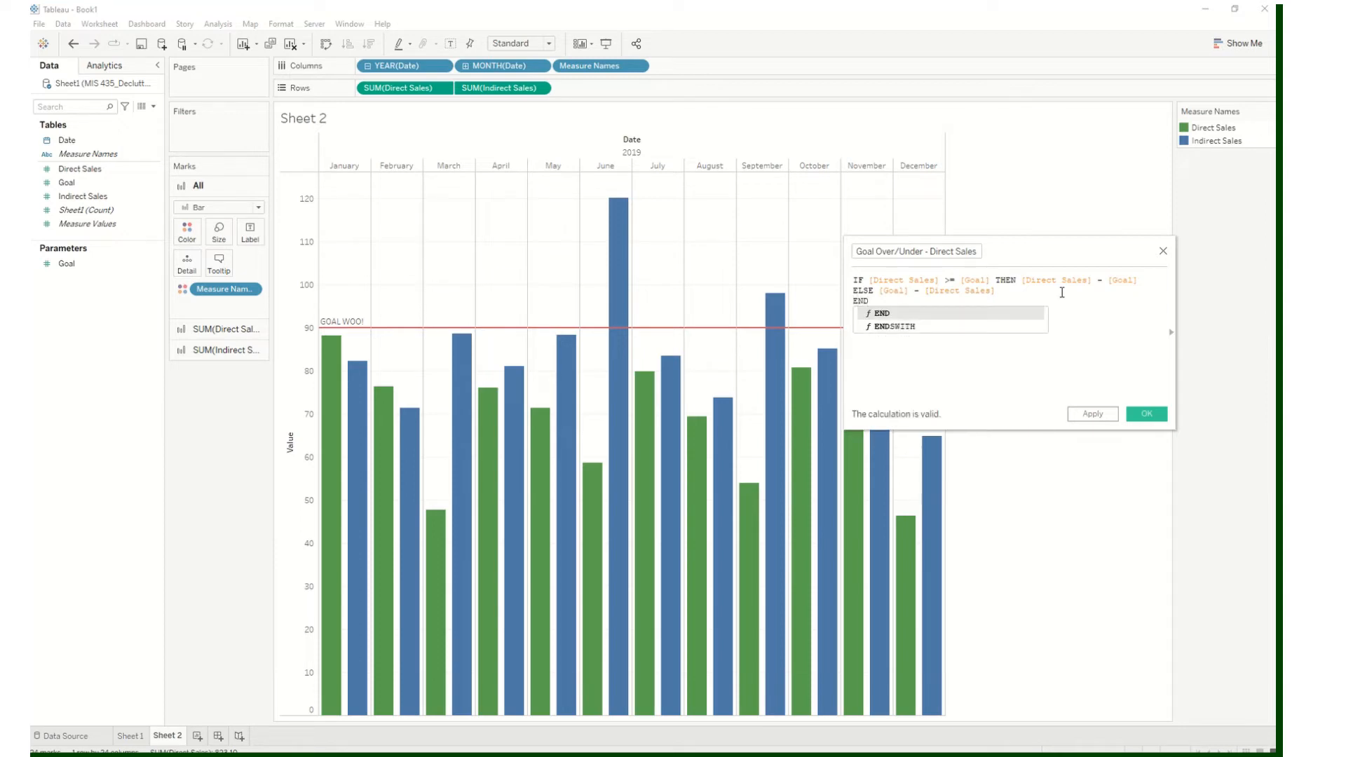
key(Return)
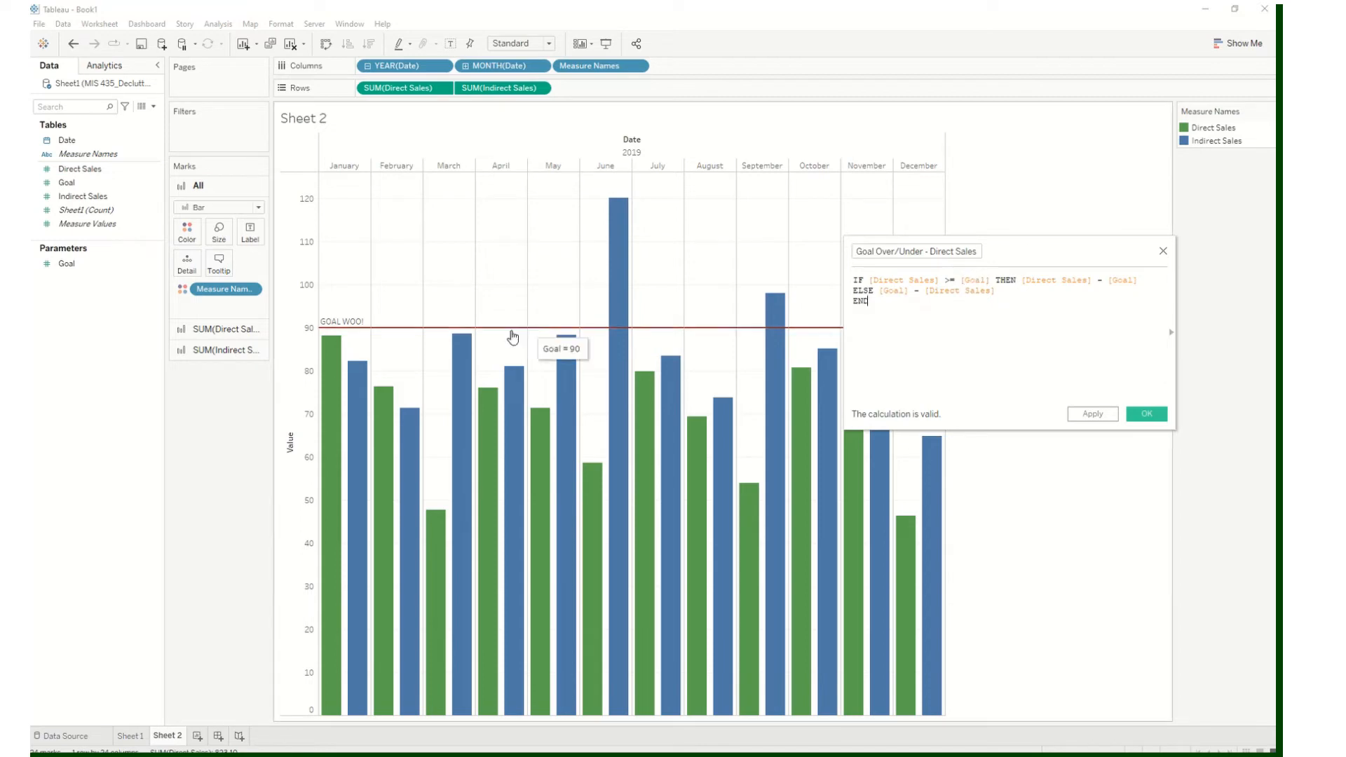
mouse_move(342, 372)
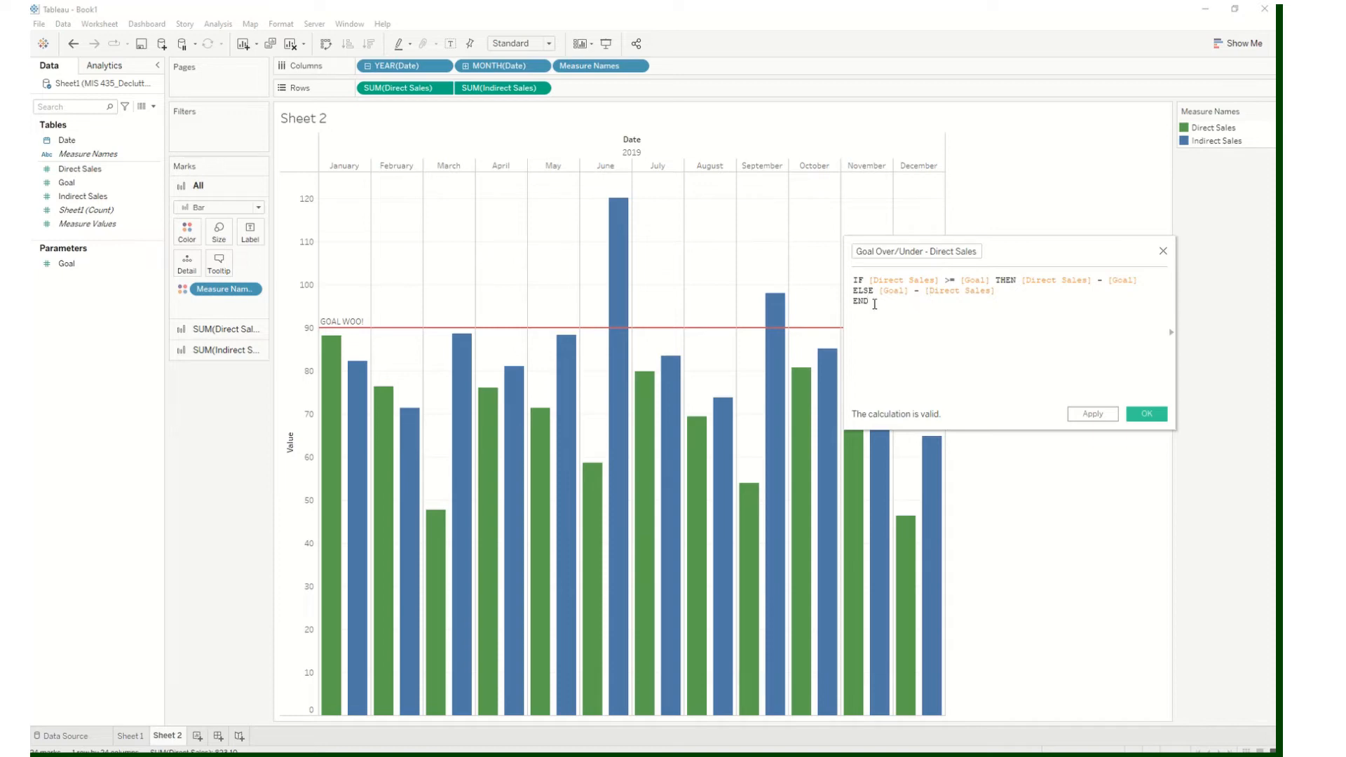
mouse_move(548, 328)
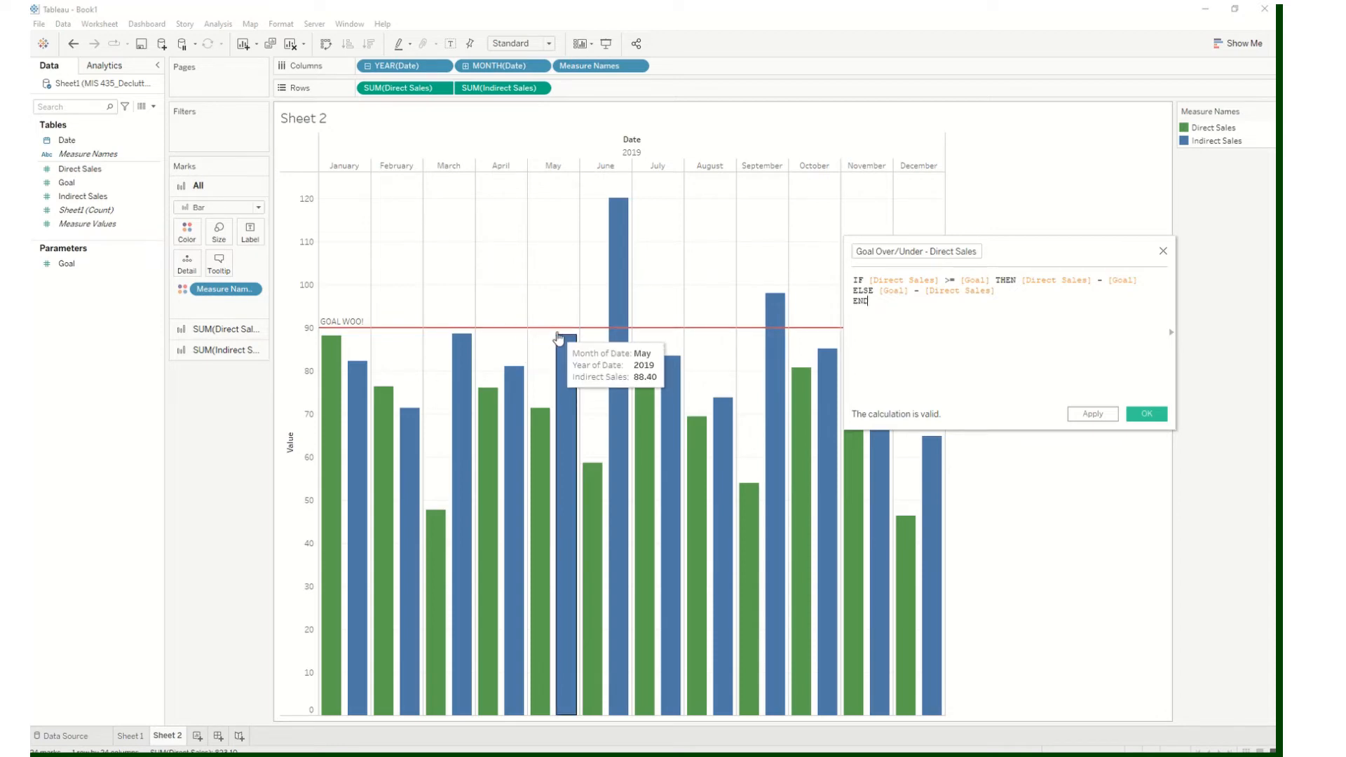
click(1146, 414)
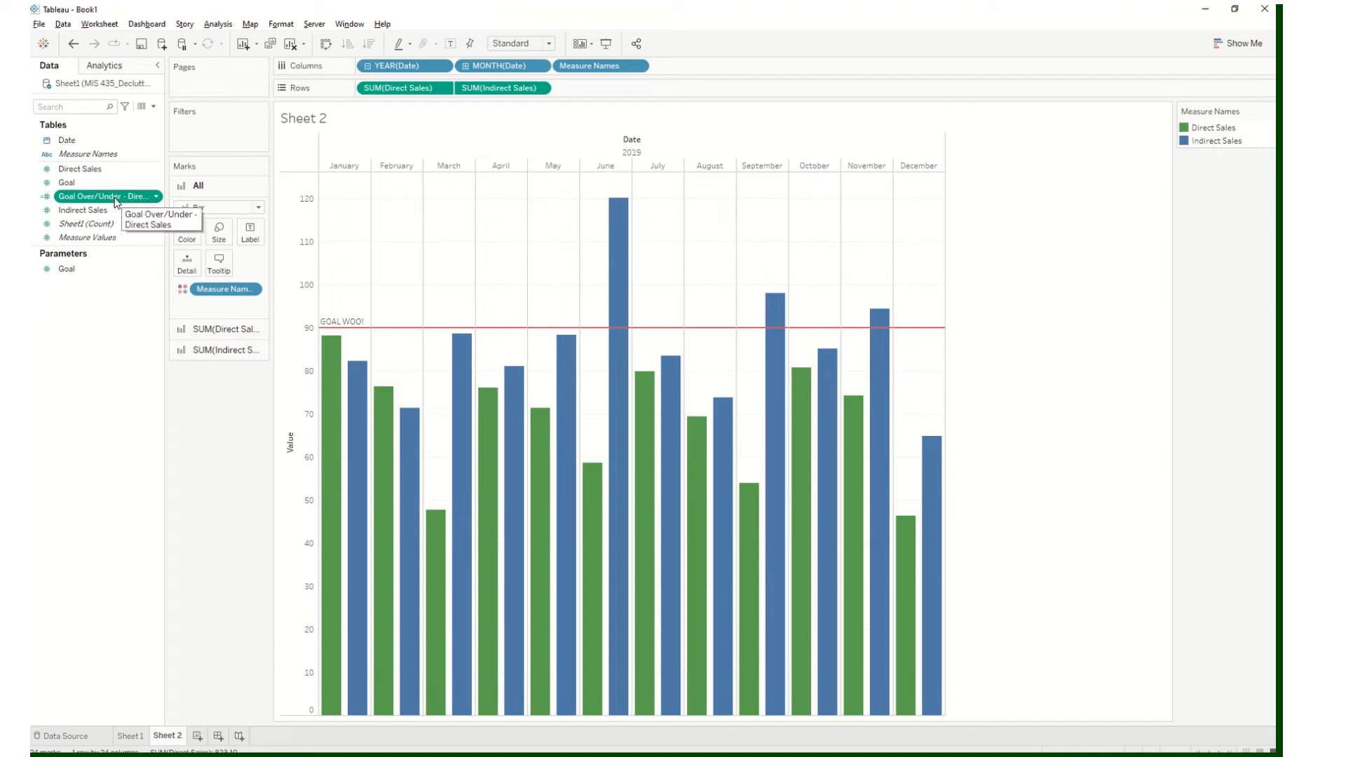
Bring up the mark settings for the Direct Sales bars only
click(239, 334)
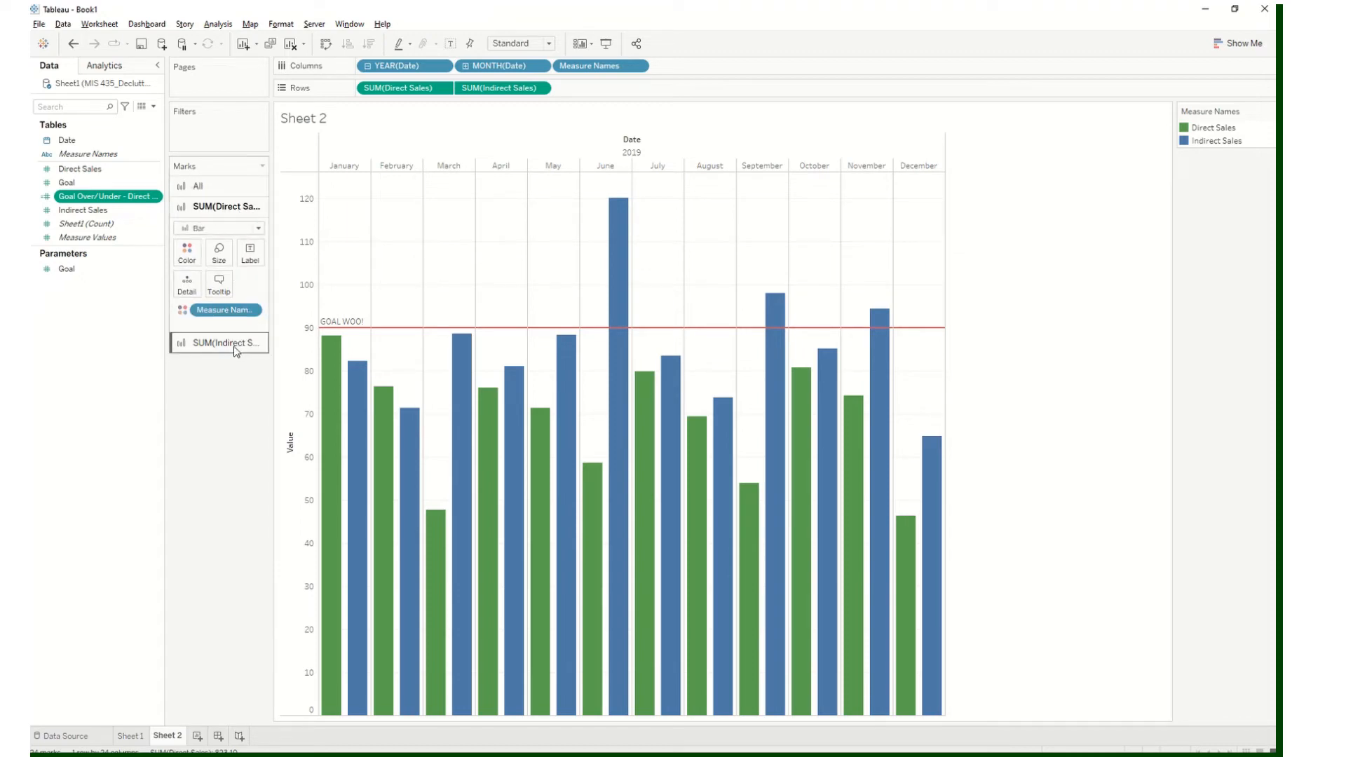
click(236, 343)
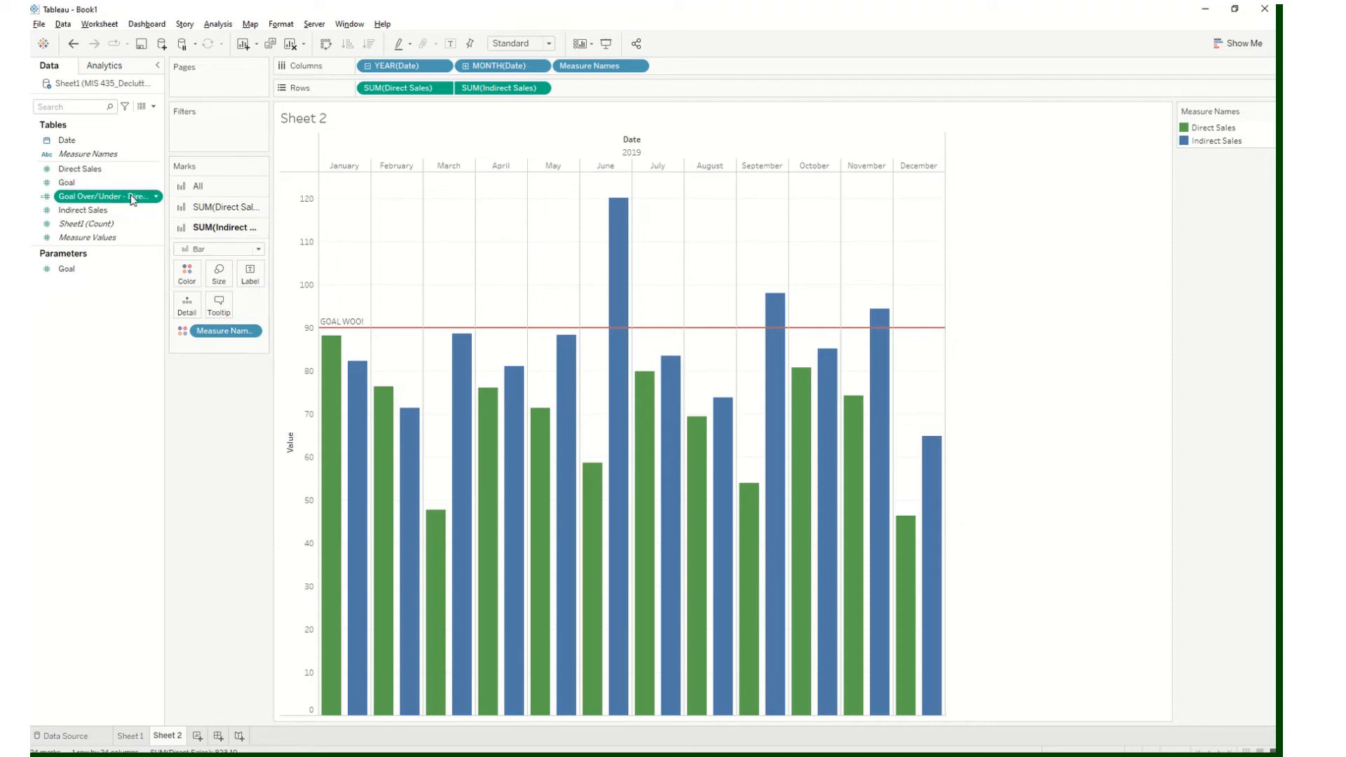
click(209, 208)
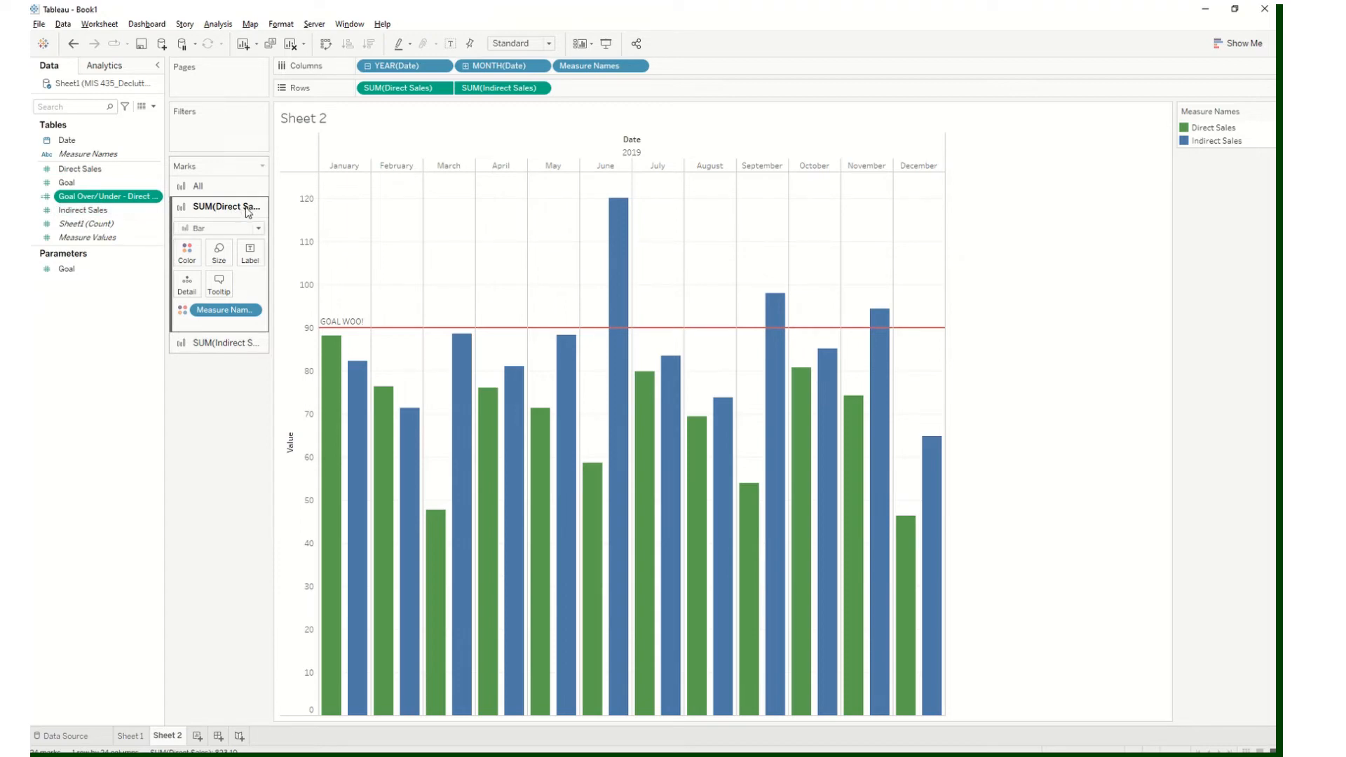
click(218, 251)
drag(298, 285, 306, 286)
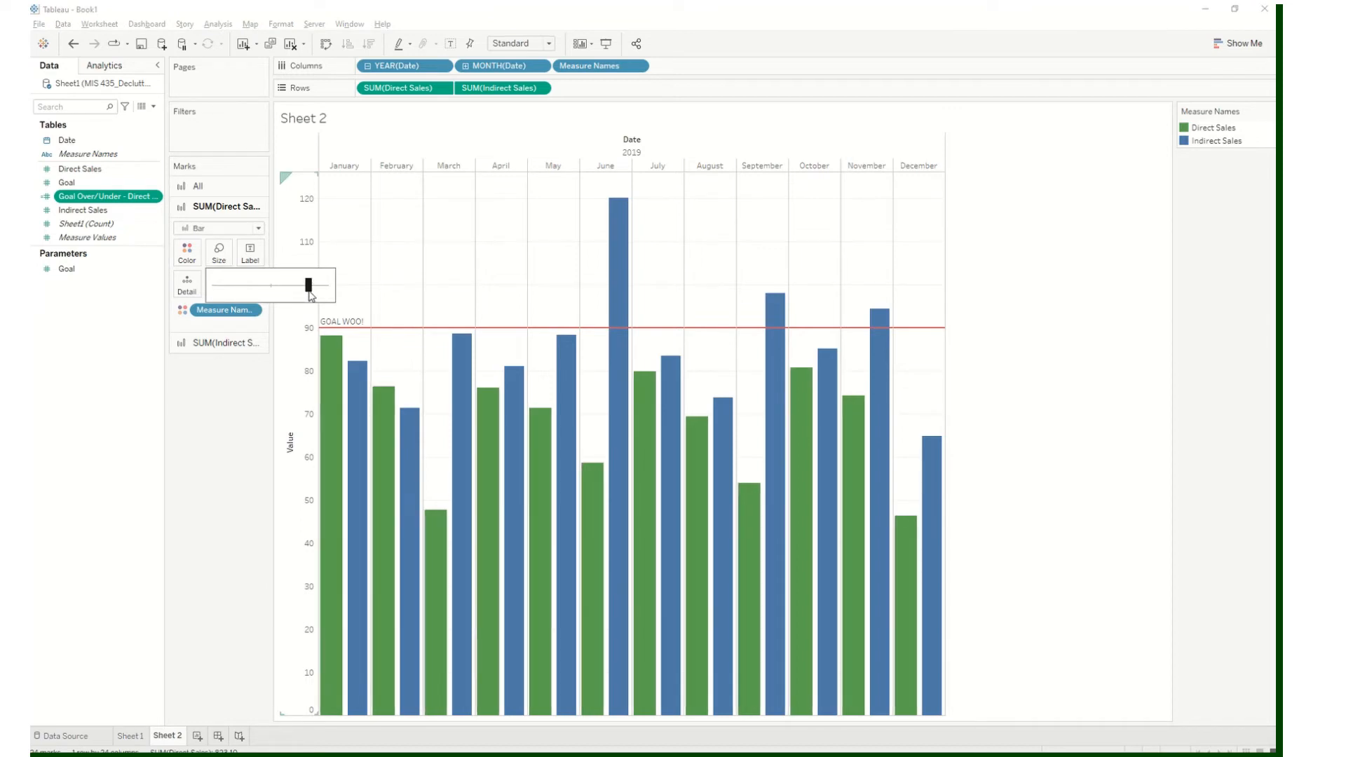
drag(308, 295, 303, 296)
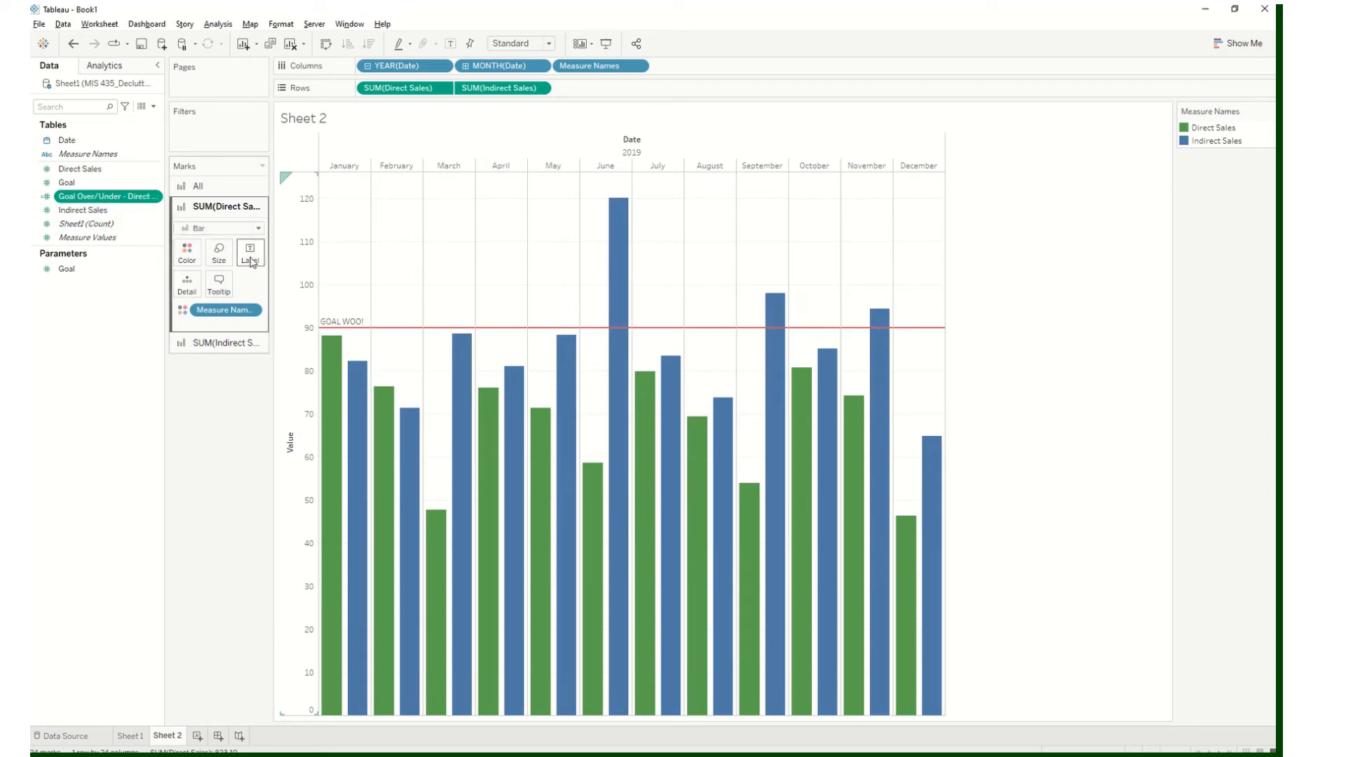
Label the Direct Sales bars with the Goal Over/Under - Direct Sales field
mouse_move(375, 399)
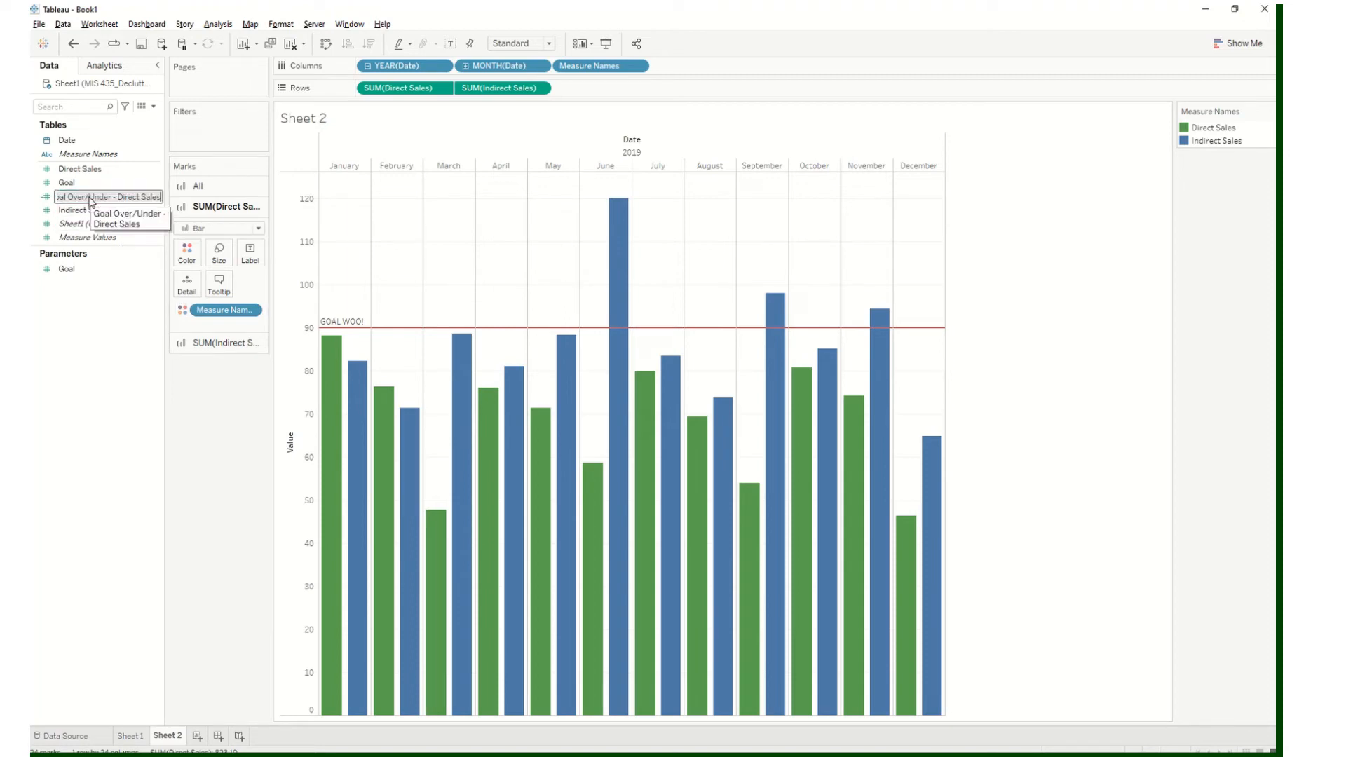
click(93, 238)
click(98, 197)
drag(98, 197, 251, 259)
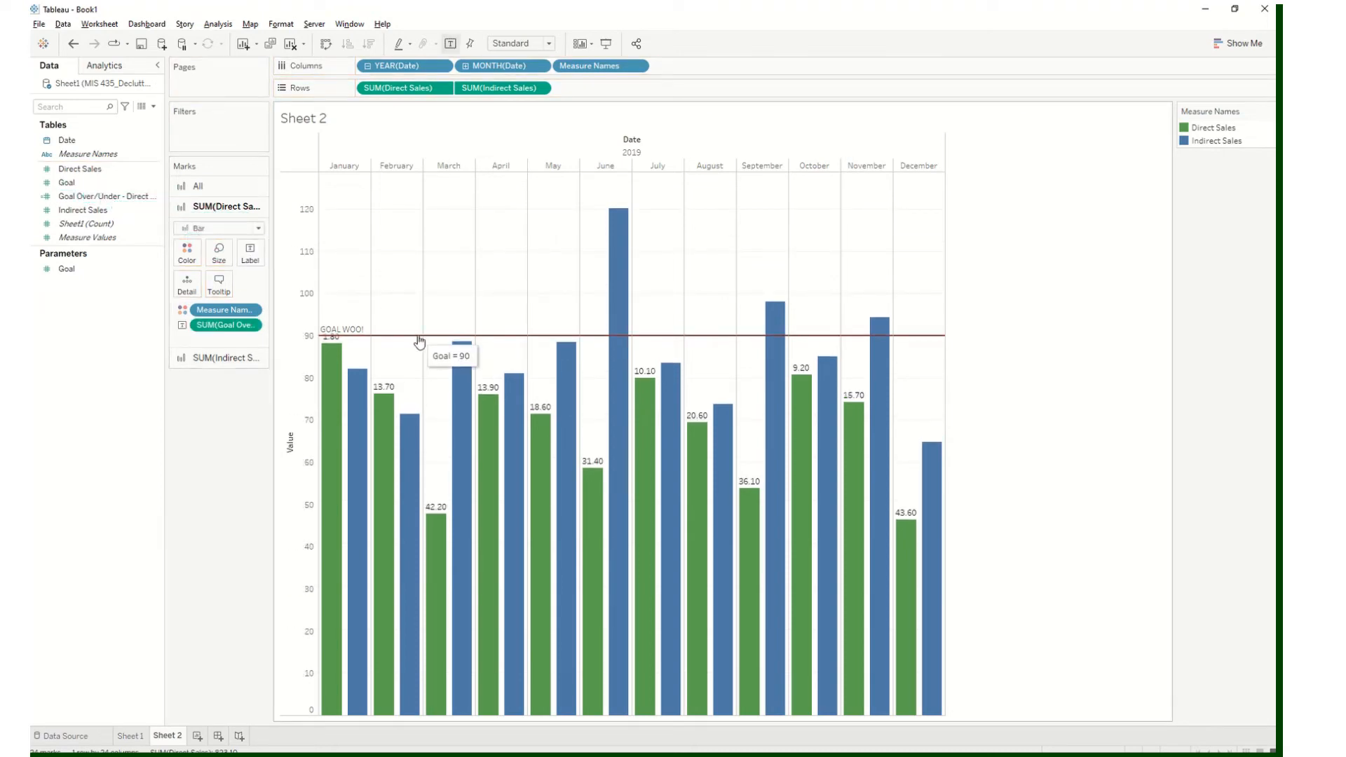
mouse_move(340, 350)
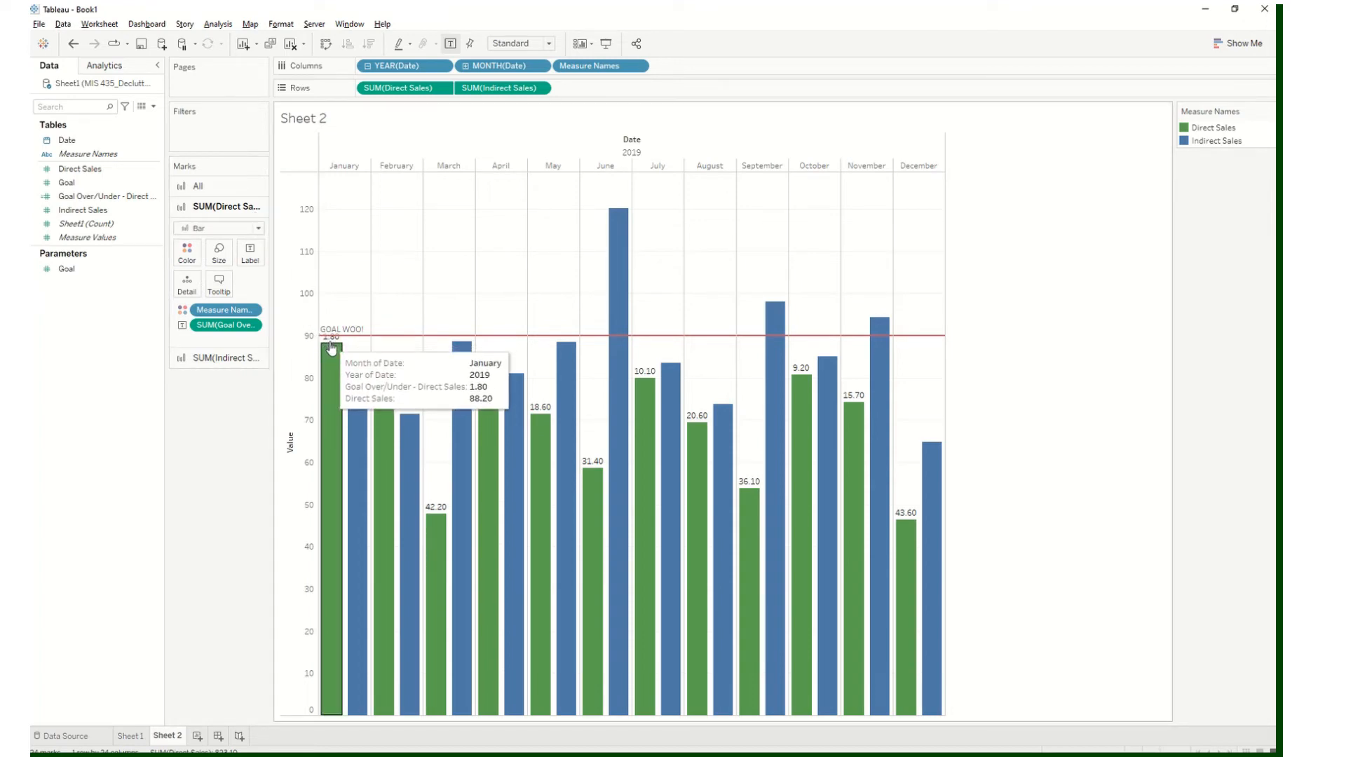
mouse_move(381, 436)
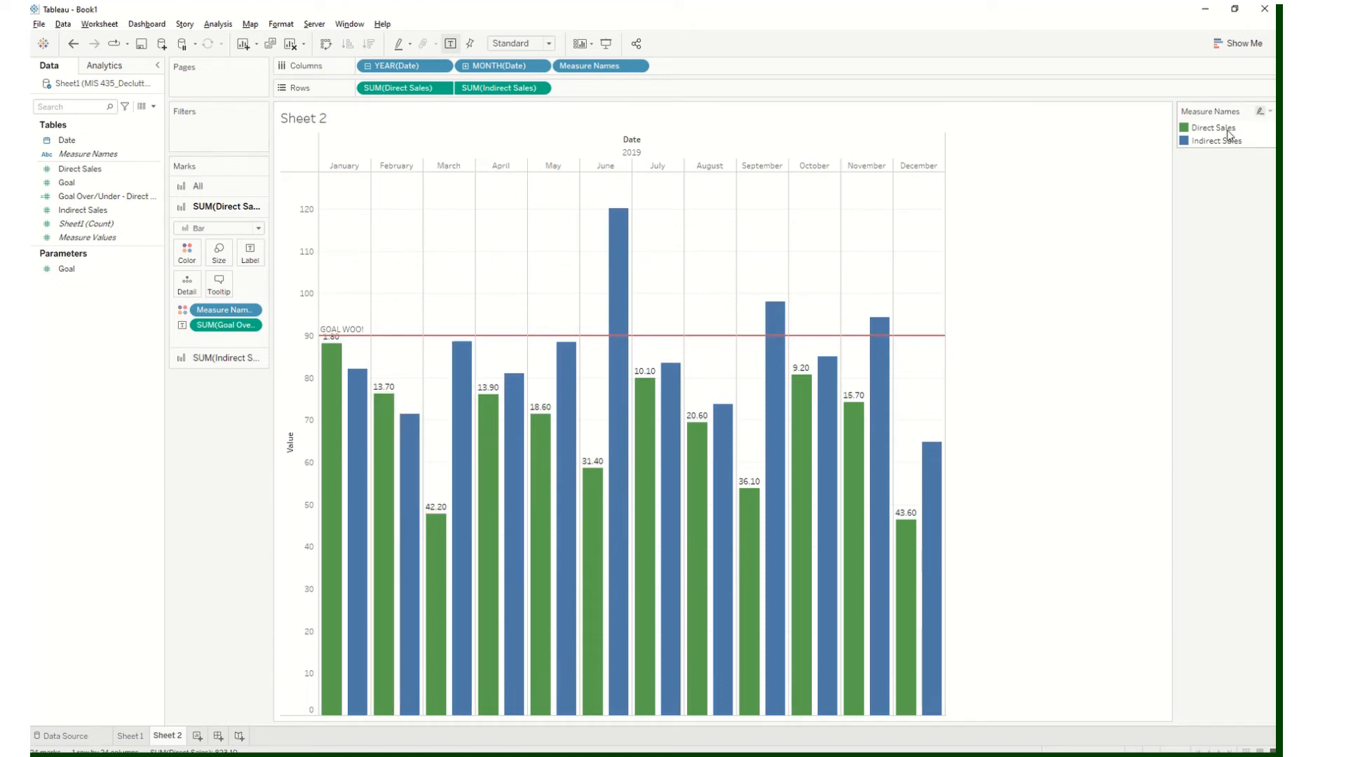
Create a new calculated field named "Over/Under Indirect"
click(154, 106)
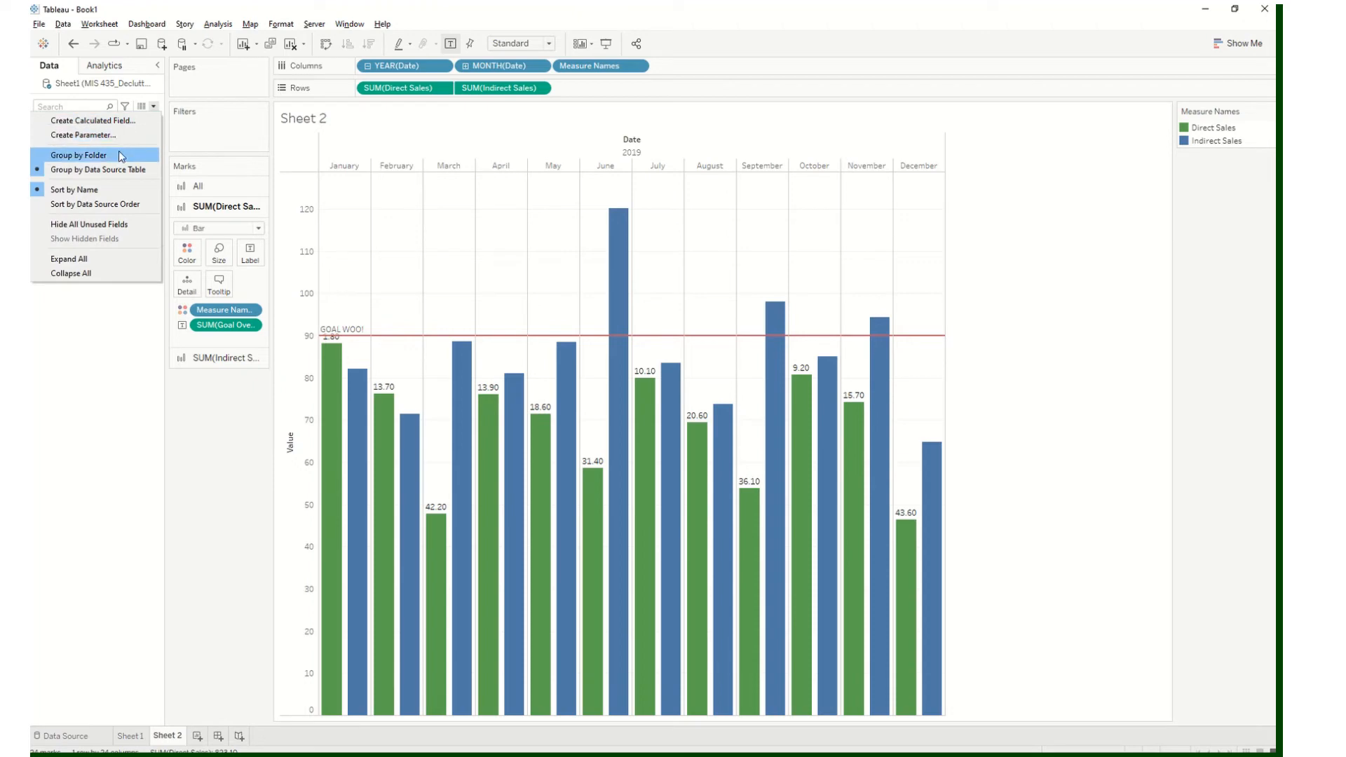
click(123, 121)
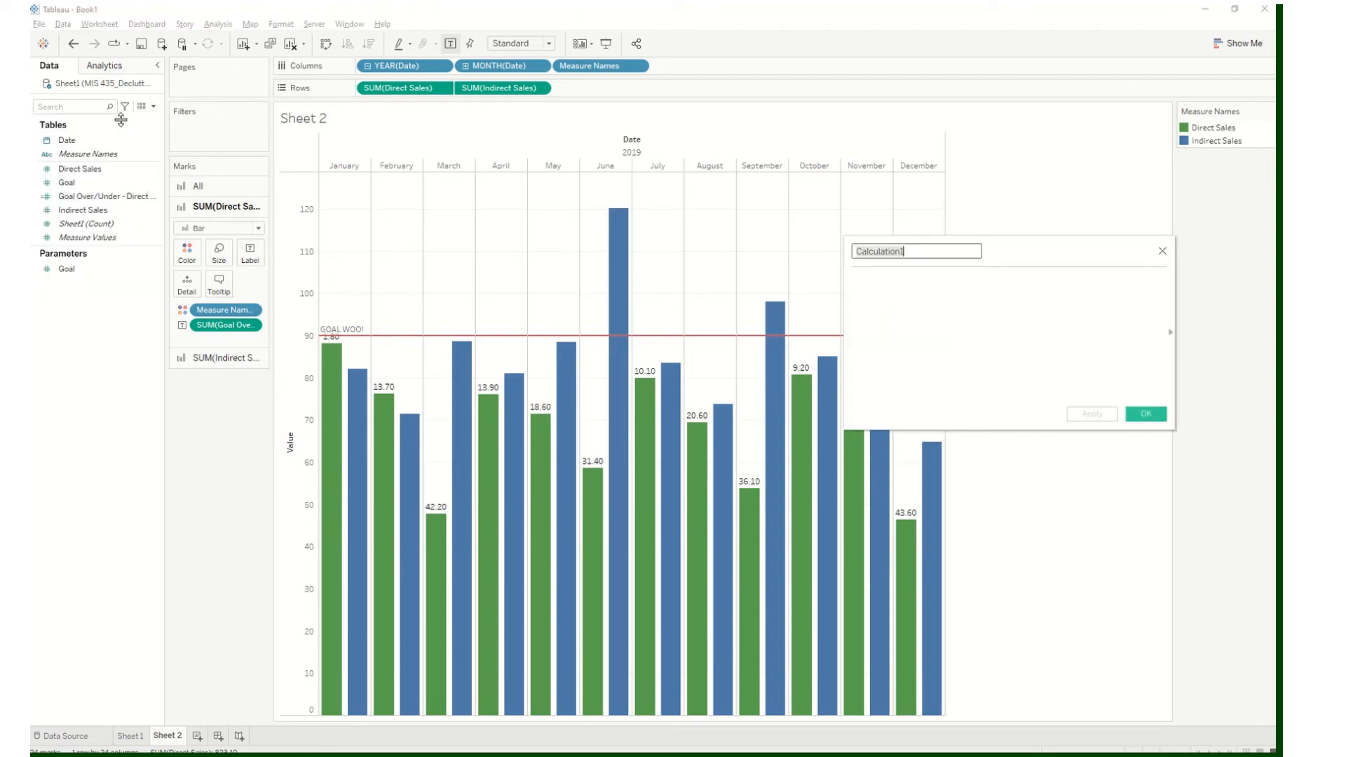
text(Over/Under Indirect)
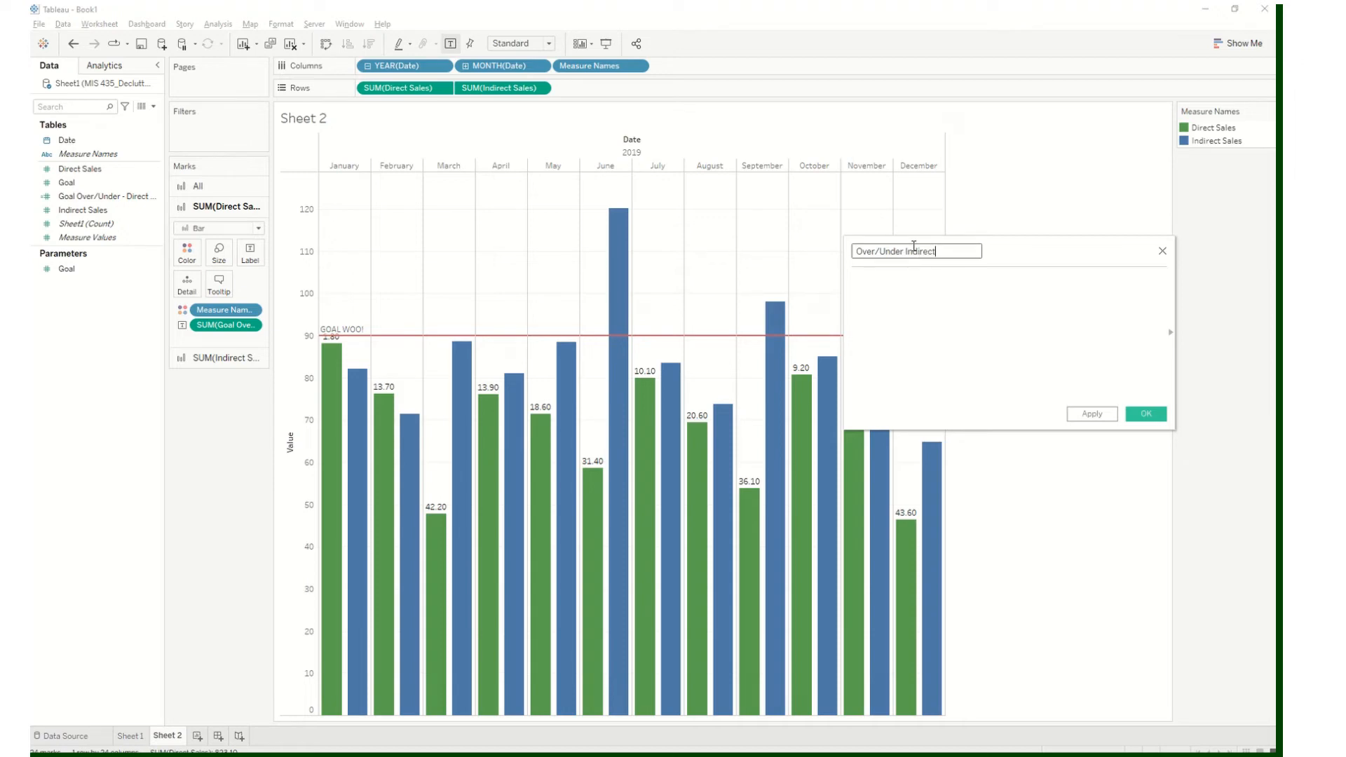
Start the Over/Under Indirect formula with the condition IF [Indirect Sales] >= [Goal]
click(929, 309)
text(IF [)
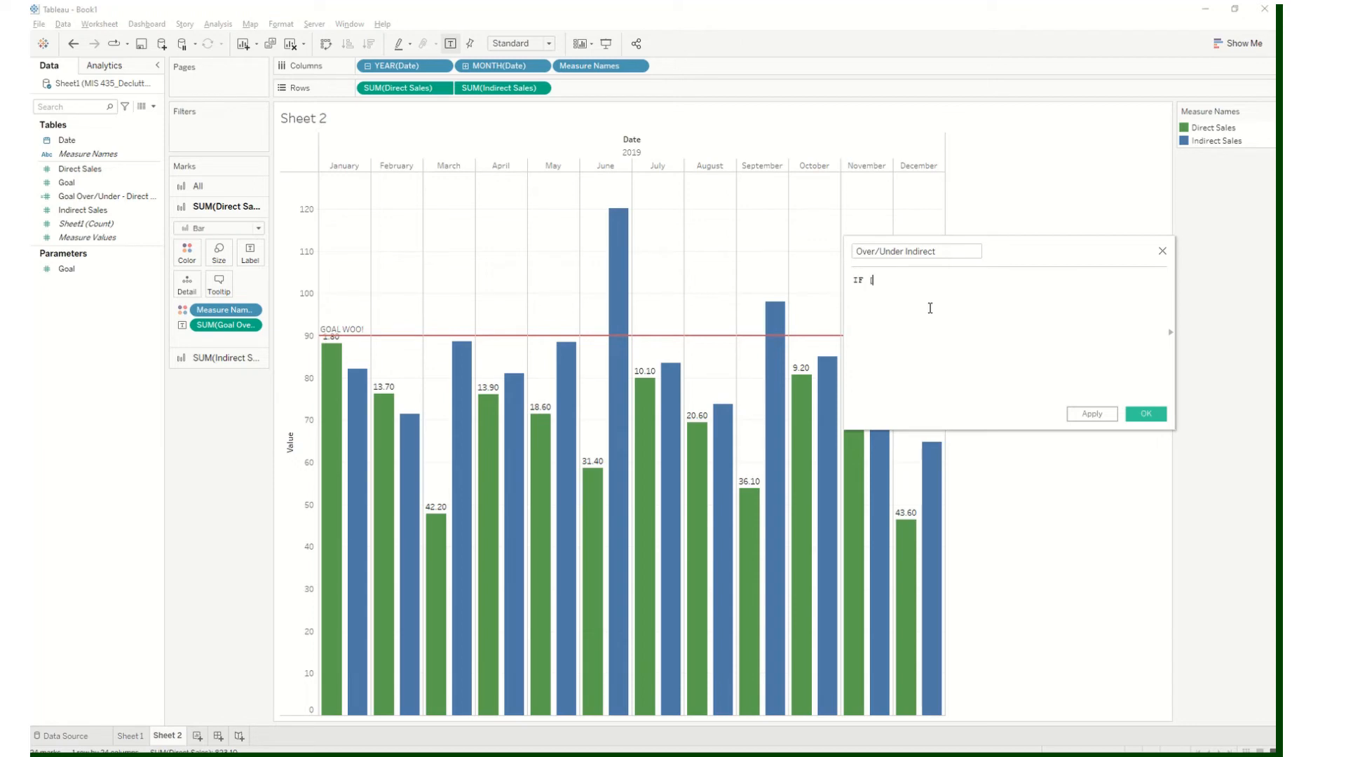
text(I)
key(Return)
text(>= [Goal])
key(Return)
Add THEN [Indirect Sales] - [Goal] to the condition and begin a new formula line
text(THE)
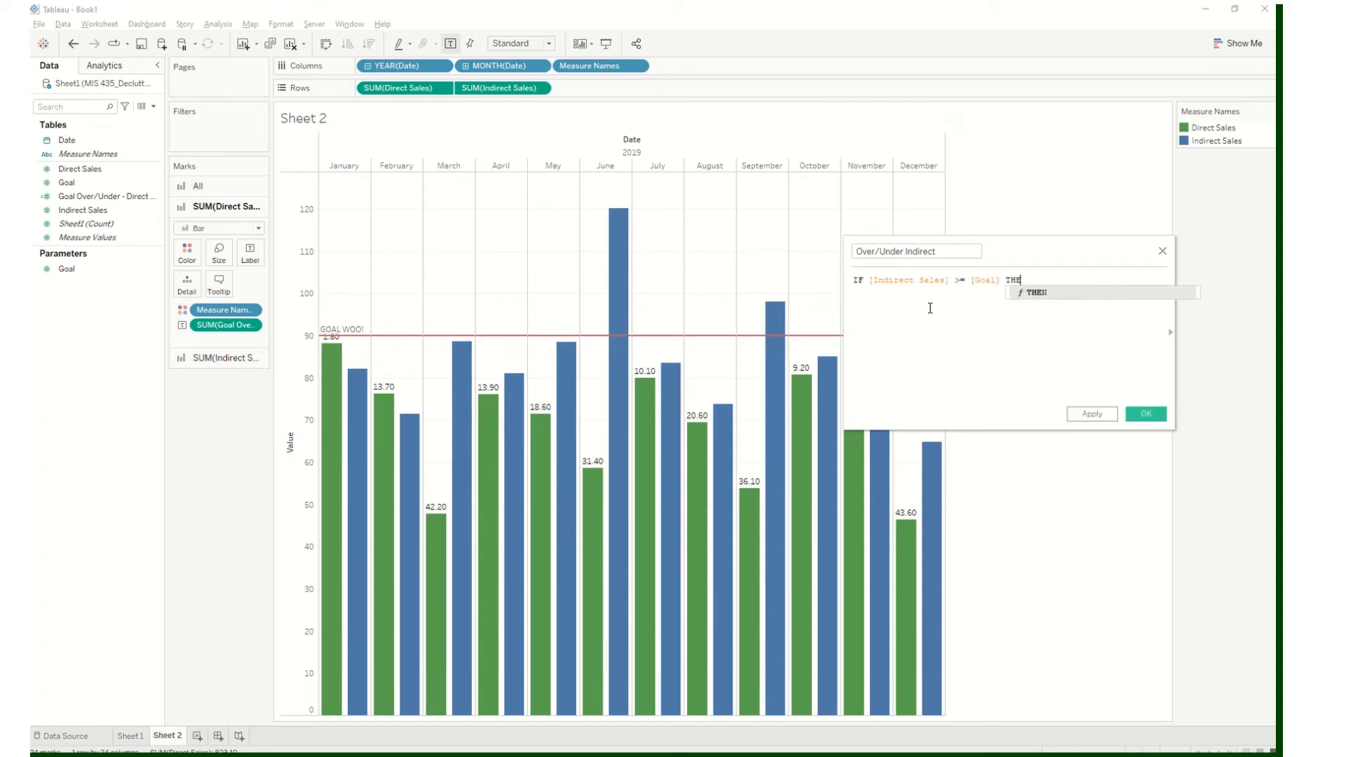
text(N [)
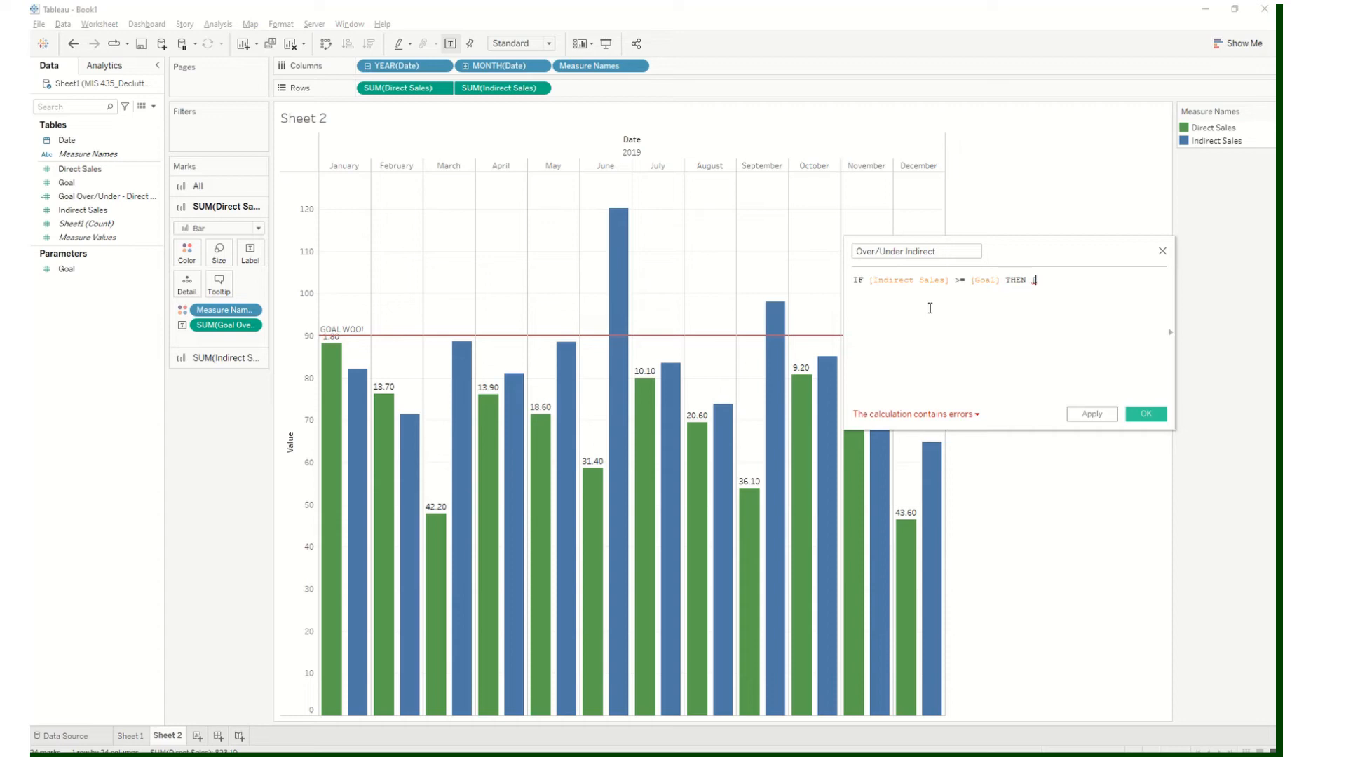
text(i)
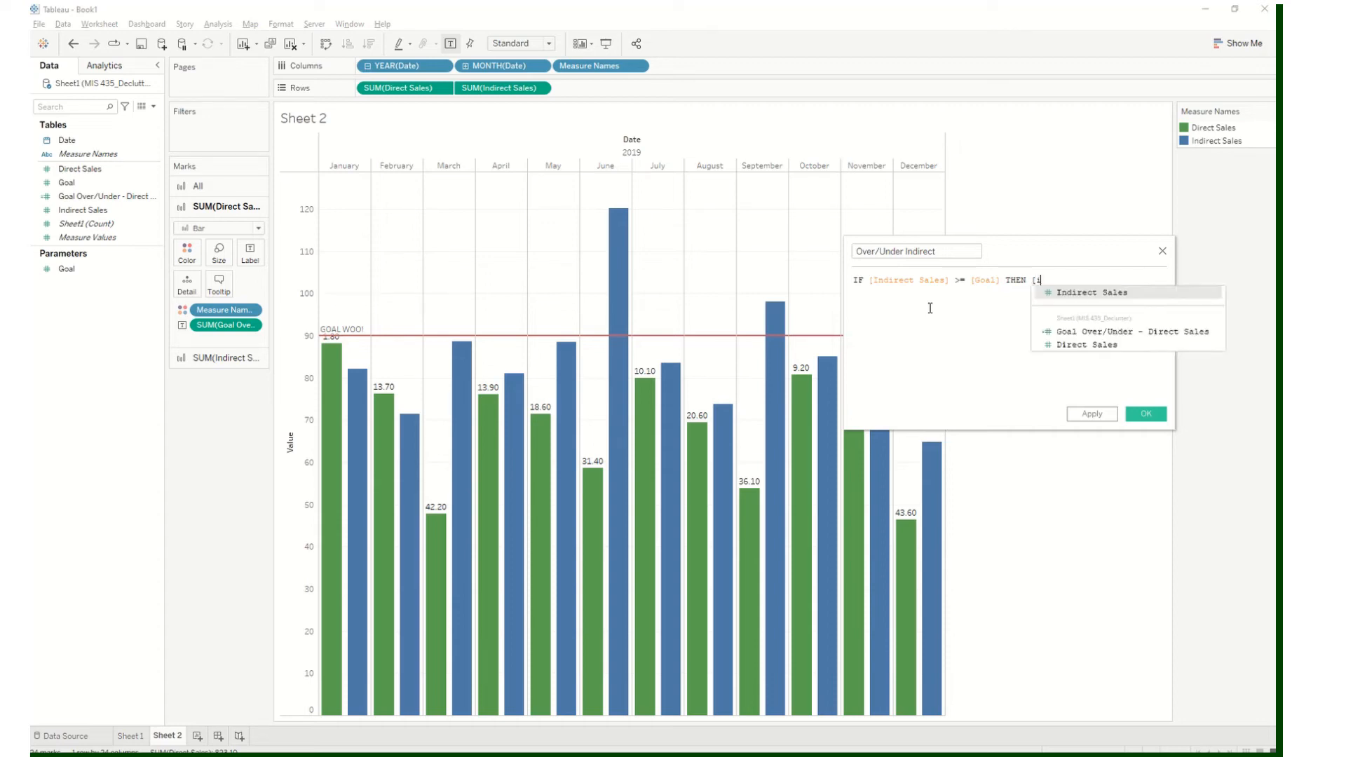
key(Return)
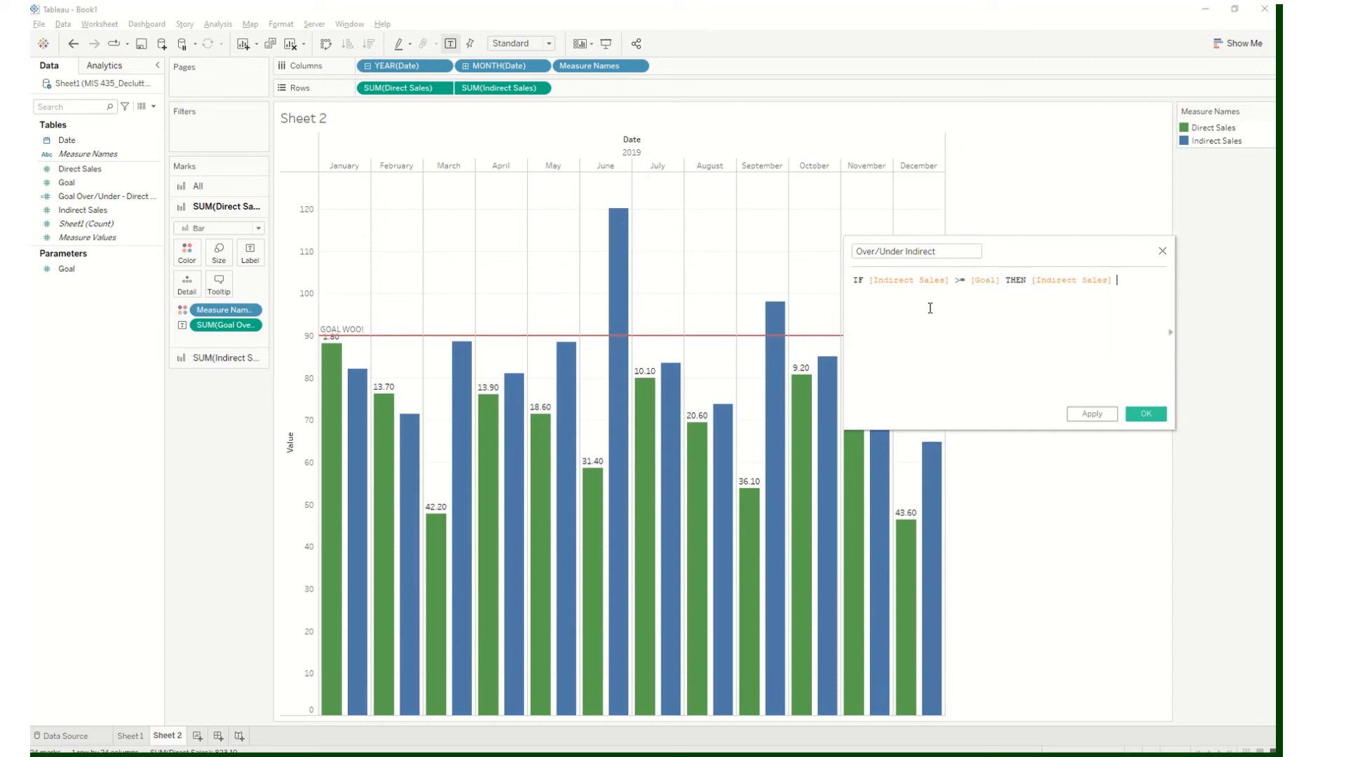
text(- [go)
key(Return)
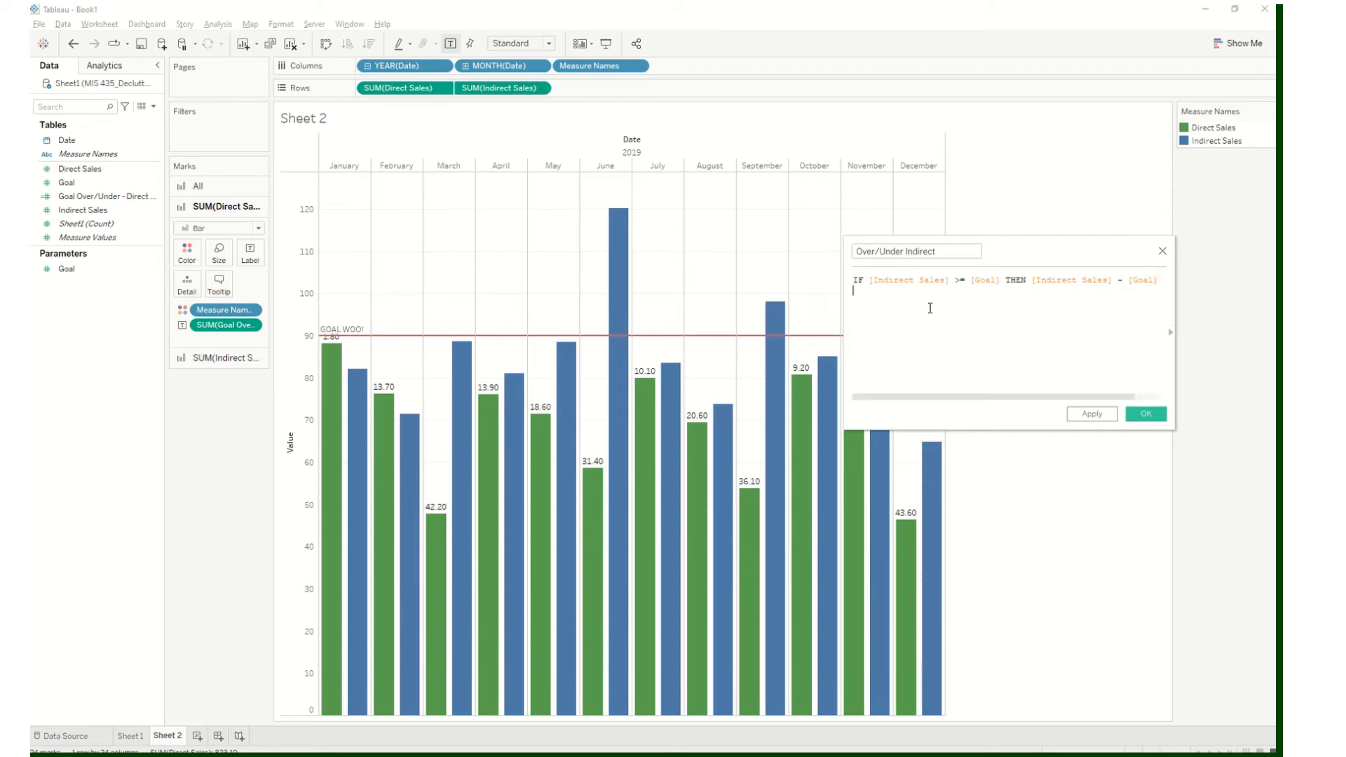
Complete the formula with ELSE [Goal] - [Indirect Sales] and a closing END line, and save the calculated field
text(ELSE [goa)
key(Return)
text(- [ind)
key(Return)
text(END)
key(Return)
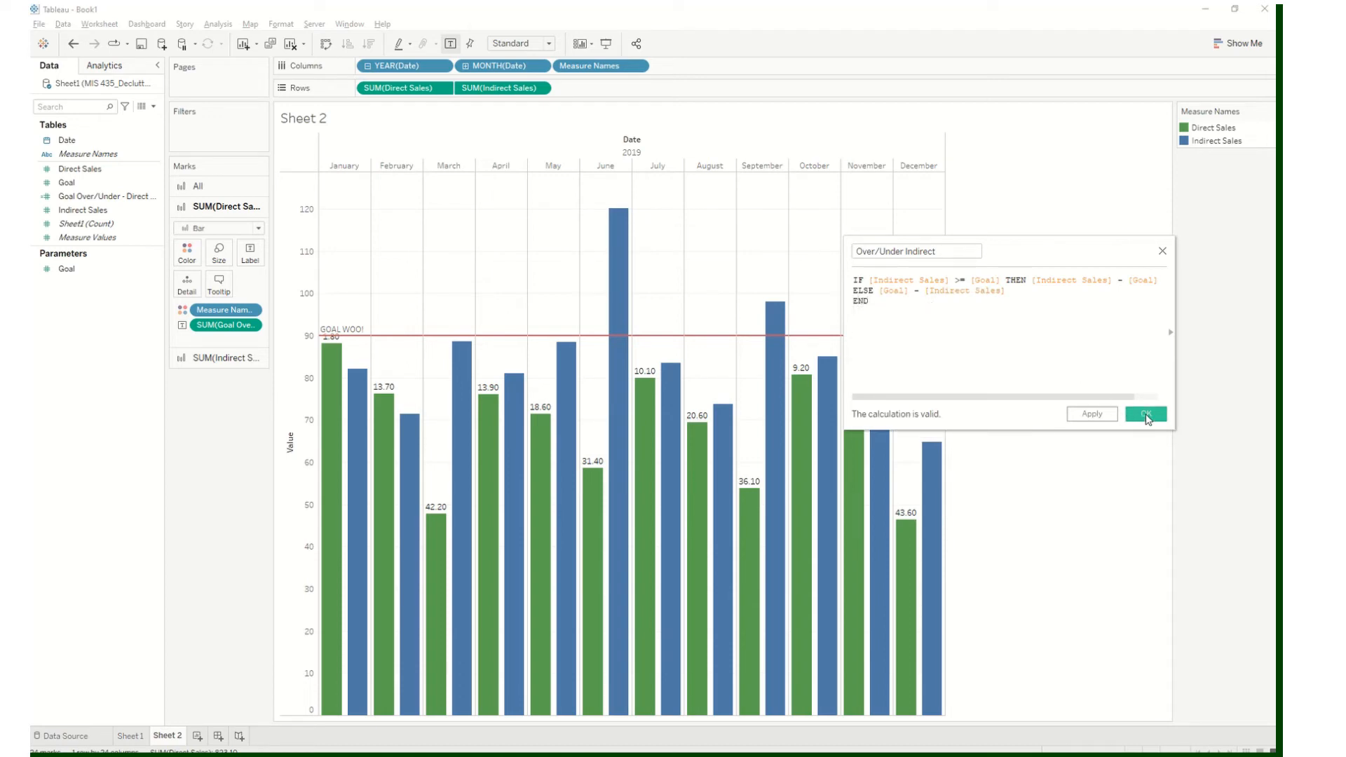
click(1146, 415)
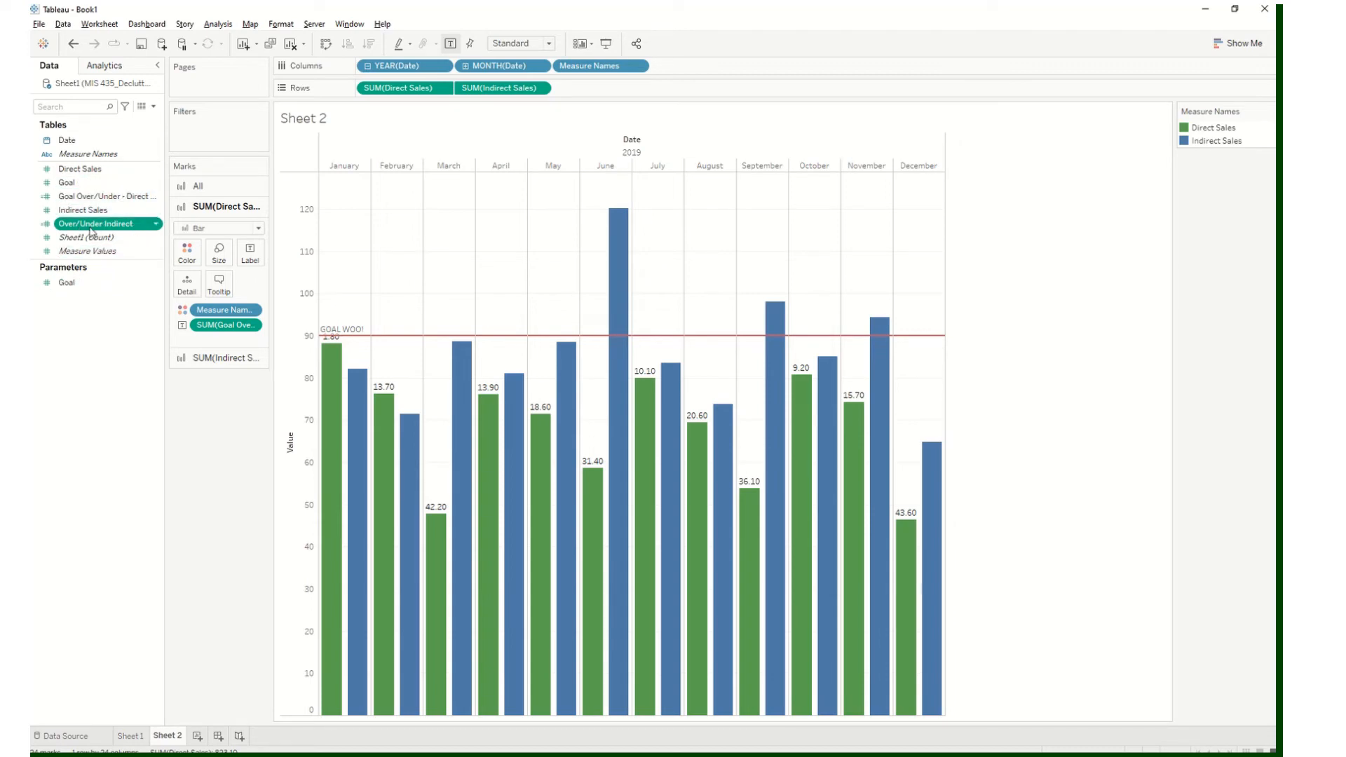
Label the Indirect Sales bars with the Over/Under Indirect field
click(220, 187)
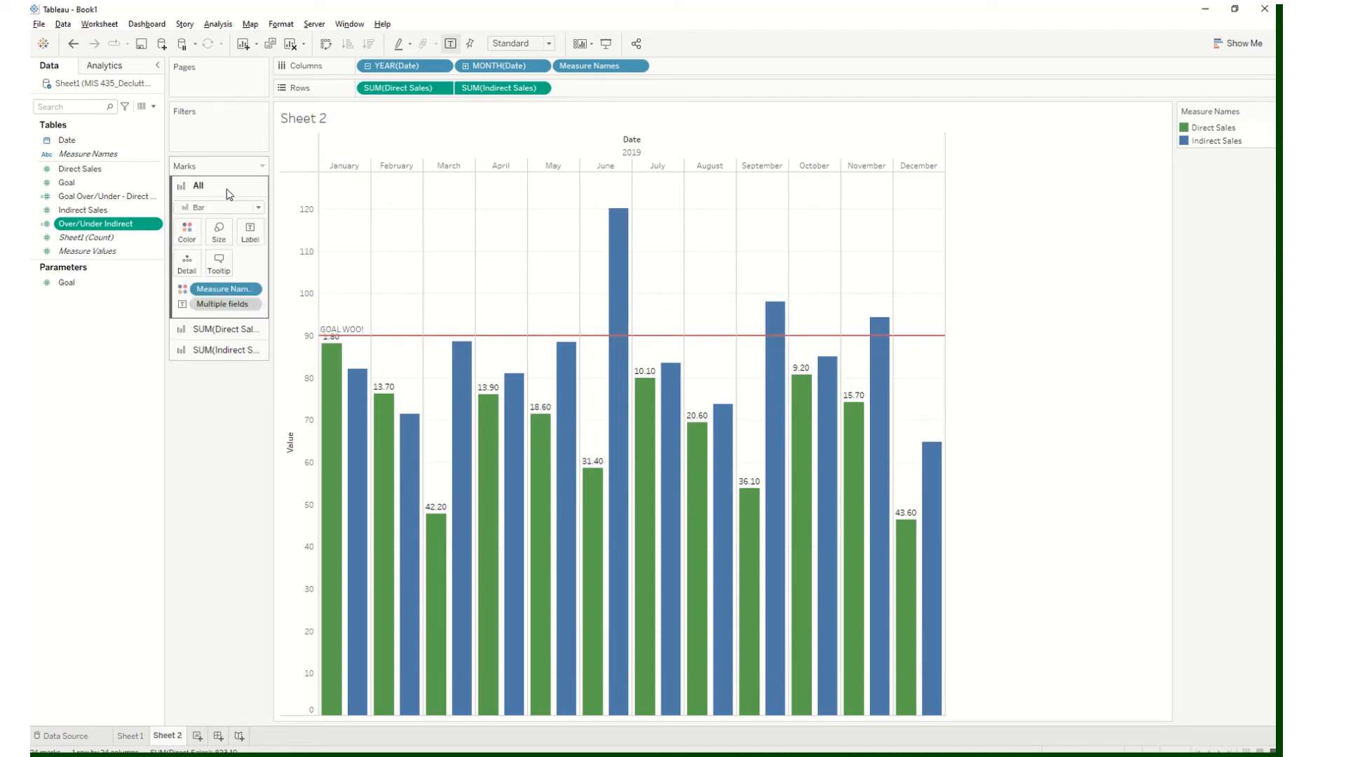
click(223, 329)
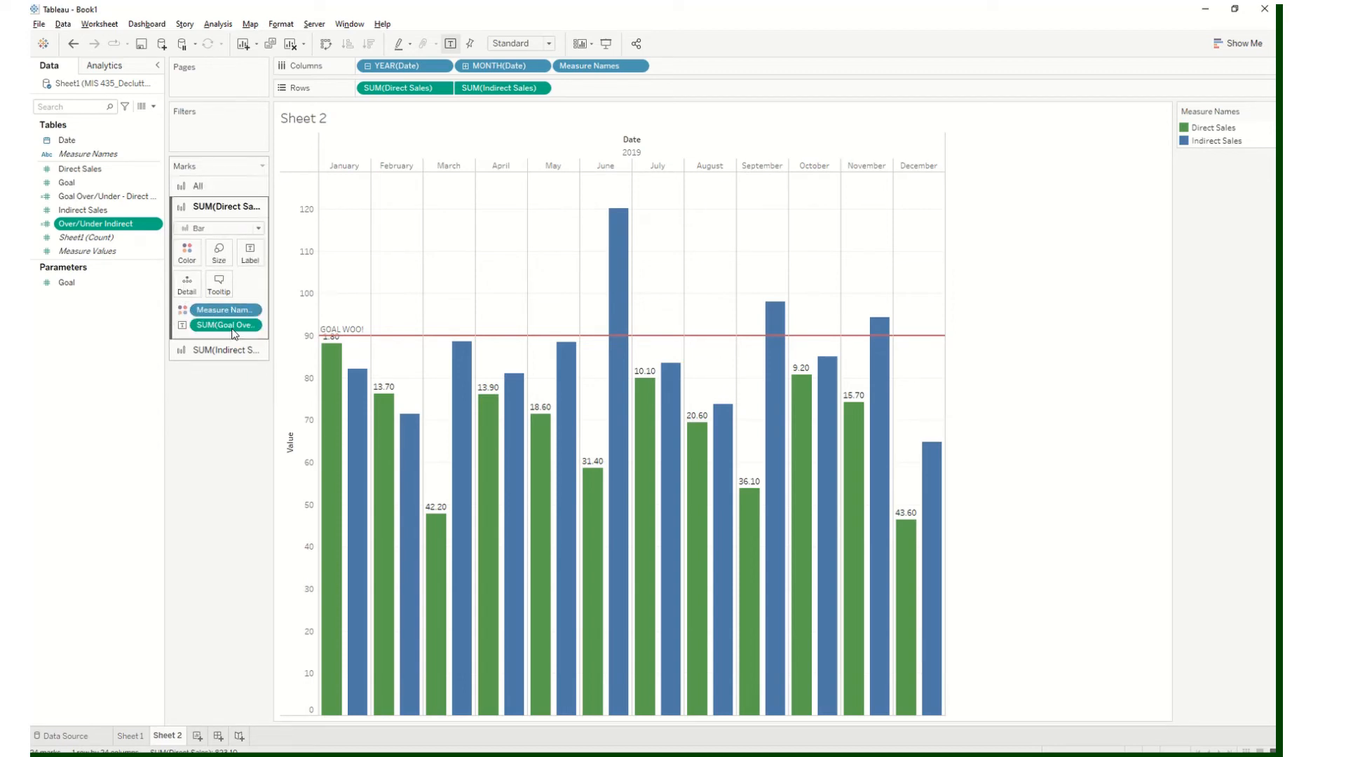
click(221, 359)
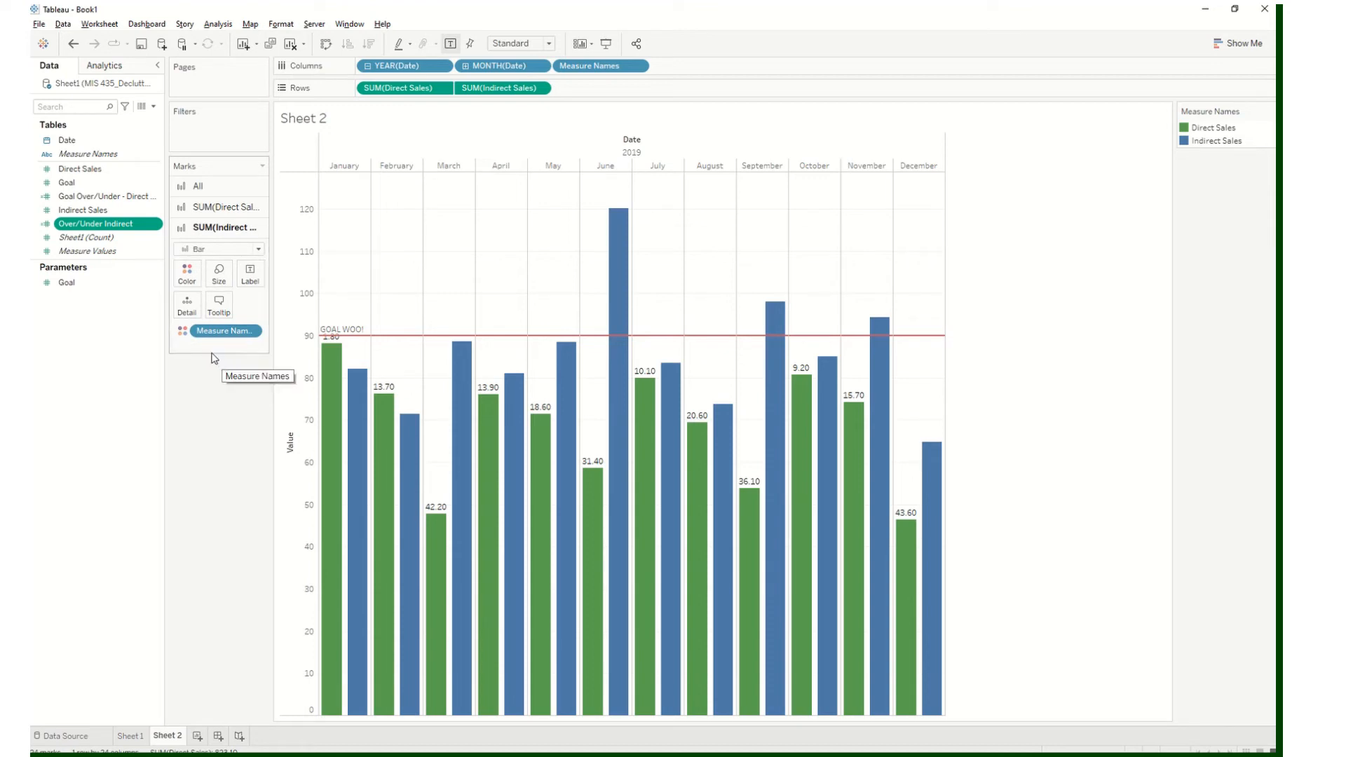
mouse_move(355, 384)
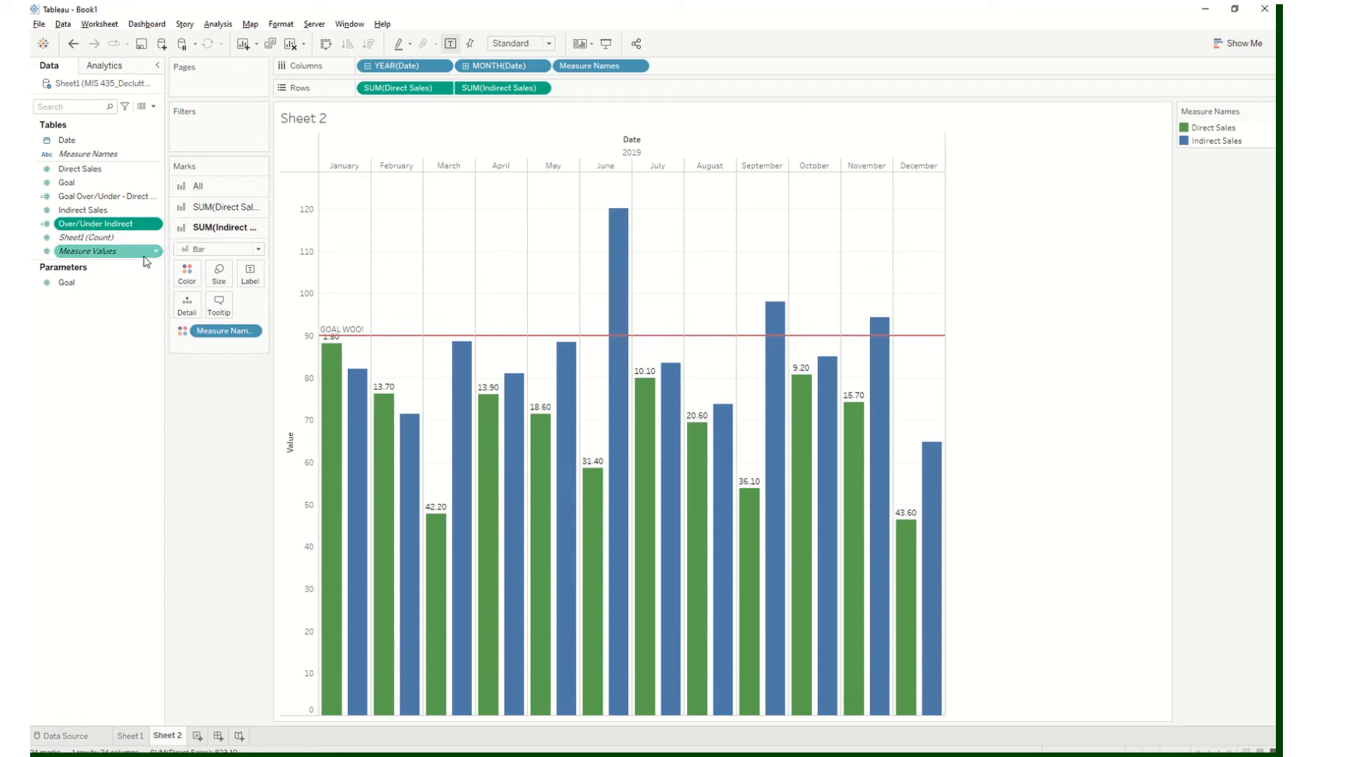
drag(96, 226, 240, 283)
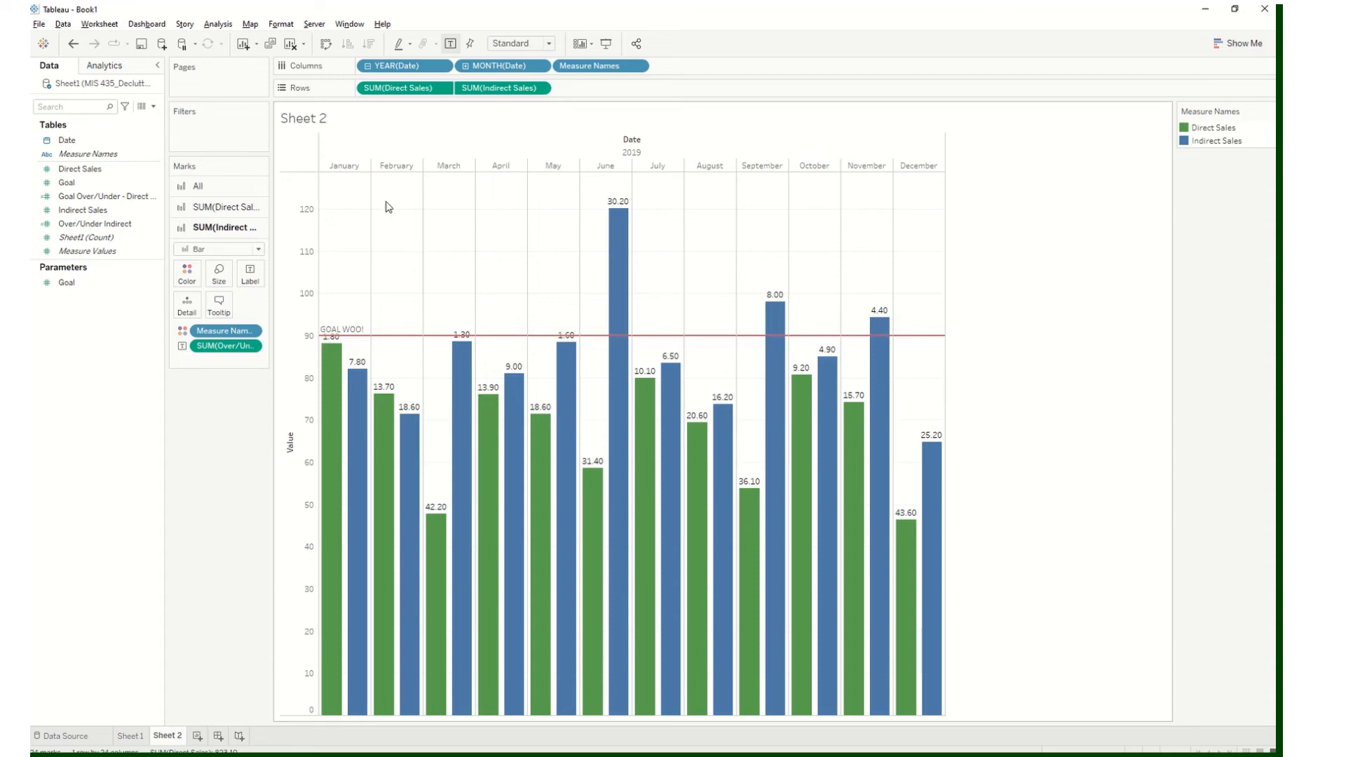
mouse_move(551, 9)
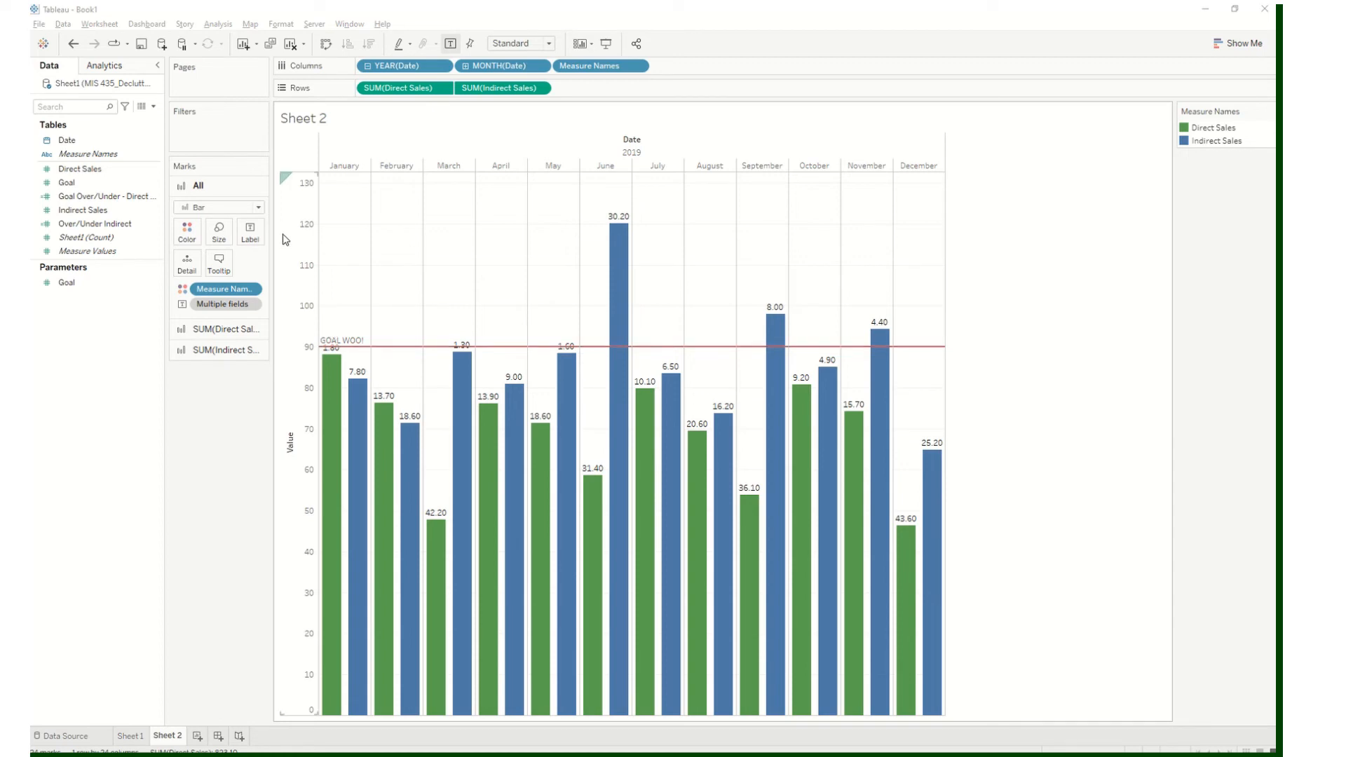
mouse_move(329, 417)
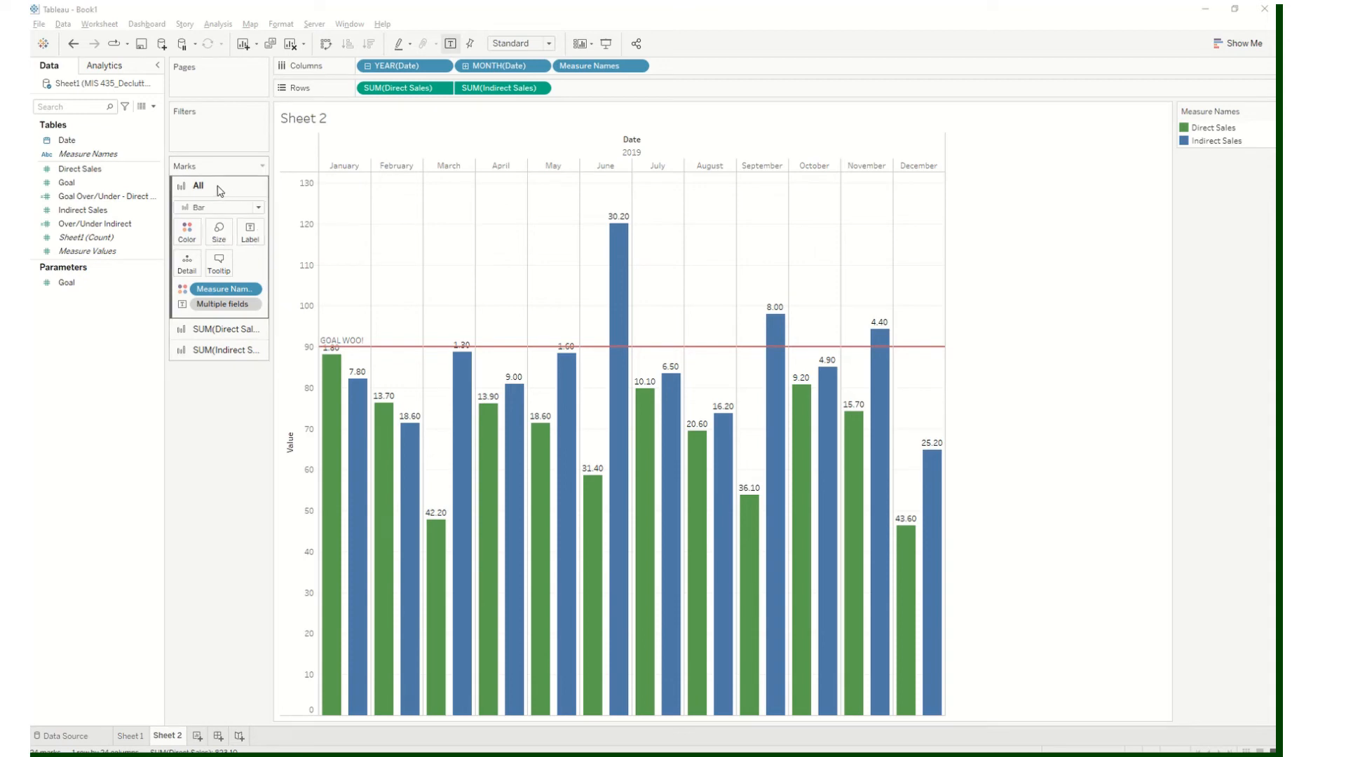
click(219, 231)
drag(300, 267, 332, 273)
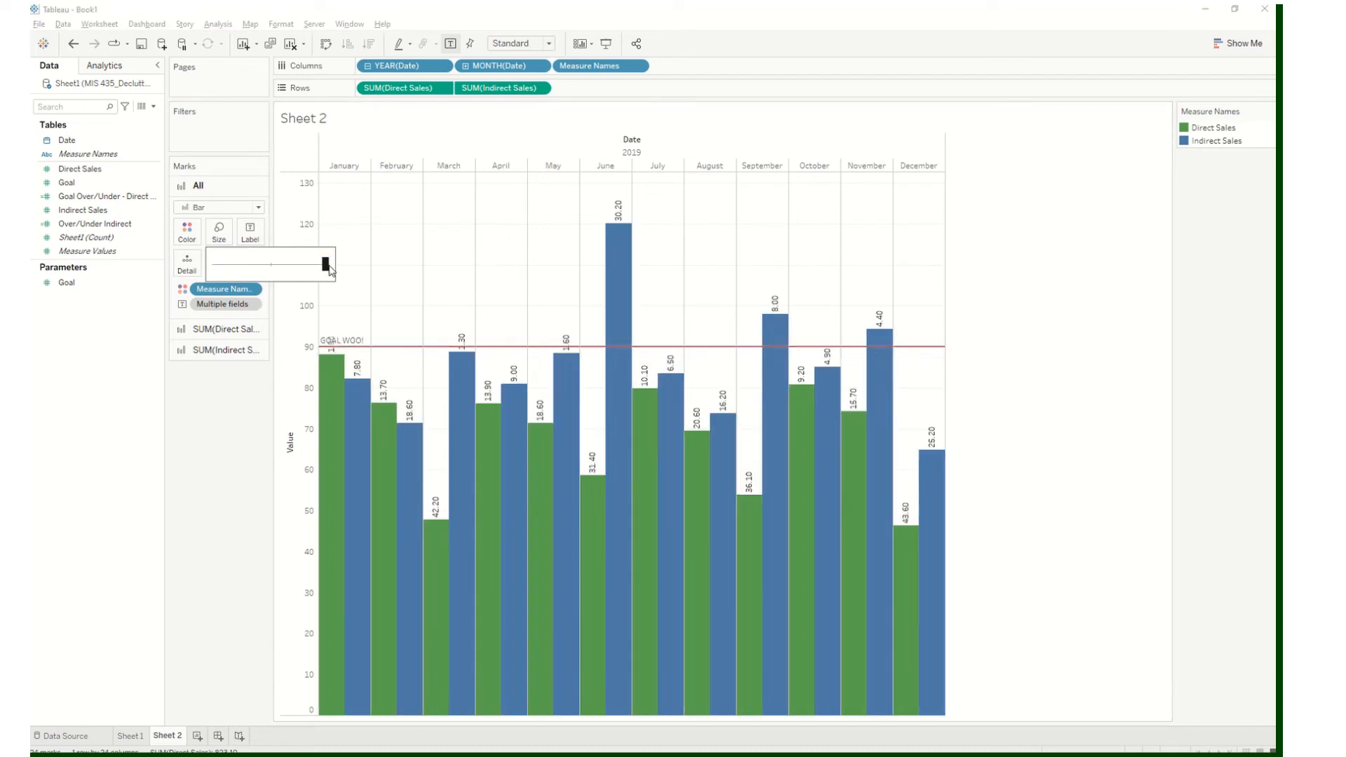
drag(328, 267, 297, 275)
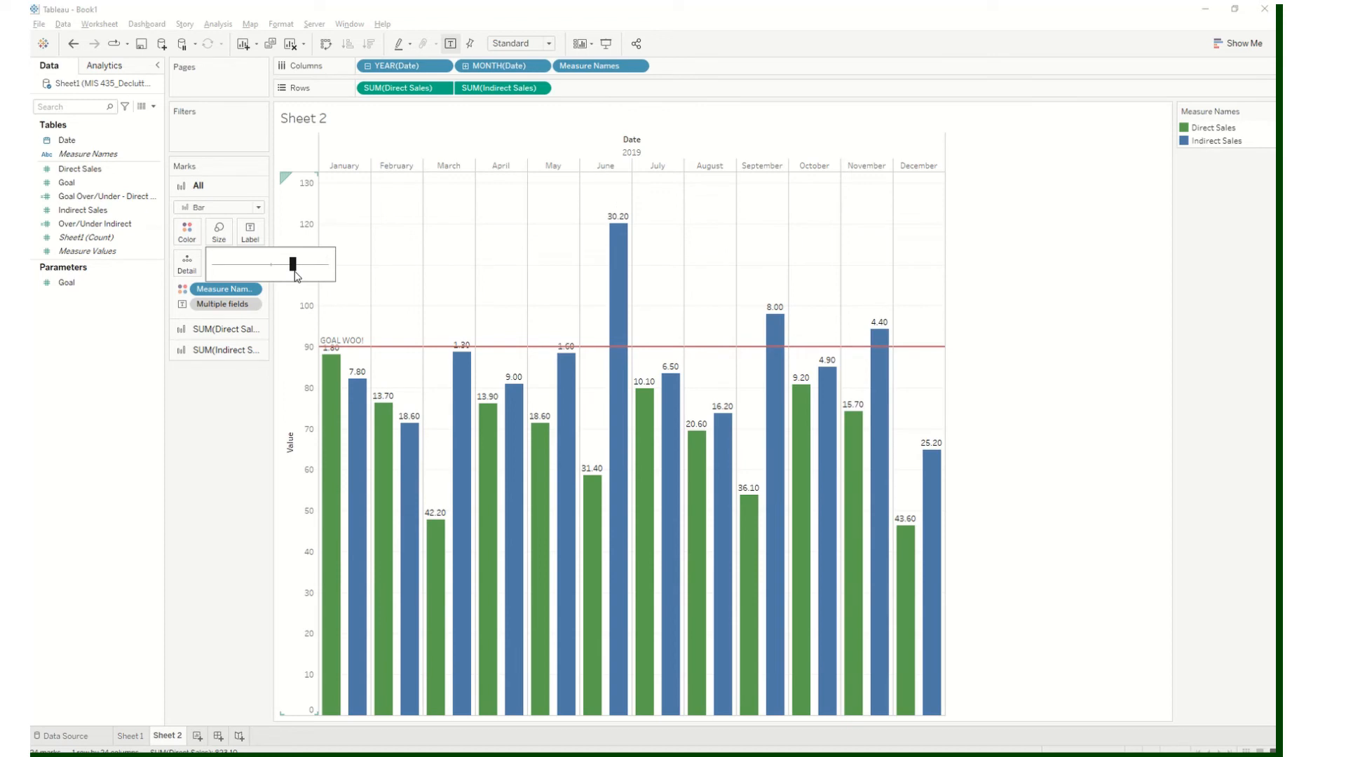
click(1080, 317)
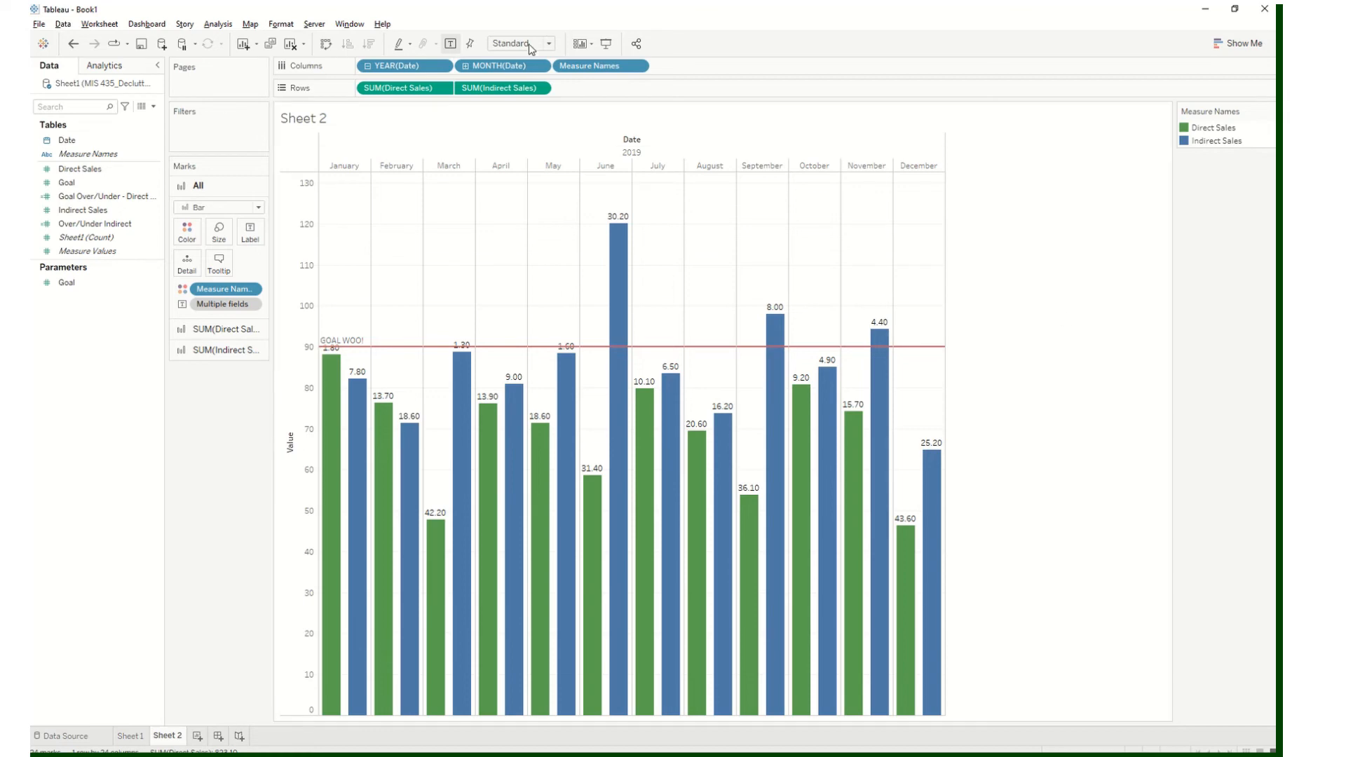
mouse_move(553, 7)
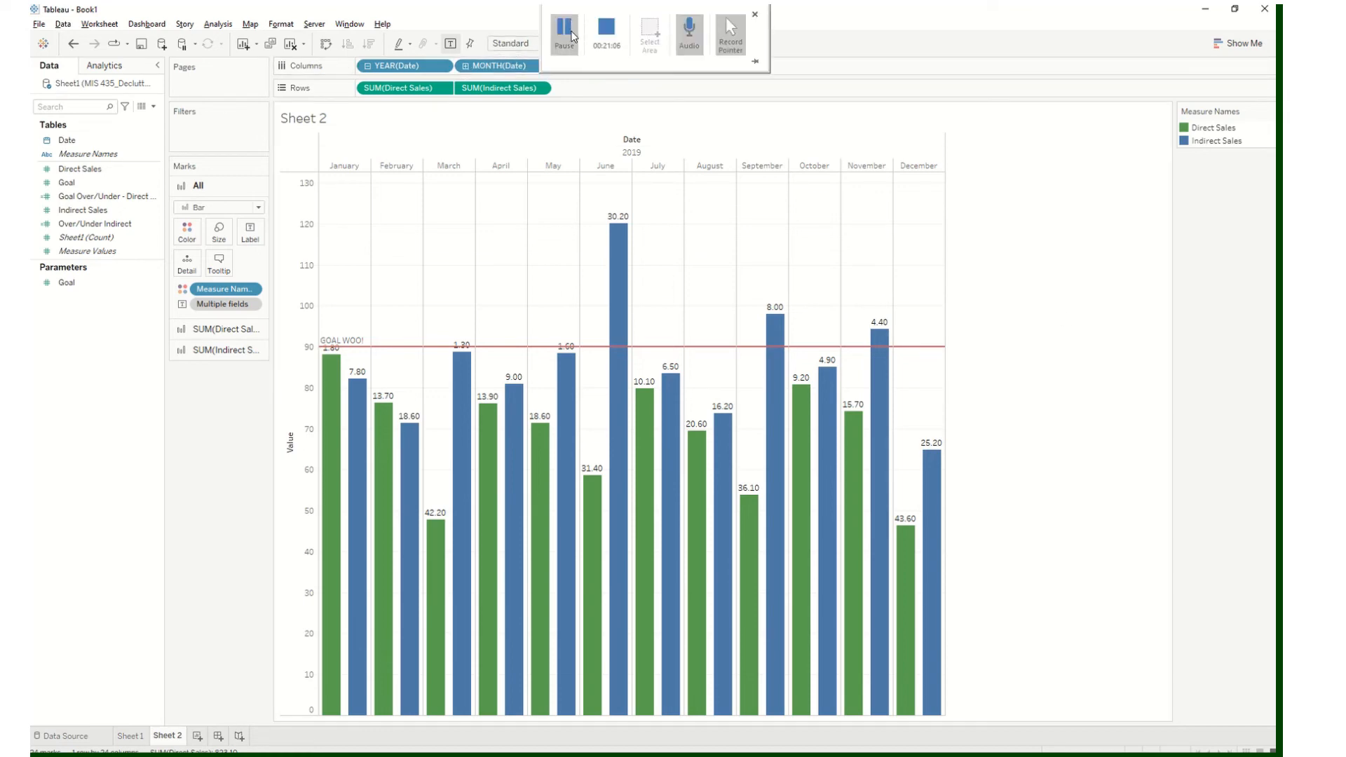
click(563, 33)
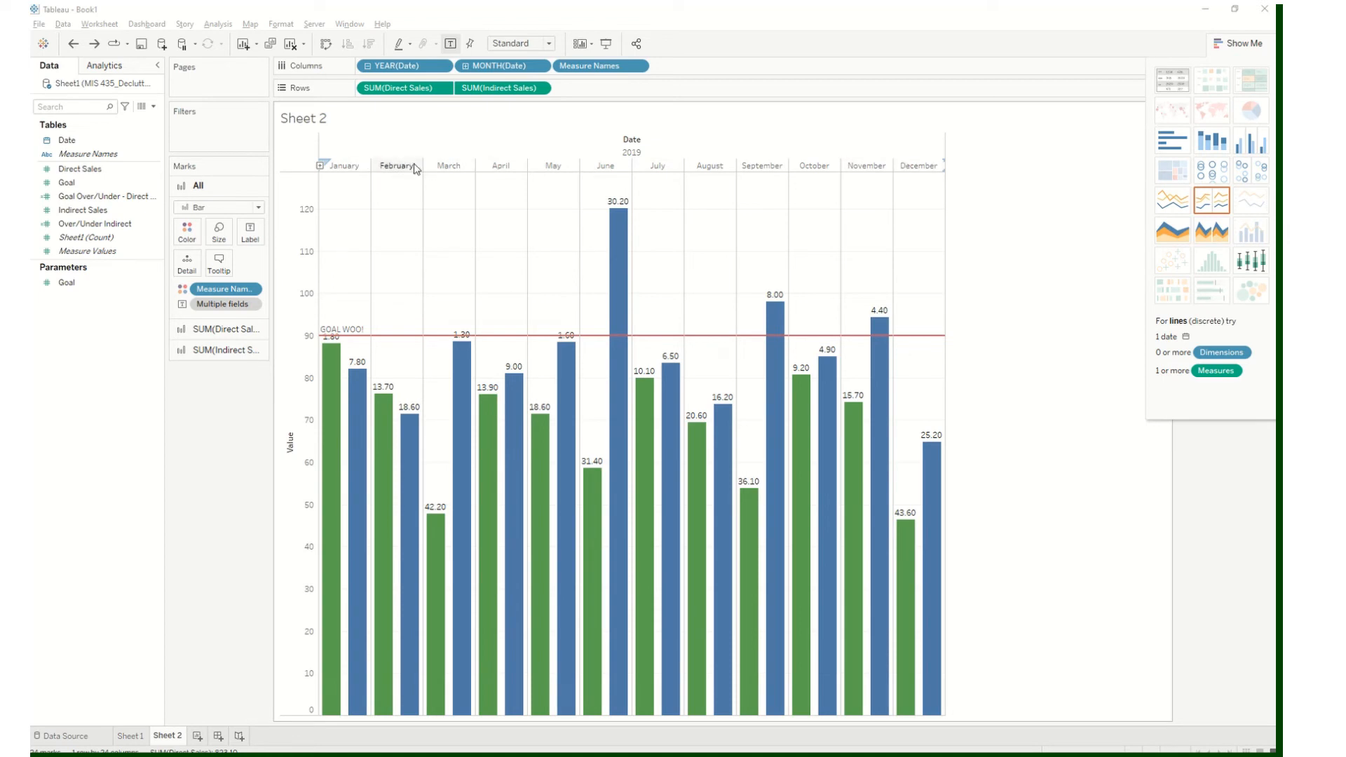
Check the original Time to Close Deal chart in Word, return to Tableau, and add a second MONTH(Date) after Measure Names on Columns
mouse_move(335, 716)
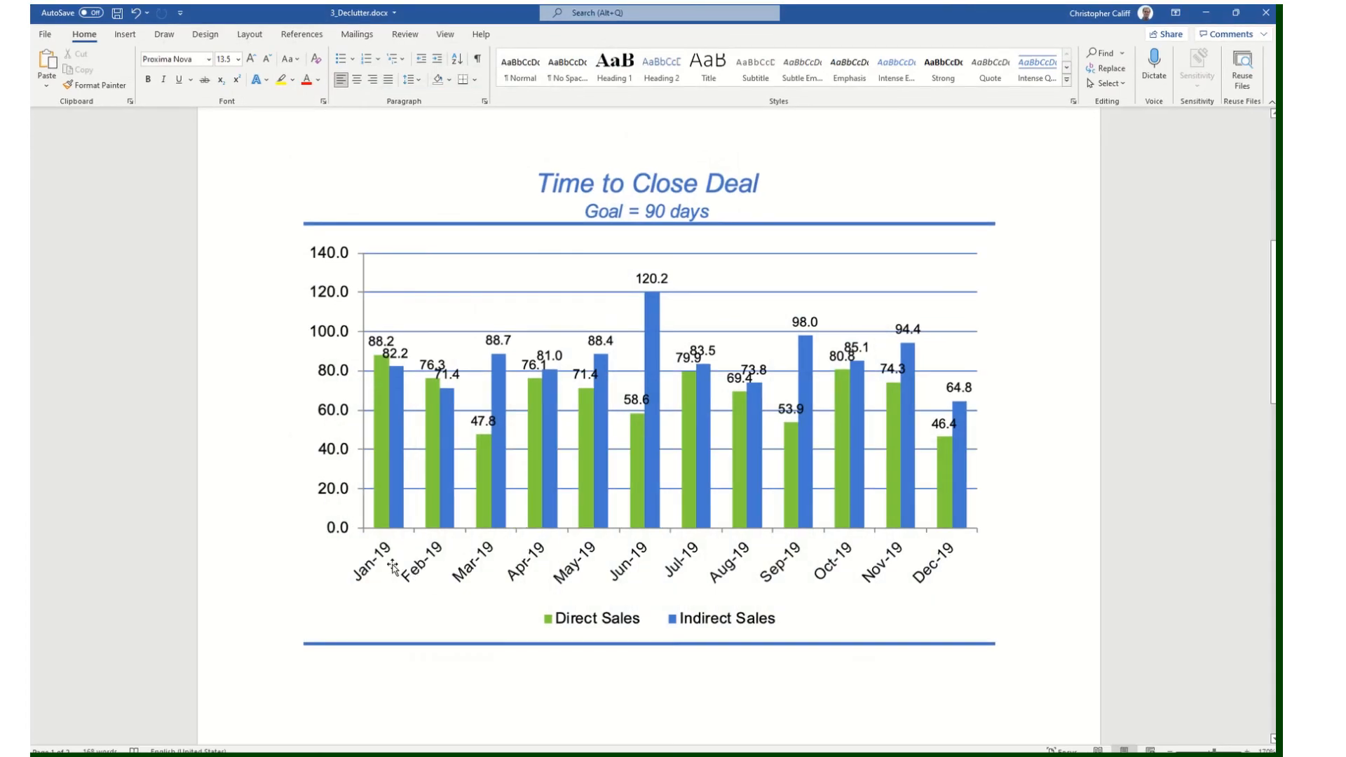
click(1214, 19)
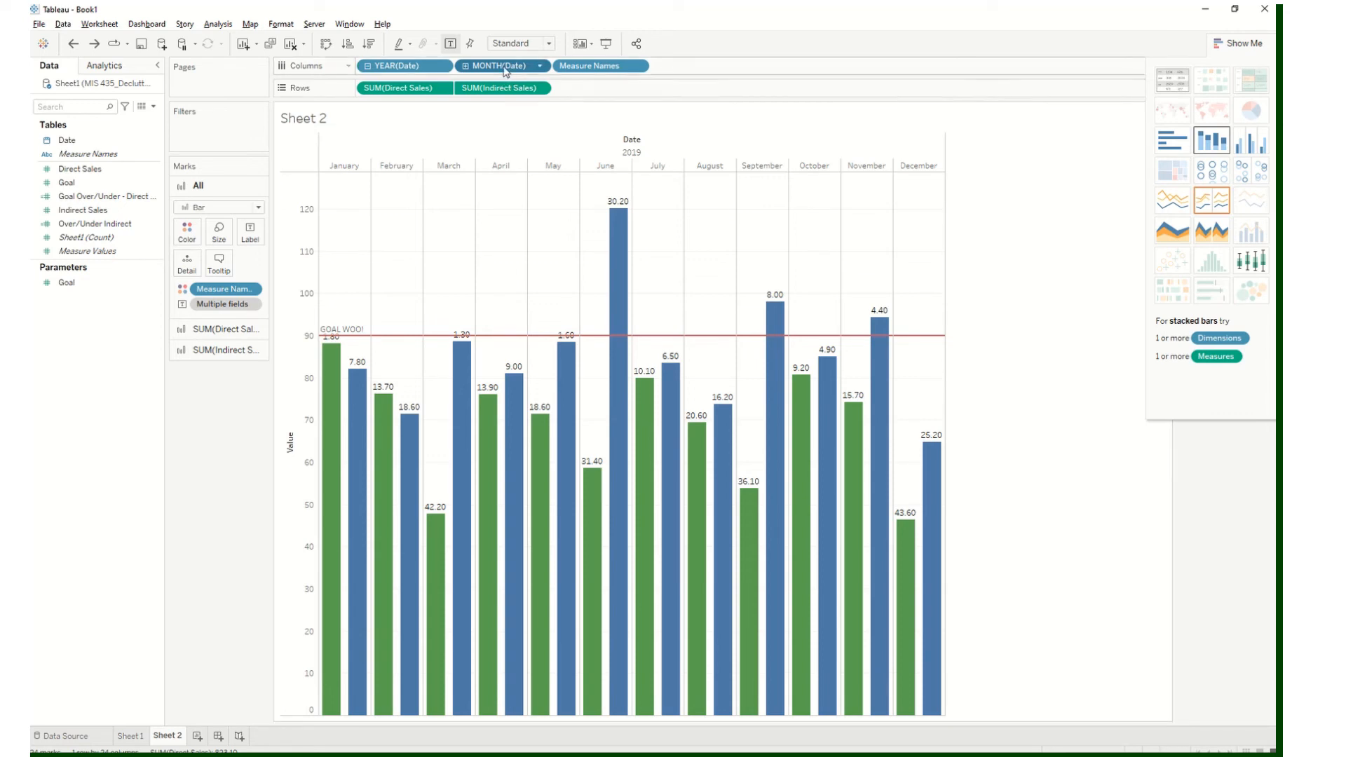
drag(503, 70, 688, 70)
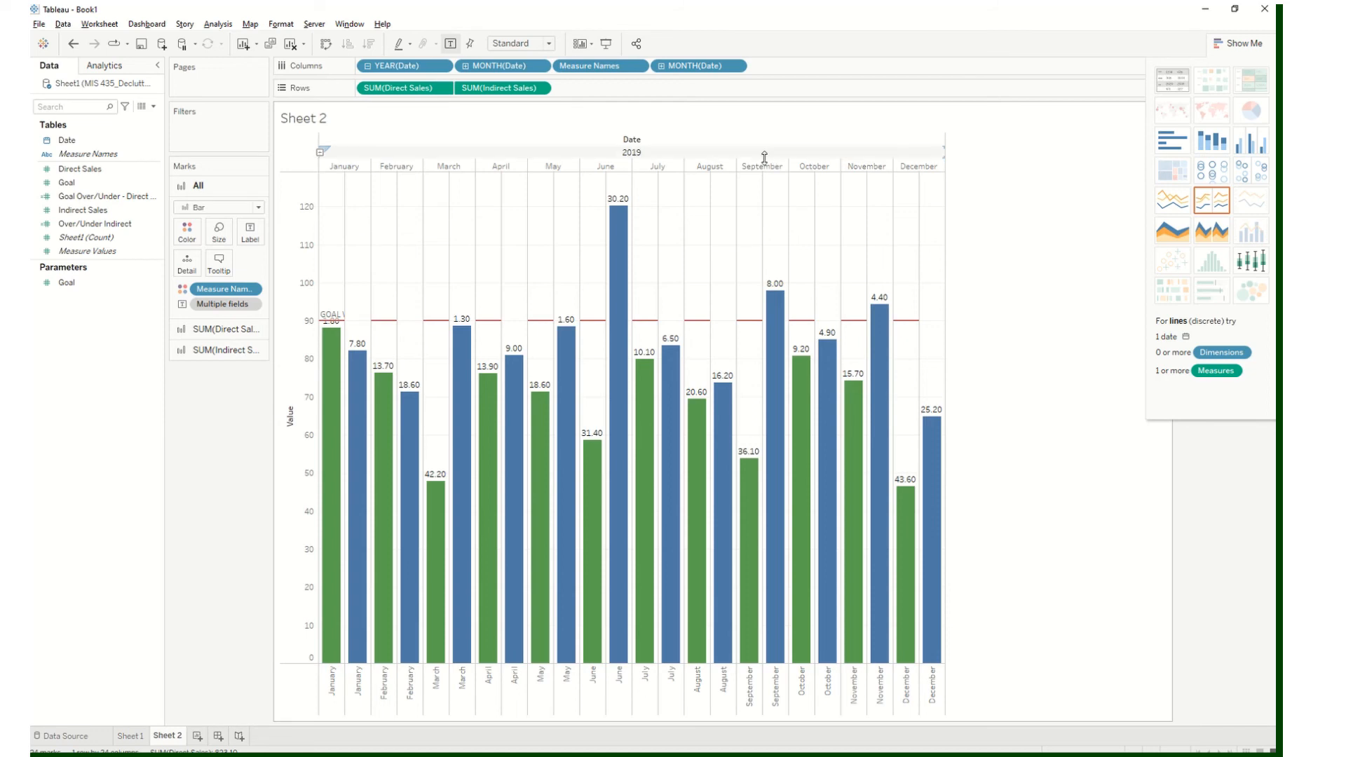
Undo the addition of the second MONTH(Date) to Columns and hide the chart-type suggestions
mouse_move(817, 673)
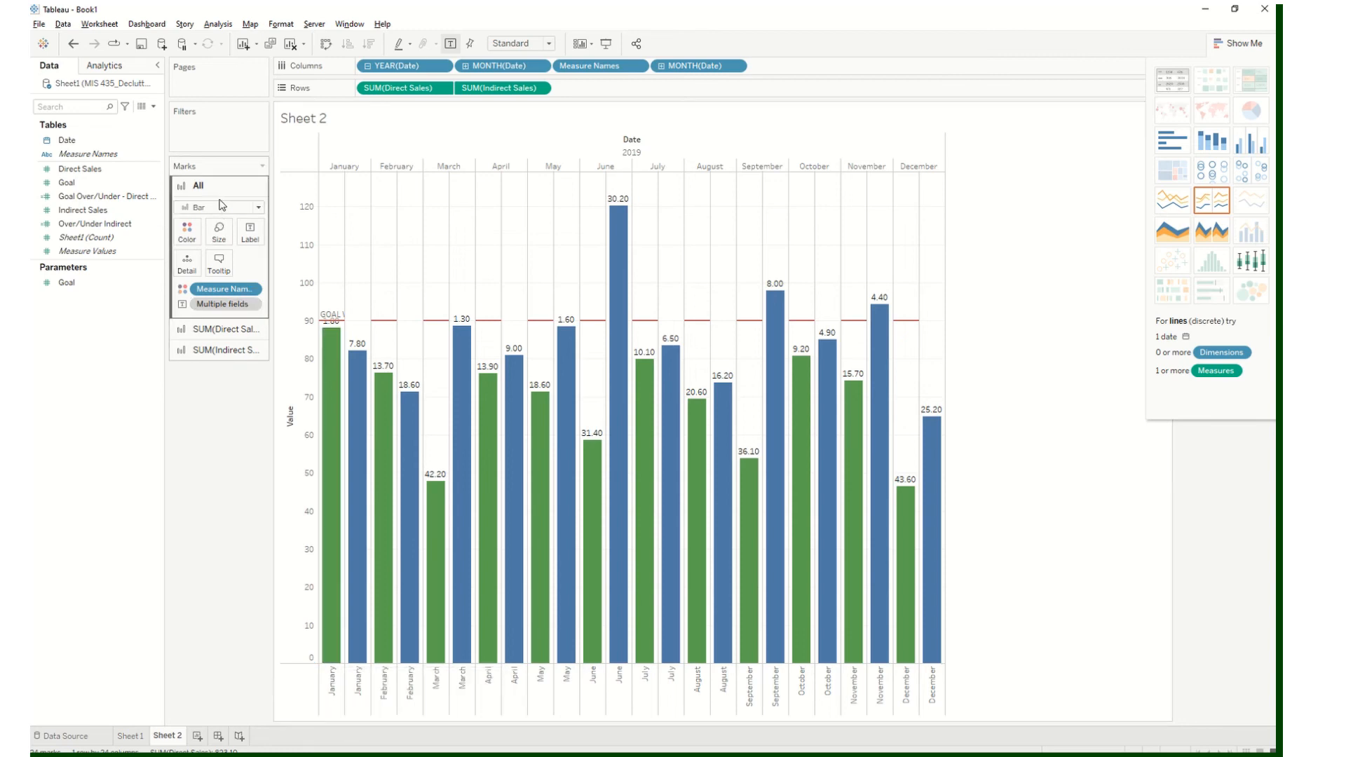
mouse_move(322, 601)
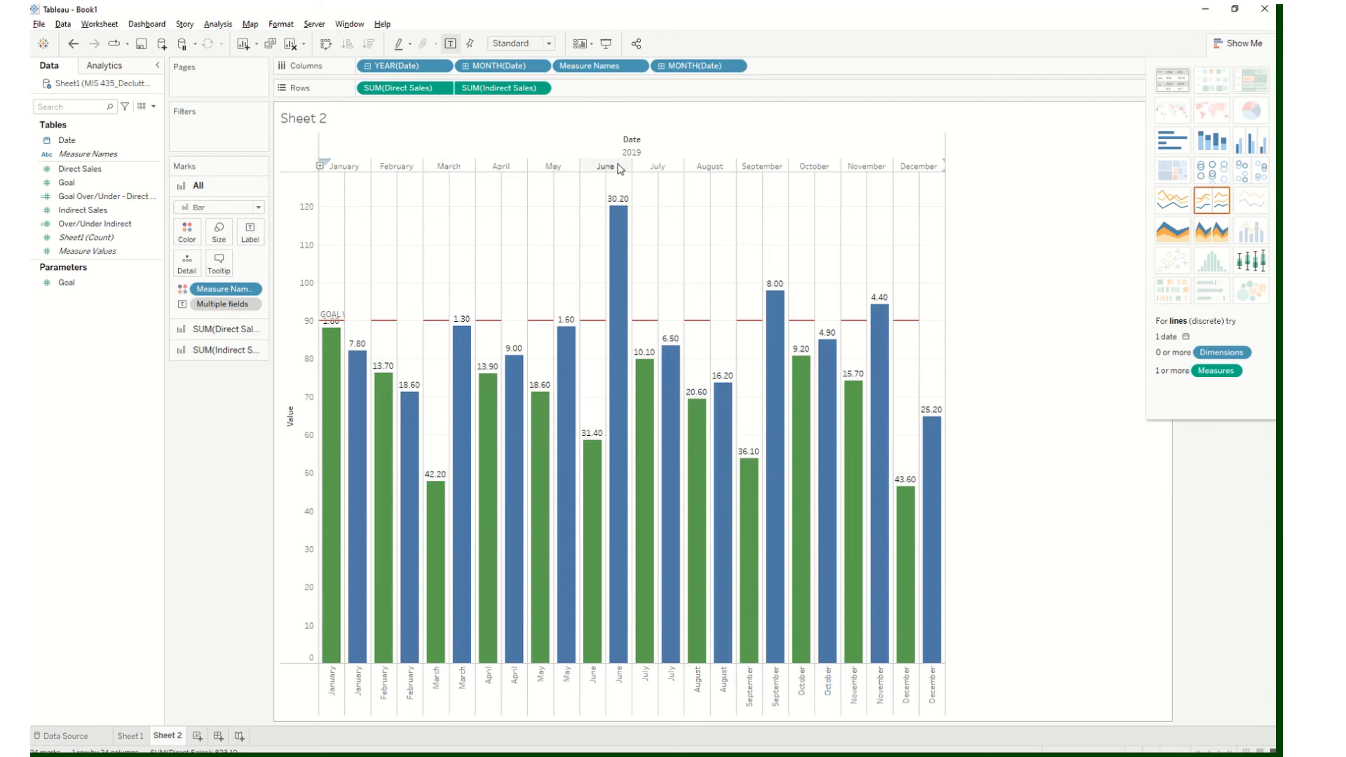
mouse_move(611, 219)
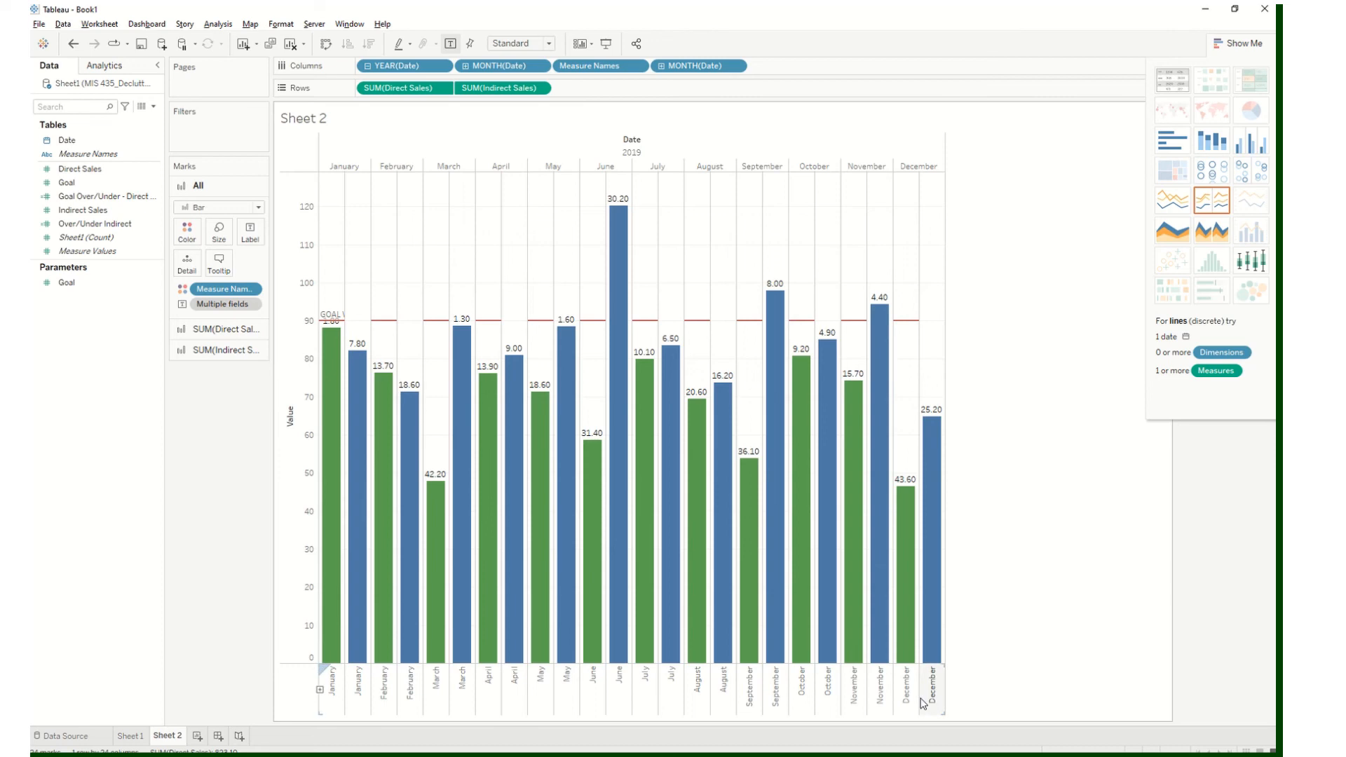
key(ctrl+z)
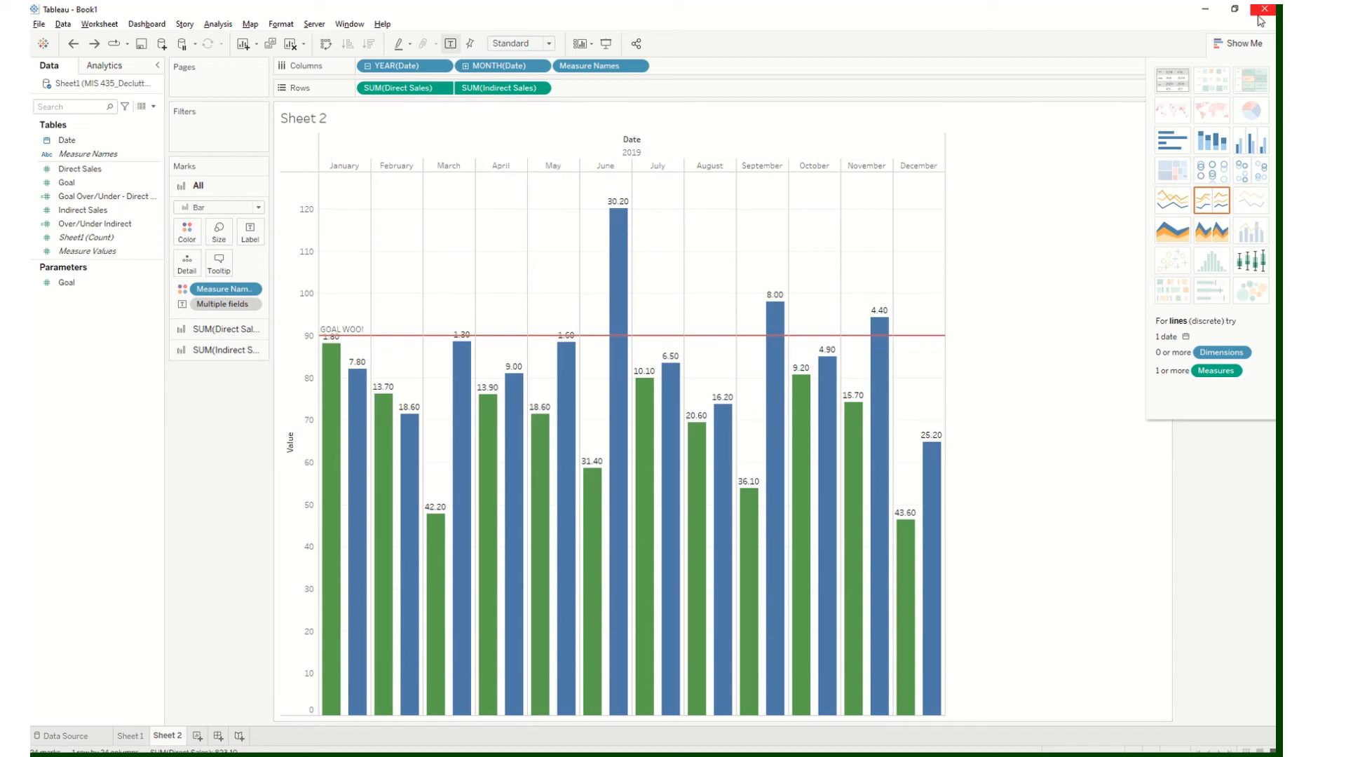
click(1246, 46)
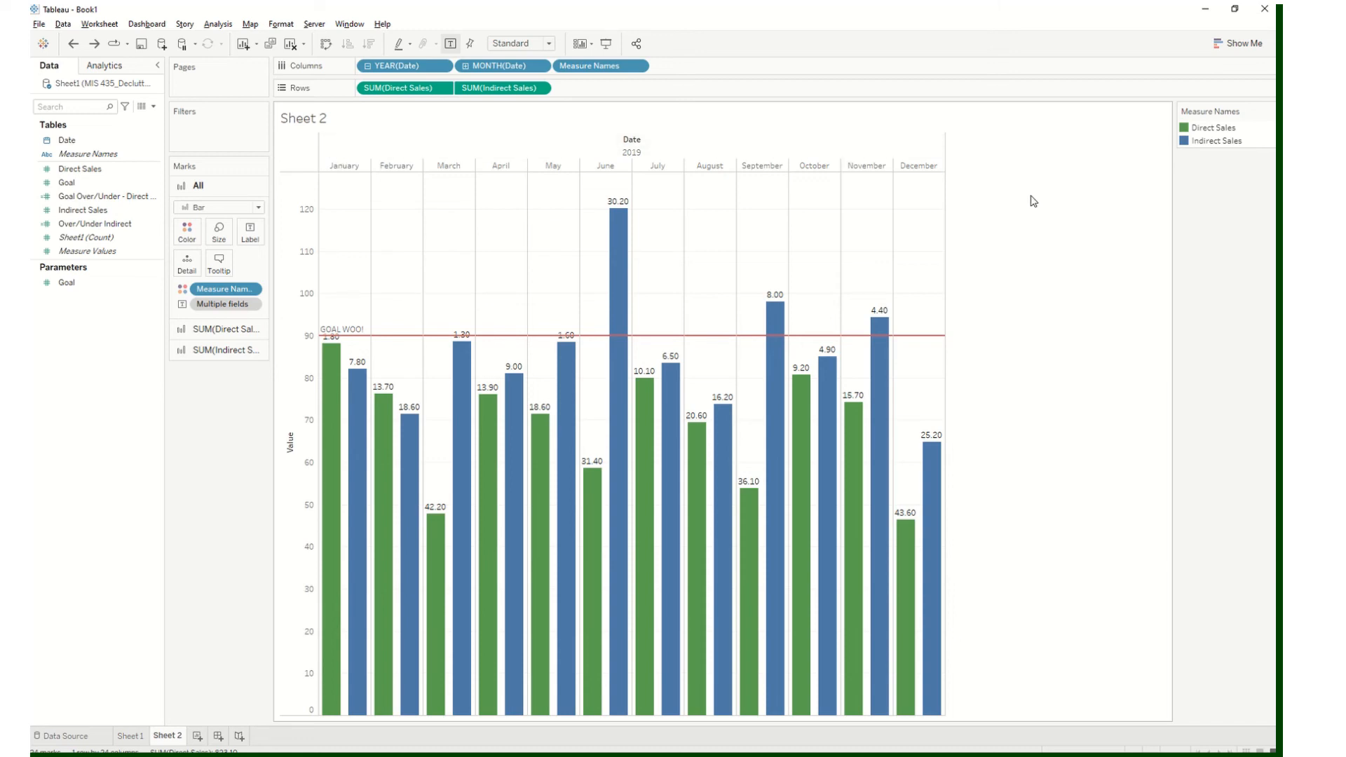
mouse_move(317, 8)
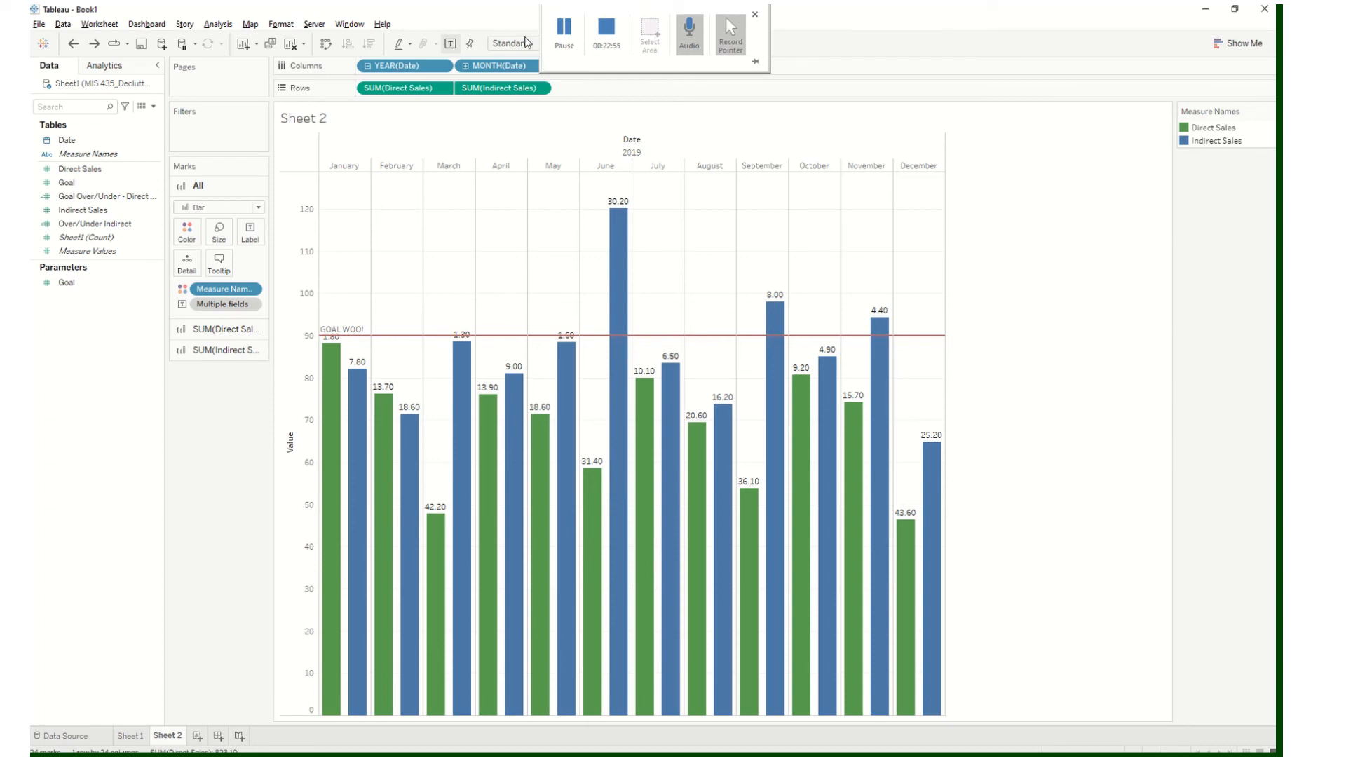
click(561, 53)
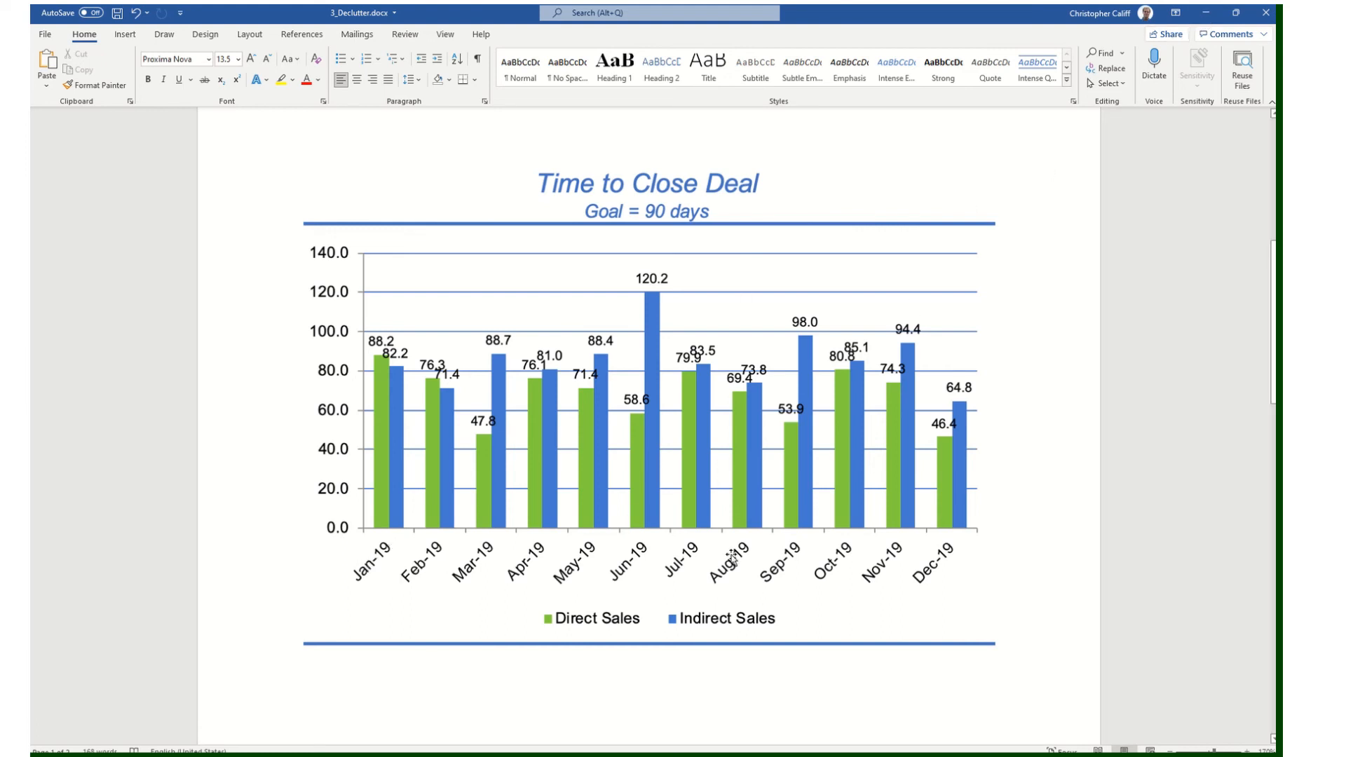
Switch from Word to Tableau and set up the empty Sheet 3 with only the year and month of Date on Columns
click(1218, 22)
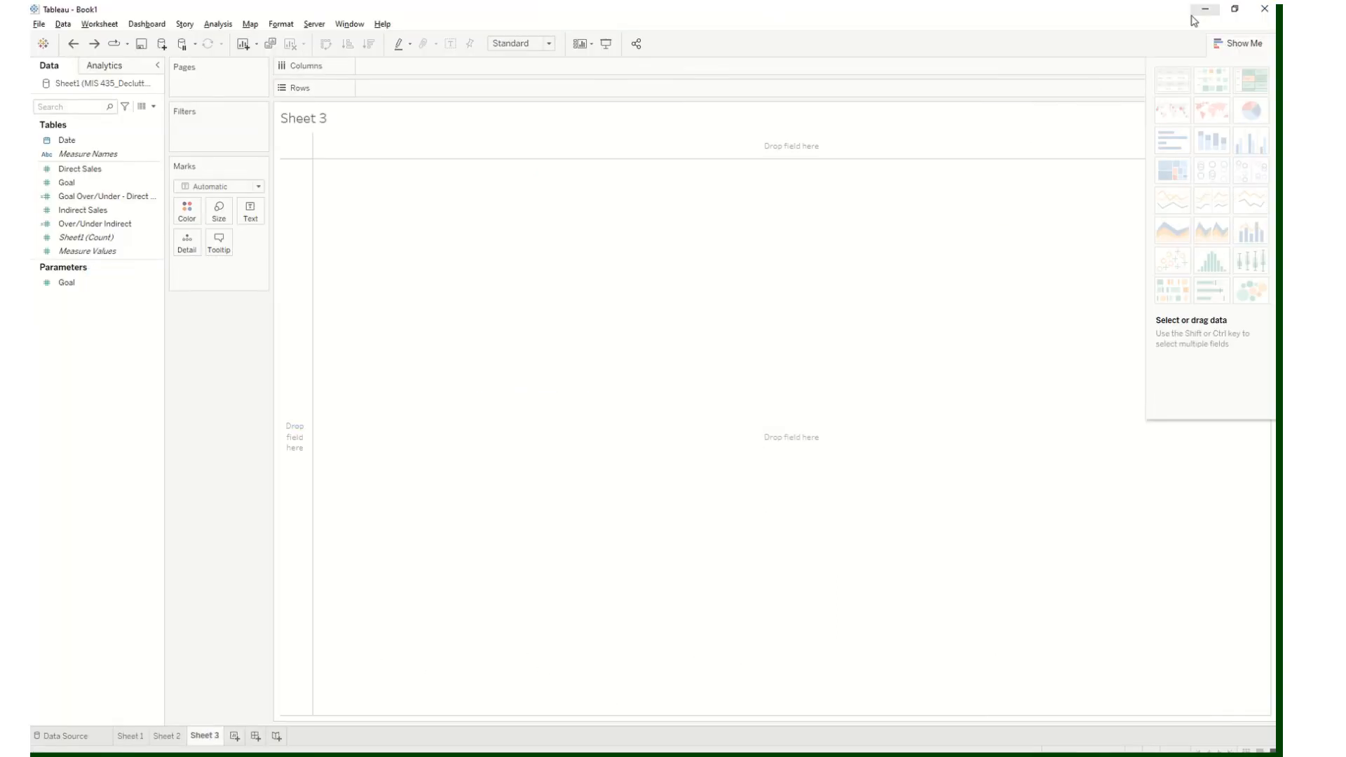
click(1230, 42)
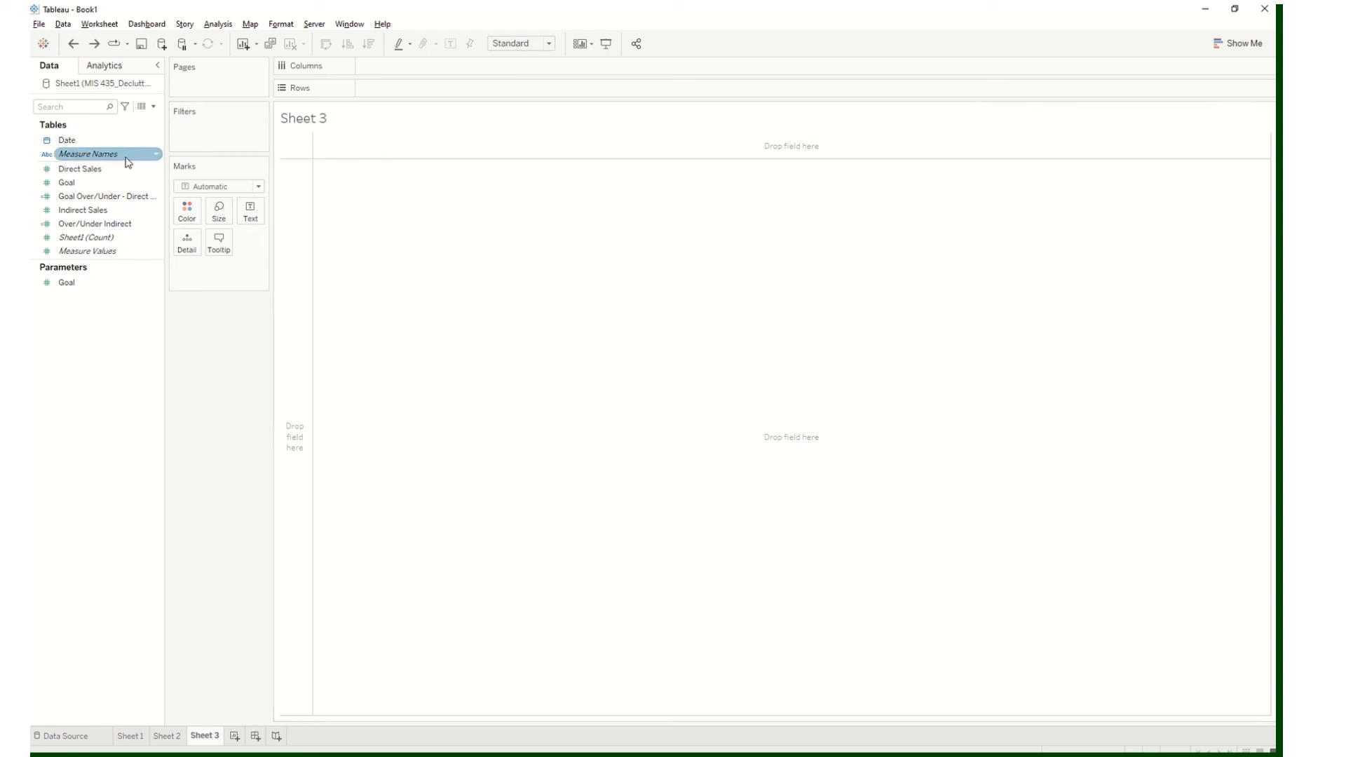
double_click(89, 145)
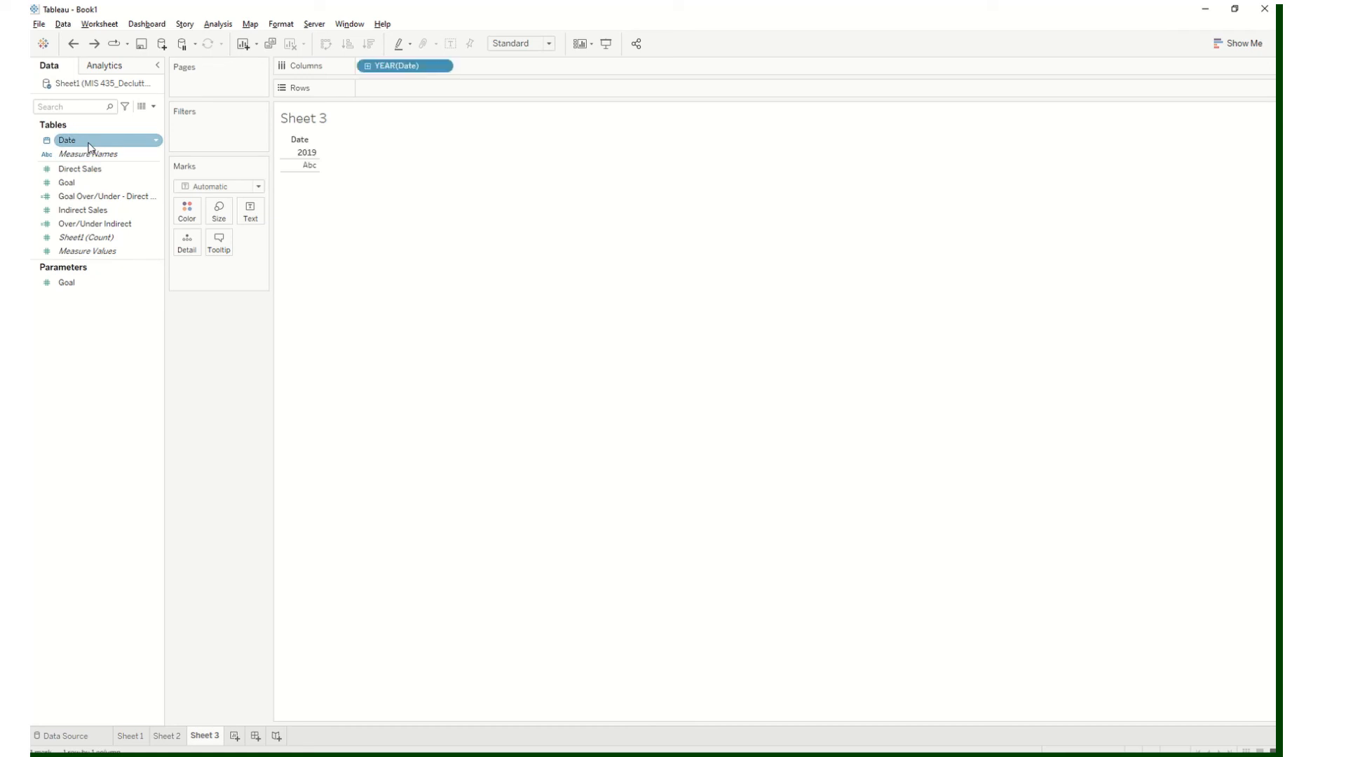
click(366, 66)
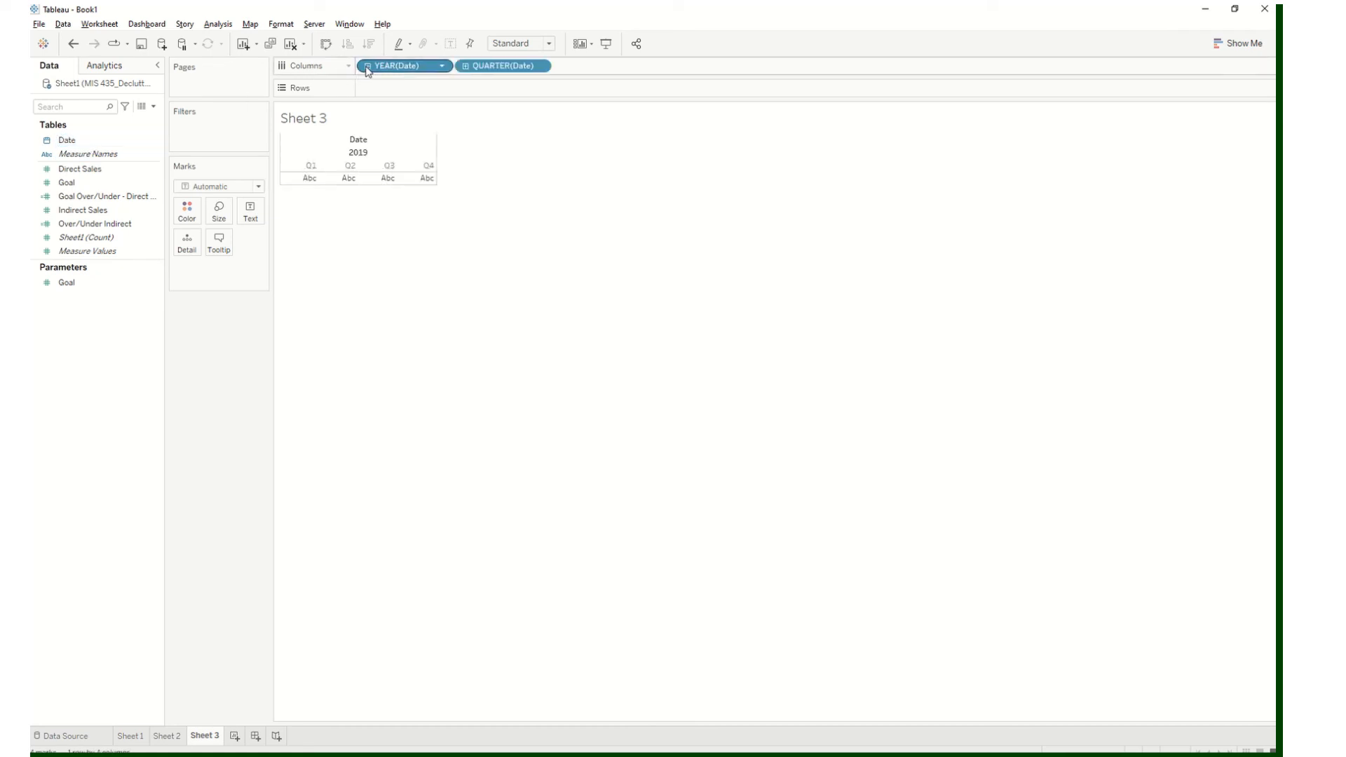
click(466, 67)
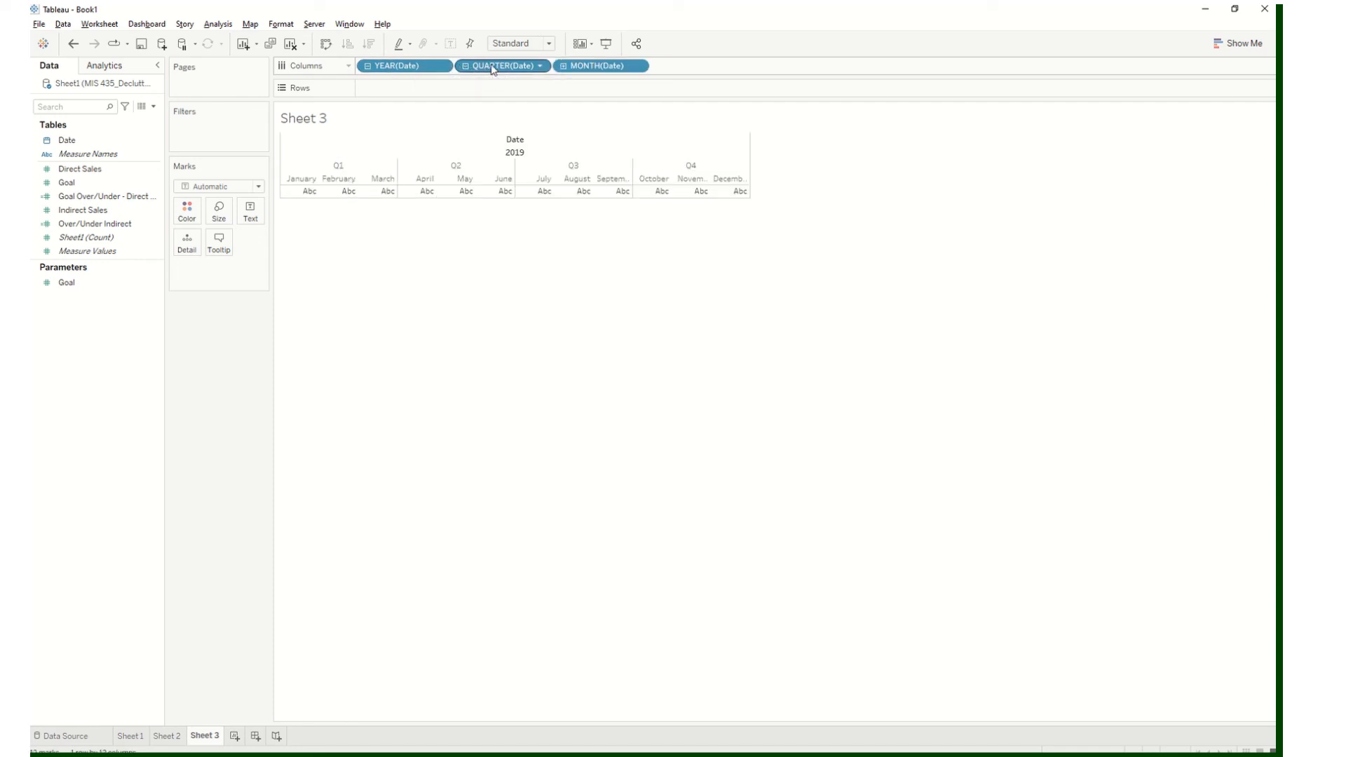
drag(490, 66, 79, 203)
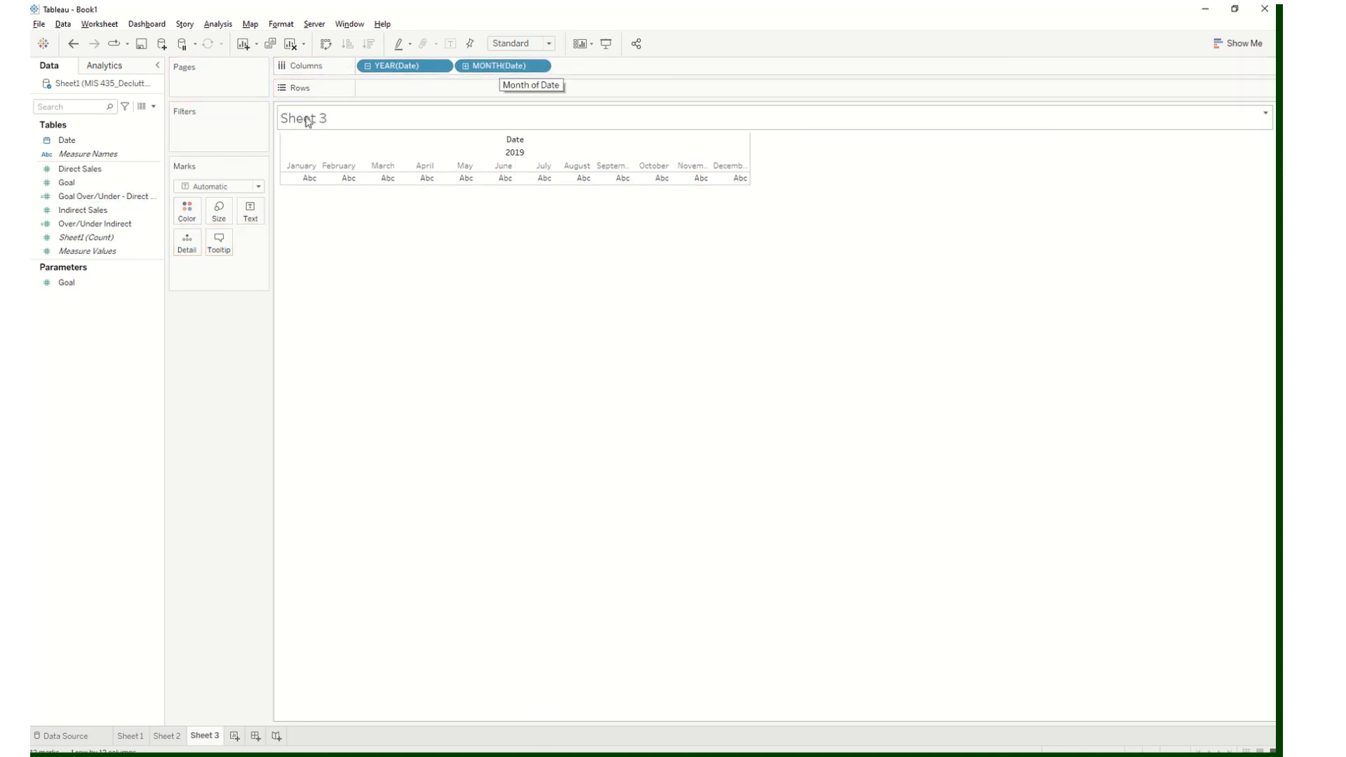
Add Direct Sales and Indirect Sales to Rows and show both measures as bars
drag(106, 170, 410, 99)
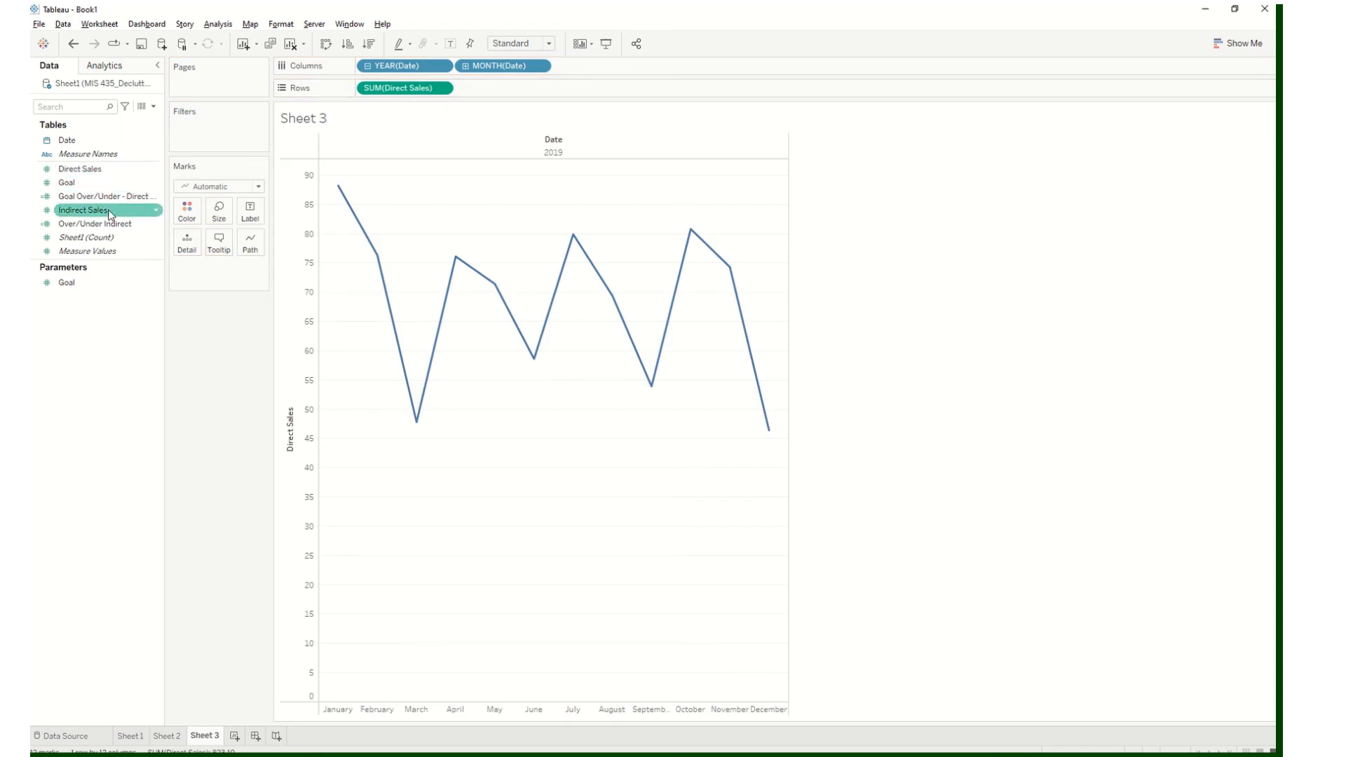
drag(112, 211, 521, 95)
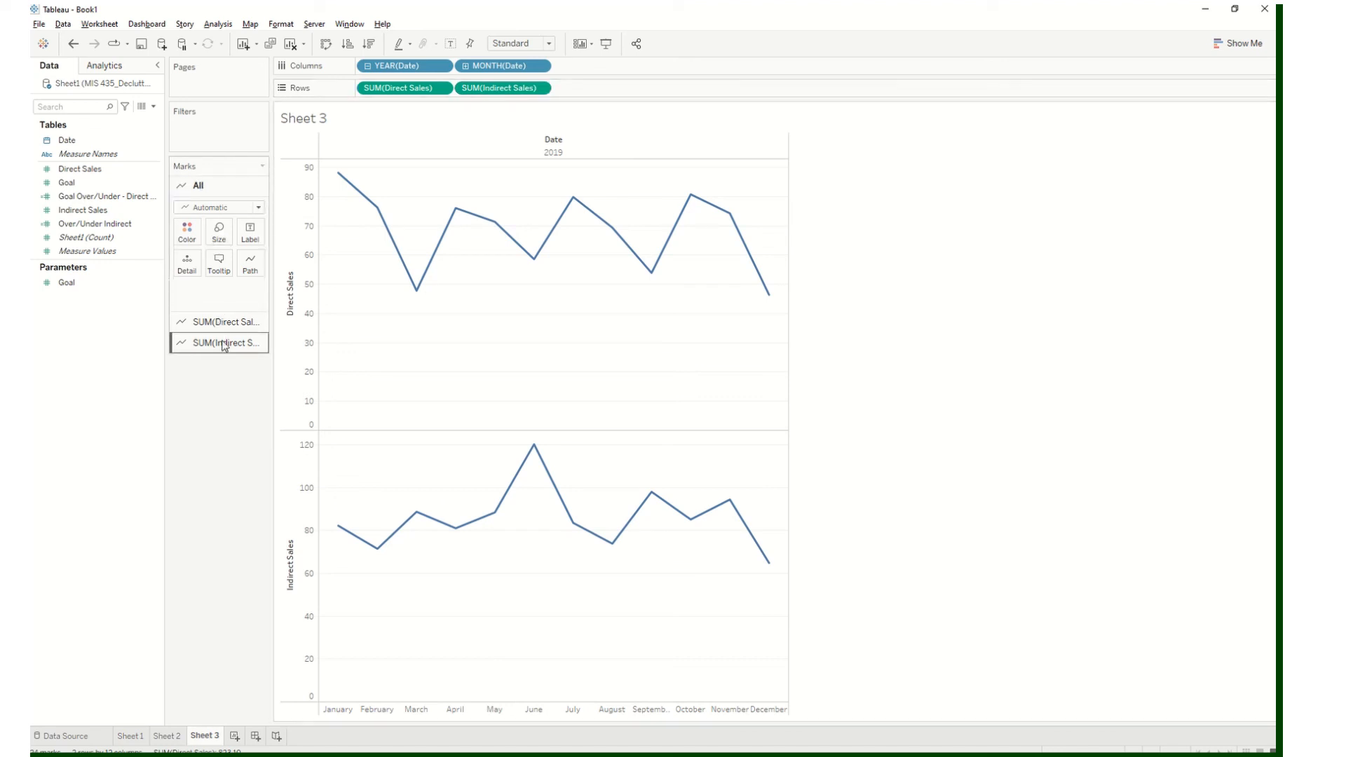
click(220, 208)
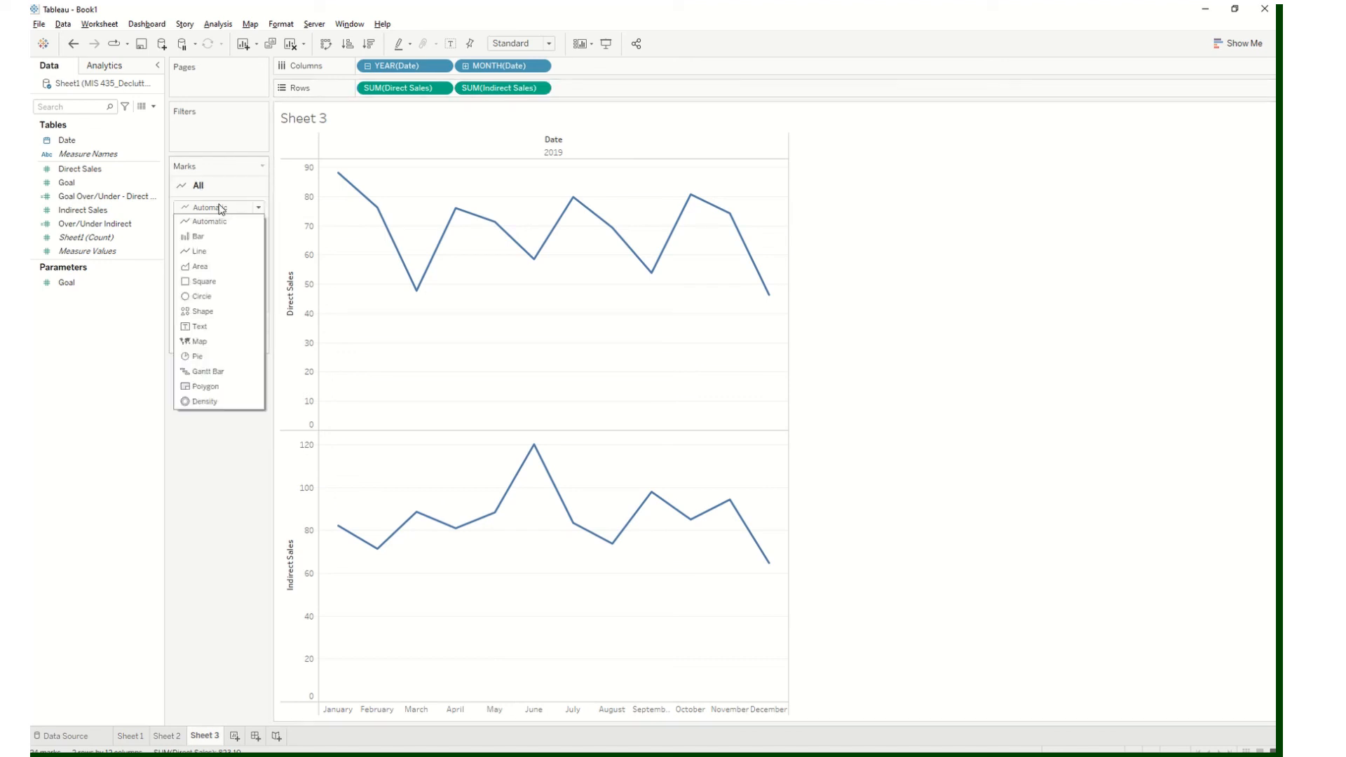
click(222, 239)
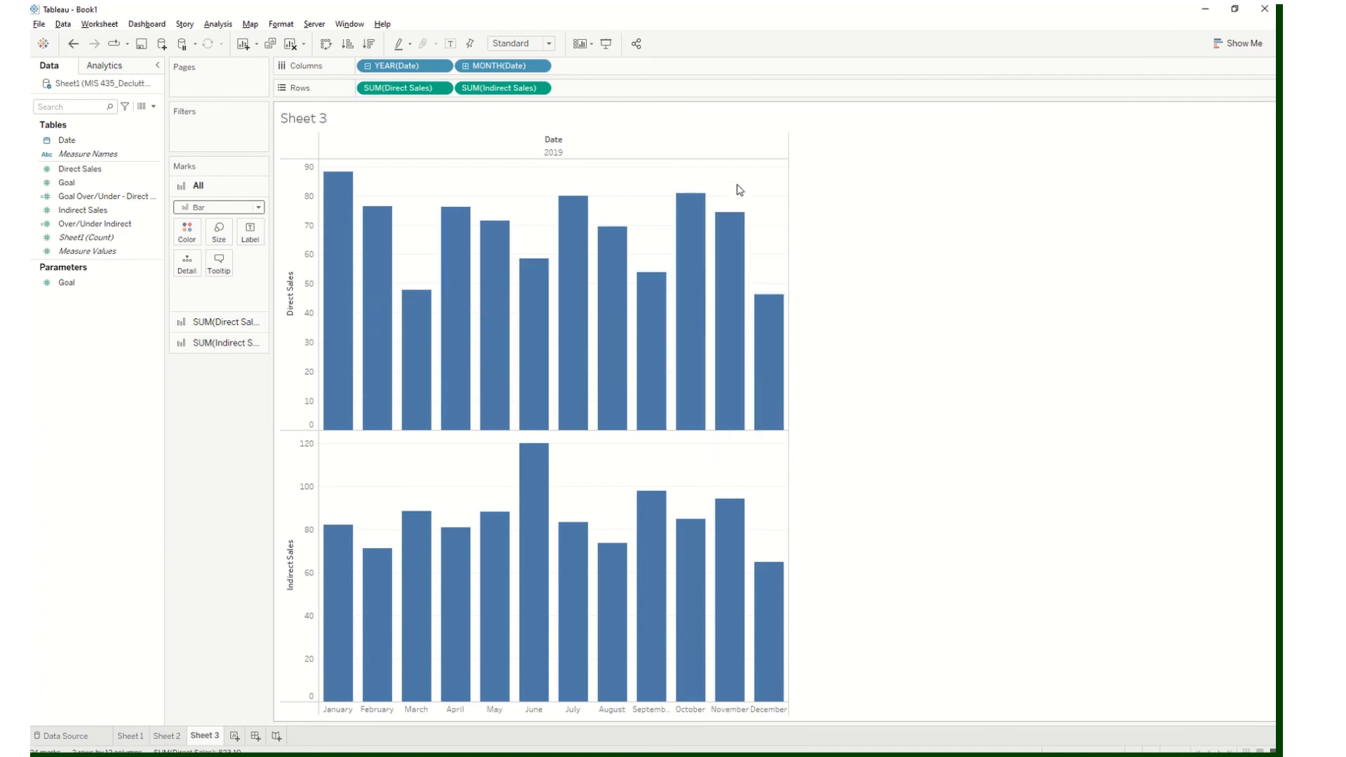
Combine Indirect Sales with Direct Sales as a dual axis and synchronize the two axes
click(539, 89)
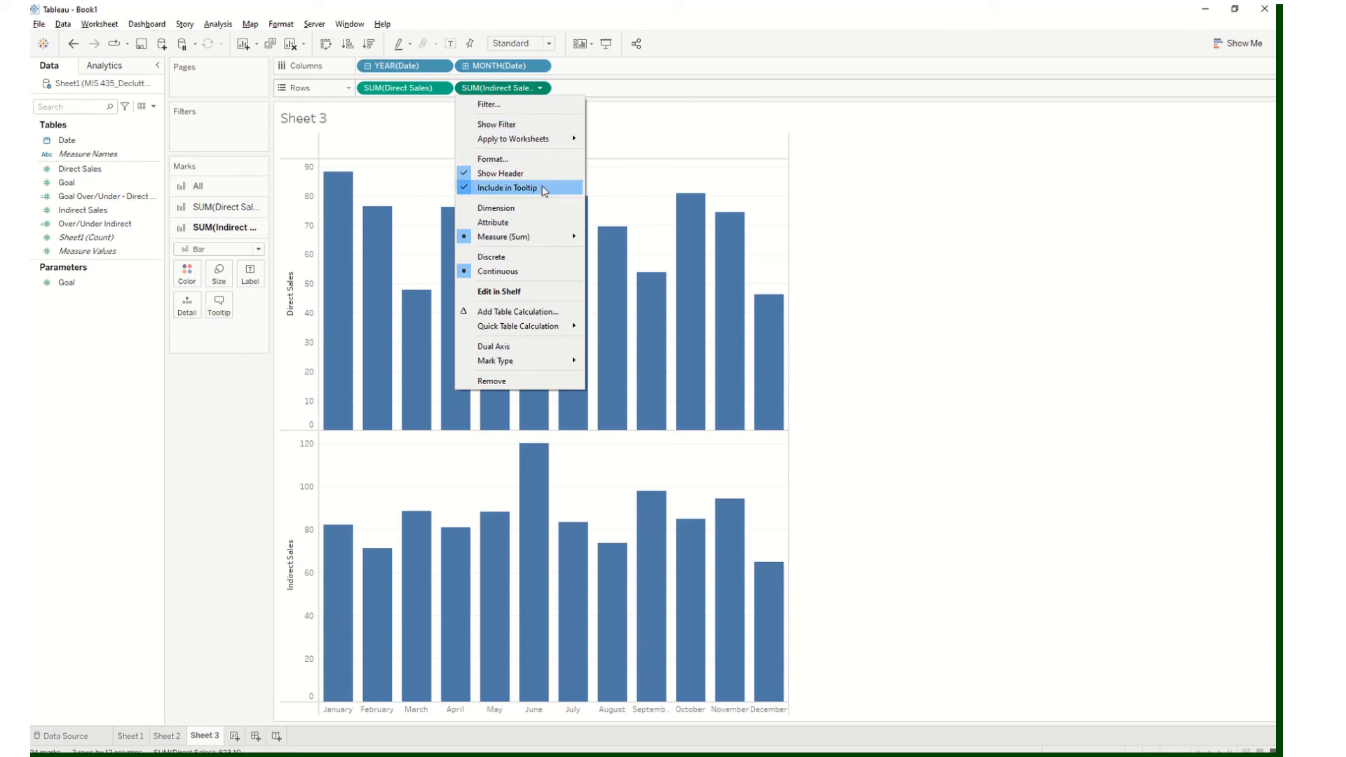
click(548, 346)
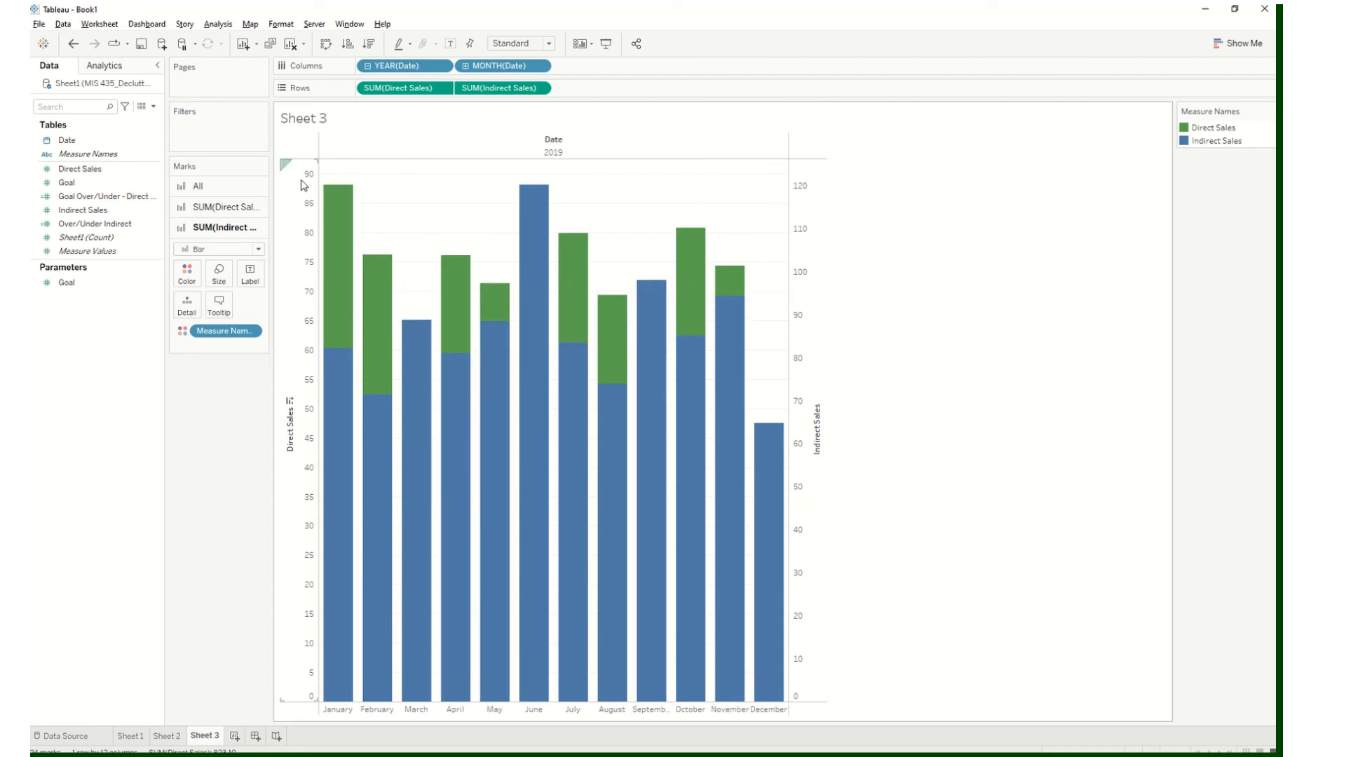
right_click(818, 223)
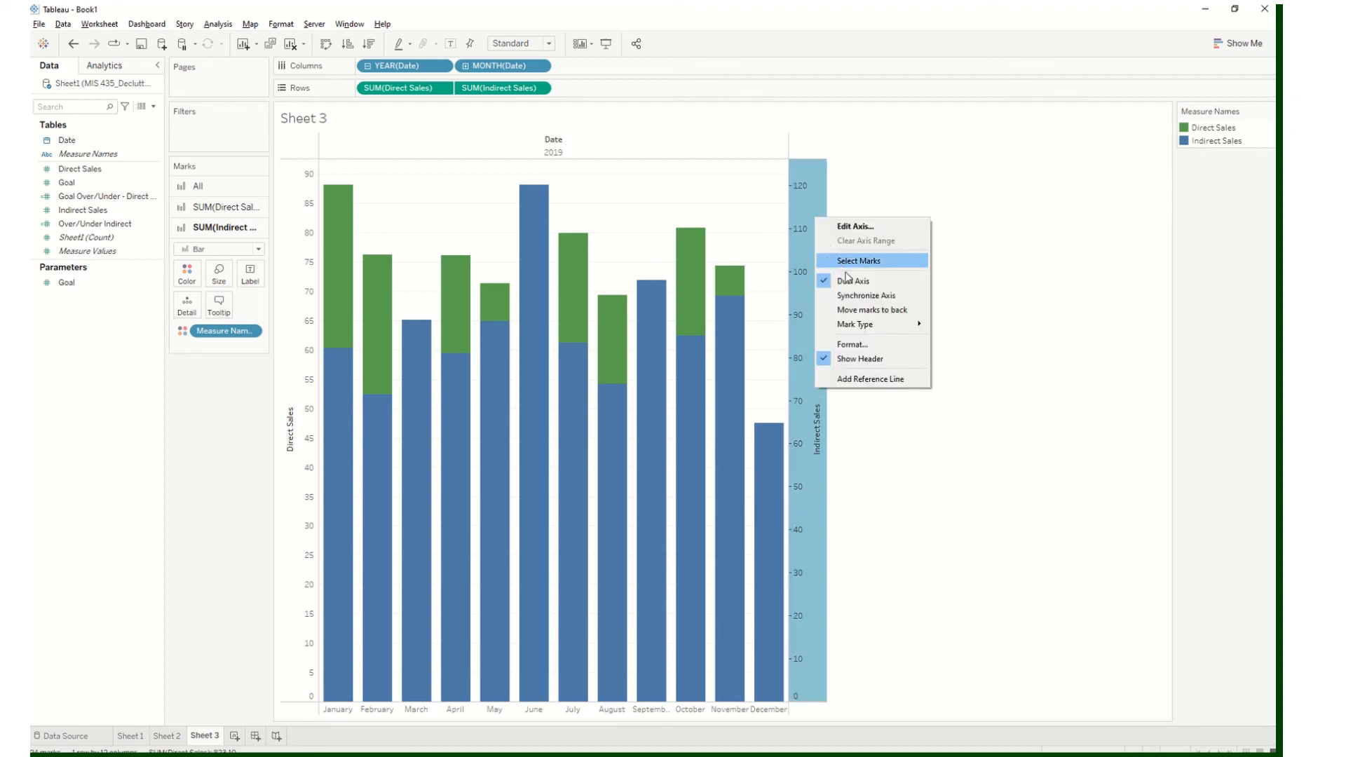
click(864, 295)
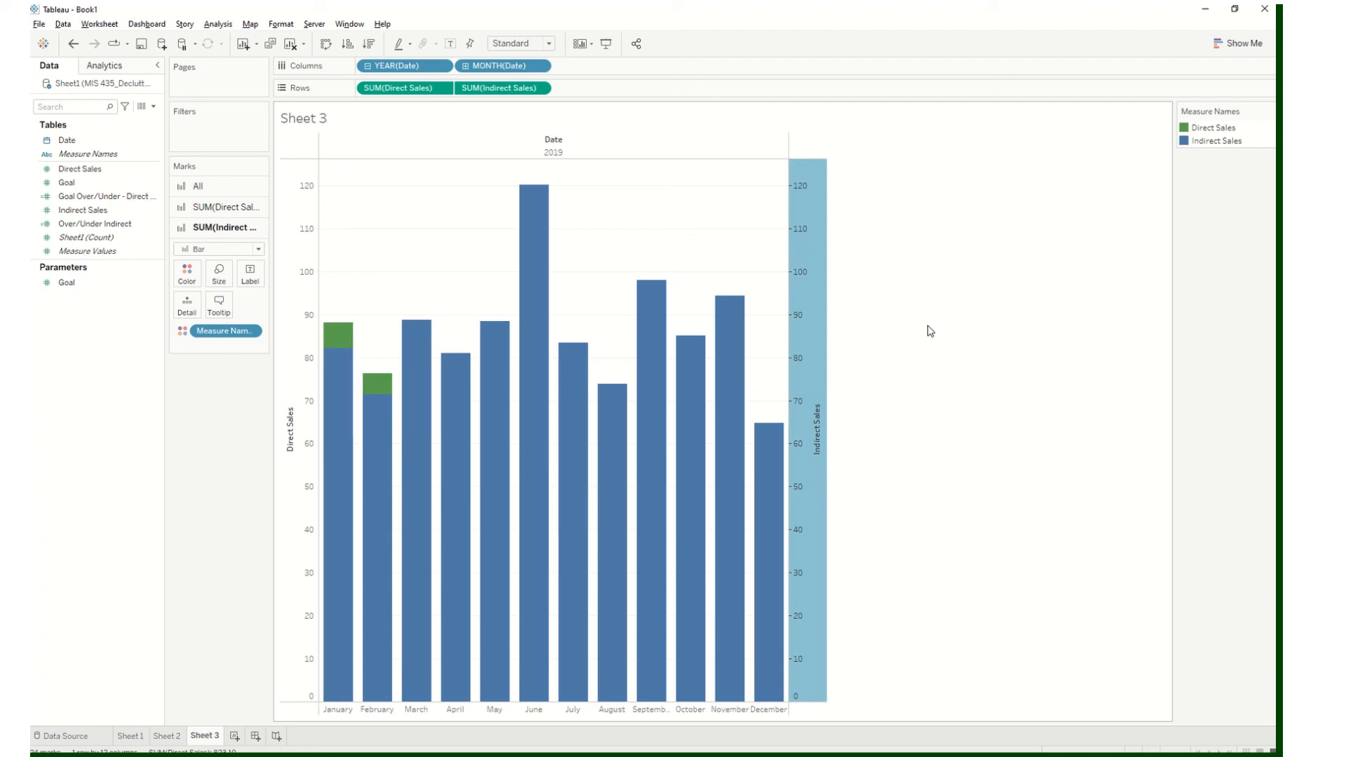
Hide the header of the secondary Indirect Sales axis
right_click(821, 321)
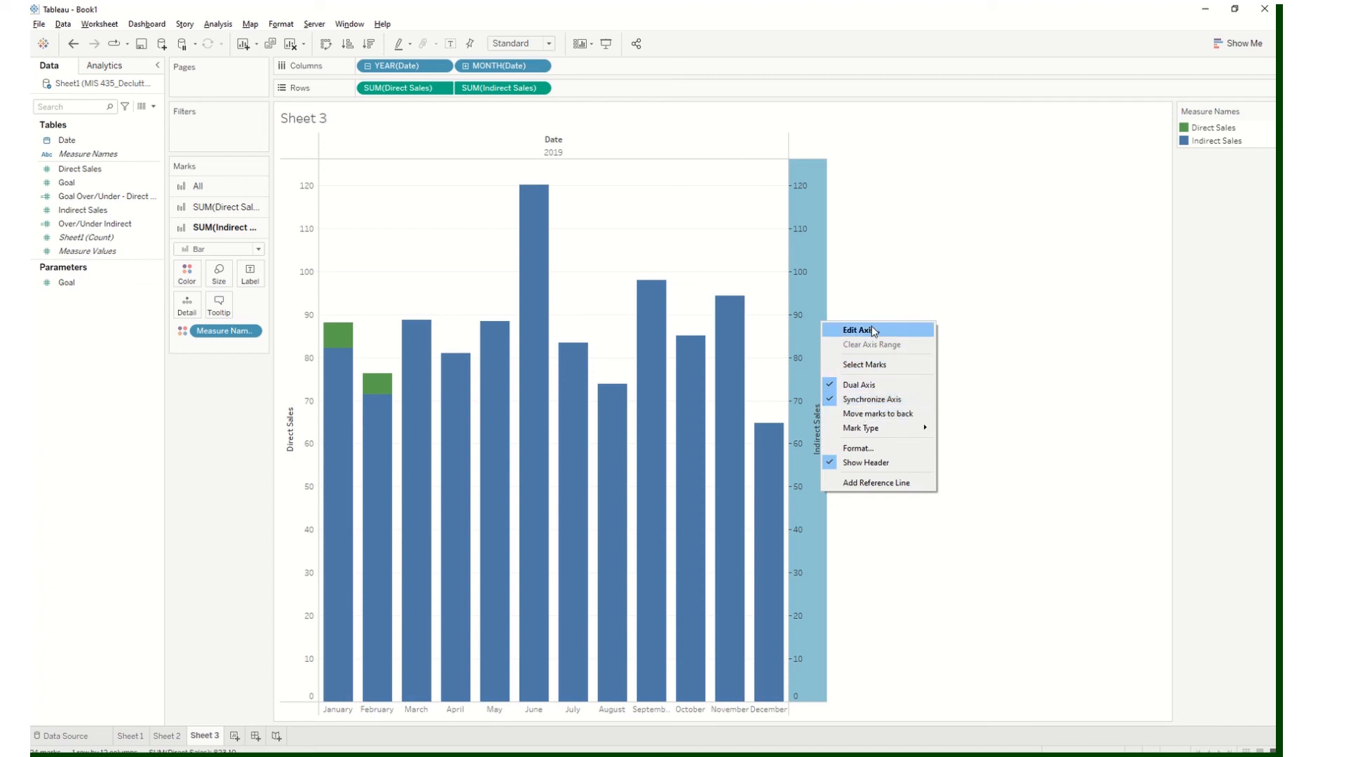
click(896, 309)
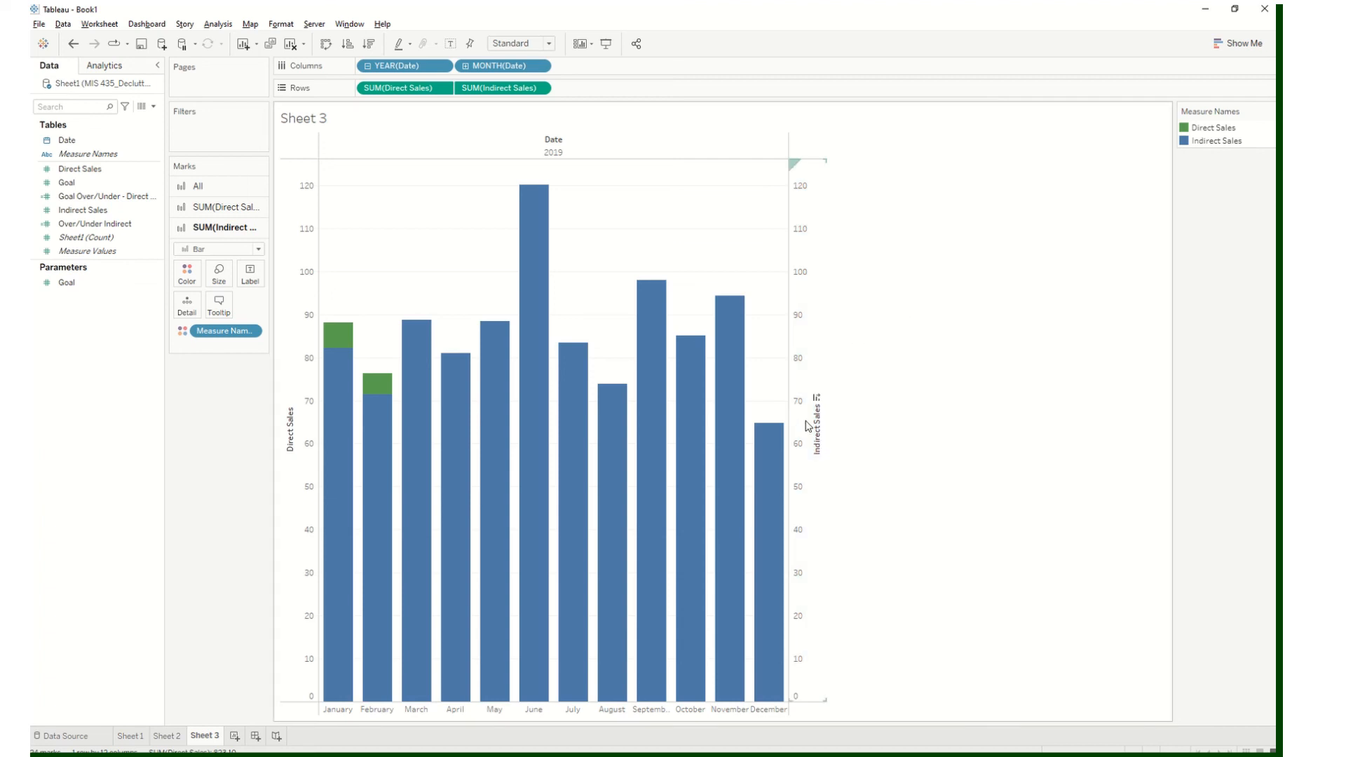
right_click(808, 448)
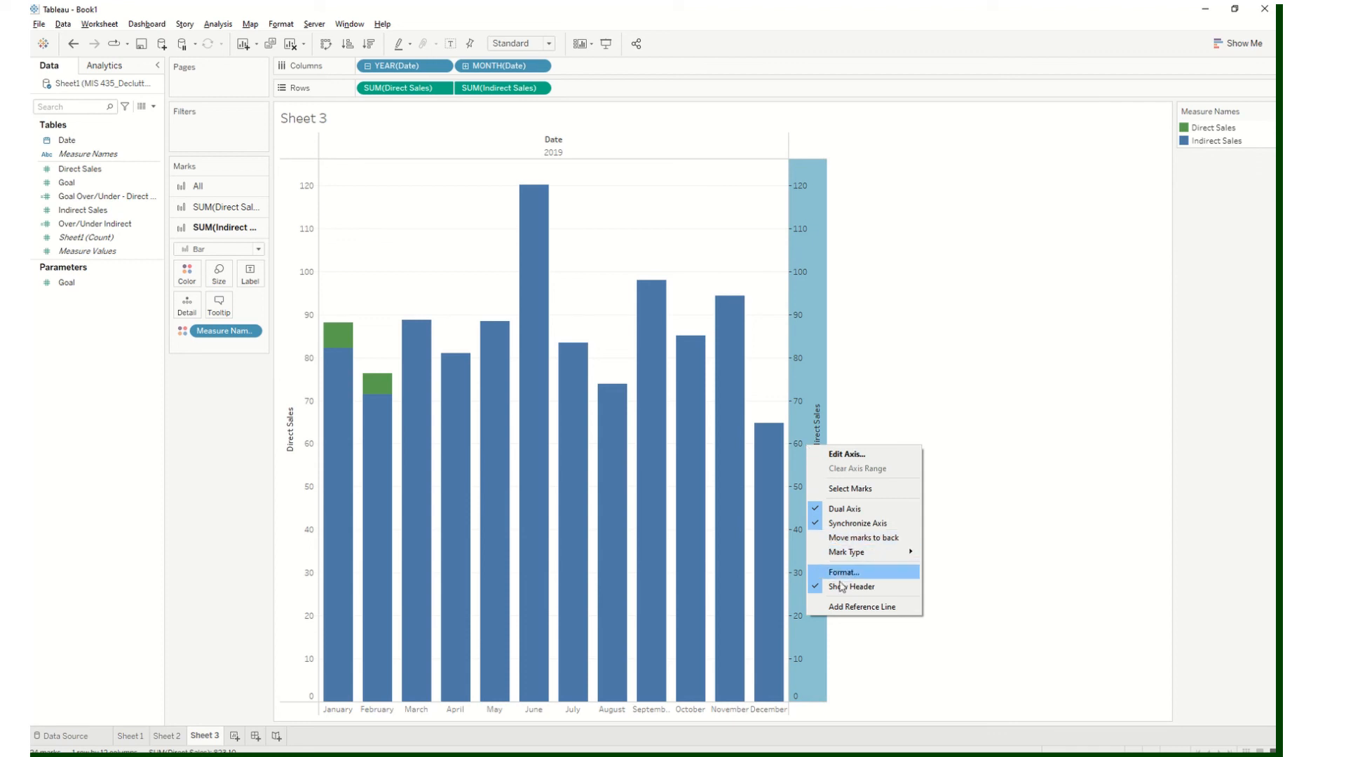
click(839, 587)
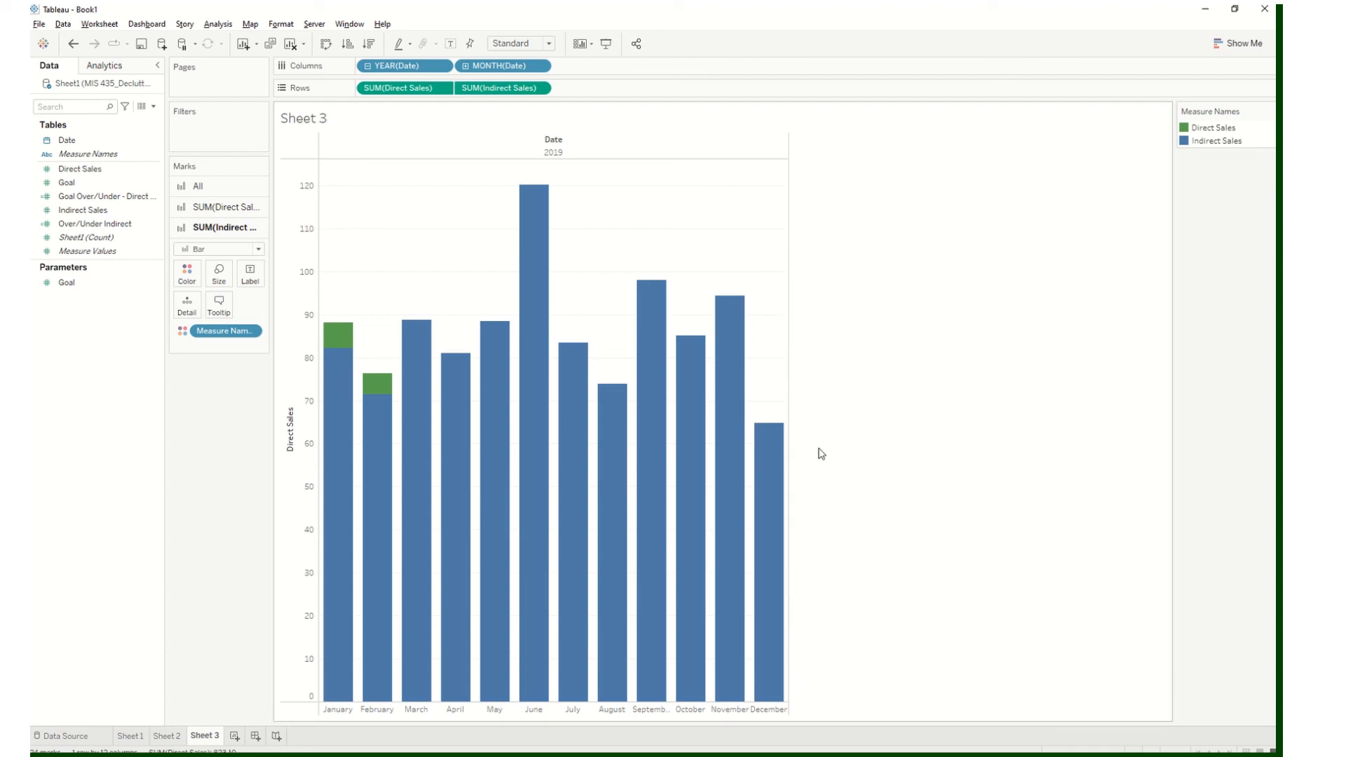
Narrow the Indirect Sales bars to about a third of the width of the Direct Sales bars behind them
mouse_move(538, 262)
mouse_move(337, 335)
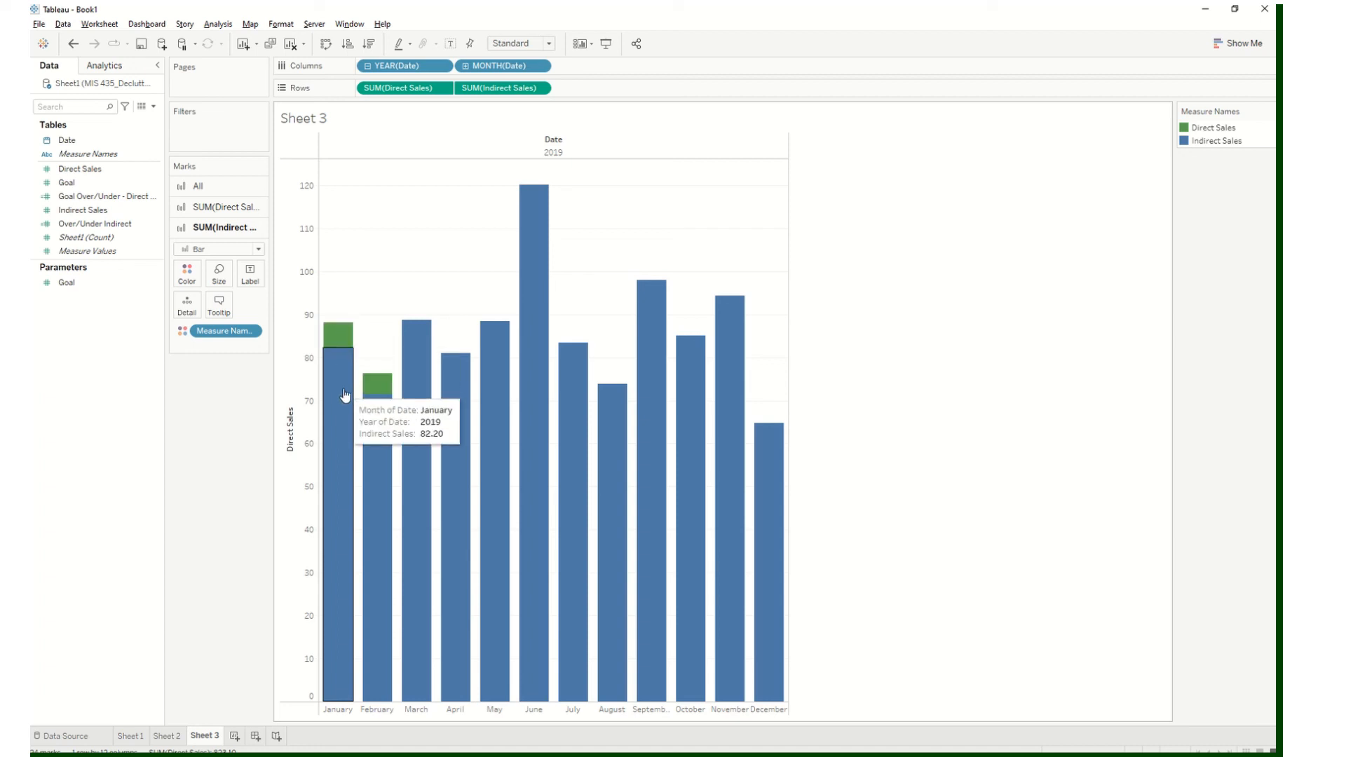
mouse_move(377, 385)
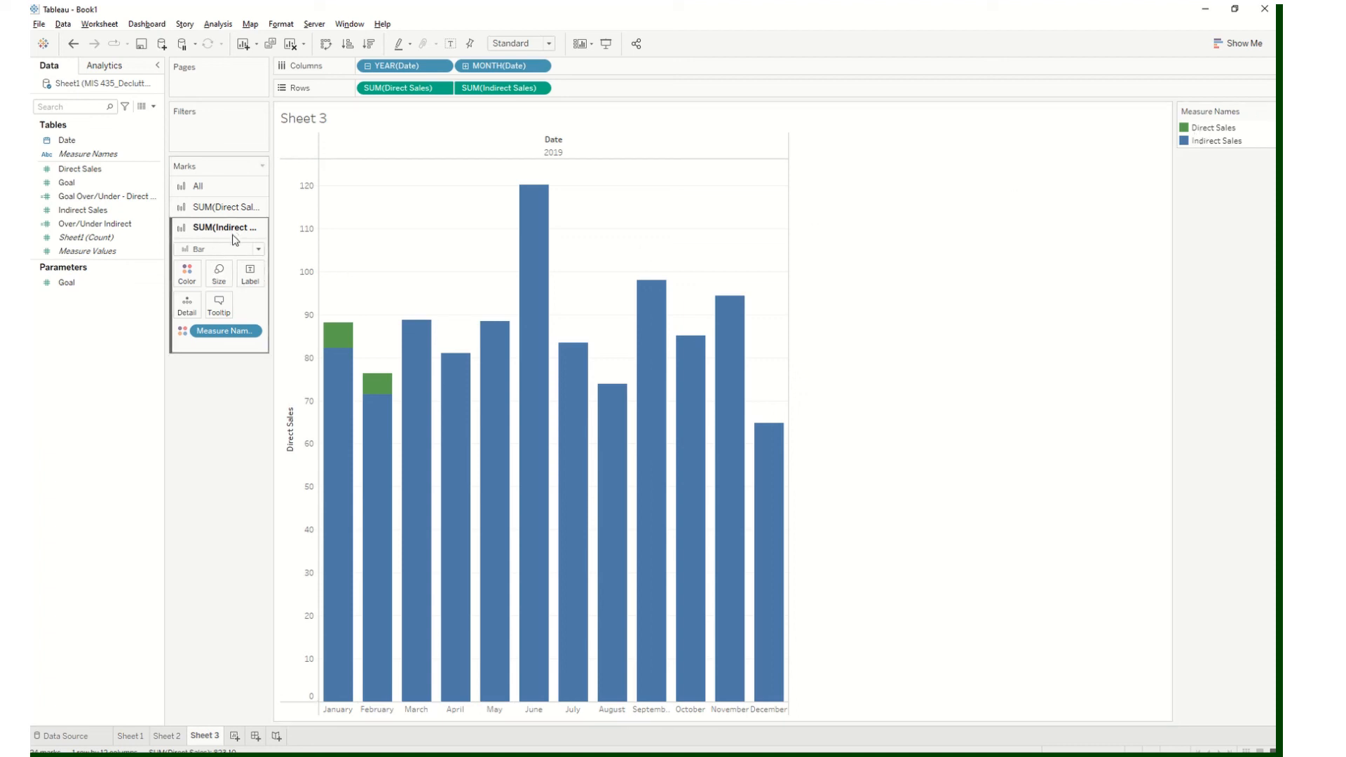
click(219, 274)
drag(295, 306, 249, 314)
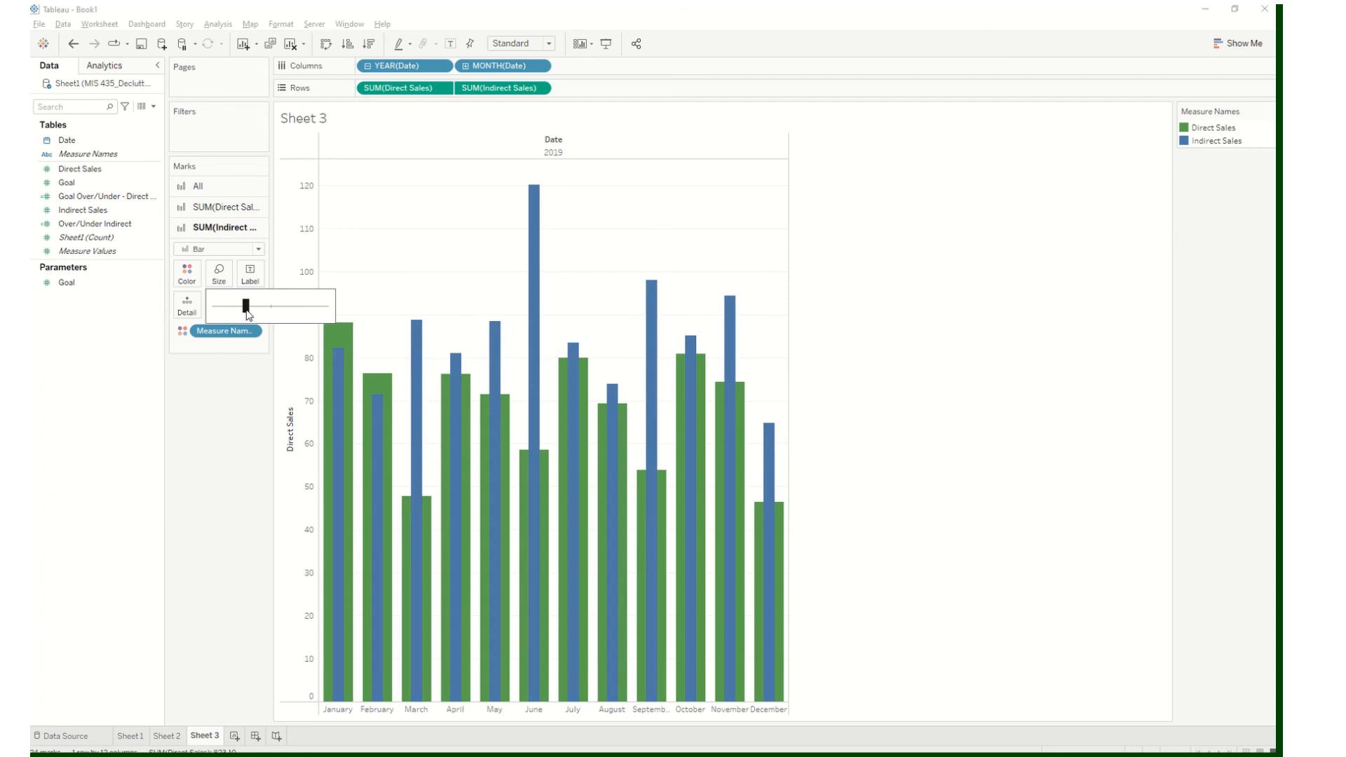
mouse_move(338, 413)
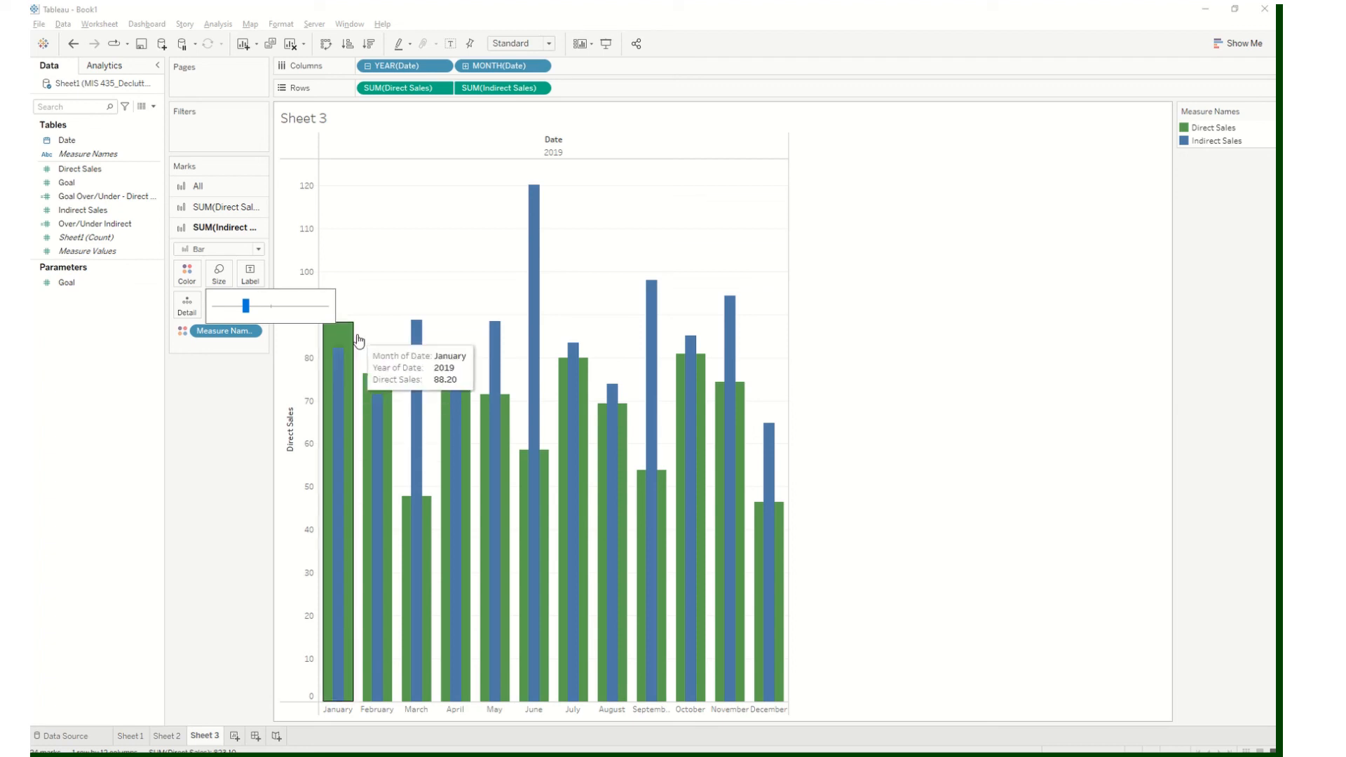
drag(247, 308, 244, 312)
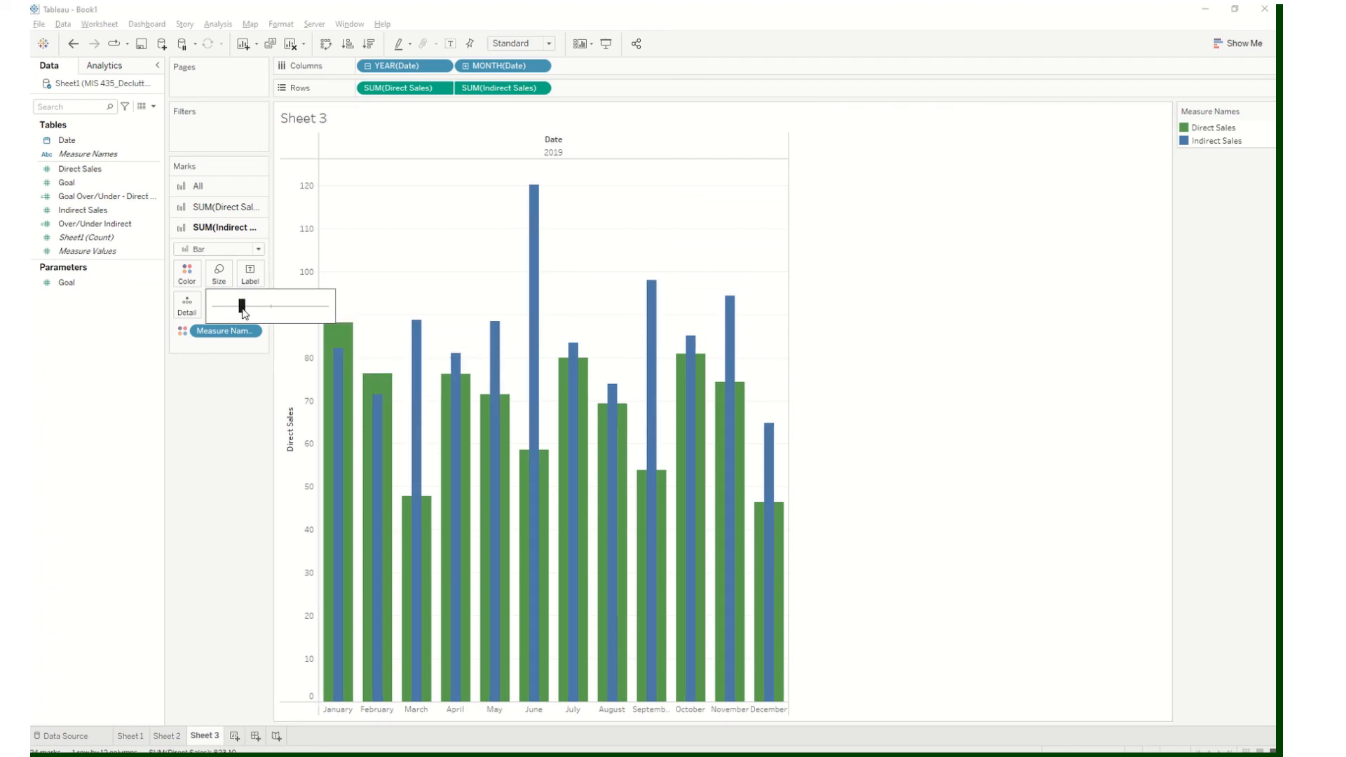
click(851, 287)
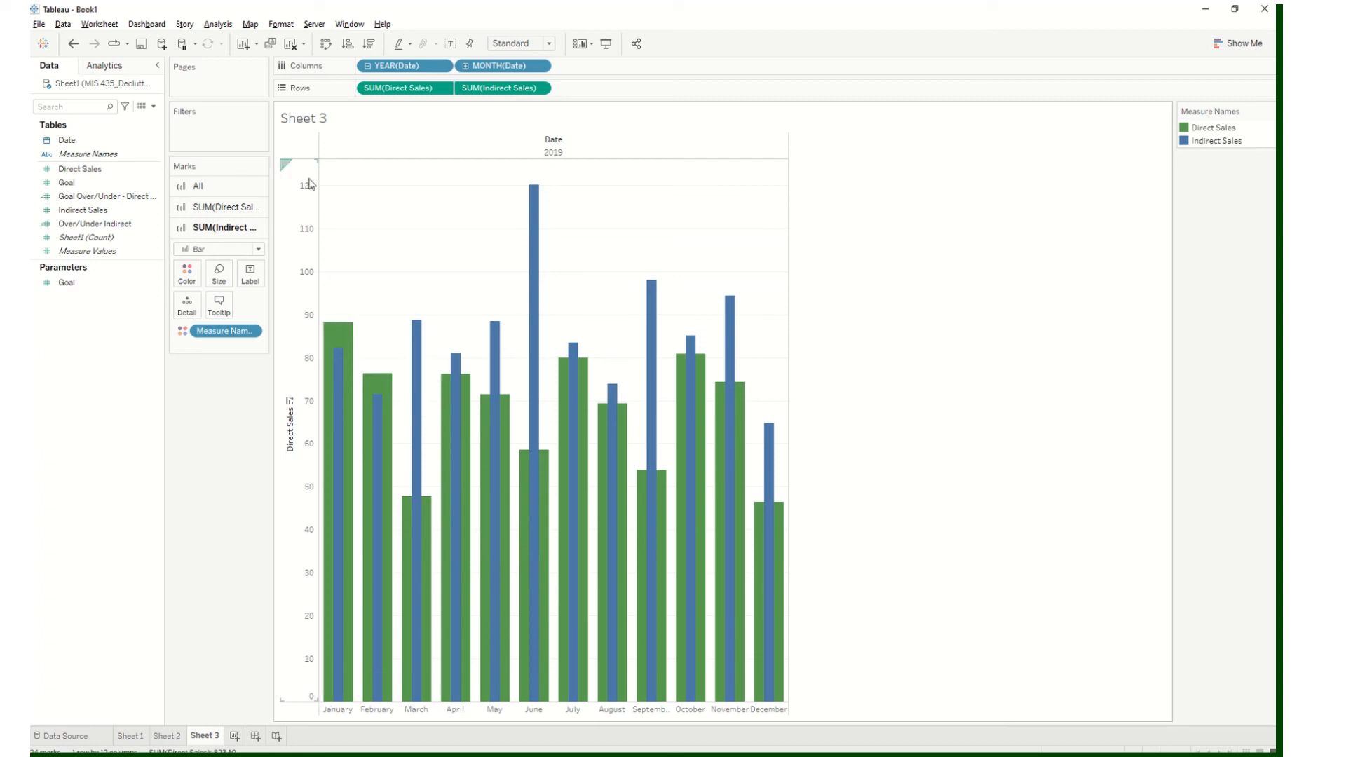
Change the title of the Direct Sales axis to Value
click(296, 440)
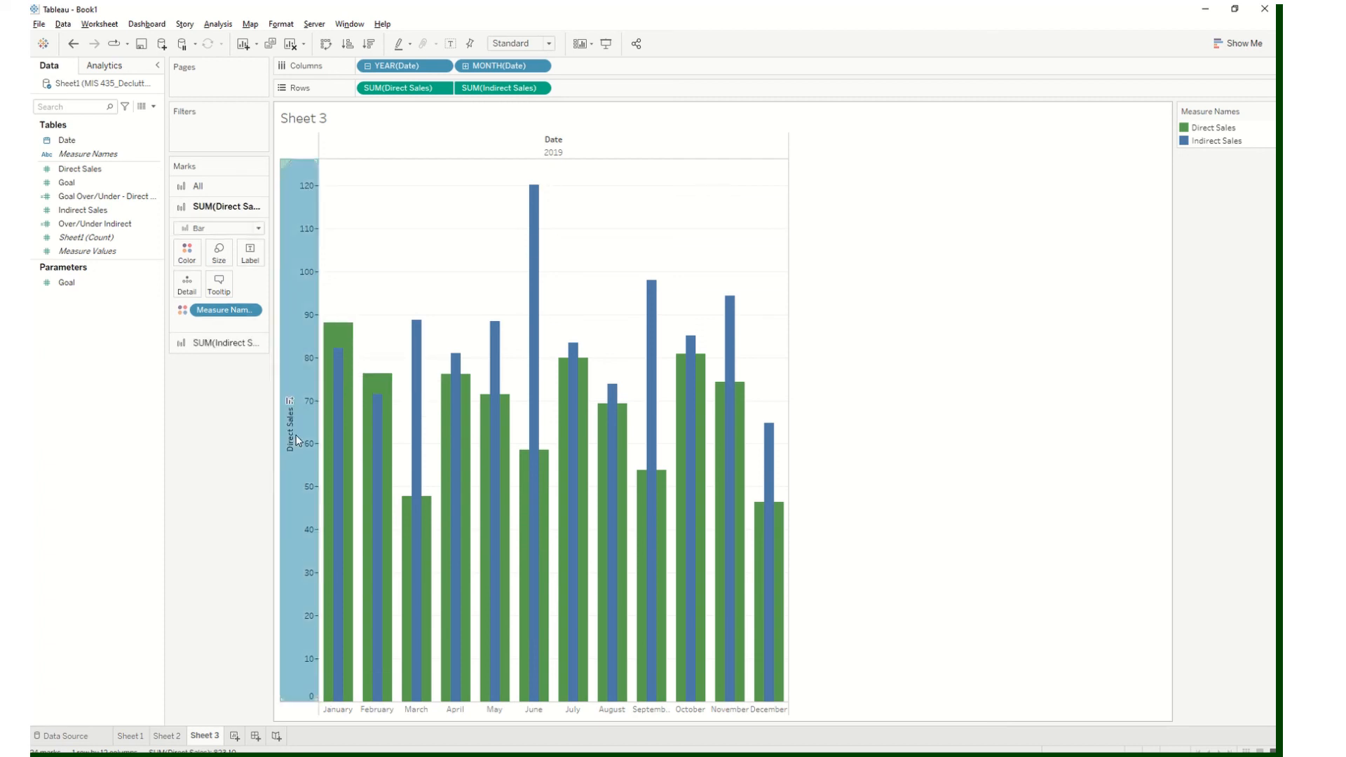
right_click(296, 441)
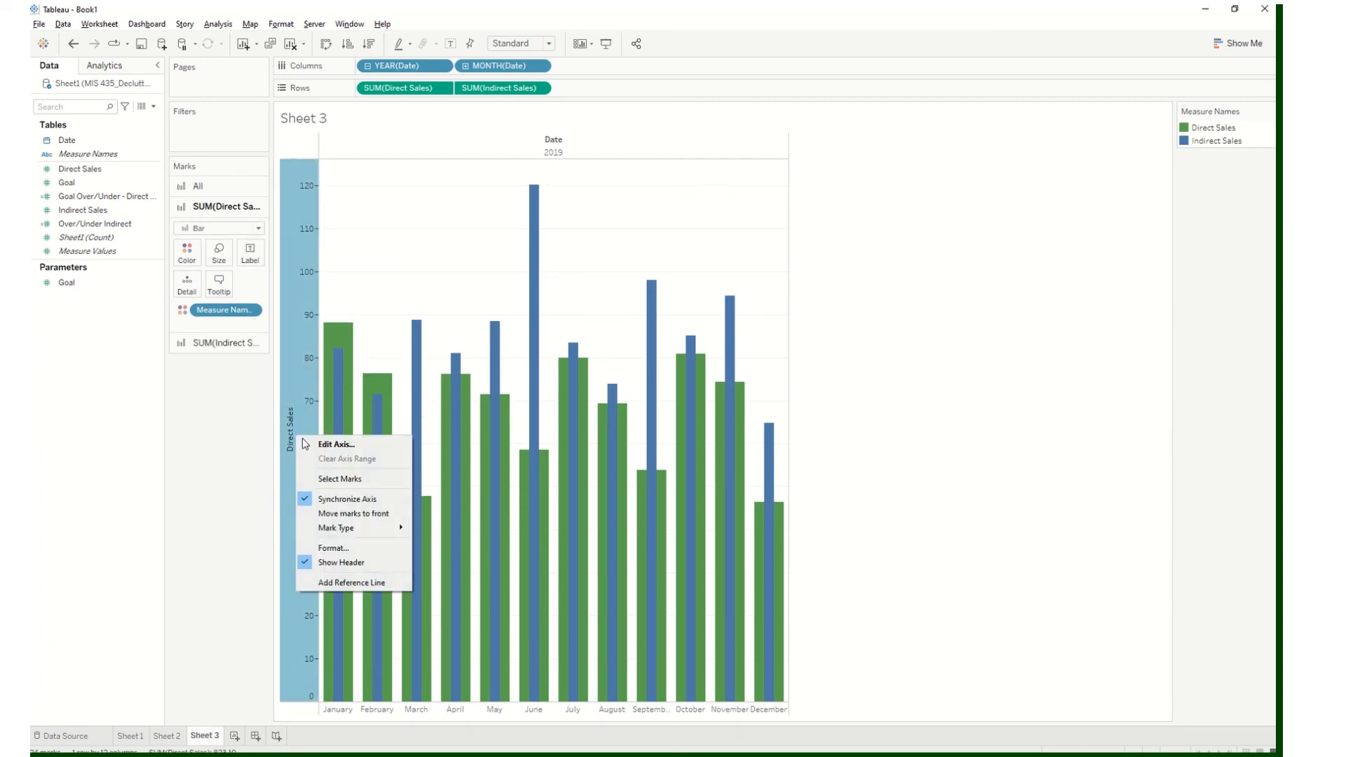
click(340, 446)
triple_click(560, 469)
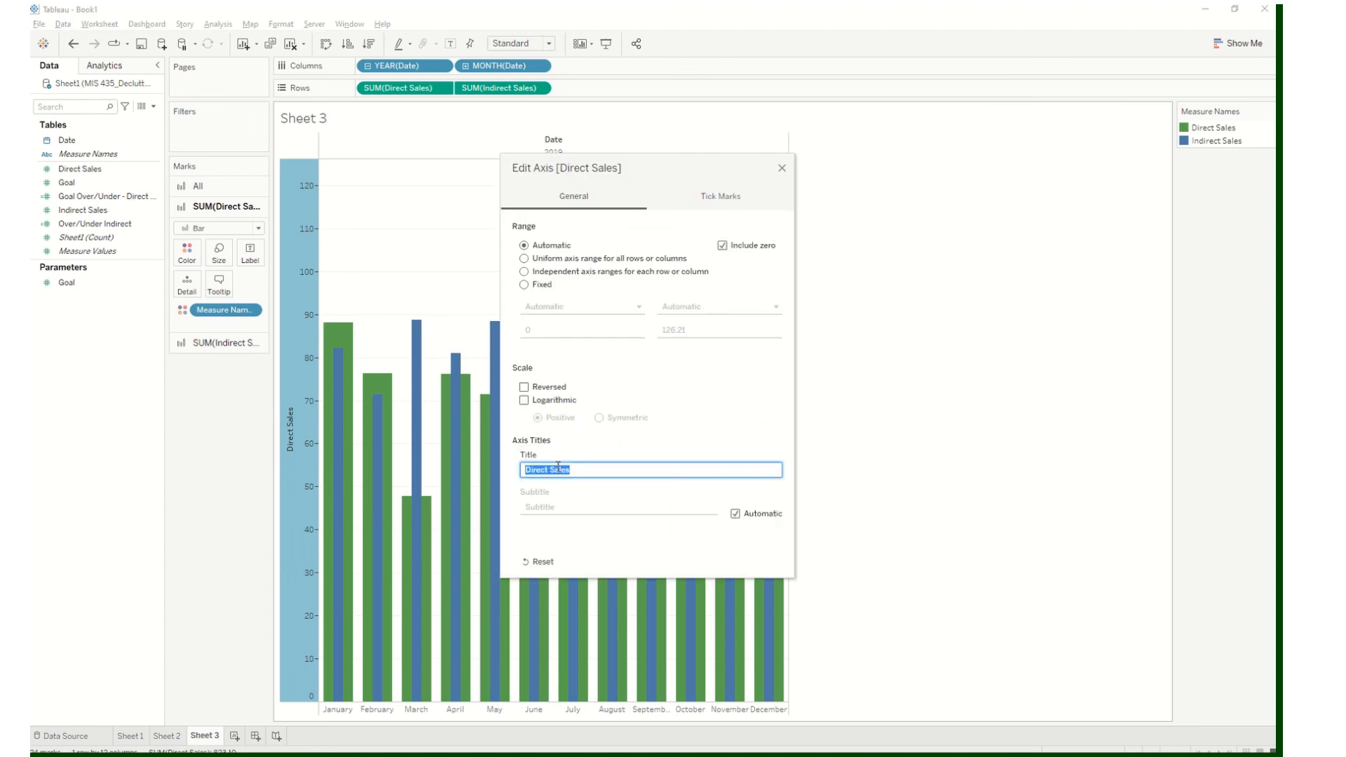
text(Value)
click(782, 168)
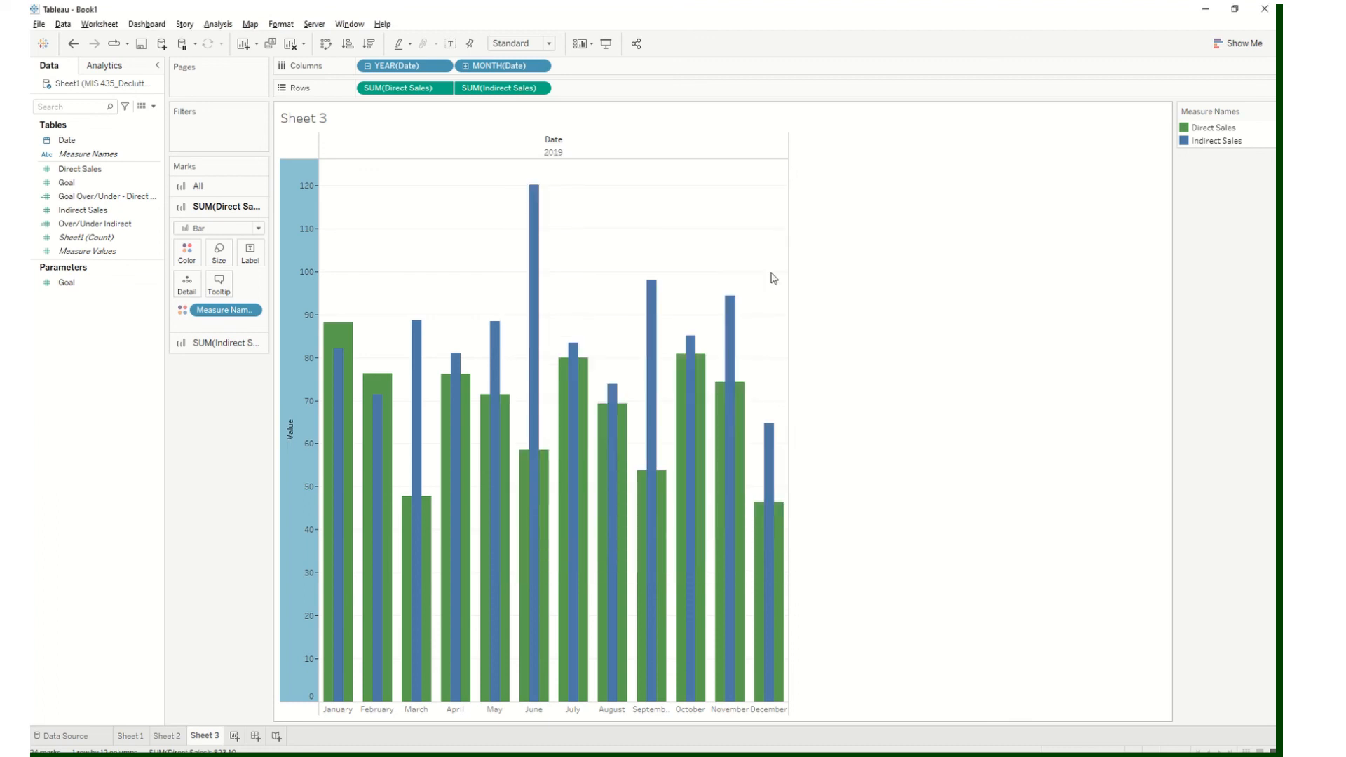
Compare Sheet 3's overlapping bars with the Time to Close Deal chart in Word and the side-by-side bars on Sheet 2, returning to Sheet 3
click(967, 423)
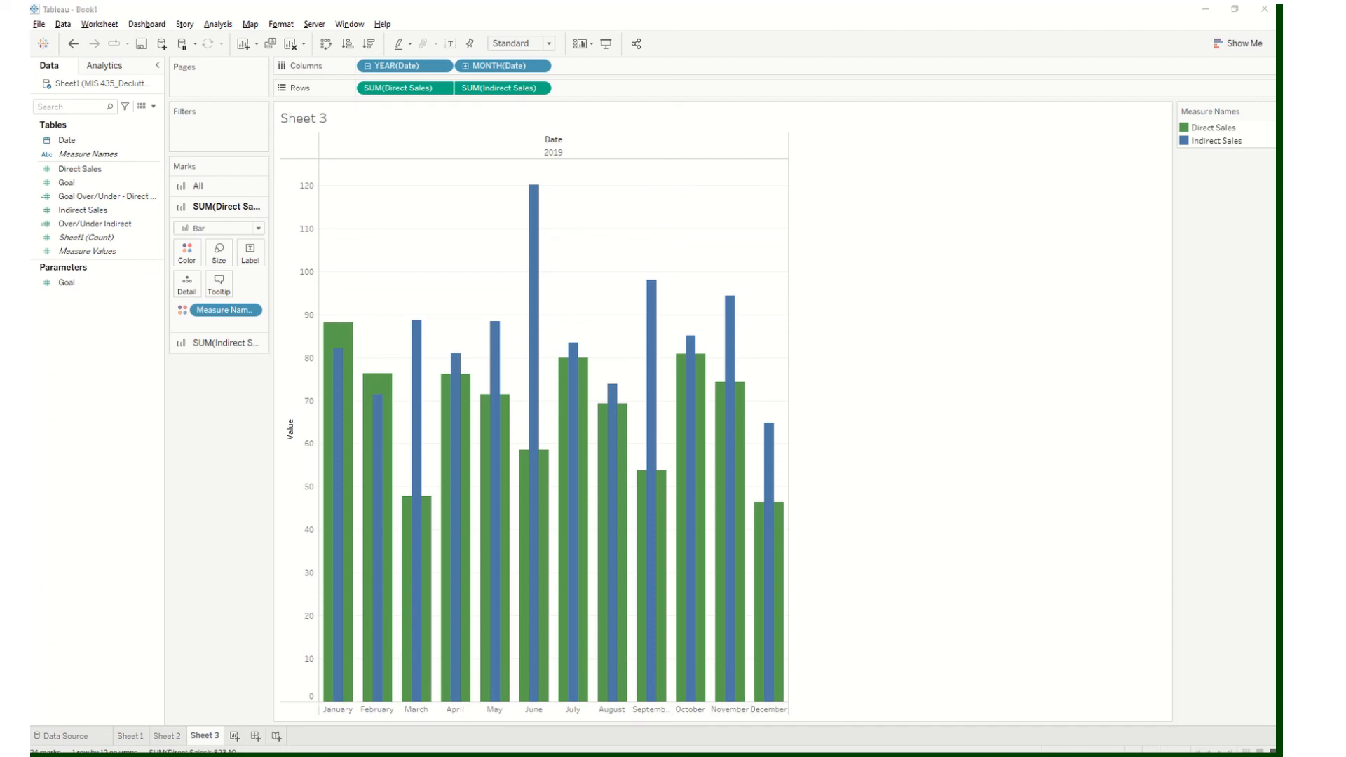
key(alt+Tab)
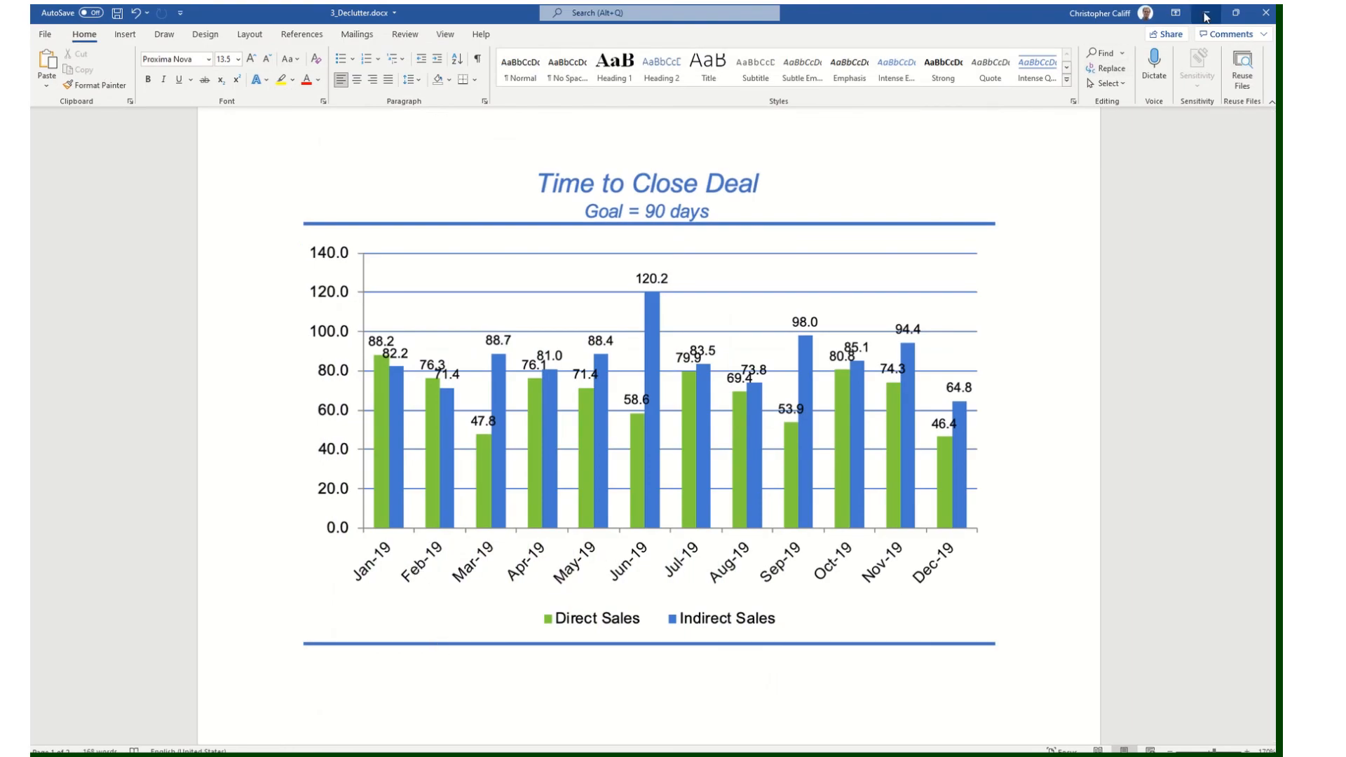
key(alt+Tab)
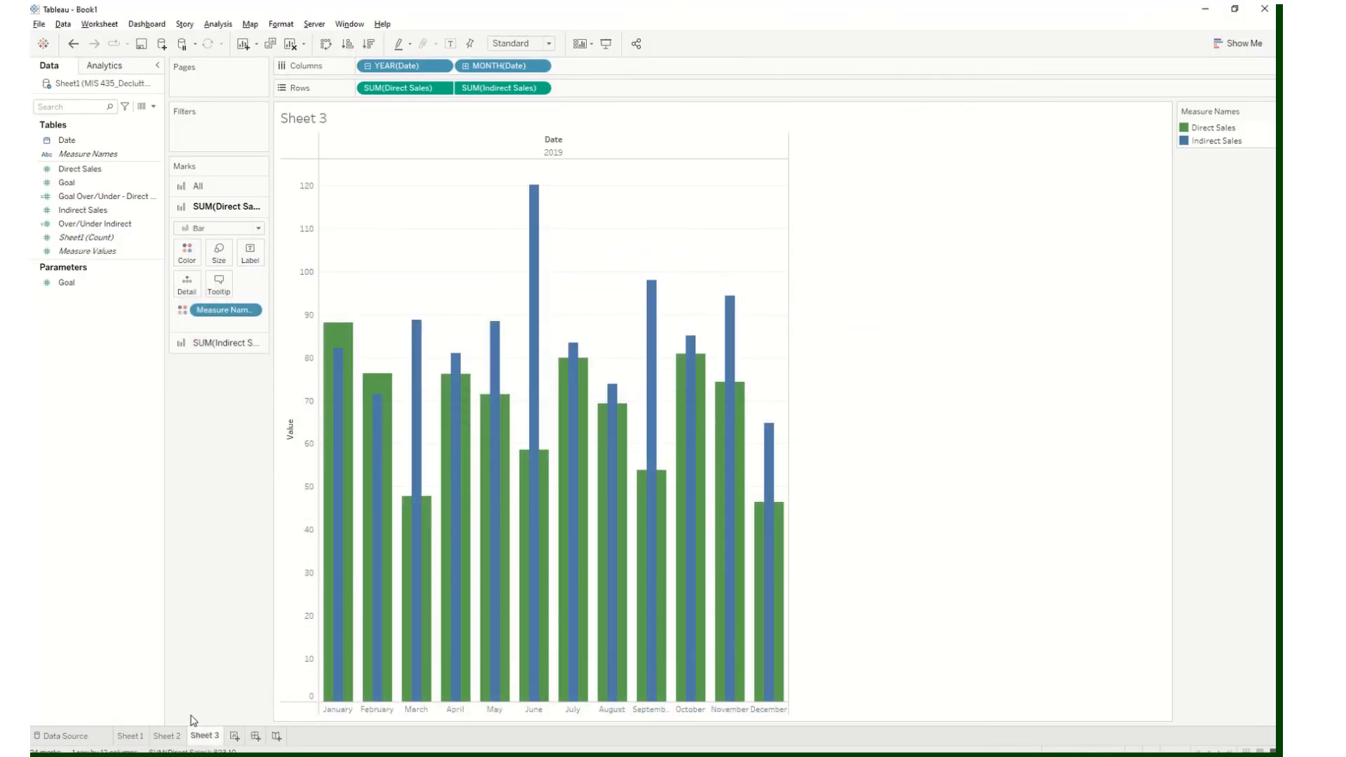
click(176, 736)
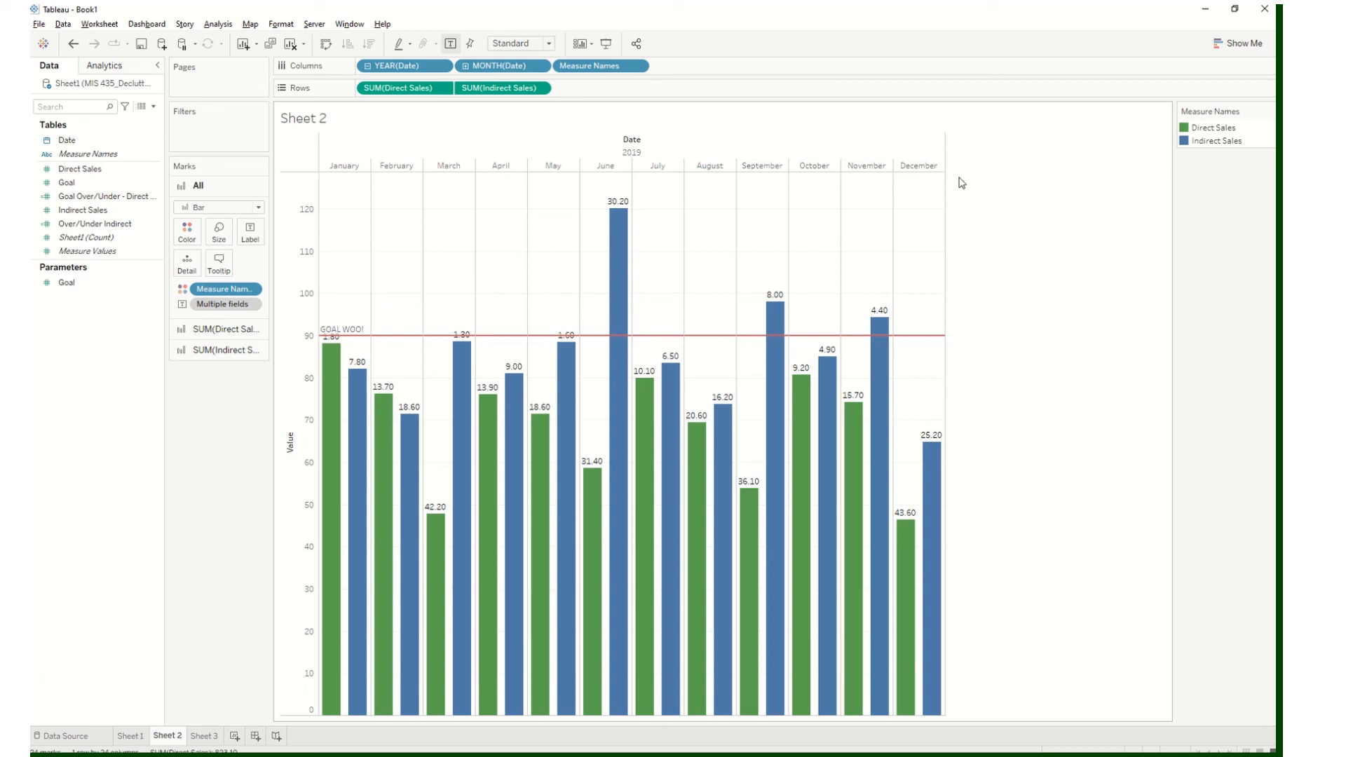
click(197, 738)
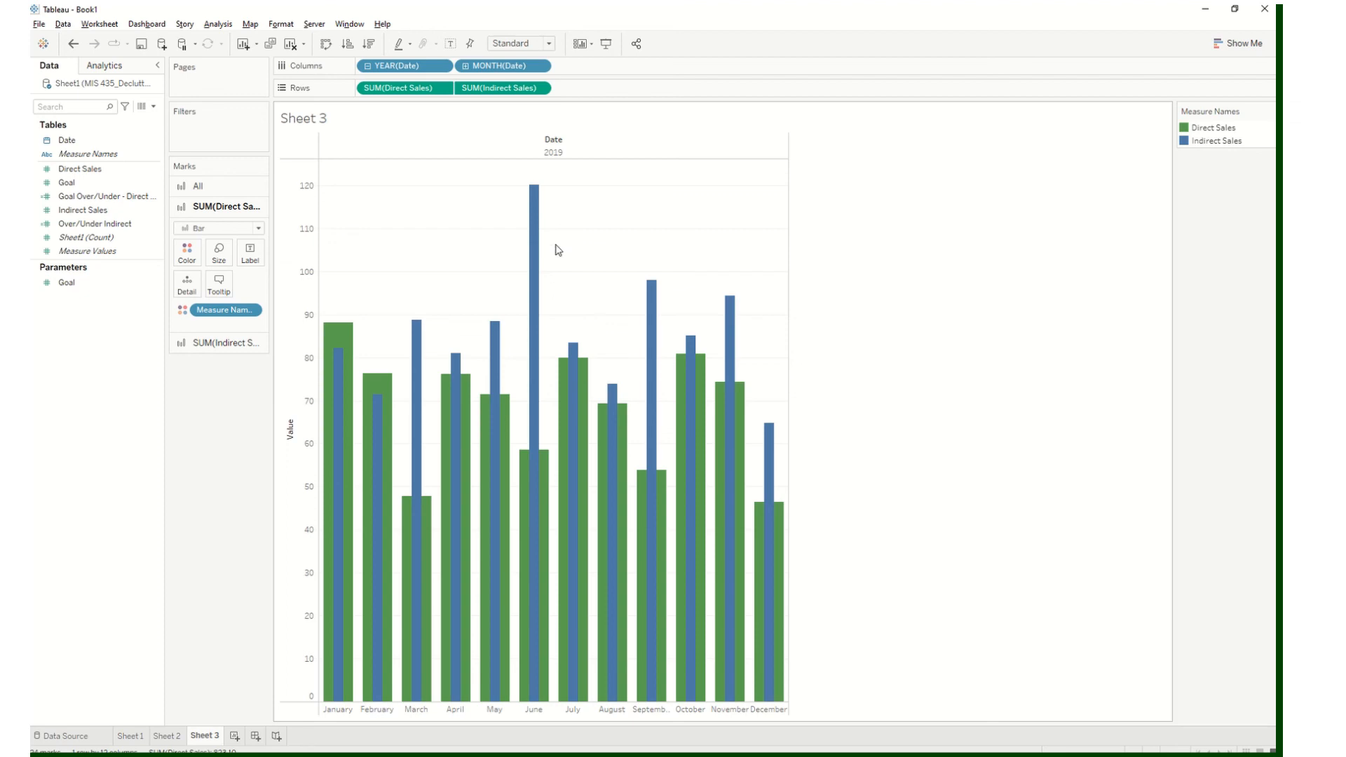
mouse_move(536, 15)
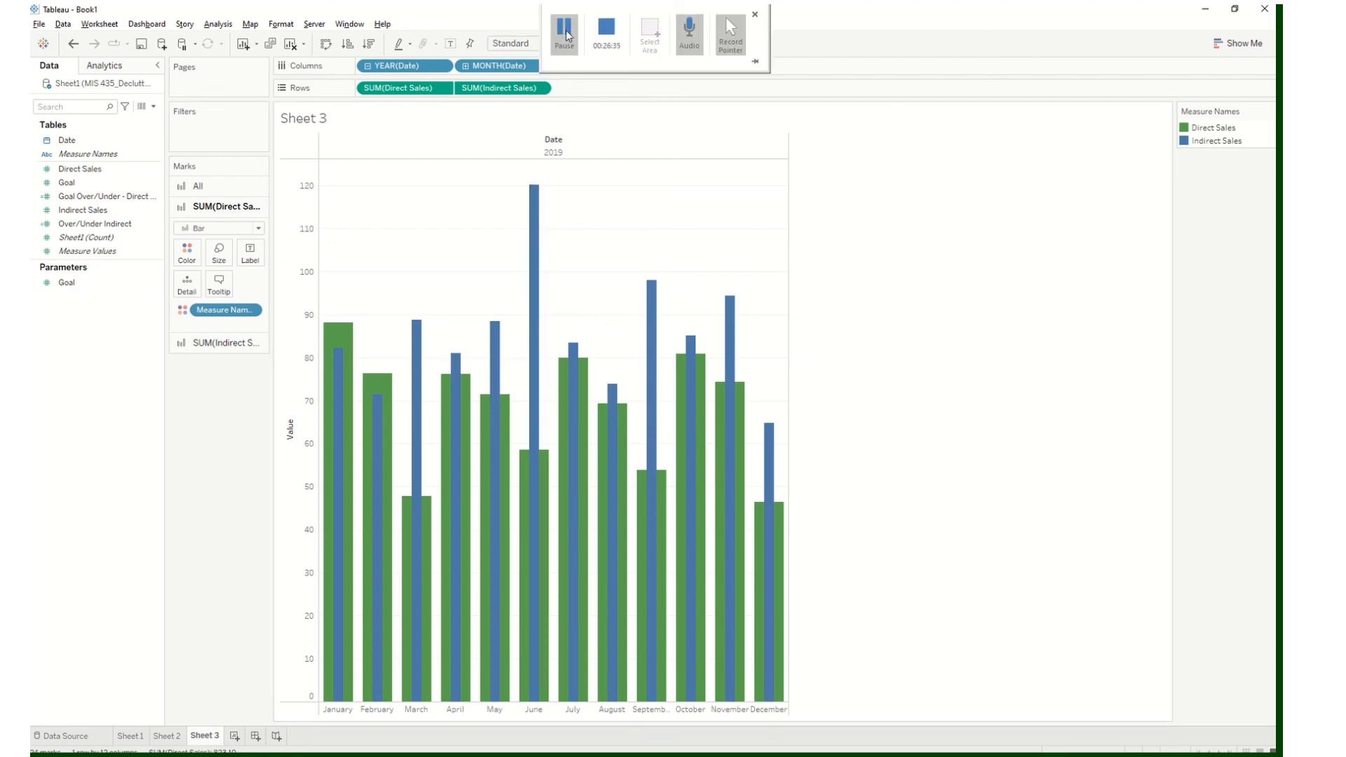